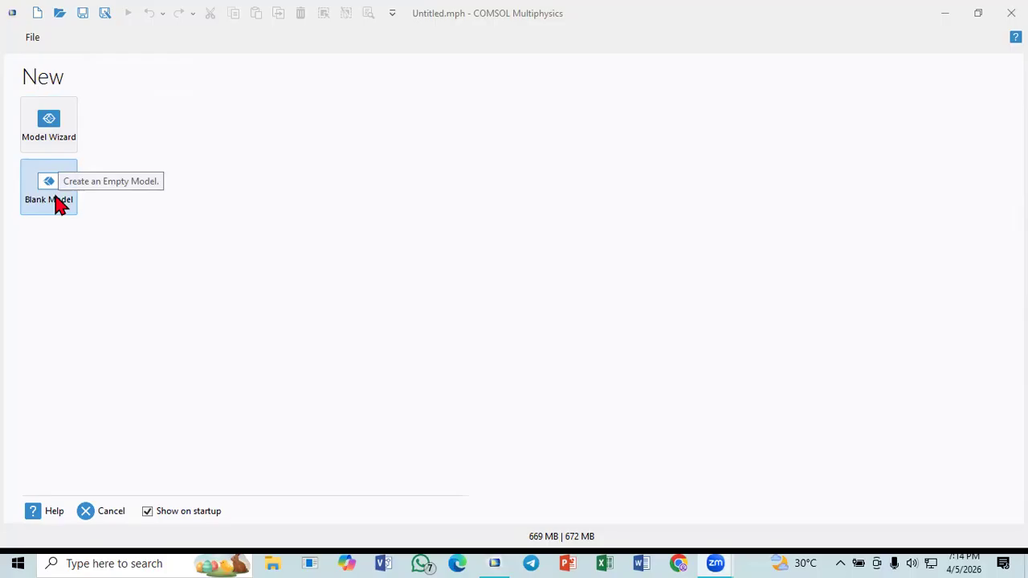
Create a blank model and add a 3D component to its root node
left_click(56, 199)
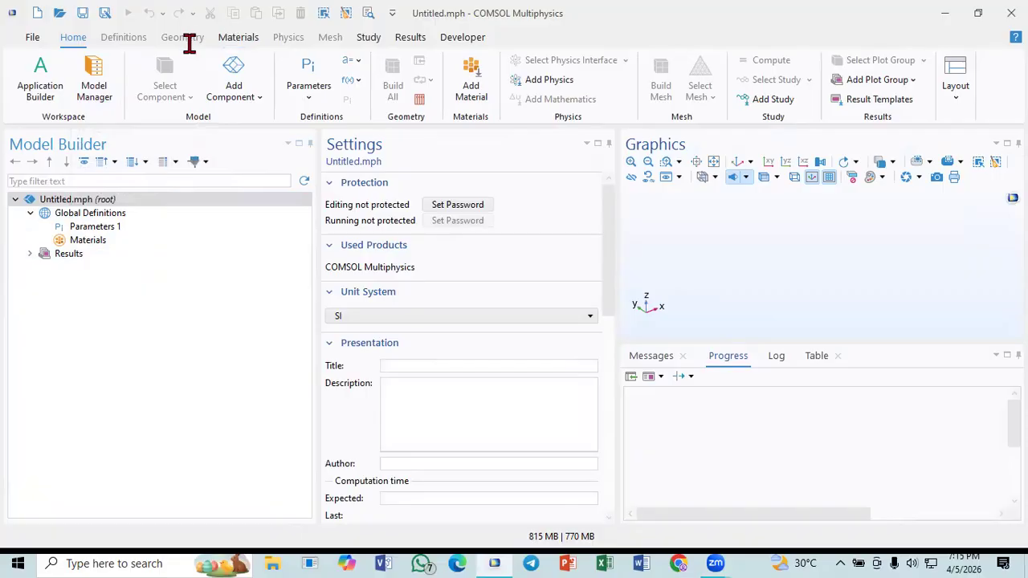
left_click(80, 202)
right_click(80, 204)
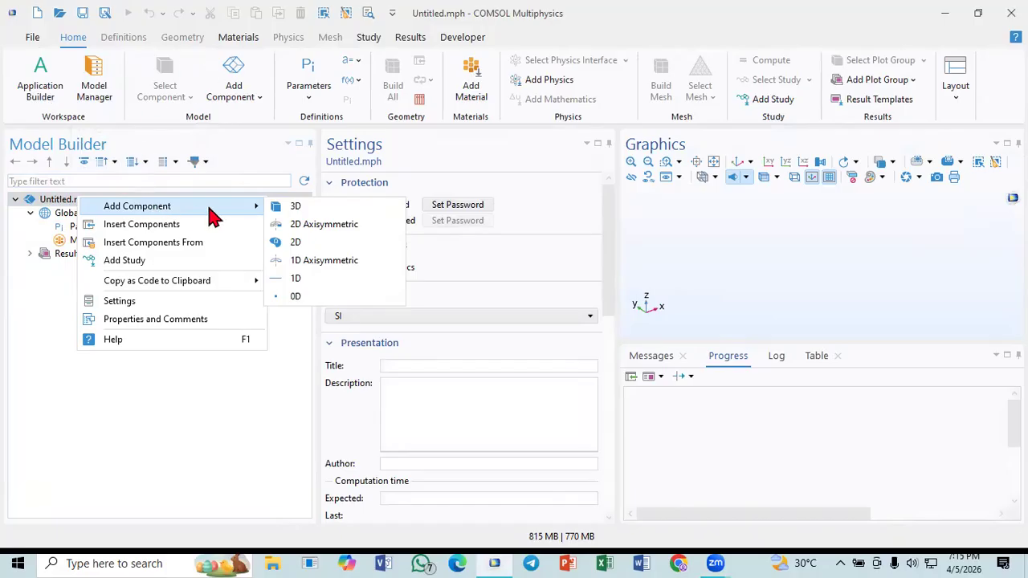
left_click(45, 206)
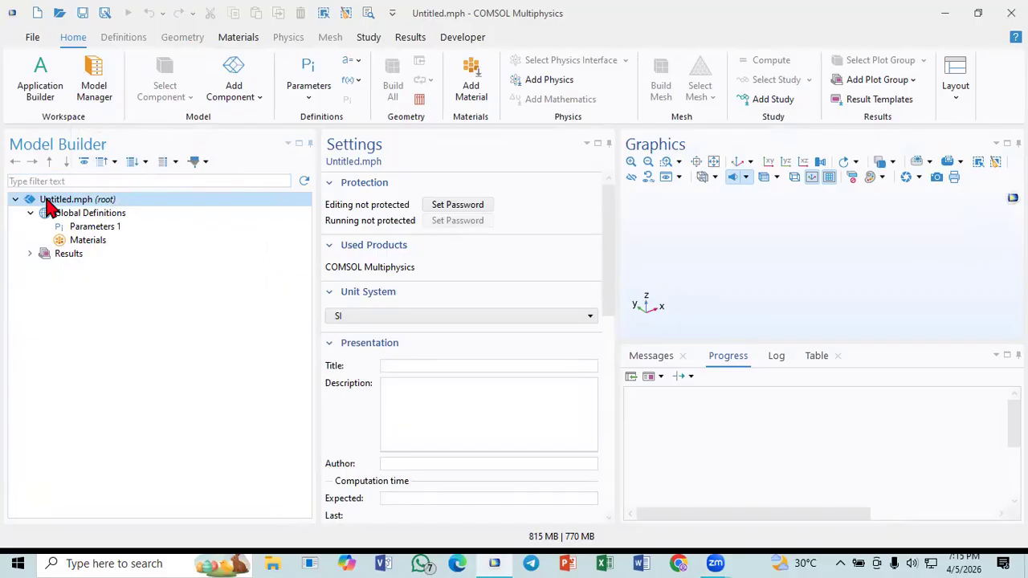
right_click(48, 206)
mouse_move(111, 216)
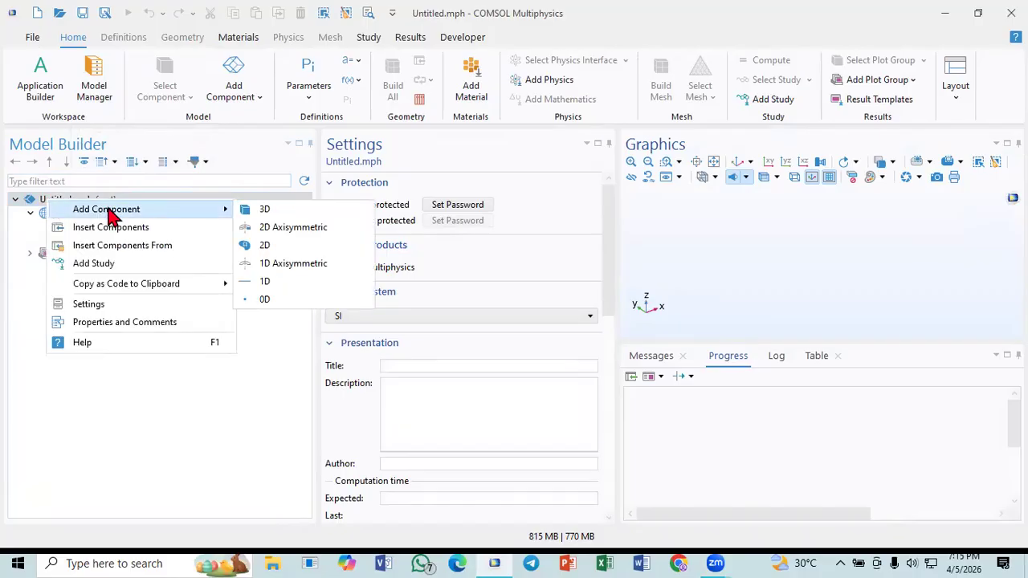
left_click(294, 218)
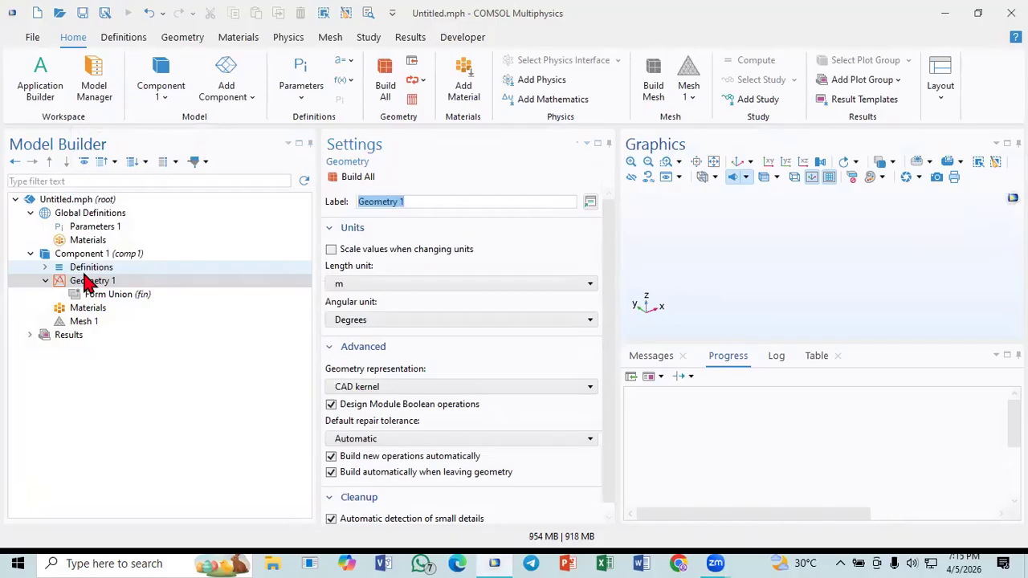
Select Geometry 1, enlarge the Graphics window downward and narrow the Model Builder to widen the Settings window
left_click(87, 281)
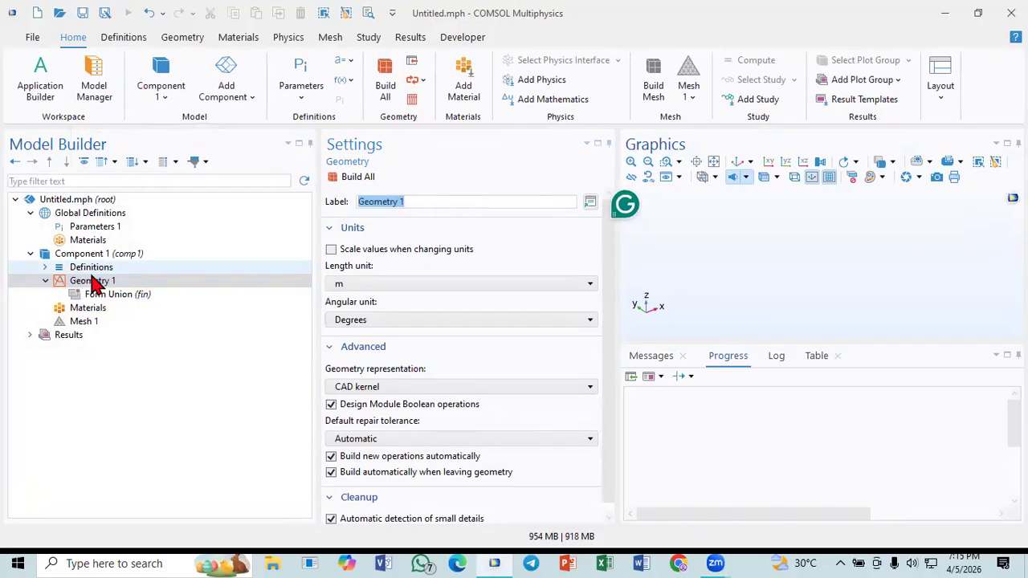
left_click(91, 282)
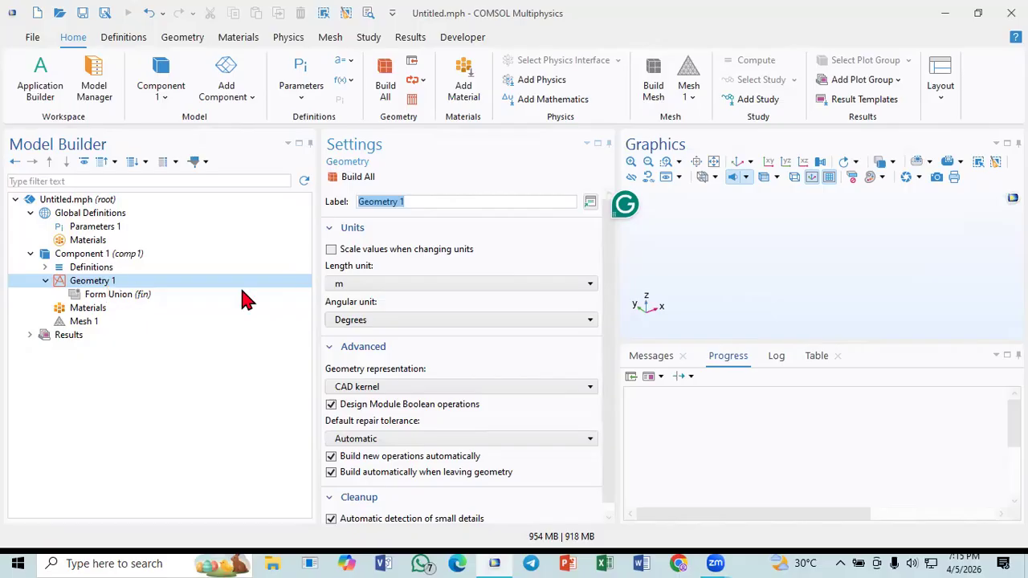
left_click_drag(763, 341, 773, 466)
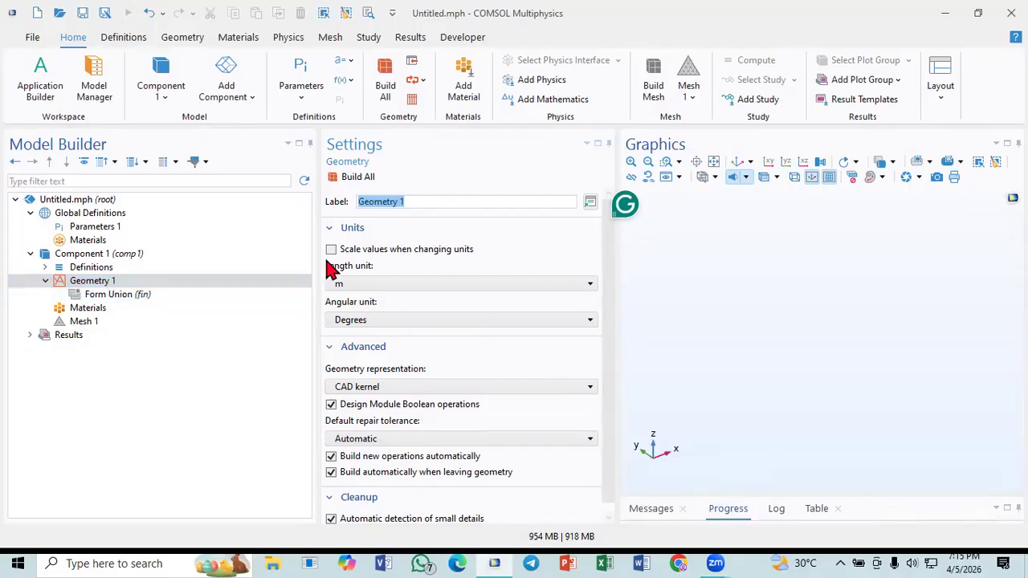
left_click_drag(316, 253, 254, 249)
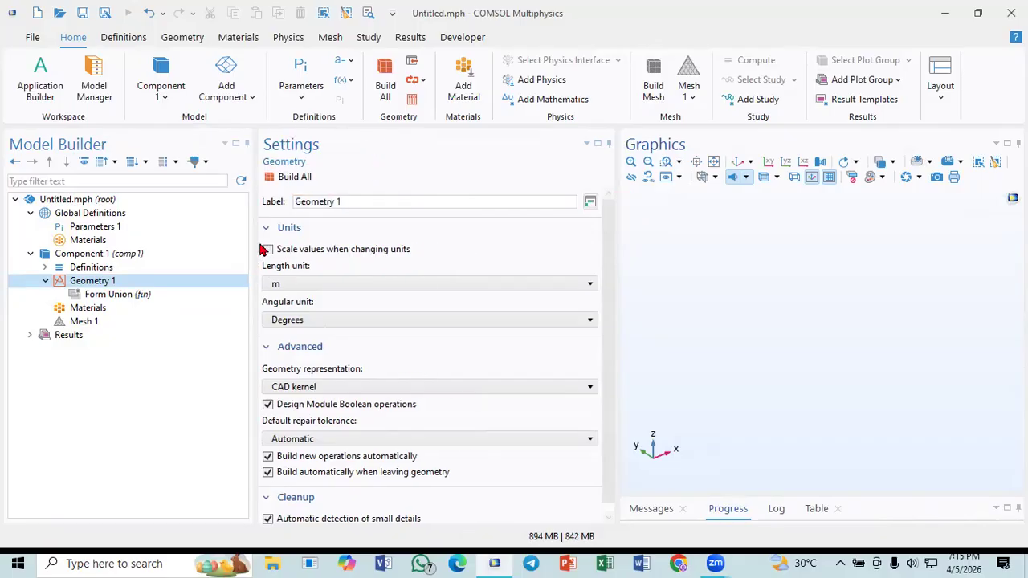
Add an Import node to Geometry 1 and try to run the import with an empty filename
right_click(94, 283)
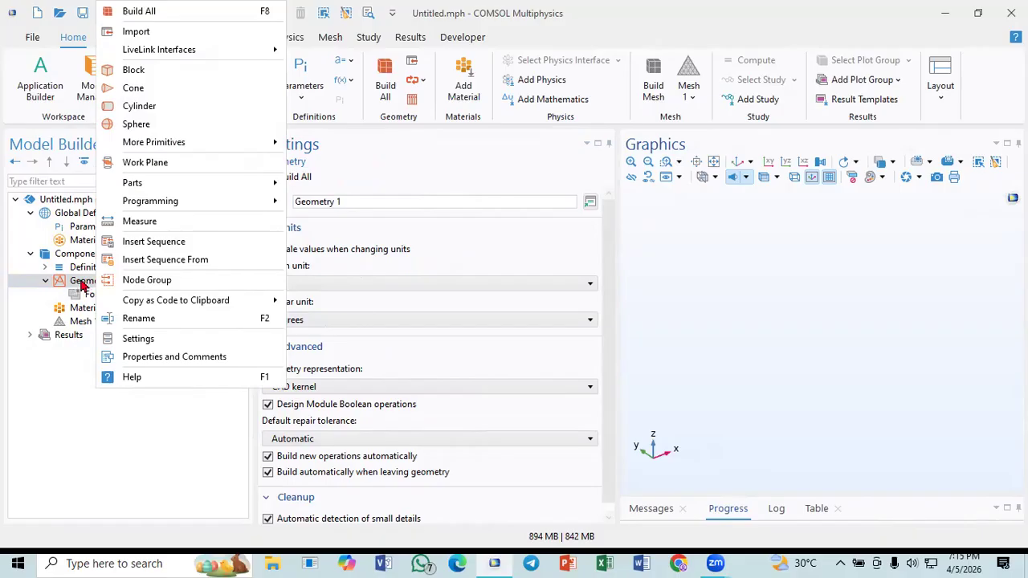
left_click(81, 281)
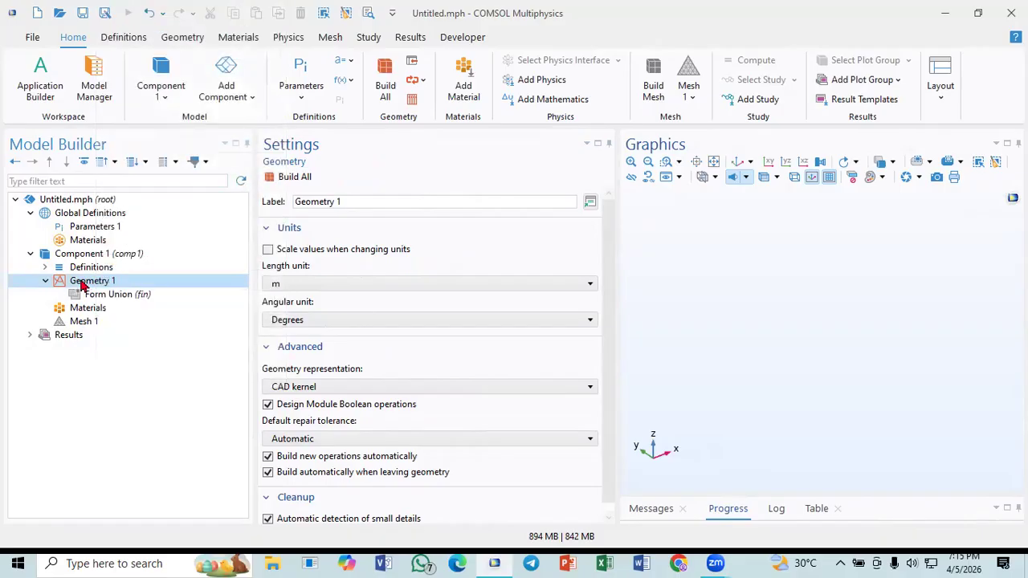
right_click(134, 286)
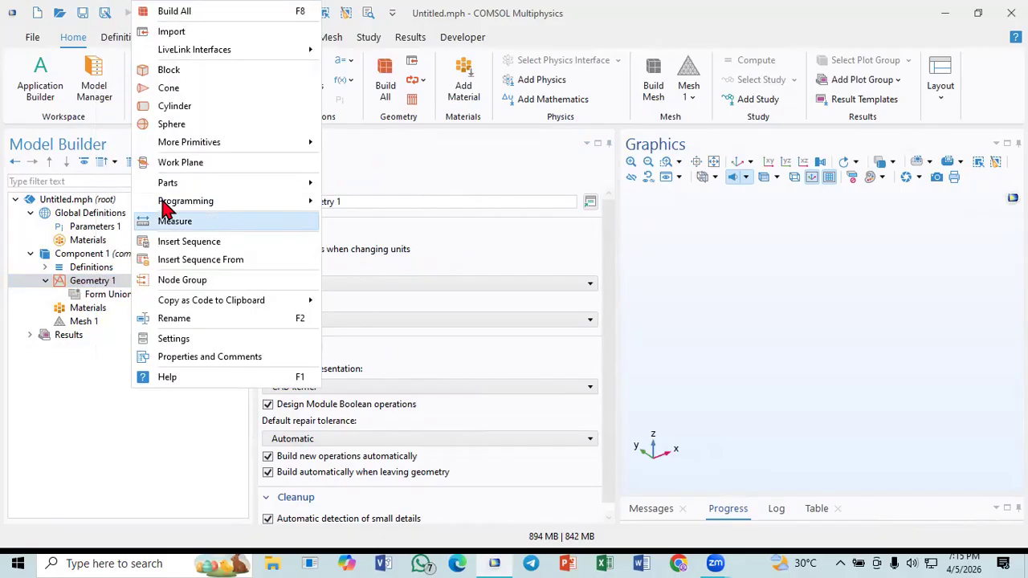
left_click(194, 30)
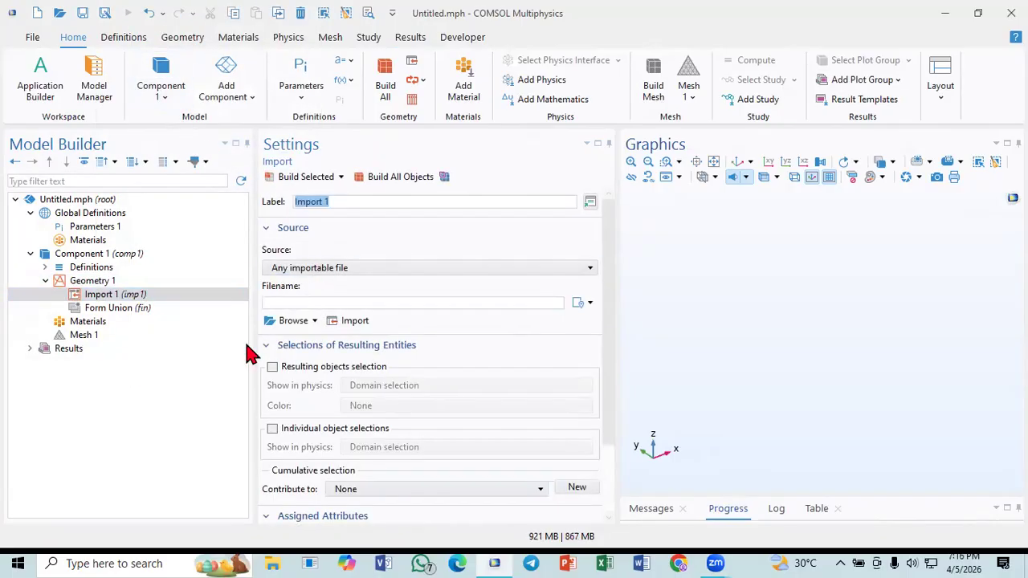
left_click(286, 303)
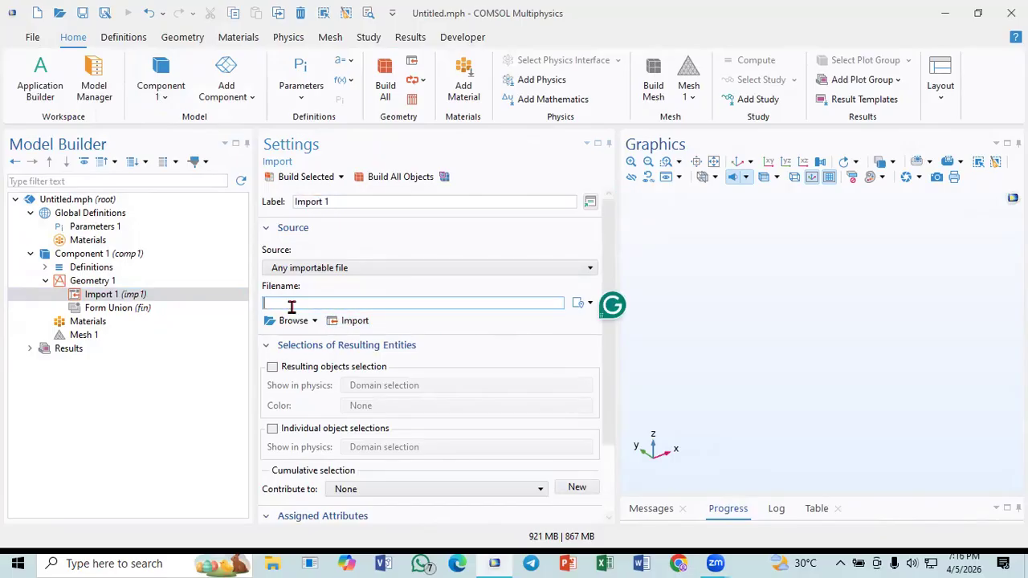
left_click(358, 322)
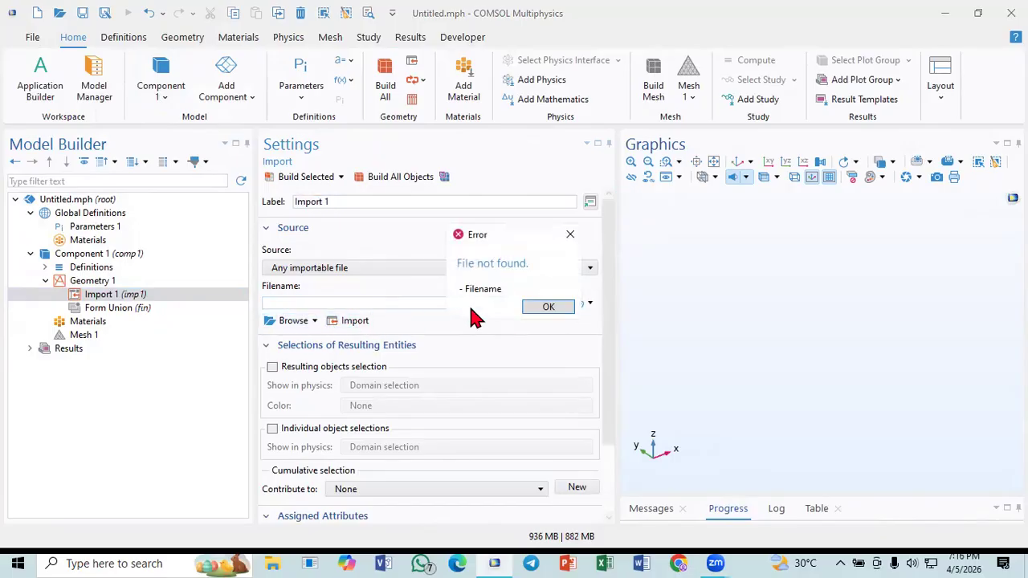
left_click(570, 238)
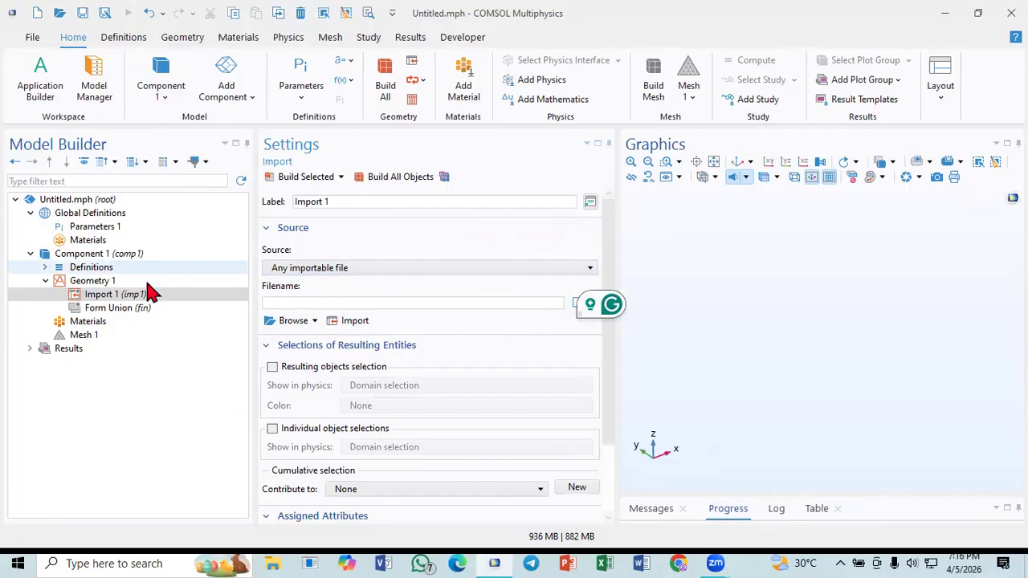
Delete the Import 1 node from Geometry 1
left_click(102, 297)
right_click(103, 298)
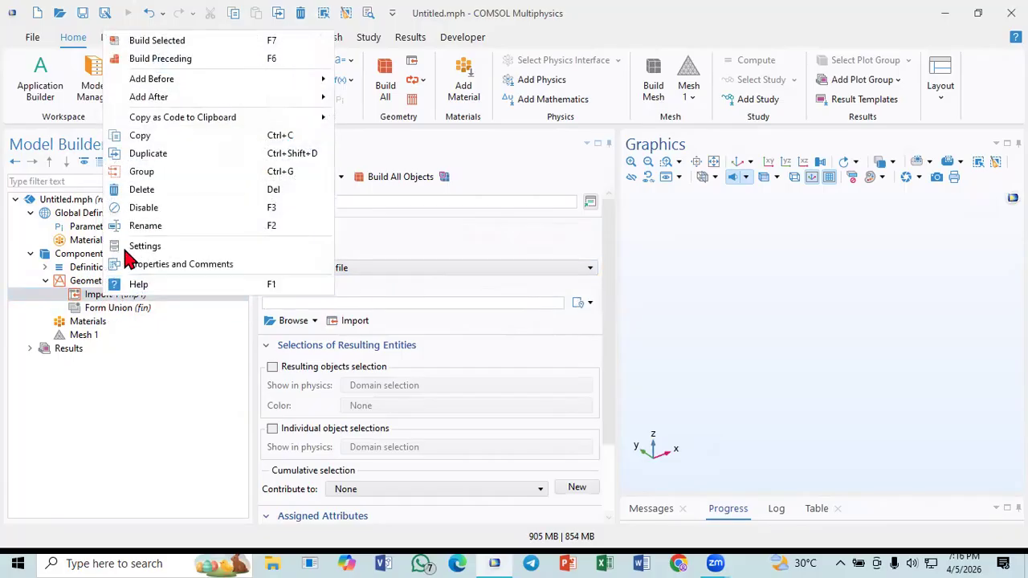
left_click(138, 191)
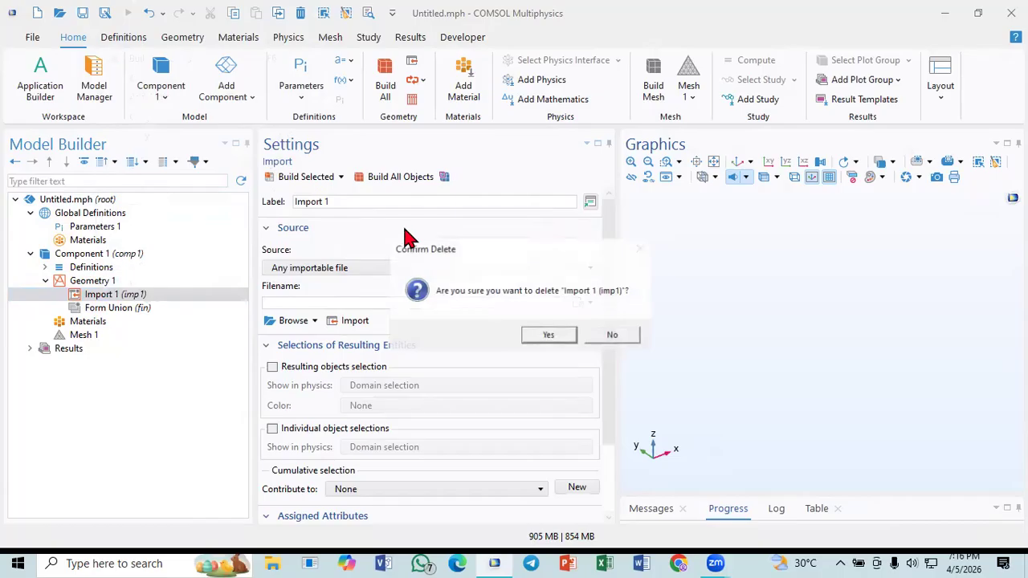
left_click(554, 337)
Add a solid block to Geometry 1, leaving its width, depth and height at their defaults
left_click(120, 281)
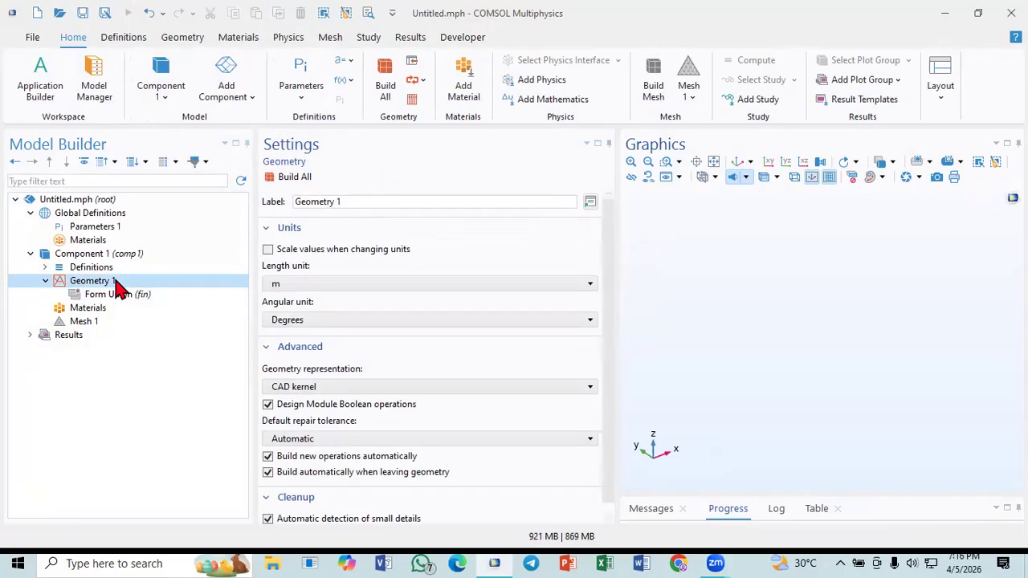
right_click(120, 281)
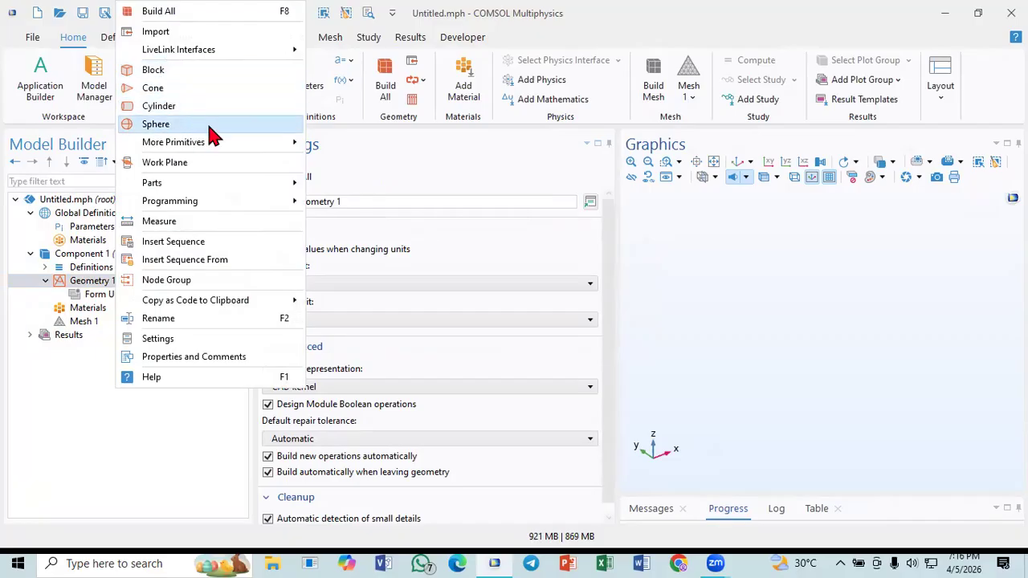
mouse_move(227, 143)
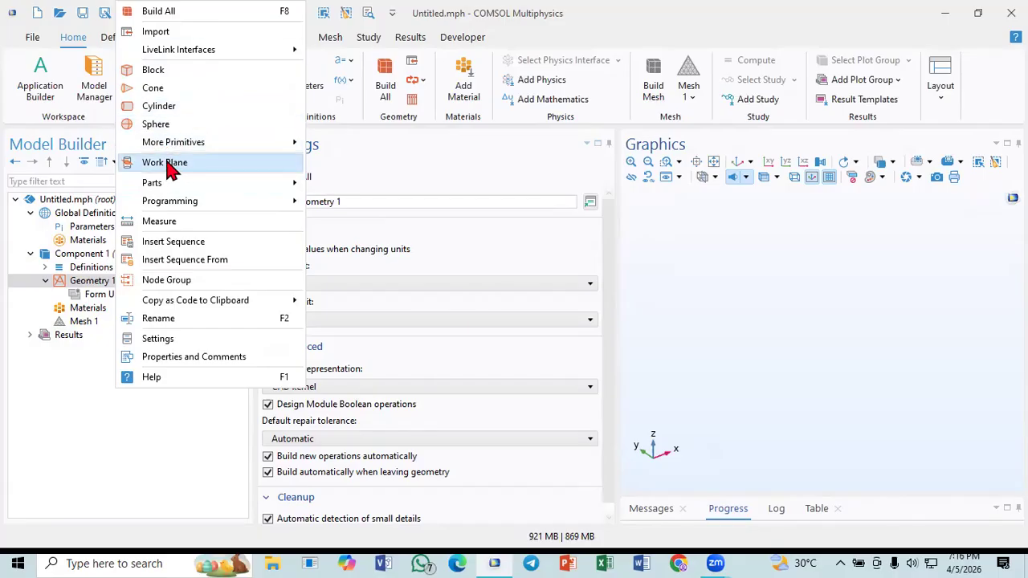
left_click(170, 72)
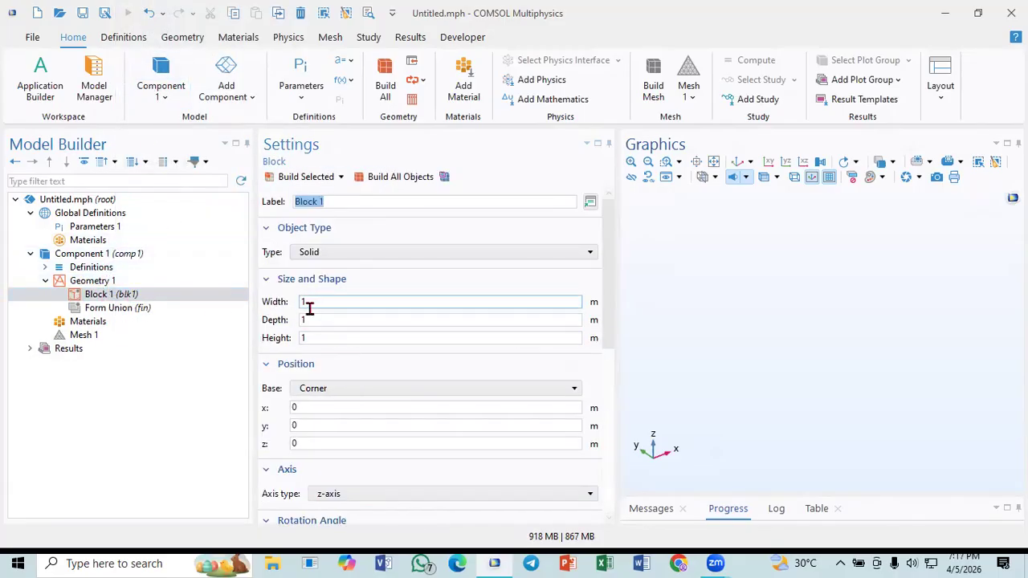
double_click(343, 302)
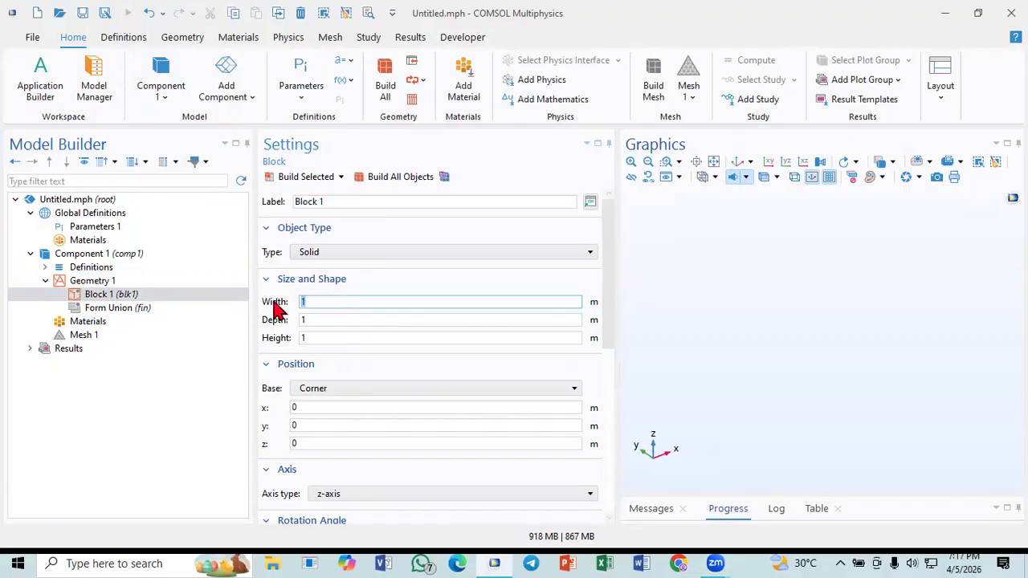
key("Tab")
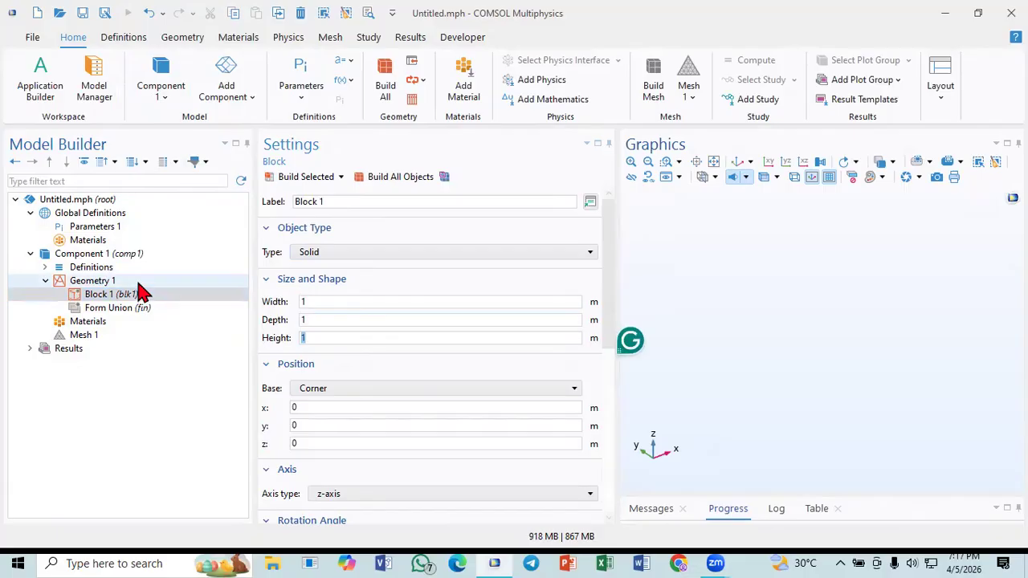
Set the length unit of Geometry 1 to µm and review the size fields of Block 1
left_click(138, 284)
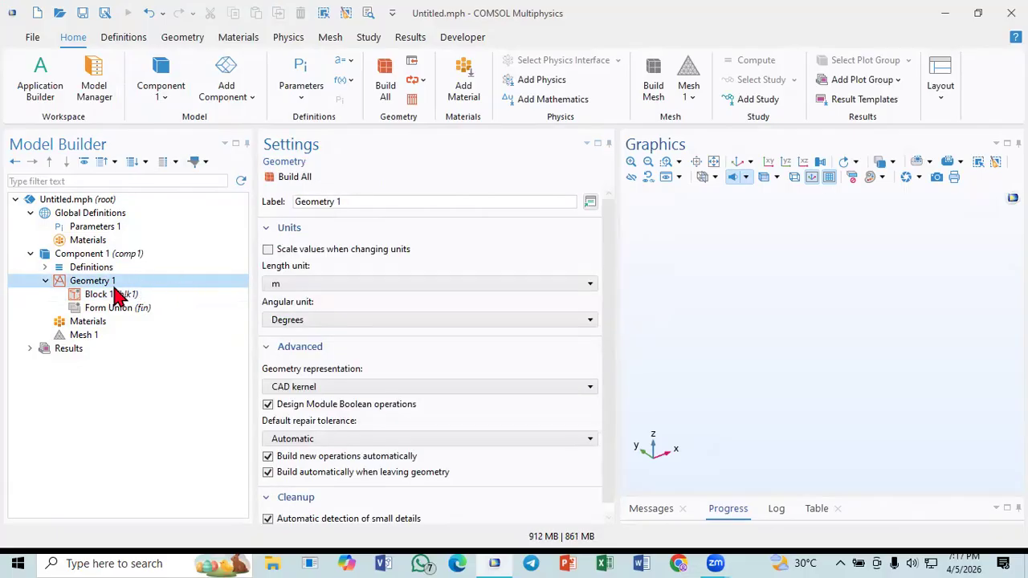
left_click(301, 290)
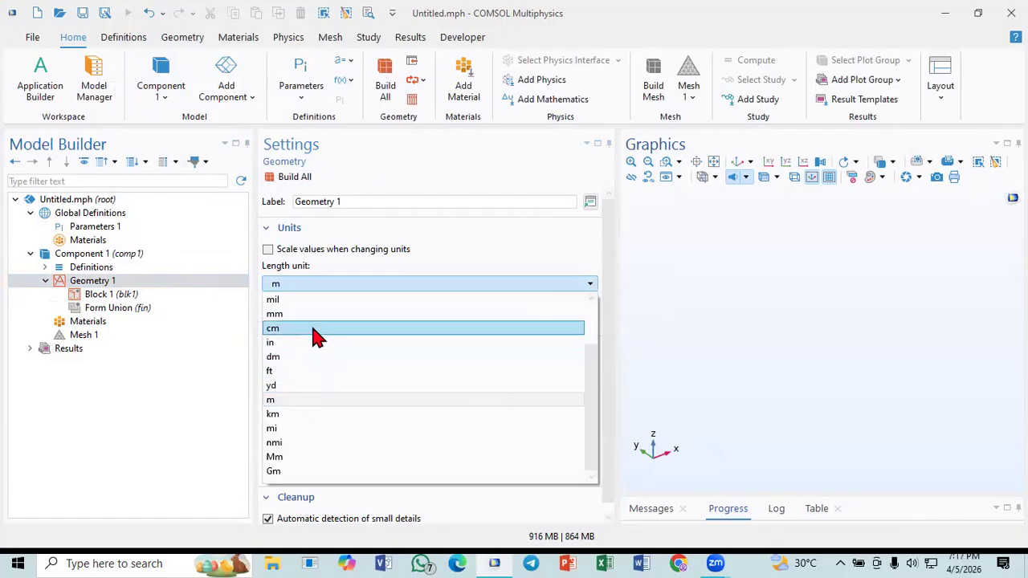
scroll(317, 358, "up", 2)
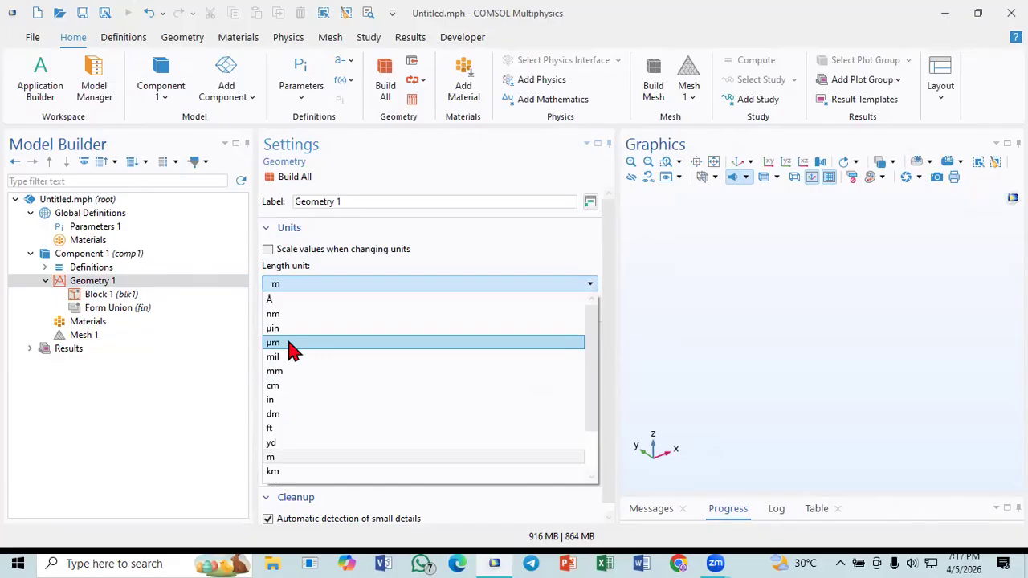
left_click(291, 343)
left_click(297, 285)
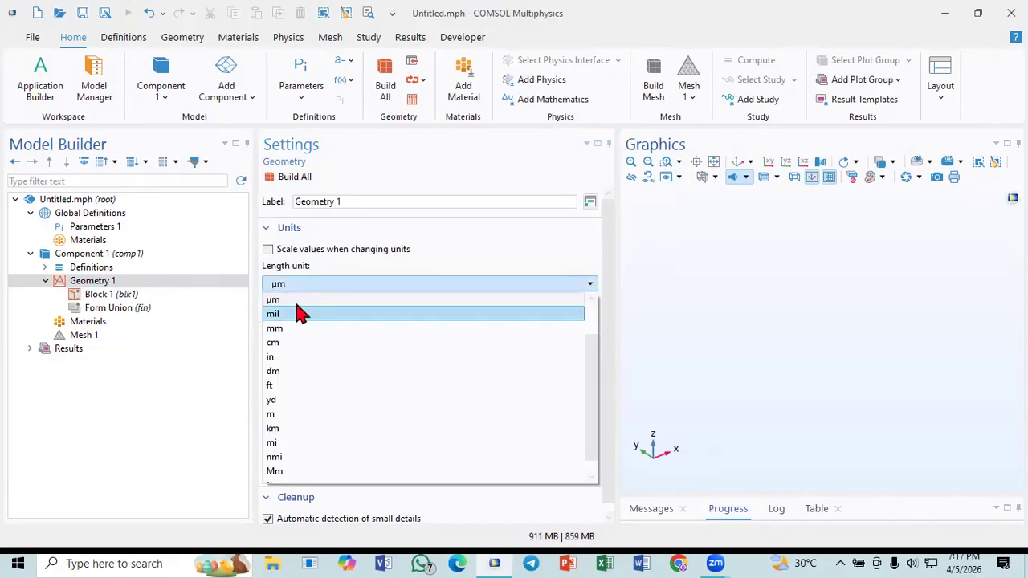
left_click(285, 300)
left_click(143, 299)
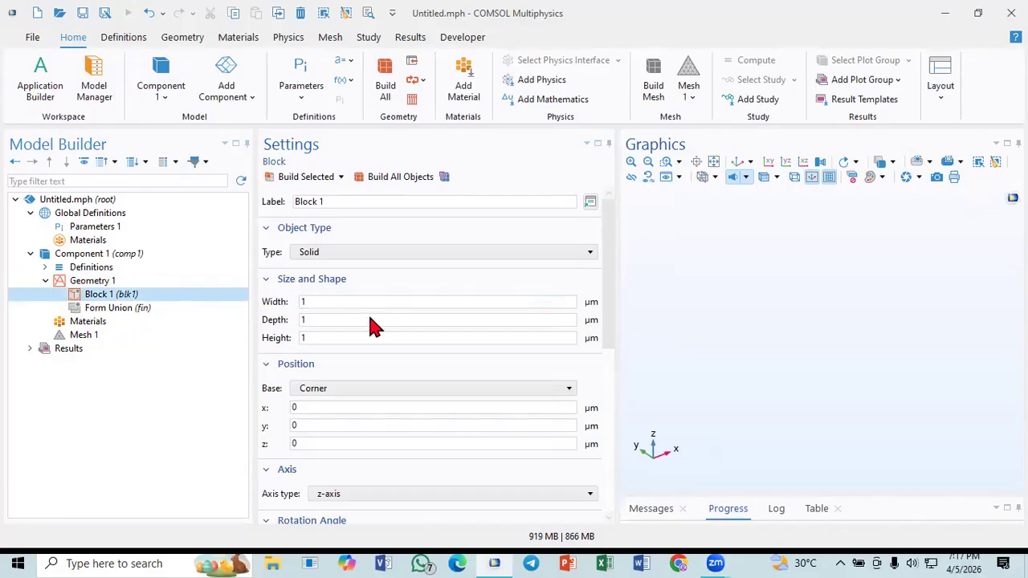
left_click_drag(322, 304, 268, 305)
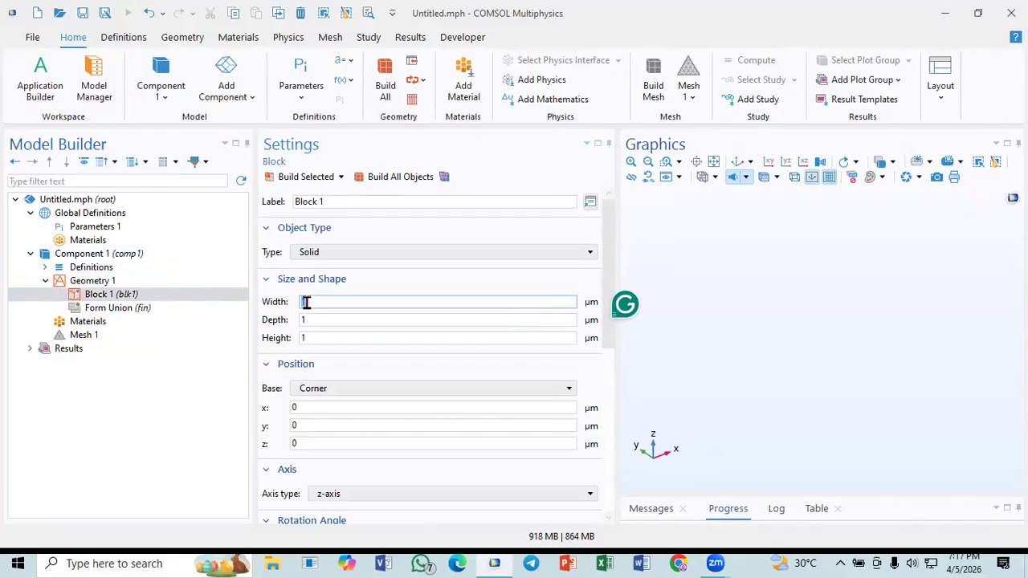
Define a global parameter w with the expression 20[um] in Parameters 1
left_click(80, 227)
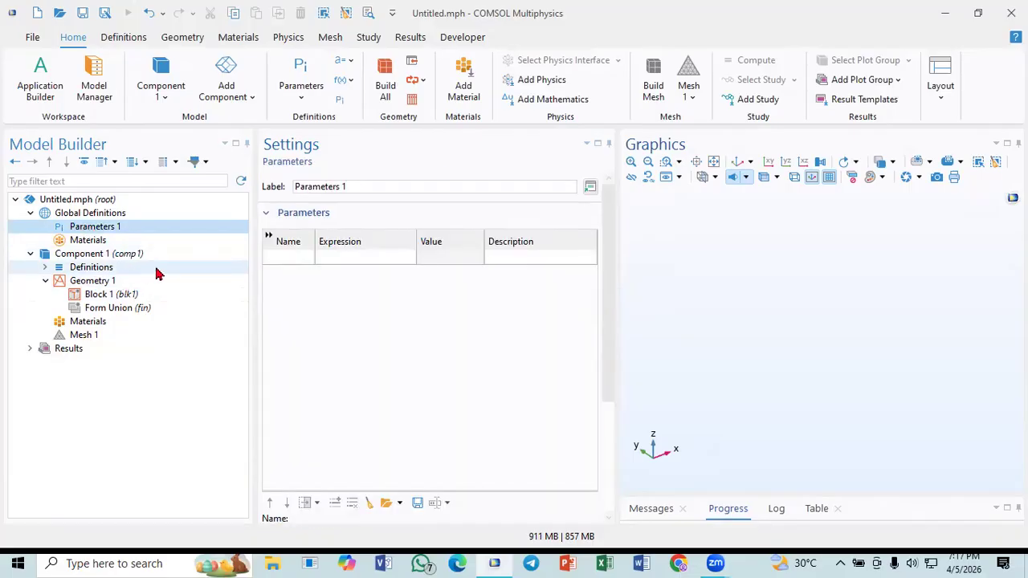
left_click(287, 257)
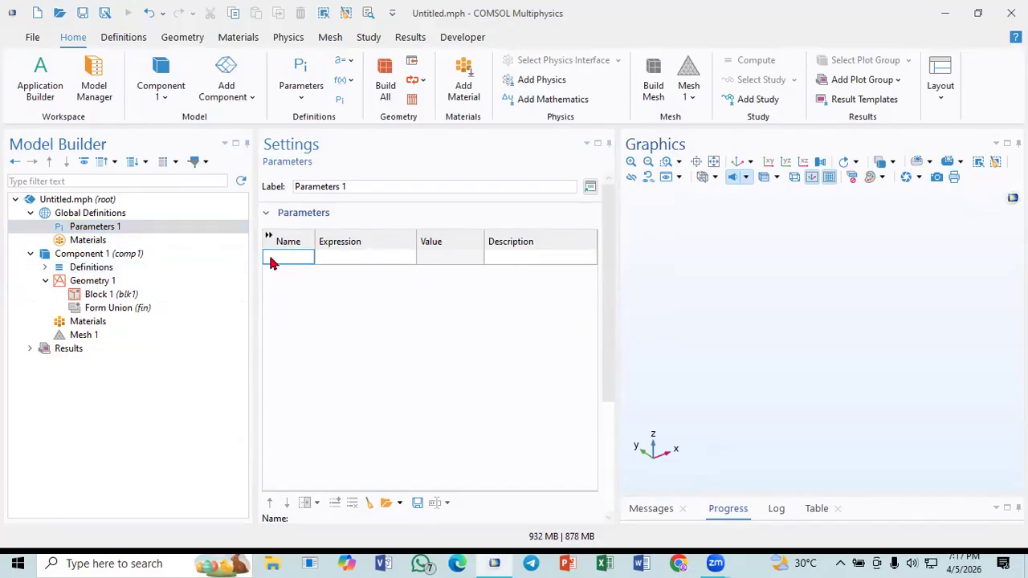
left_click(317, 265)
left_click(294, 259)
left_click(339, 265)
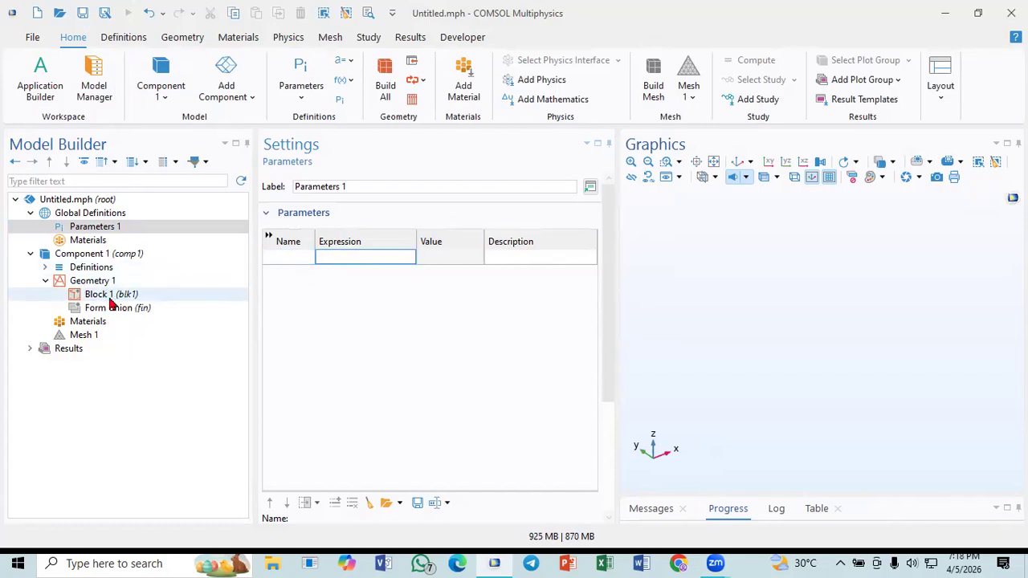
left_click(279, 257)
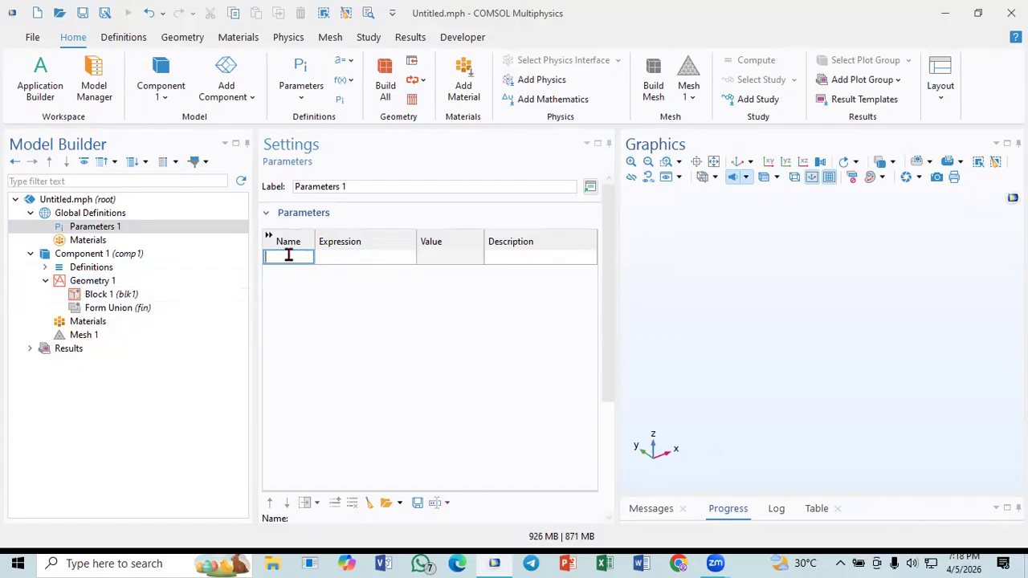
type("w")
left_click(344, 256)
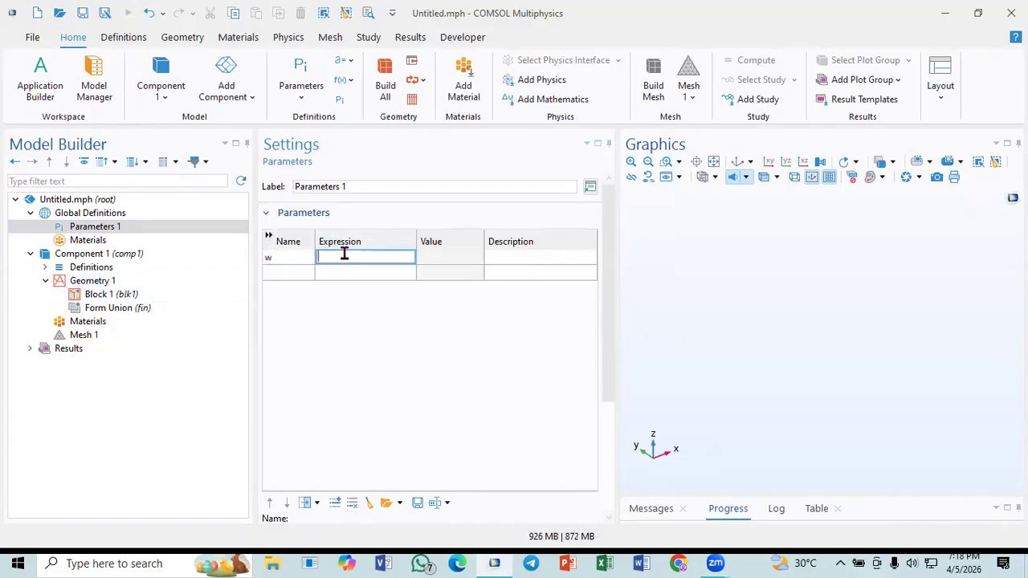
type("20[um]")
Check Block 1's size fields and add a global parameter d with the expression 30[um]
left_click(293, 275)
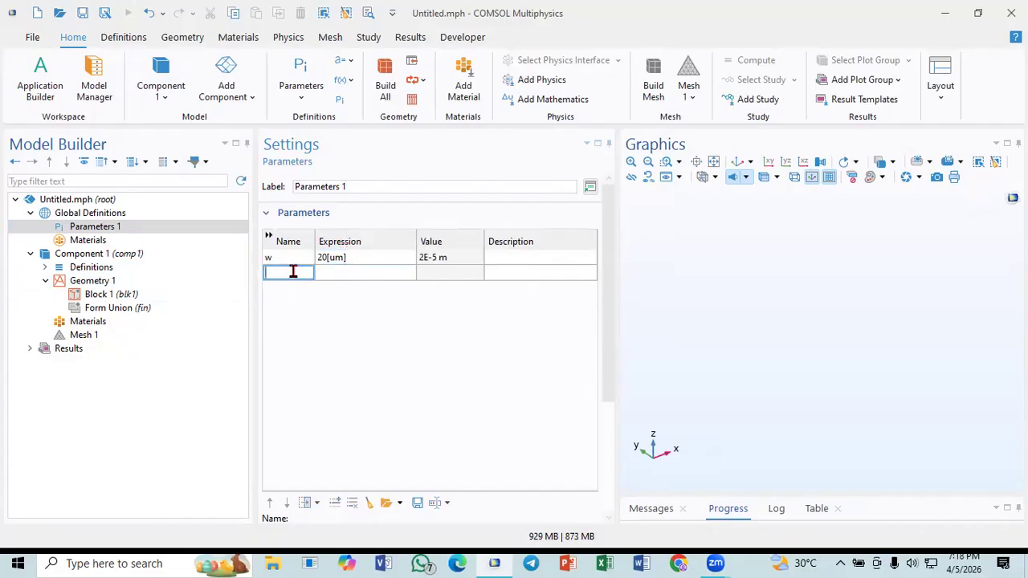
left_click(125, 294)
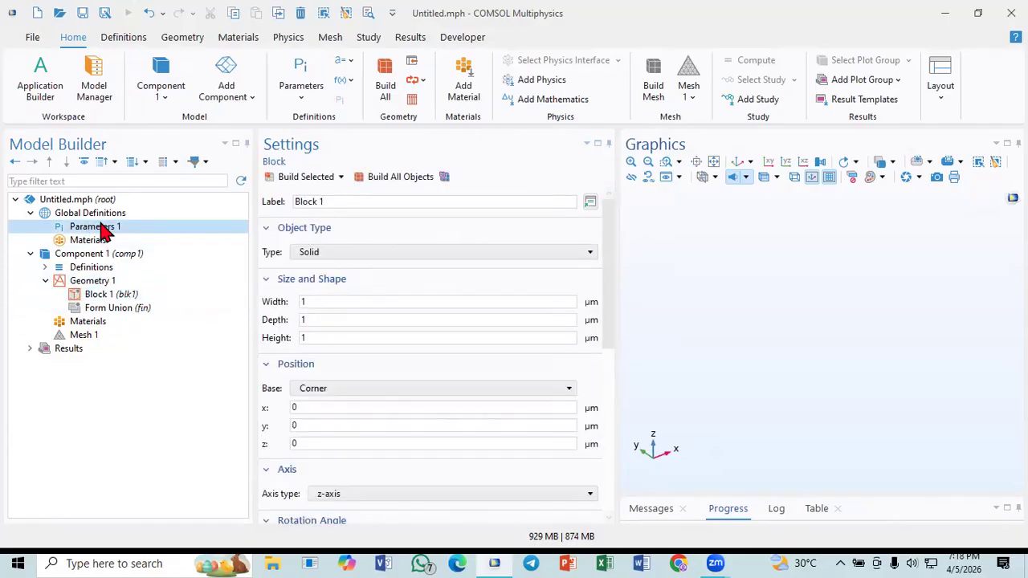
left_click(100, 228)
left_click(277, 274)
type("d")
left_click(361, 274)
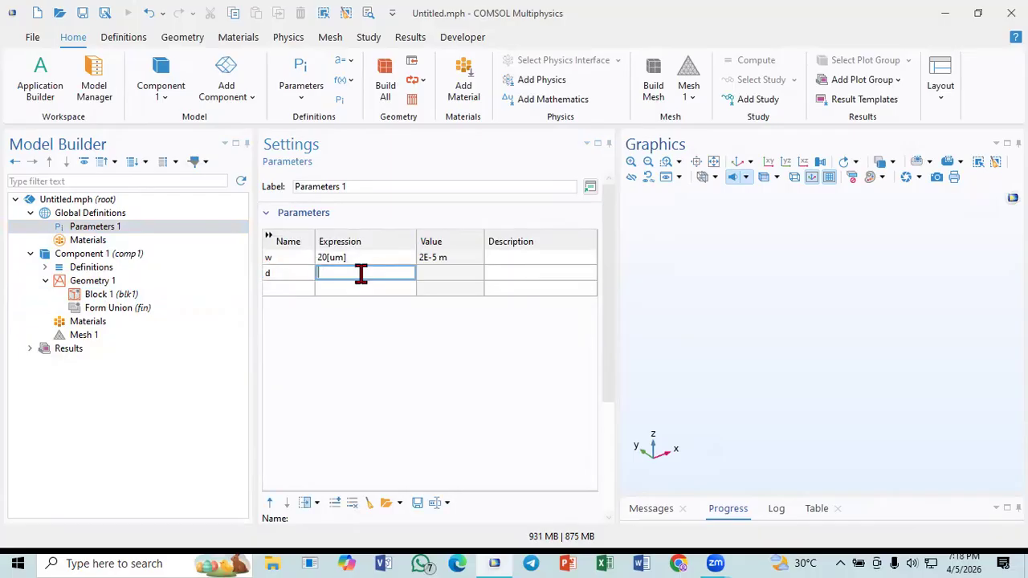
type("20")
type("[um")
key("BackSpace")
key("BackSpace")
key("BackSpace")
key("BackSpace")
type("30[um]")
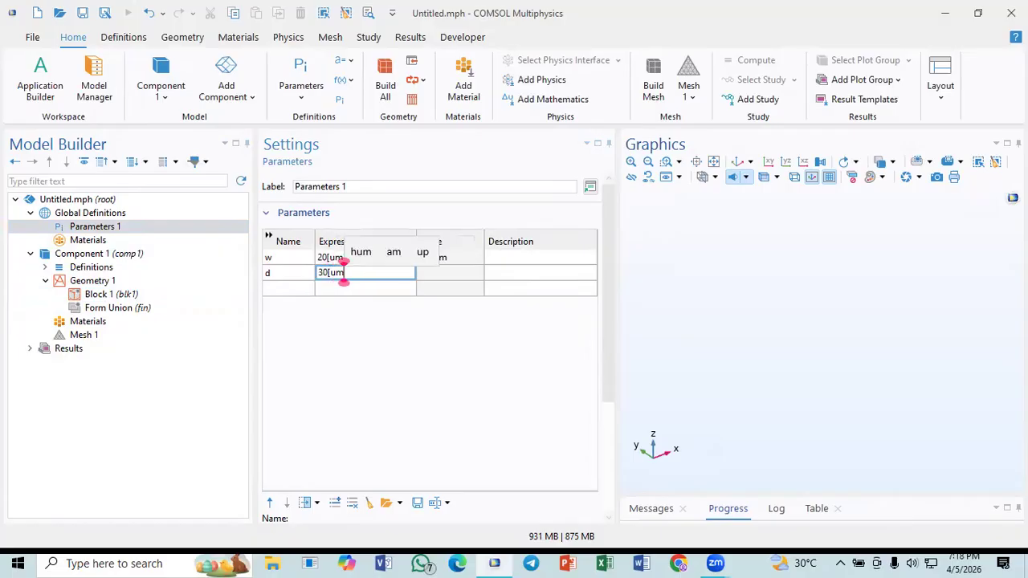
key("Return")
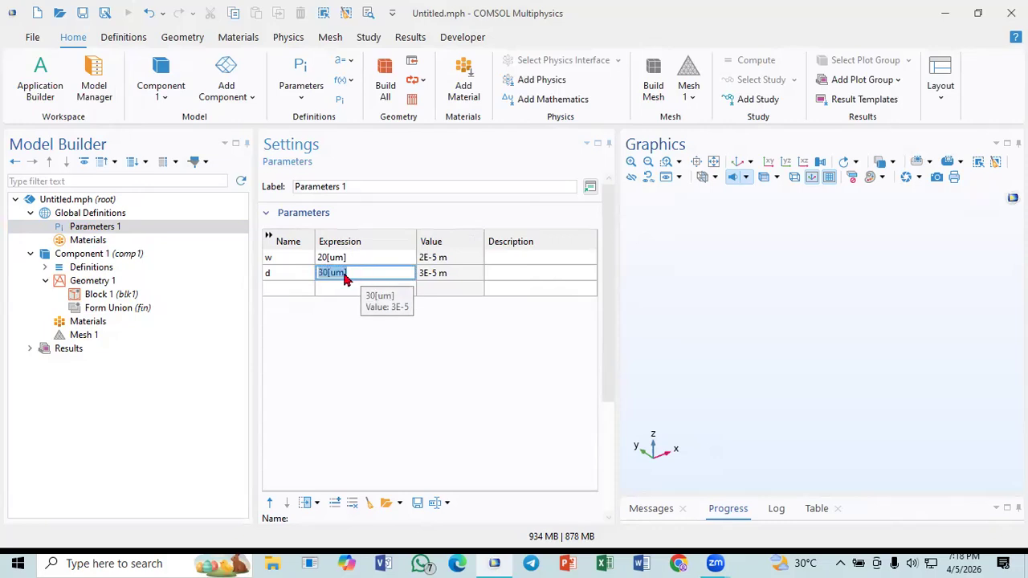
Add two more global parameters, h with the expression 50[um] and r with the expression 10[um]
left_click(285, 288)
type("h")
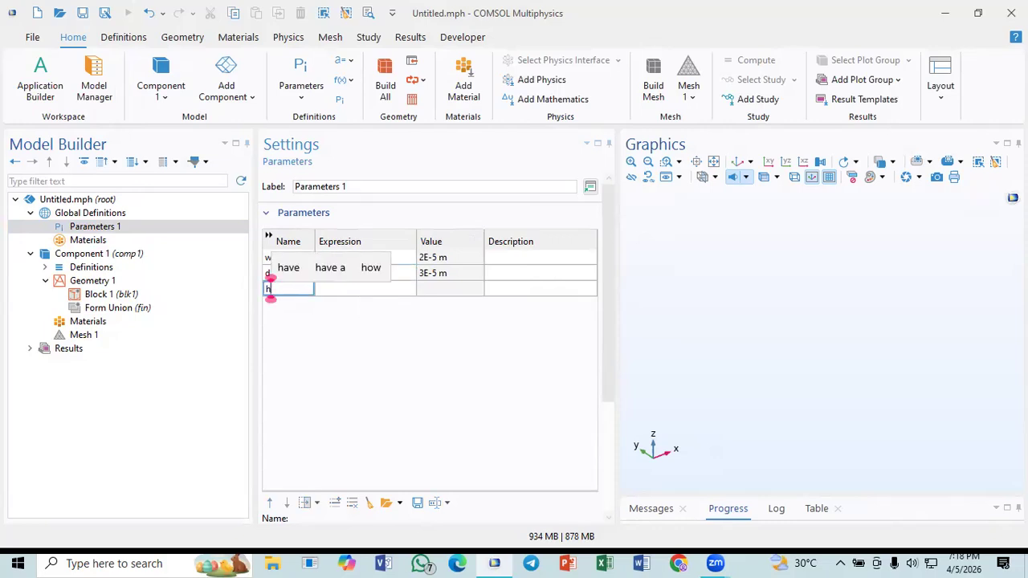
left_click(351, 288)
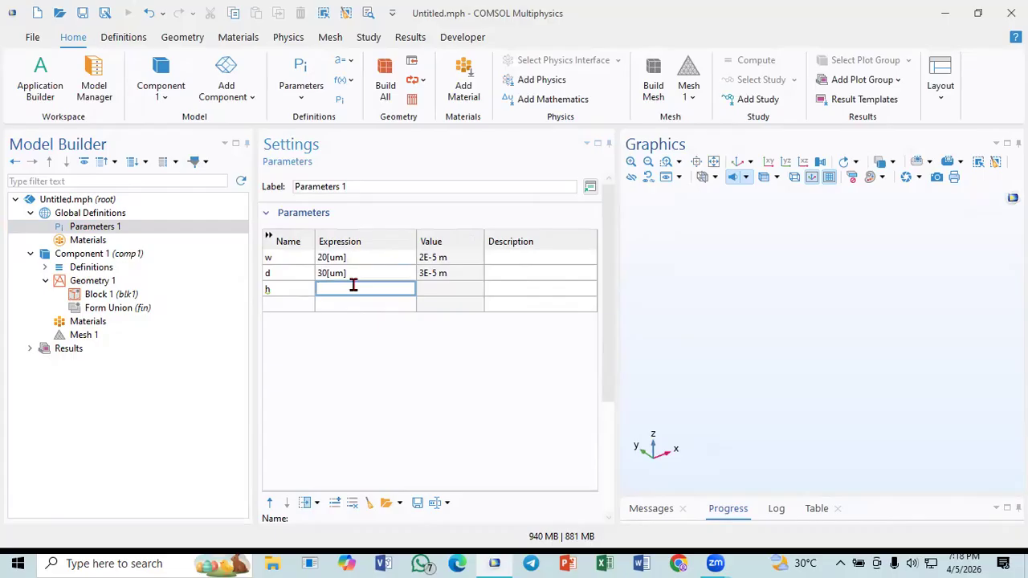
type("50[um]")
left_click(301, 306)
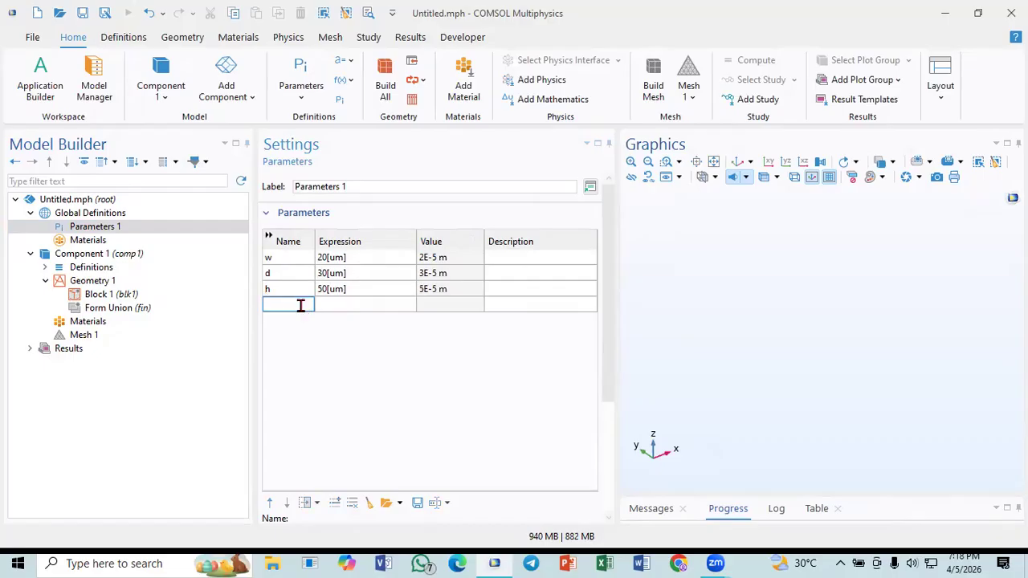
type("r")
left_click(333, 305)
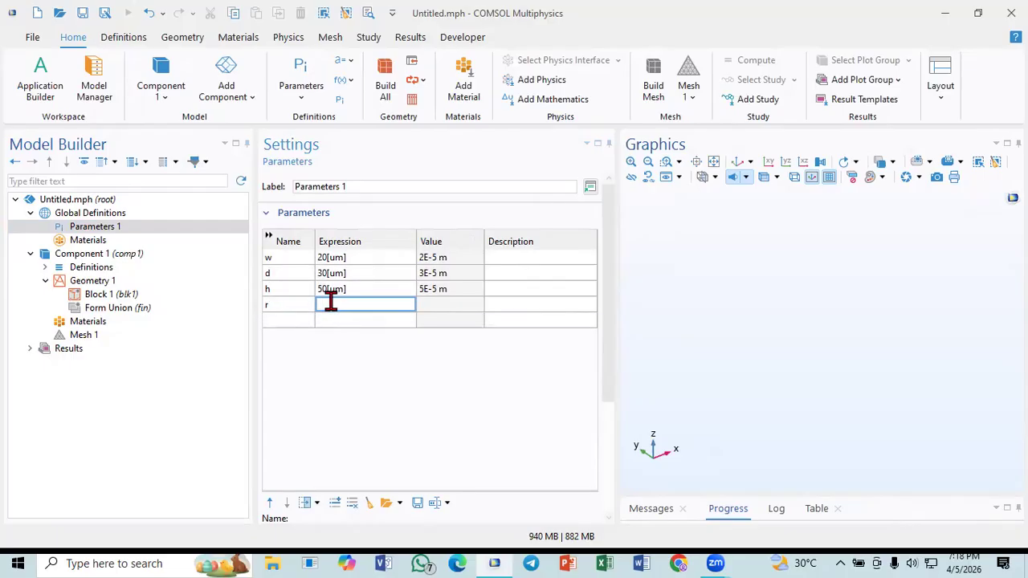
type("10[um]")
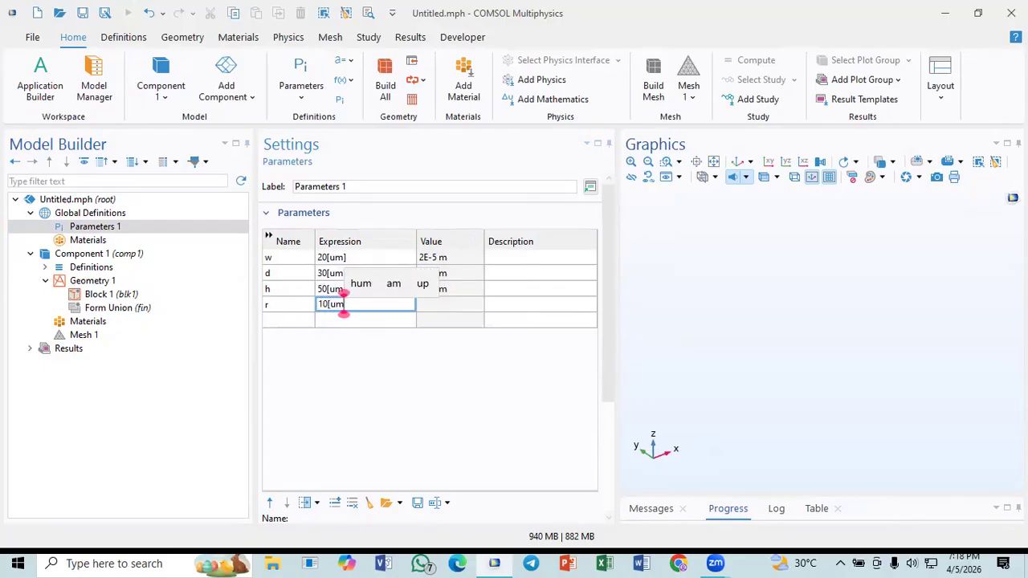
Add a global parameter hc with the expression 100[um] below r
left_click(274, 321)
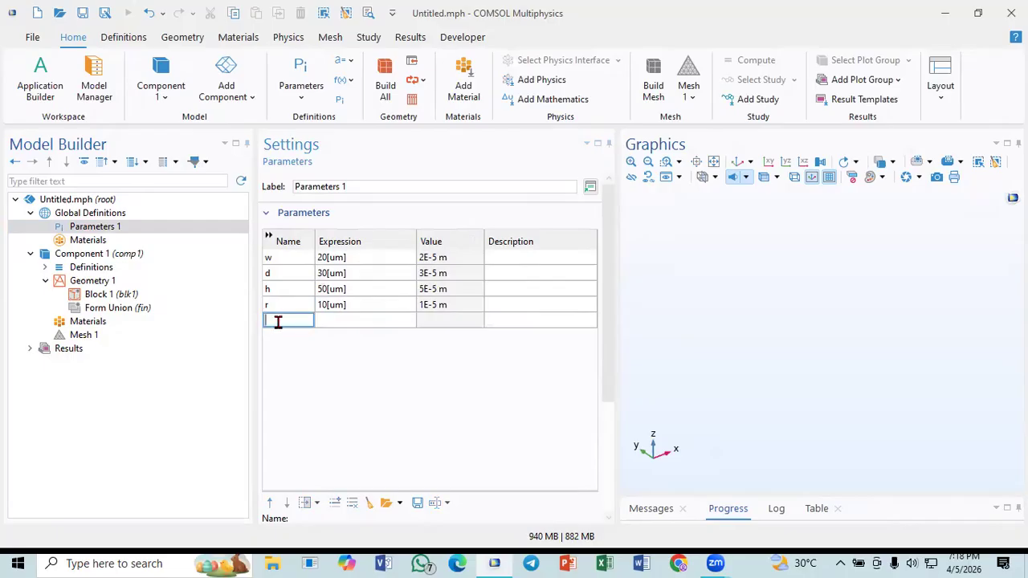
left_click(283, 290)
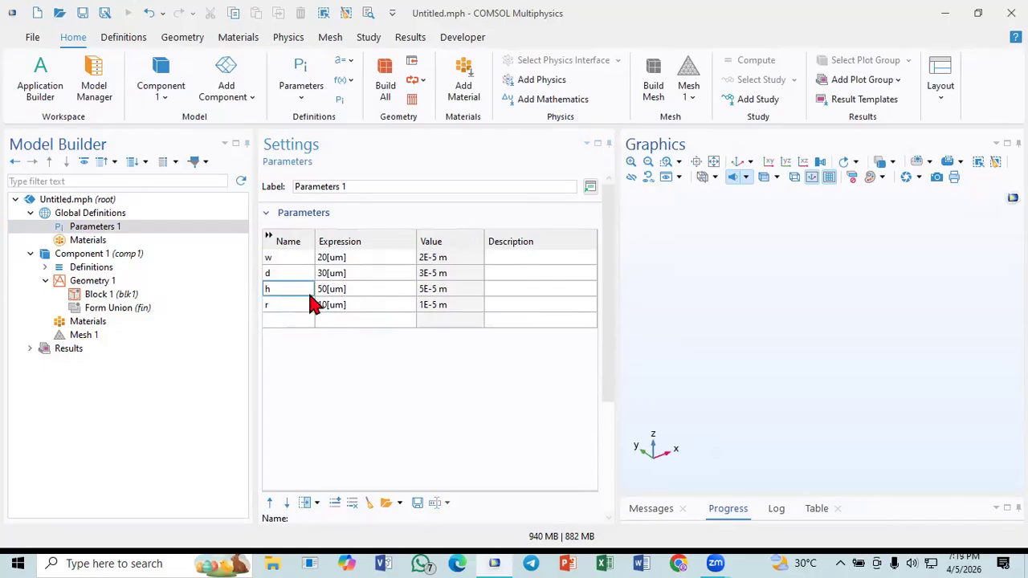
left_click(289, 321)
type("h")
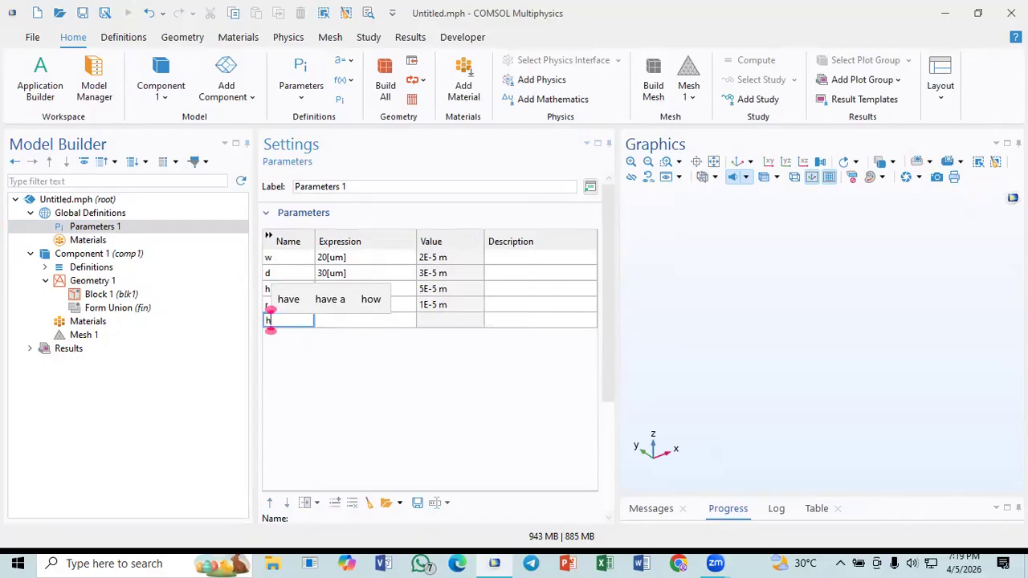
type("c")
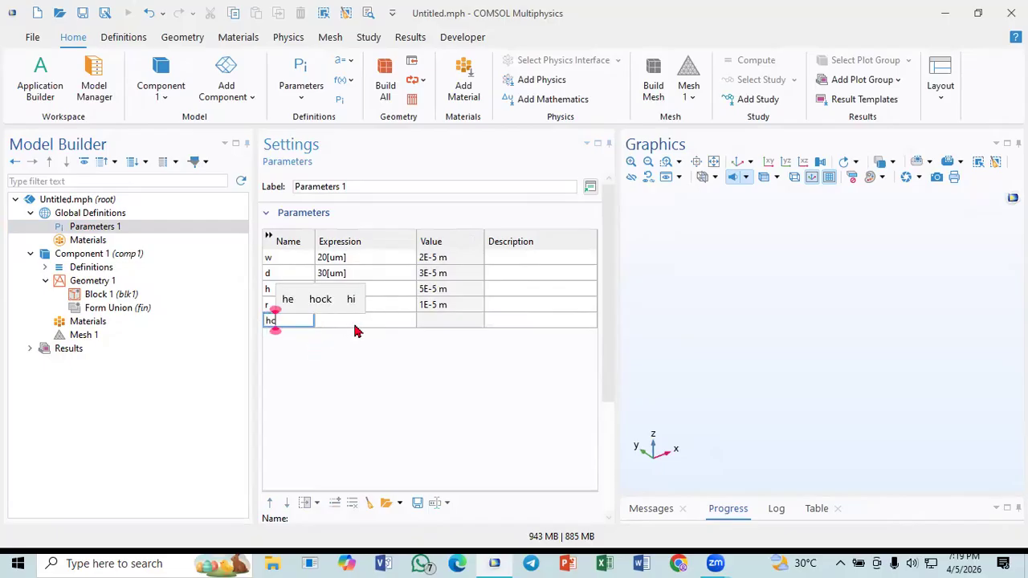
left_click(357, 321)
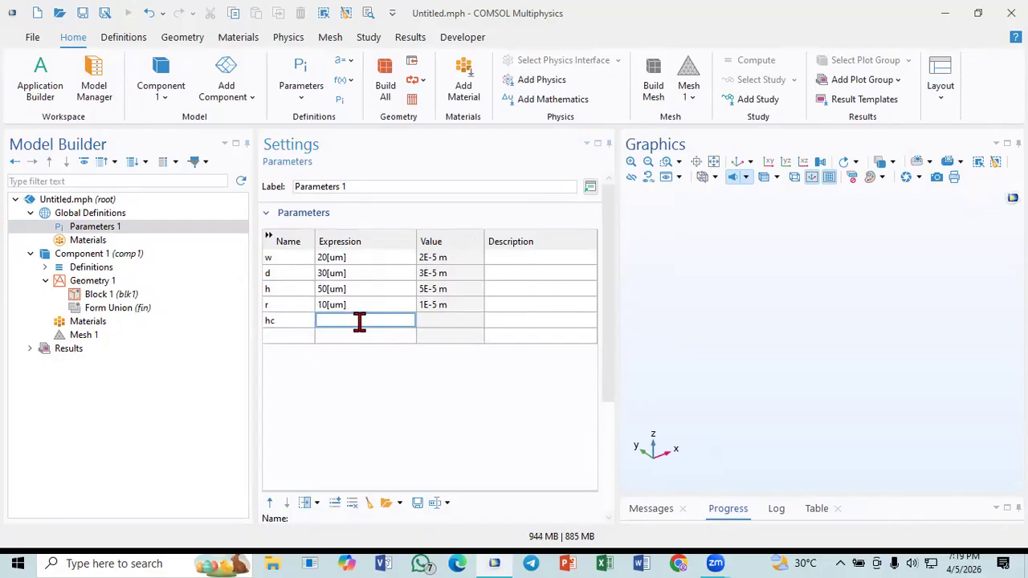
type("100[um]")
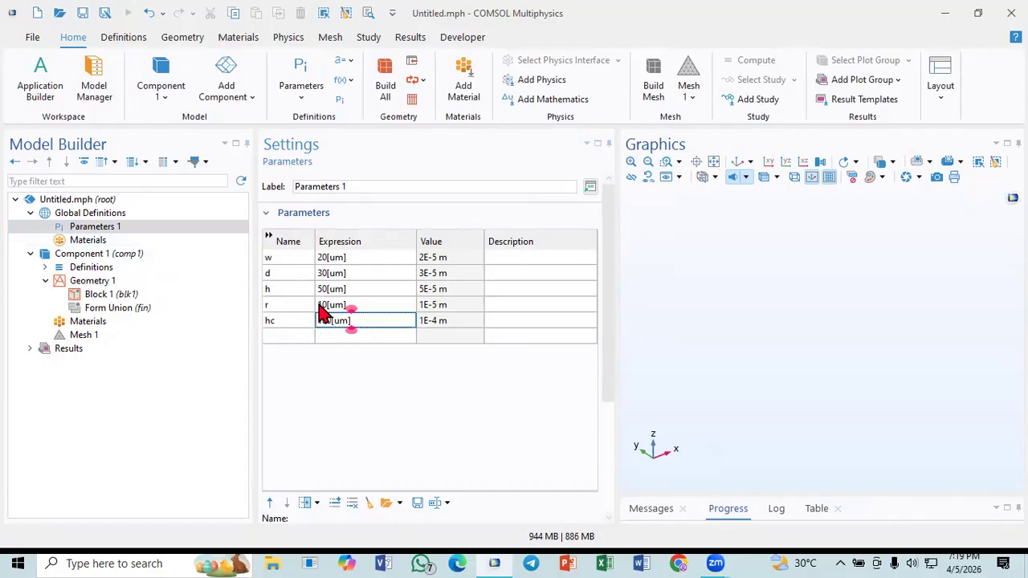
left_click(290, 258)
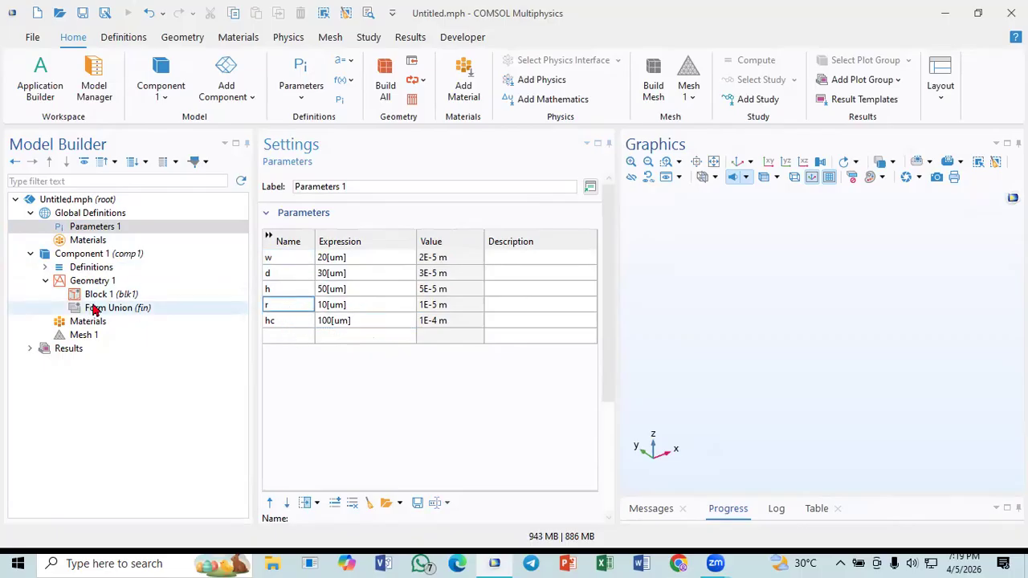
Set Block 1's width to w, depth to d and height to h, and build the block
left_click(101, 297)
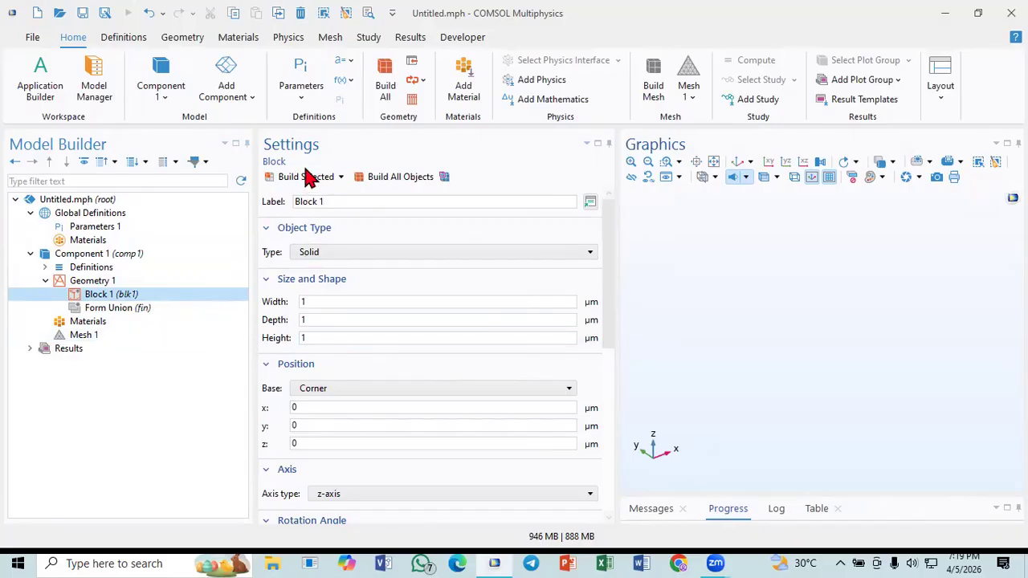
double_click(330, 301)
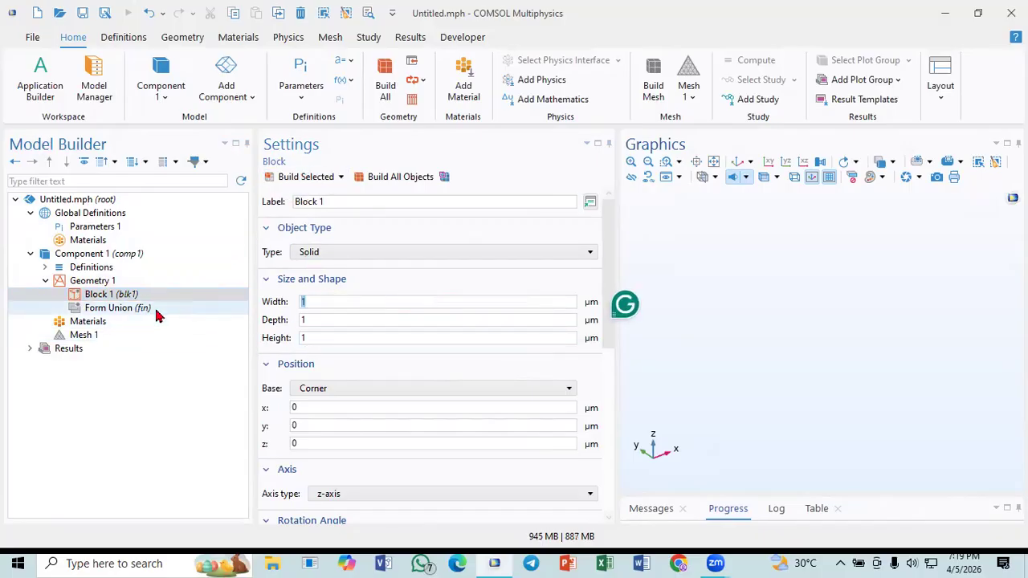
left_click(114, 297)
double_click(310, 301)
type("w")
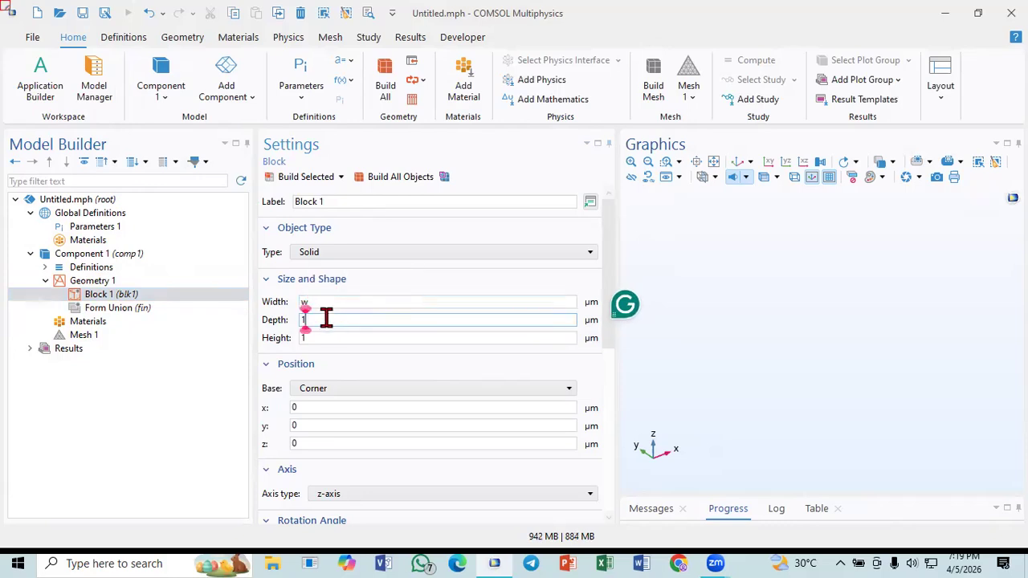
double_click(326, 320)
type("d")
double_click(328, 338)
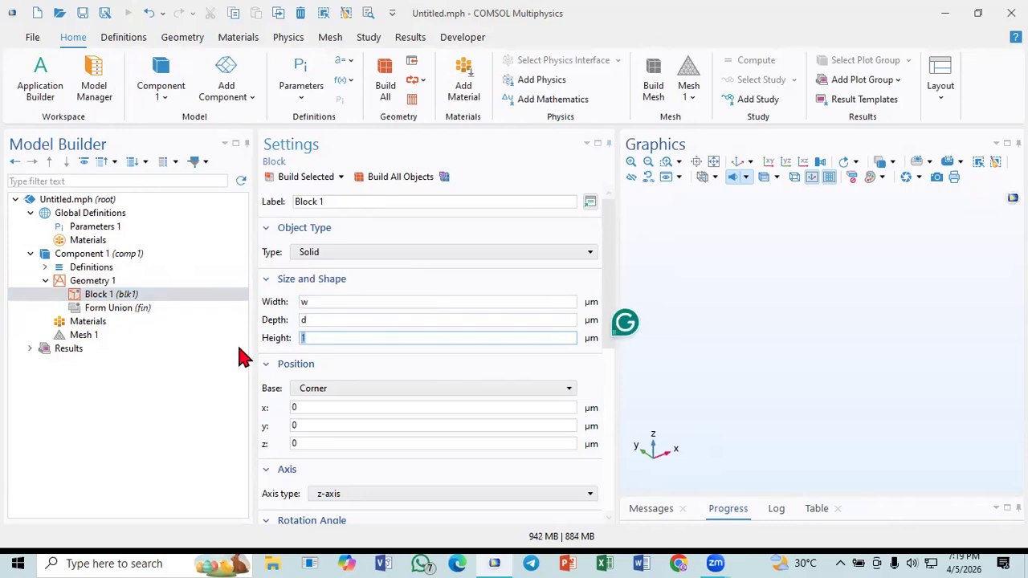
type("h")
left_click(298, 180)
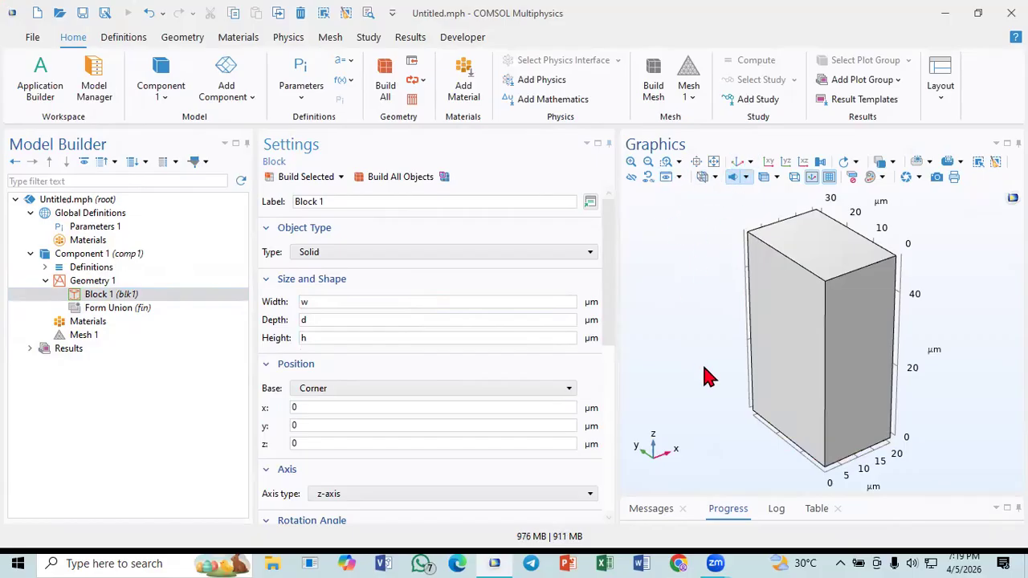
Examine Block 1 from different angles and at different zoom levels, ending in the default 3D view
left_click_drag(712, 322, 757, 206)
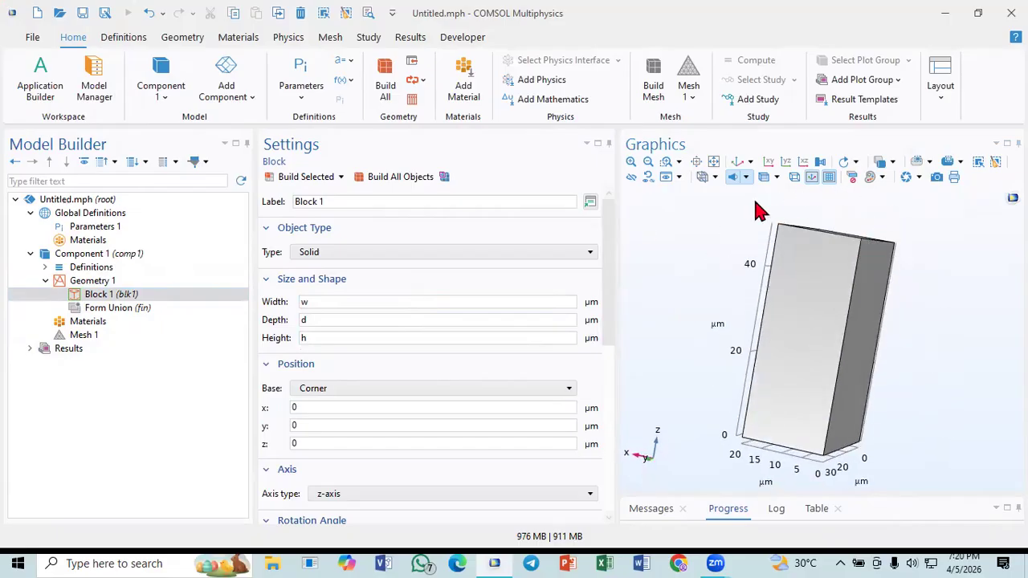
left_click(739, 165)
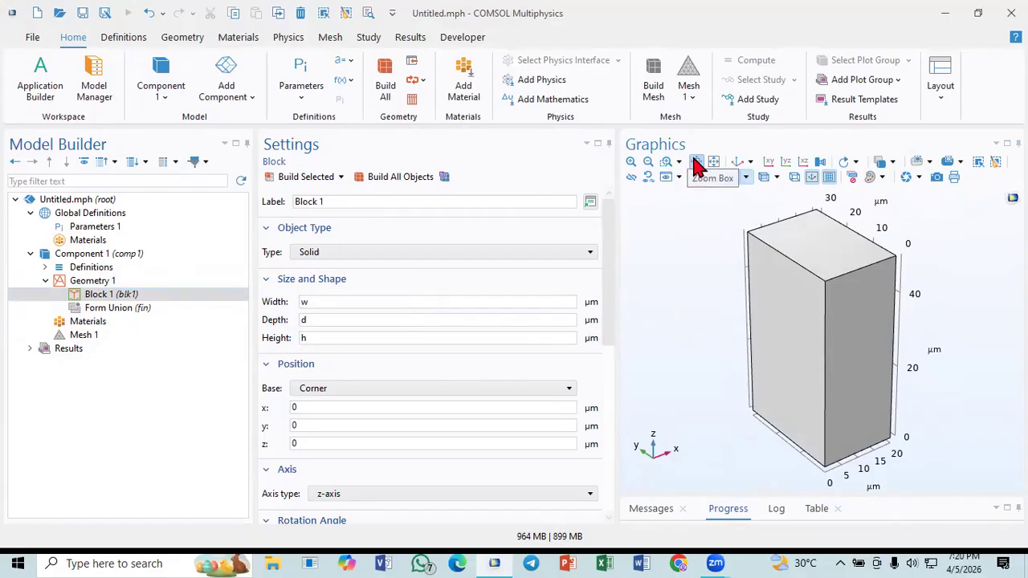
left_click(781, 255)
left_click(696, 161)
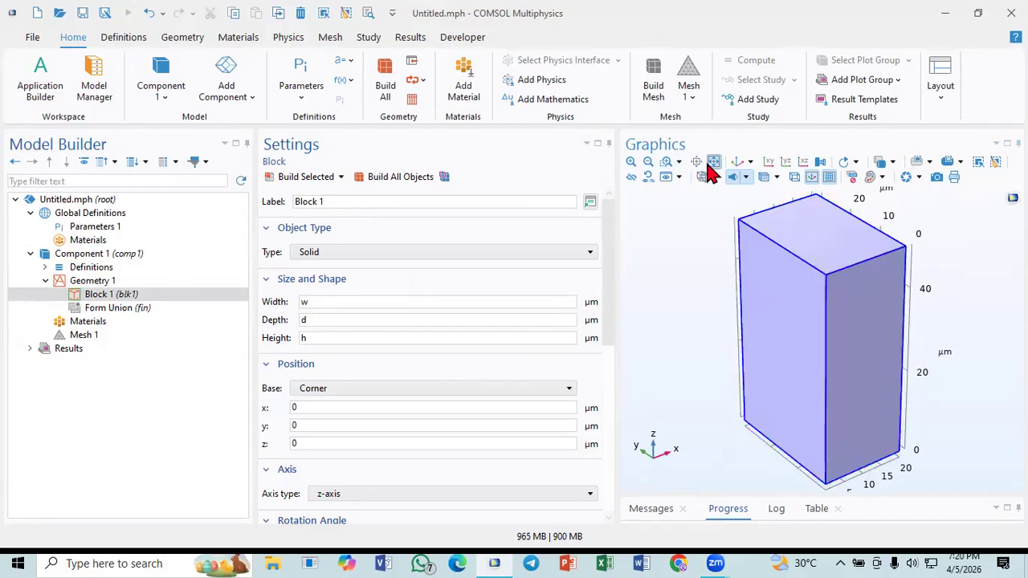
left_click(666, 162)
left_click_drag(794, 252, 852, 300)
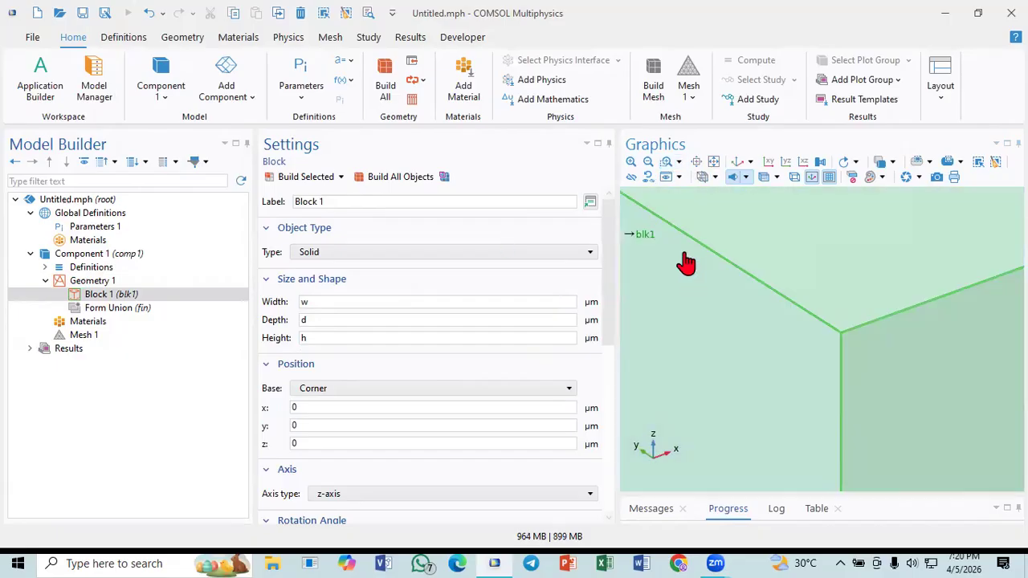
left_click(713, 162)
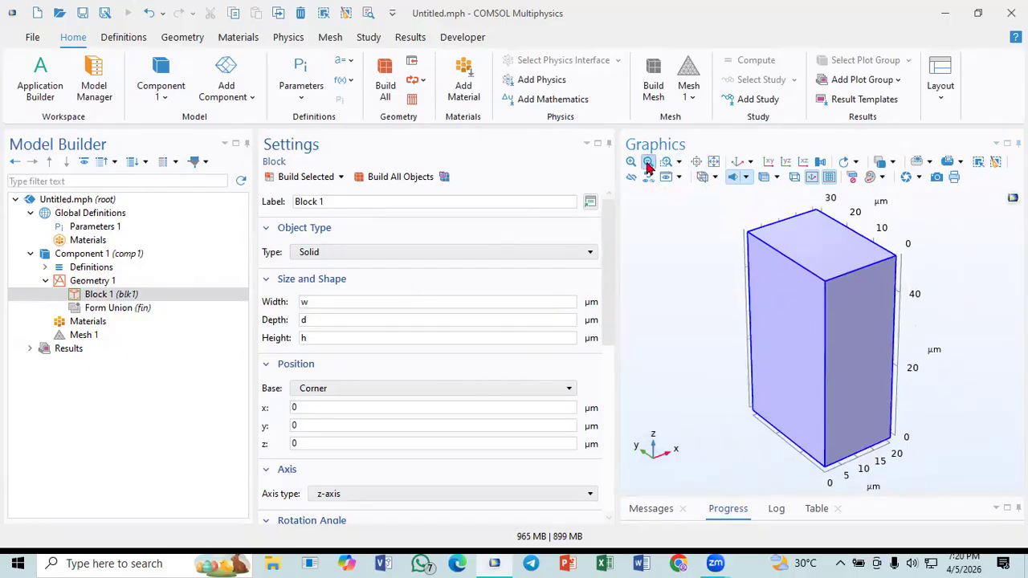
left_click(648, 163)
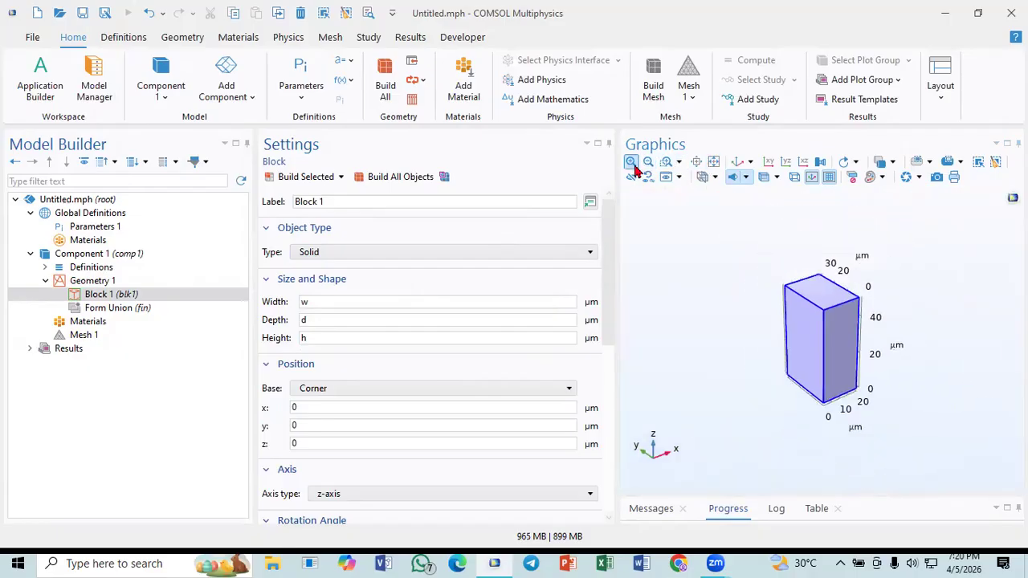
left_click(631, 163)
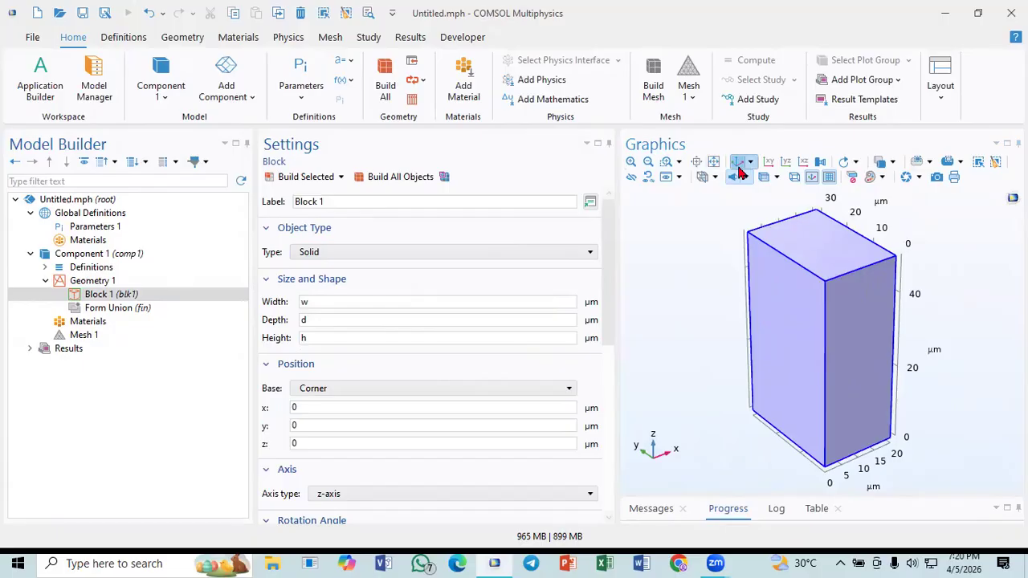
Inspect Block 1 in the xy, yz and xz views and return to the default 3D view
left_click(769, 163)
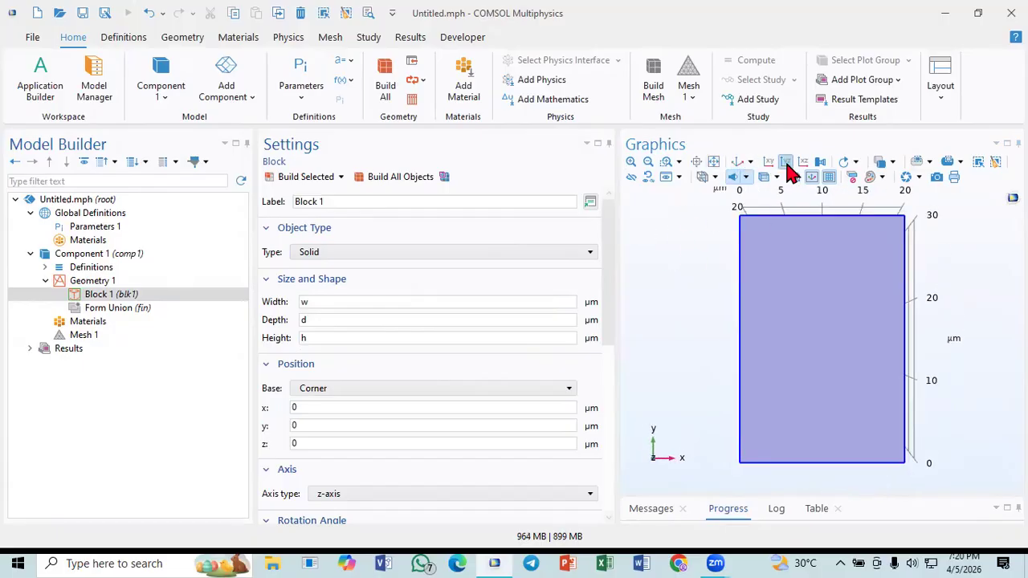
left_click(785, 166)
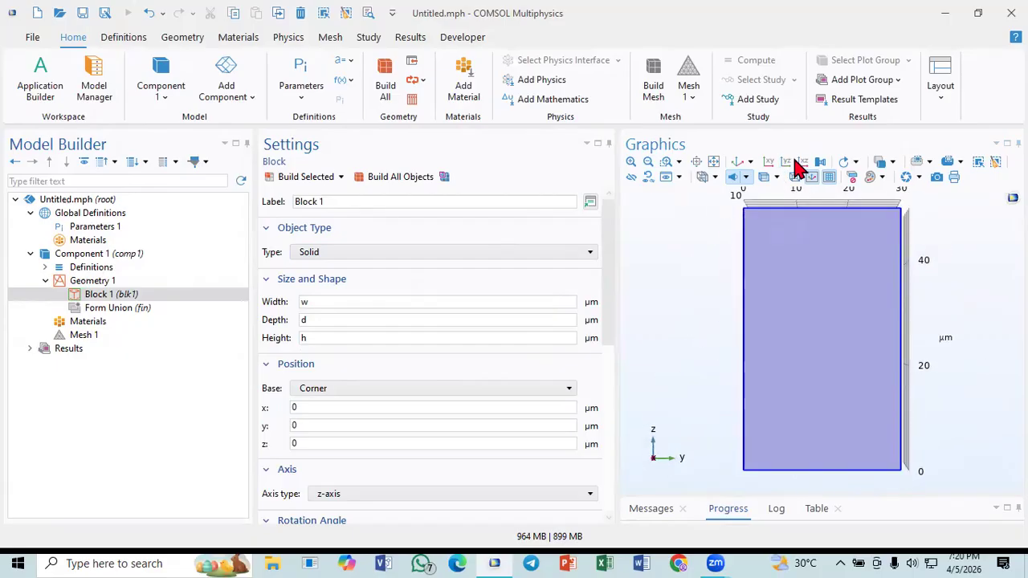
left_click(802, 164)
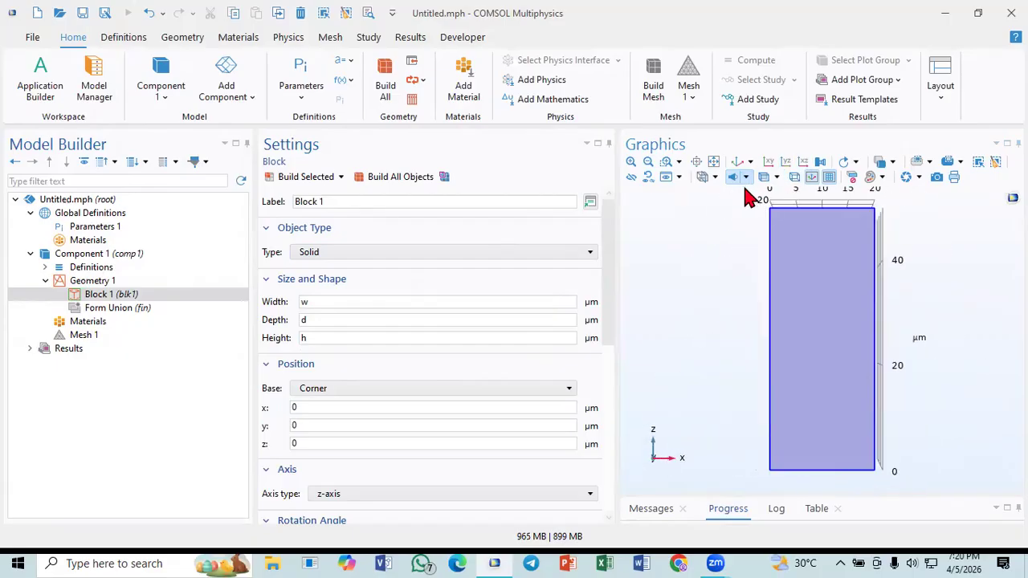
left_click(739, 162)
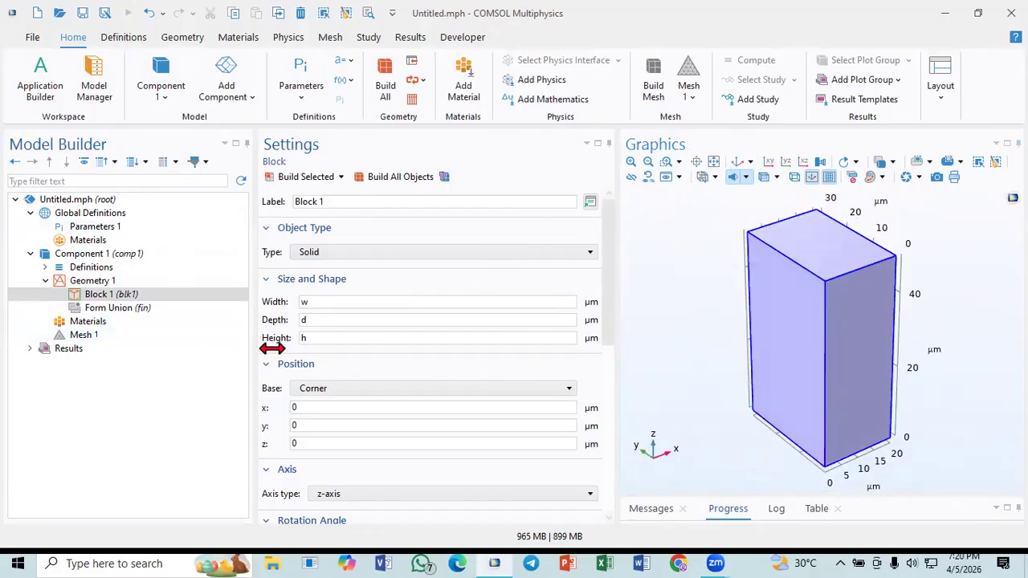
Set Block 1's position base to Center and build the block
scroll(608, 298, "down", 1)
left_click_drag(608, 299, 592, 312)
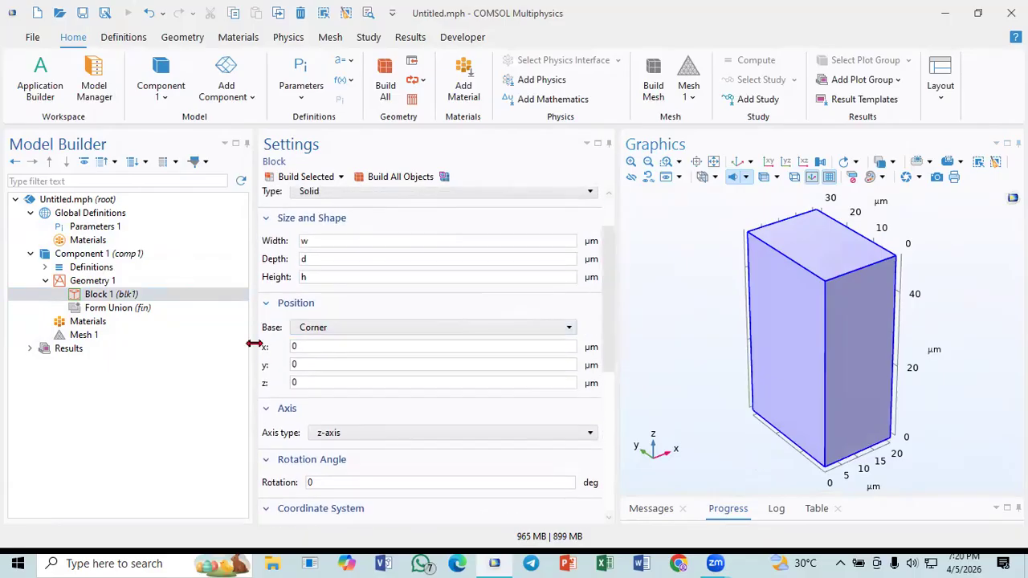
left_click(496, 382)
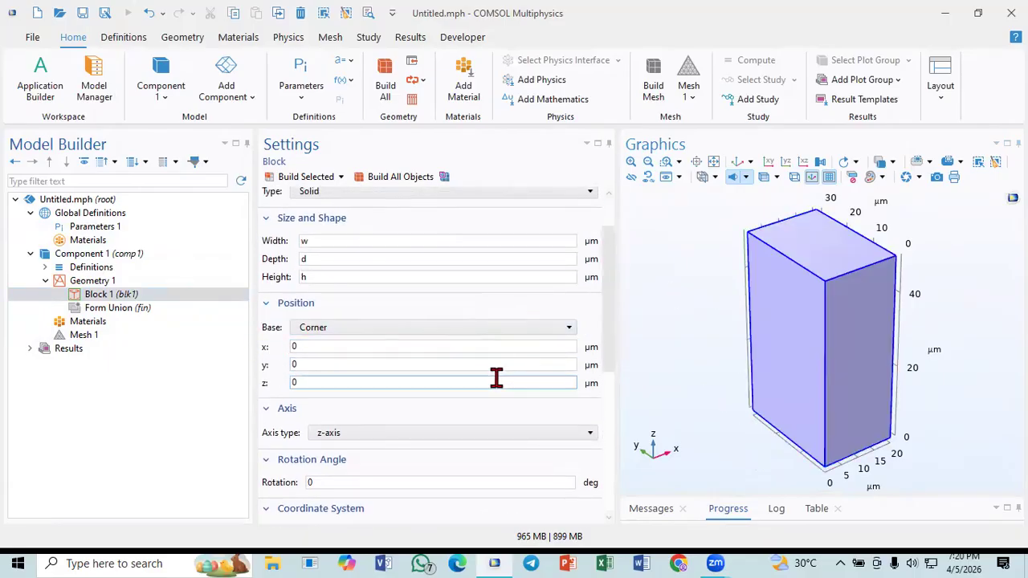
left_click(329, 329)
left_click(329, 327)
left_click(329, 328)
left_click(330, 328)
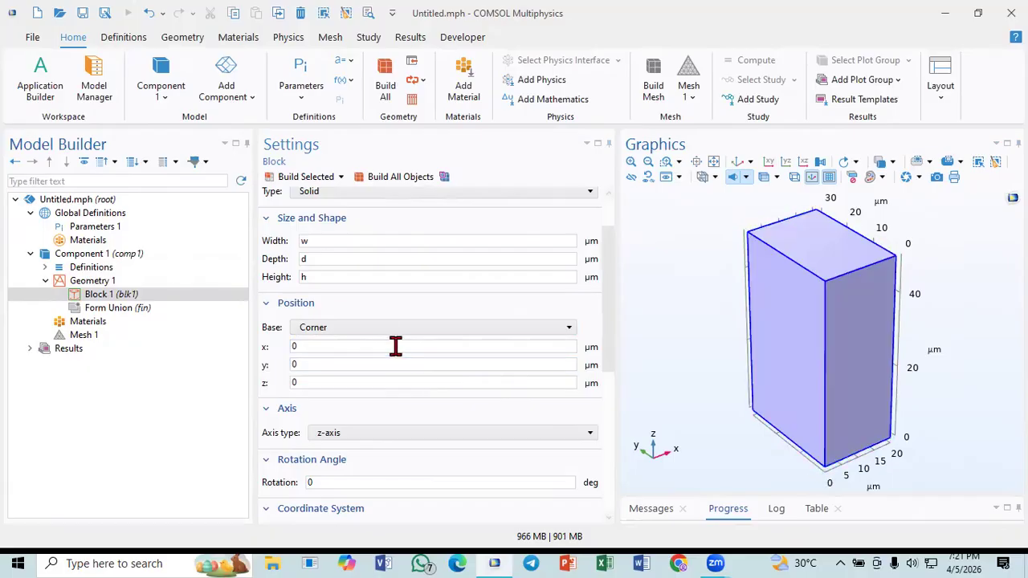
left_click(365, 332)
left_click(363, 339)
left_click(297, 178)
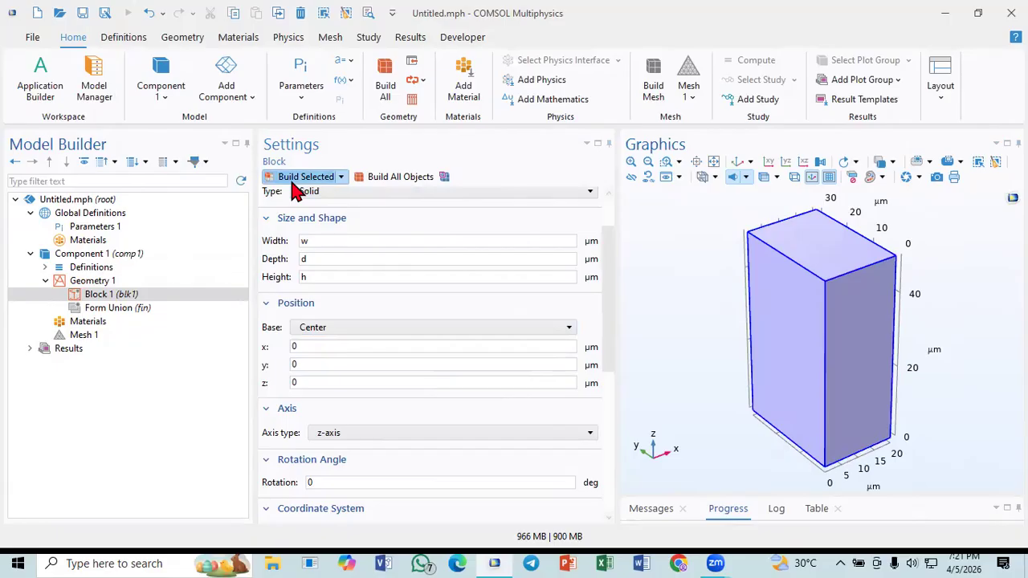
left_click(750, 161)
left_click(734, 161)
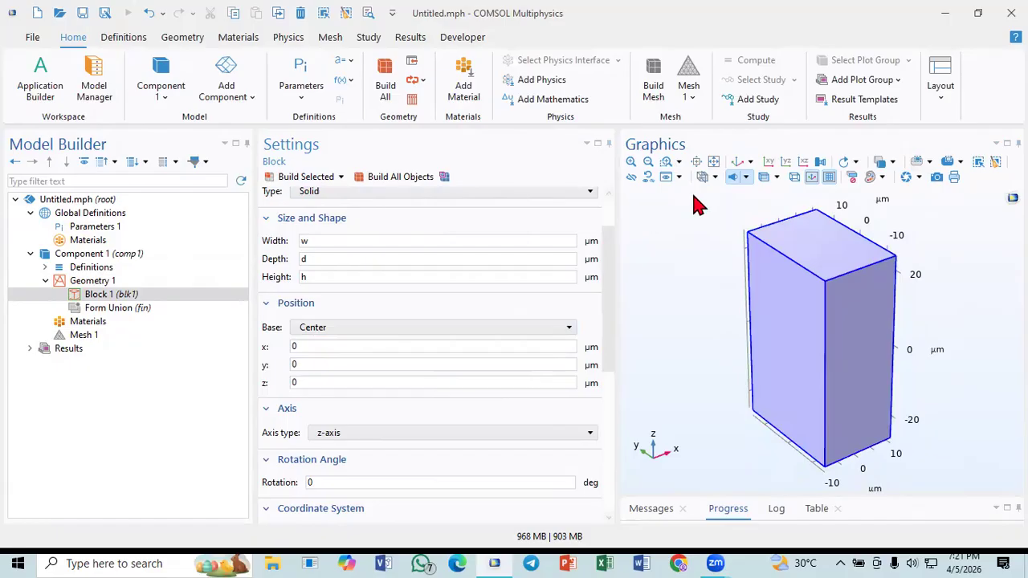
Compare Block 1's display with transparency on and off and with the scene light off and on
left_click(768, 182)
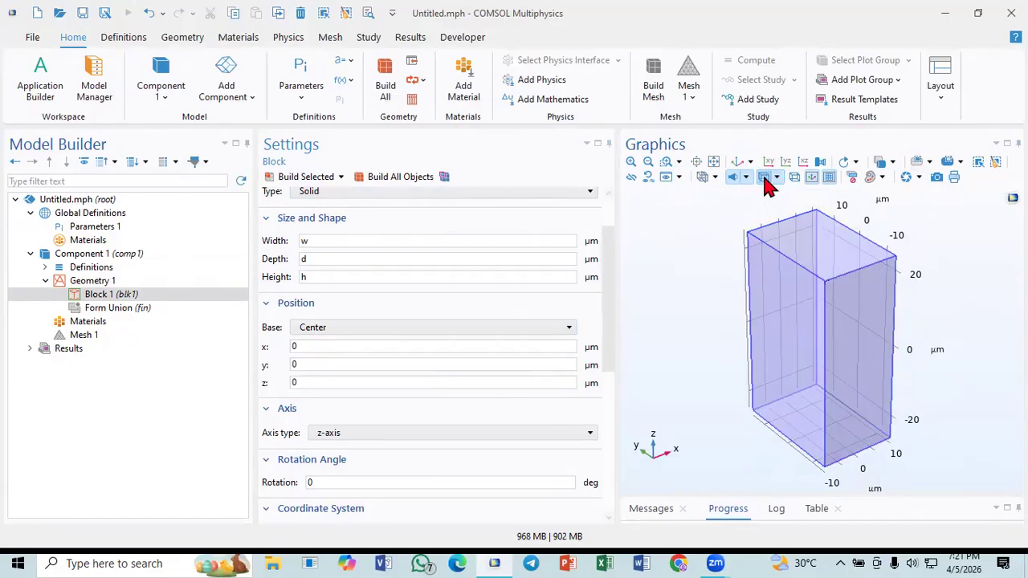
left_click(766, 181)
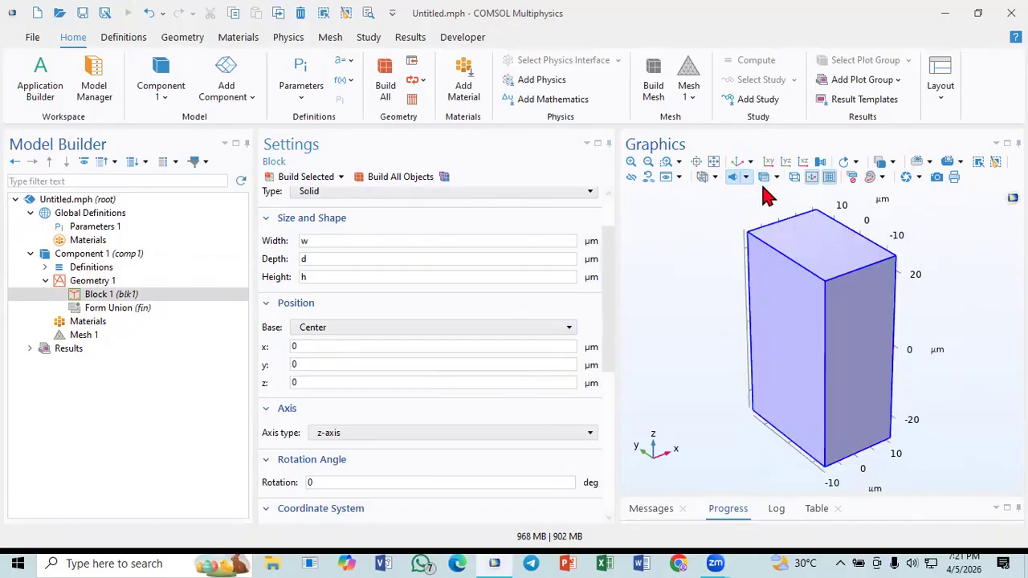
left_click(763, 187)
left_click(764, 183)
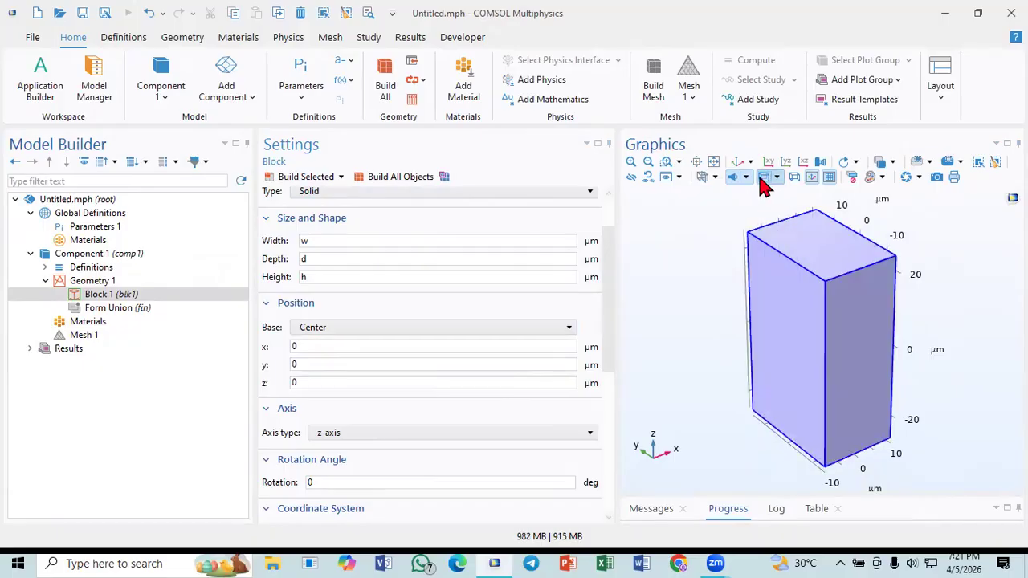
left_click(735, 180)
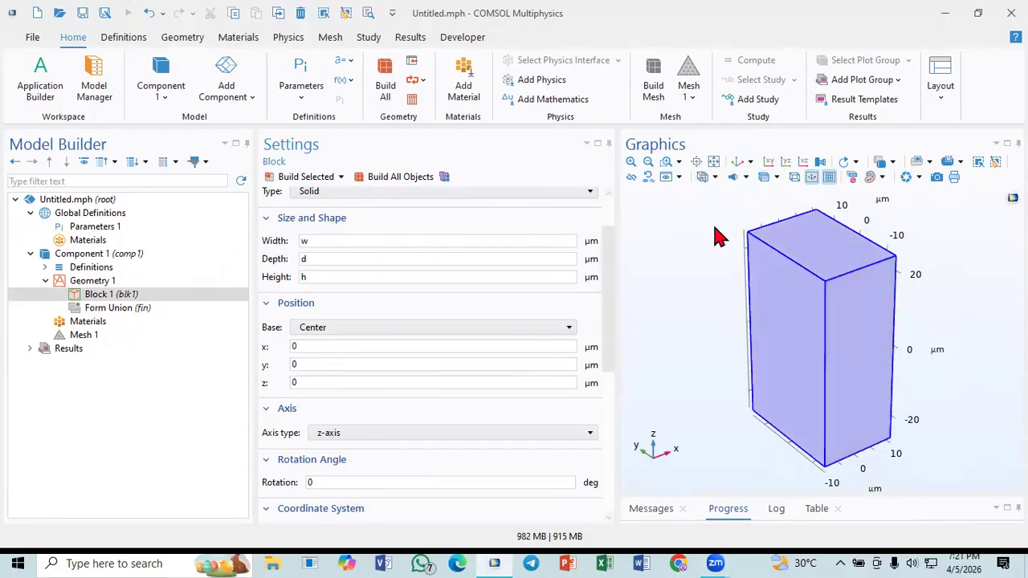
left_click(734, 179)
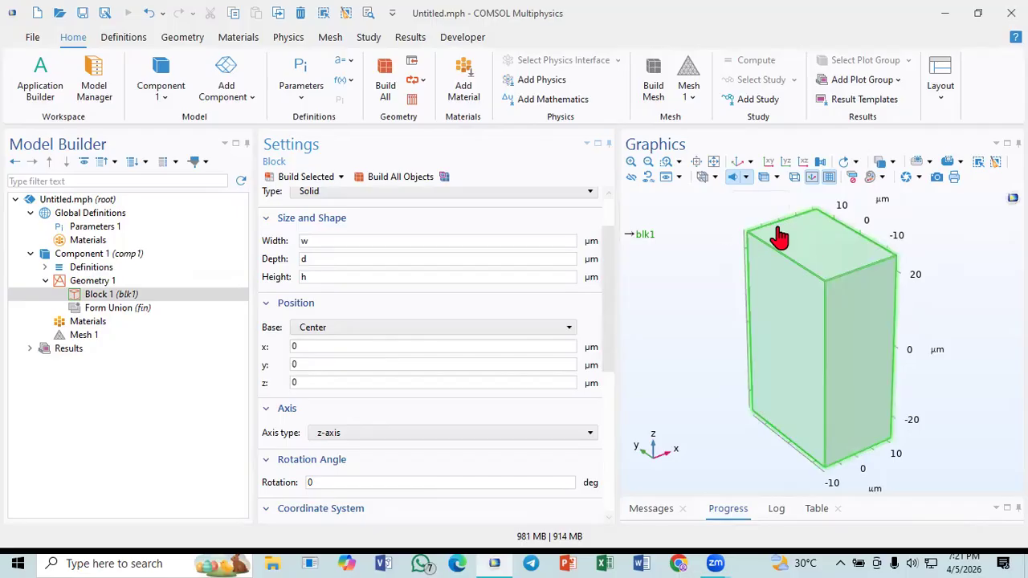
left_click(734, 179)
left_click(734, 178)
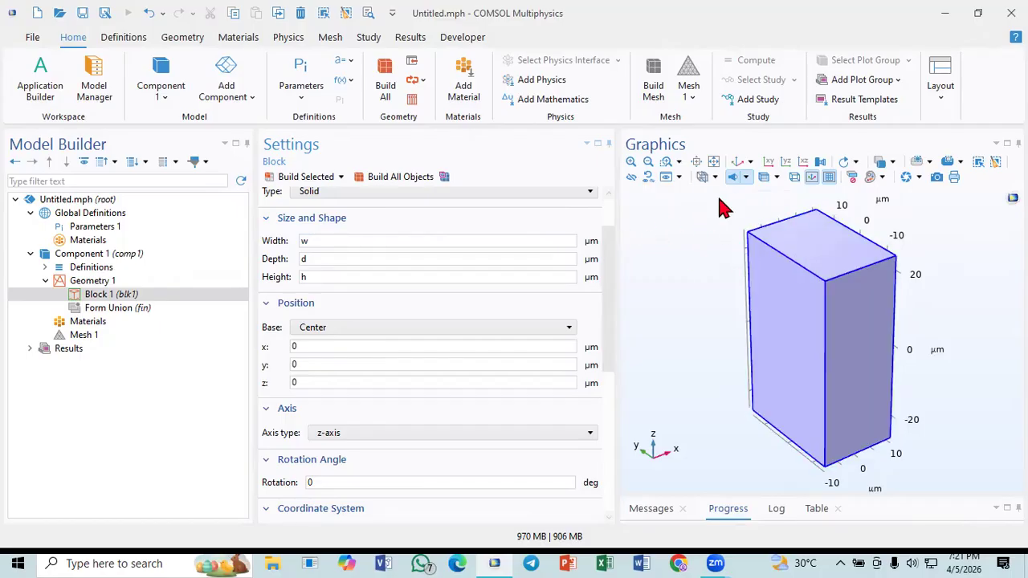
Set the scene lighting of the 3D view to Outdoor Environment
left_click(747, 178)
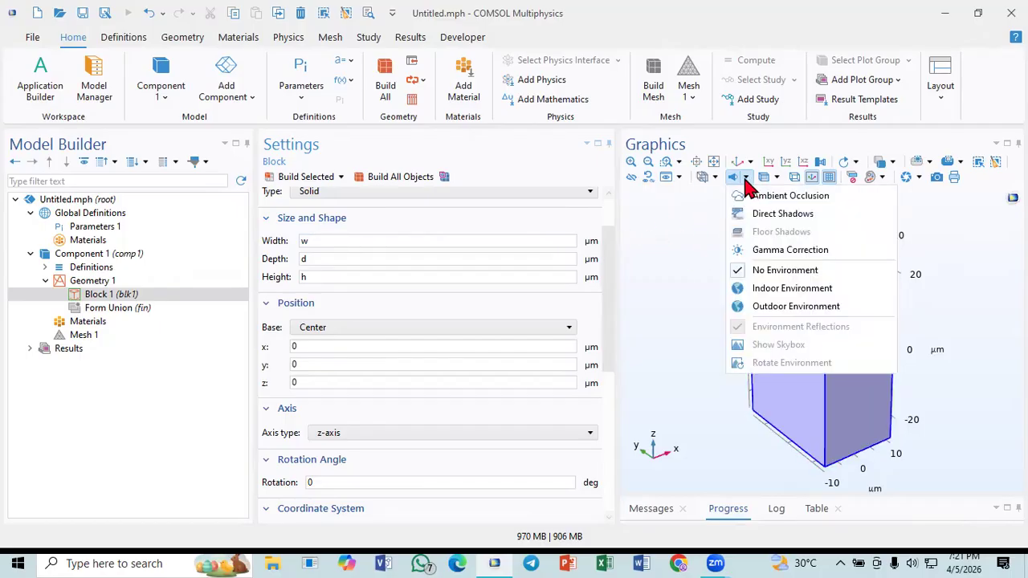
left_click(745, 179)
left_click(706, 204)
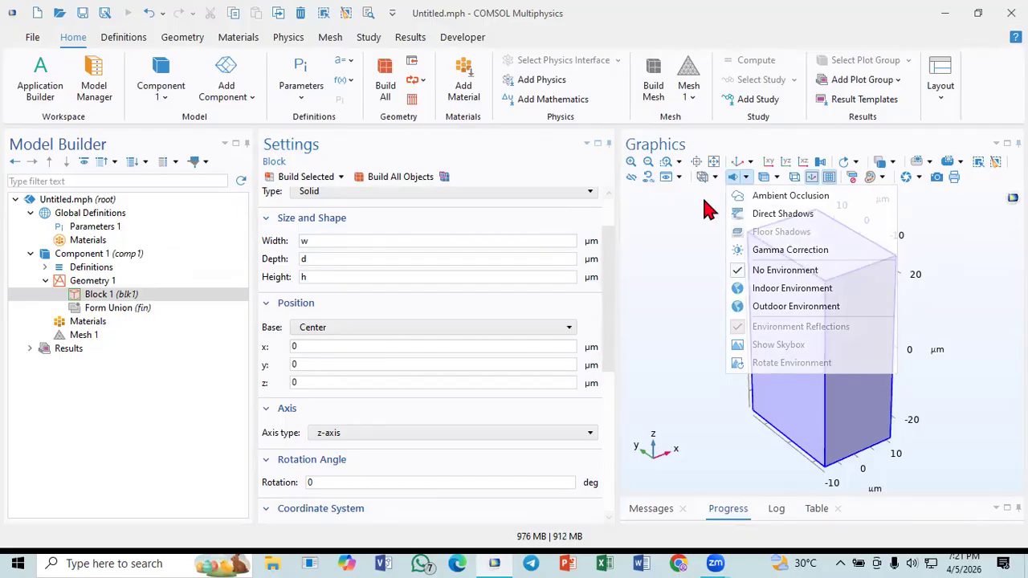
left_click(746, 178)
left_click(733, 190)
left_click(747, 178)
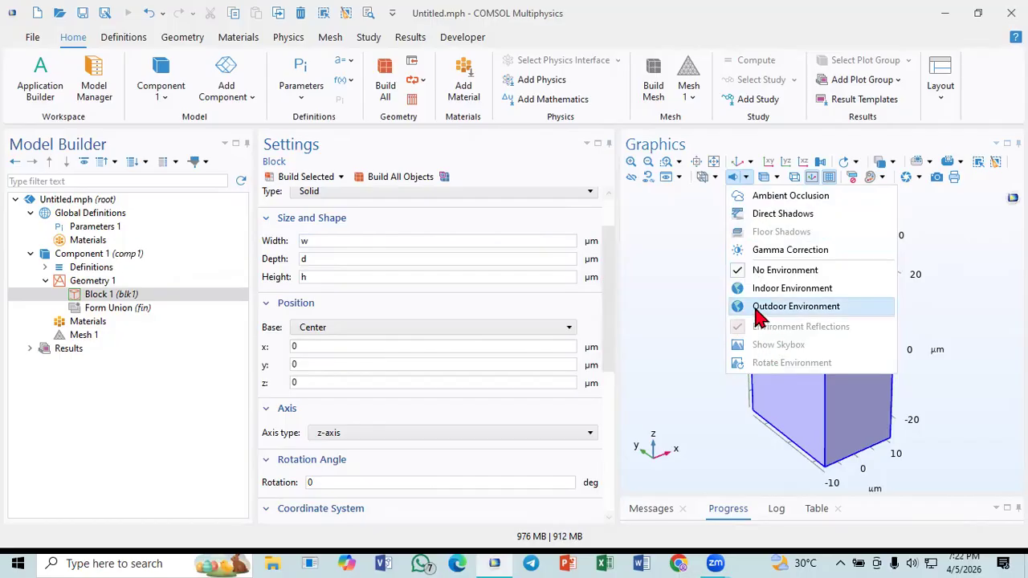
left_click(795, 306)
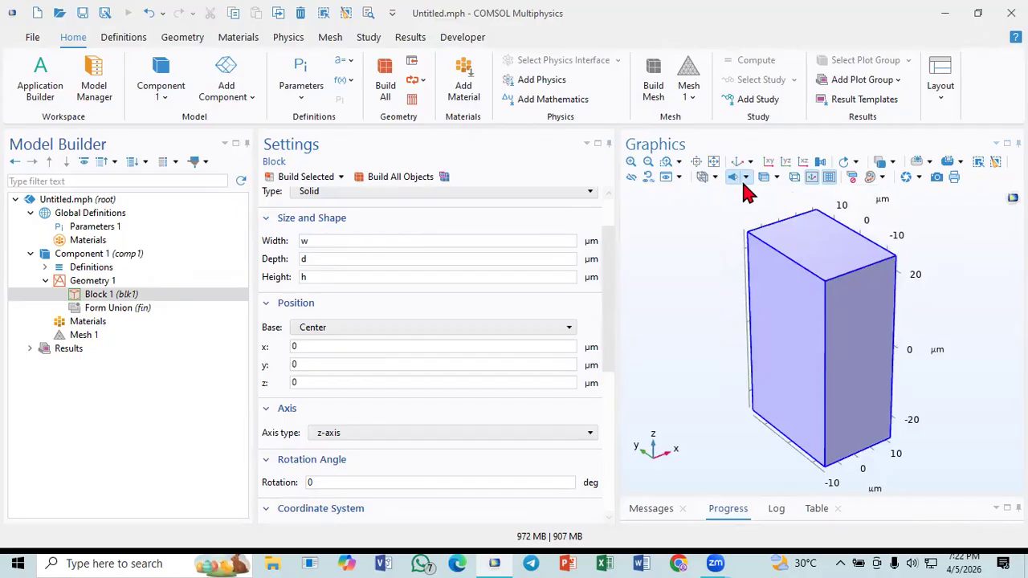
left_click(763, 252)
Try the Indoor Environment with the scene light off and on, and restore the Outdoor Environment
left_click(748, 176)
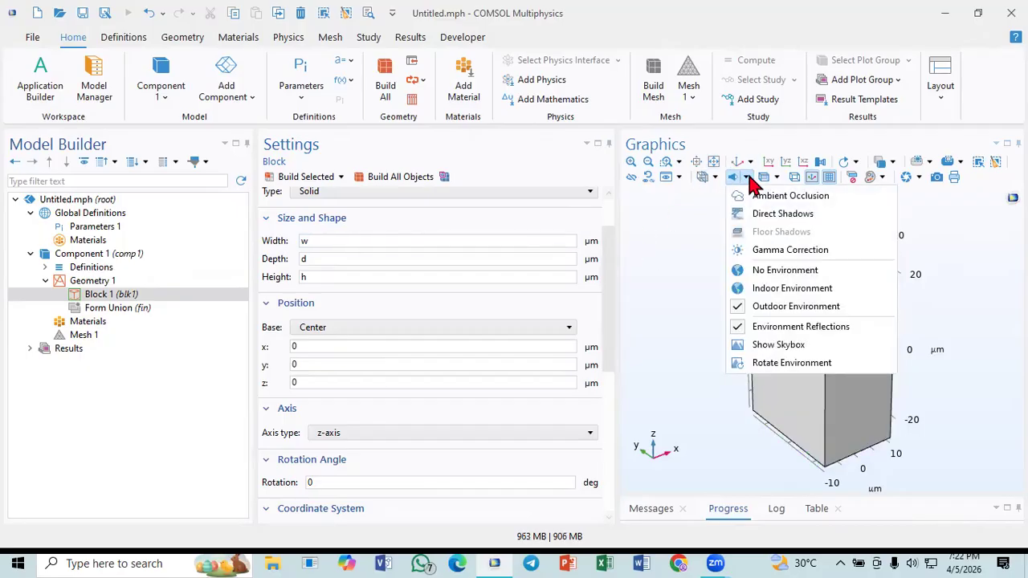
left_click(762, 294)
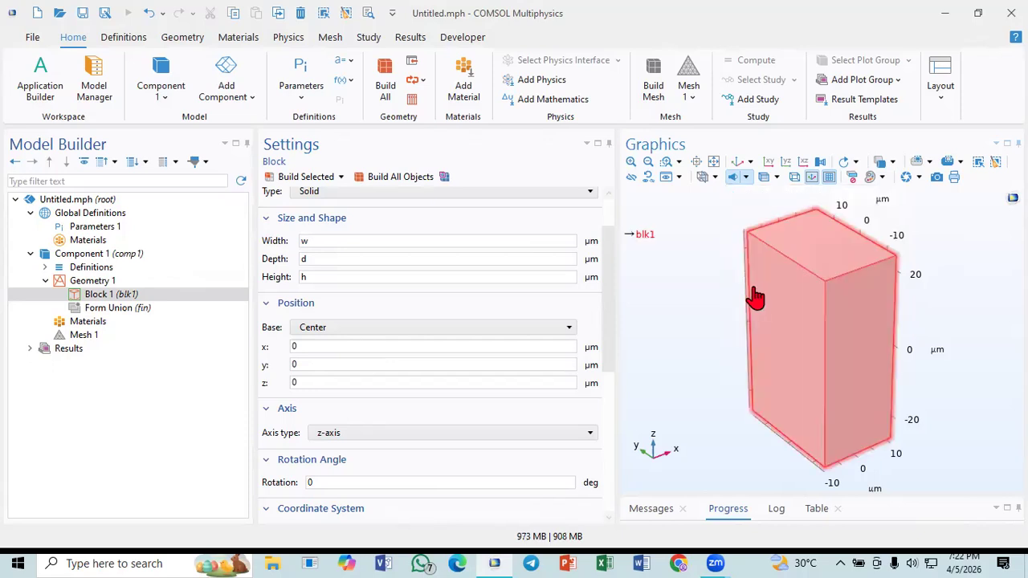
left_click(735, 180)
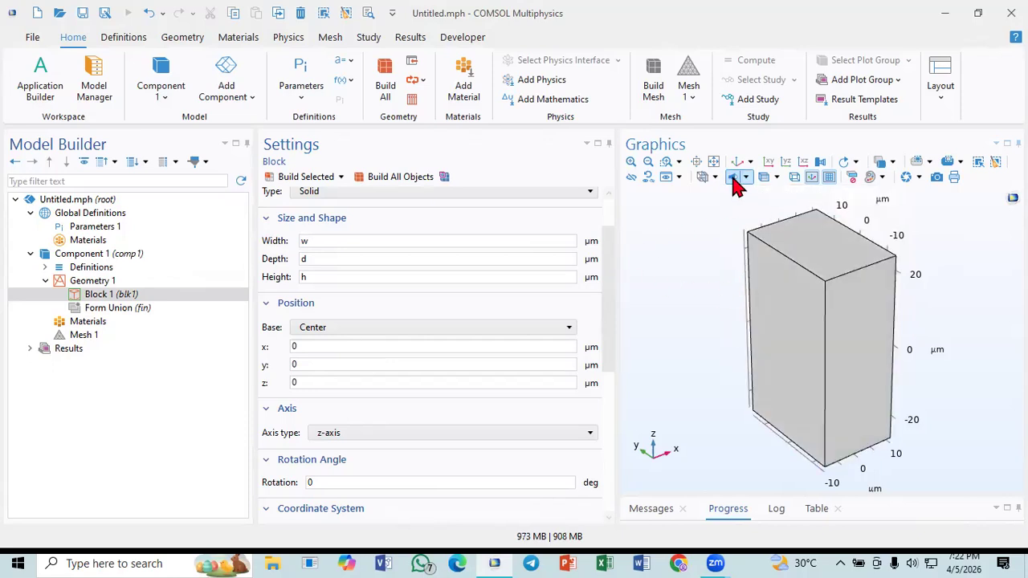
left_click(733, 178)
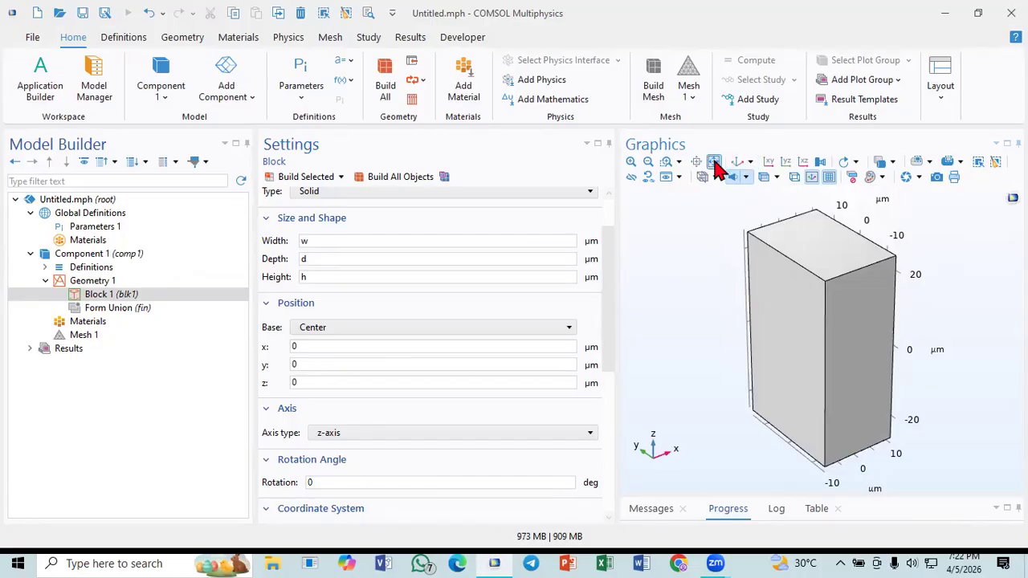
left_click(746, 177)
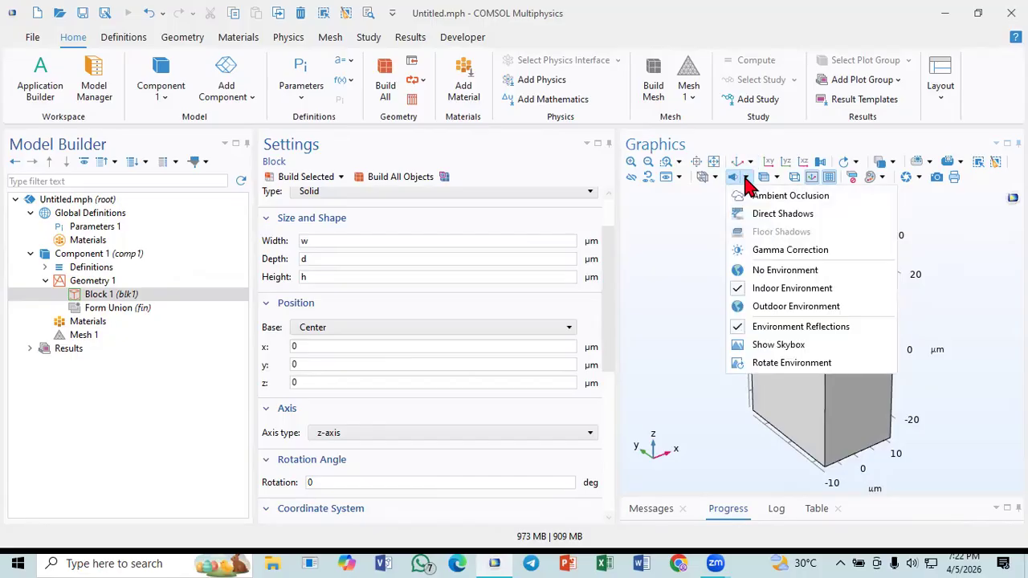
left_click(757, 310)
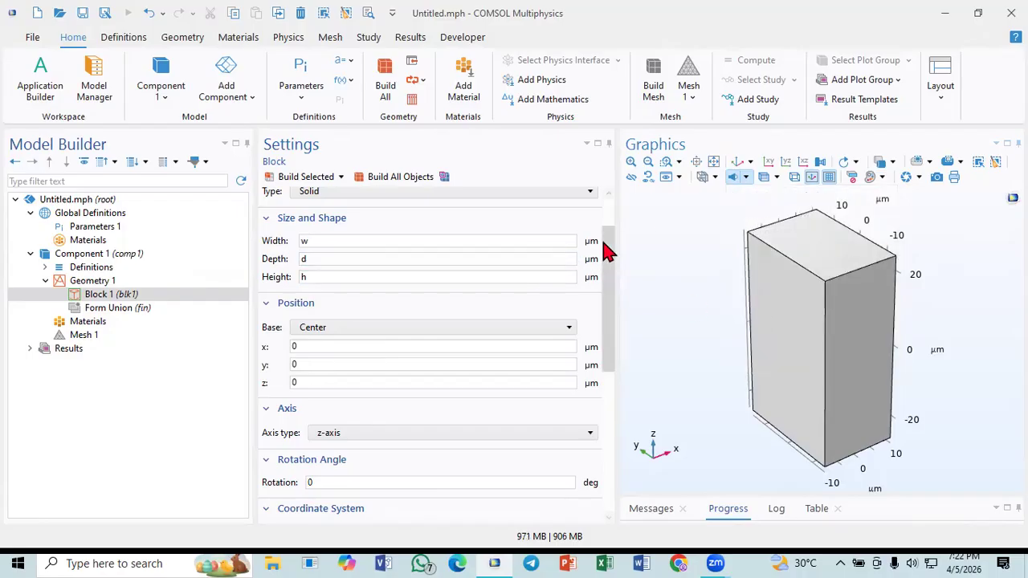
Build the complete geometry from the Form Union node
left_click(120, 310)
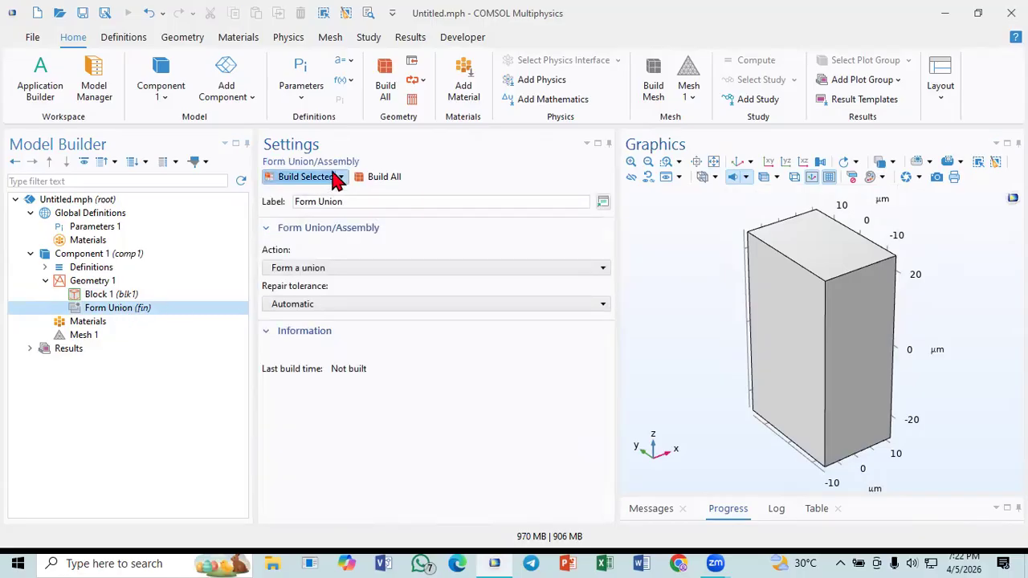
left_click(377, 178)
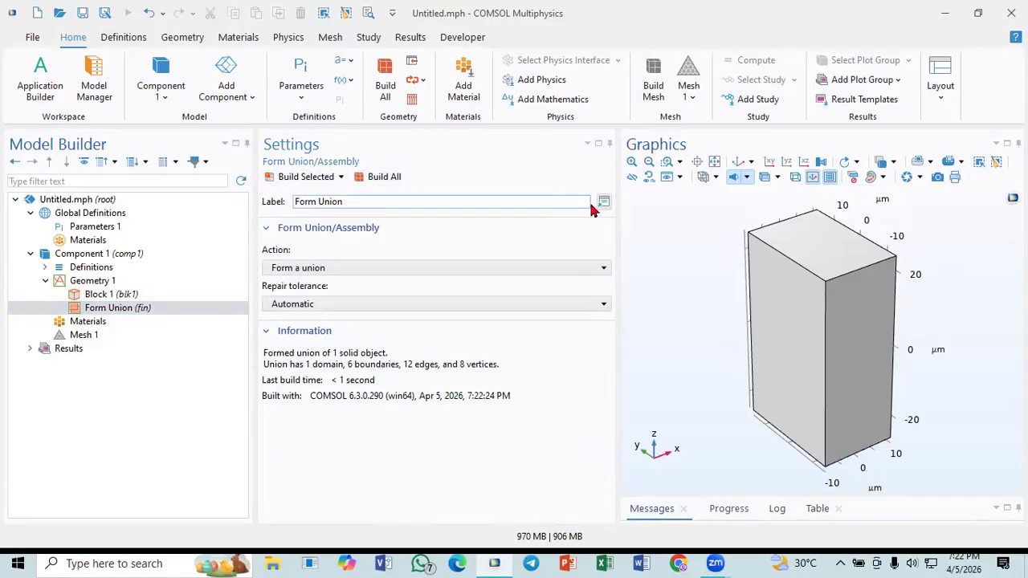
Enable direct shadows, gamma correction and ambient occlusion in the scene light settings of the 3D view
left_click(765, 178)
left_click(766, 178)
left_click(747, 178)
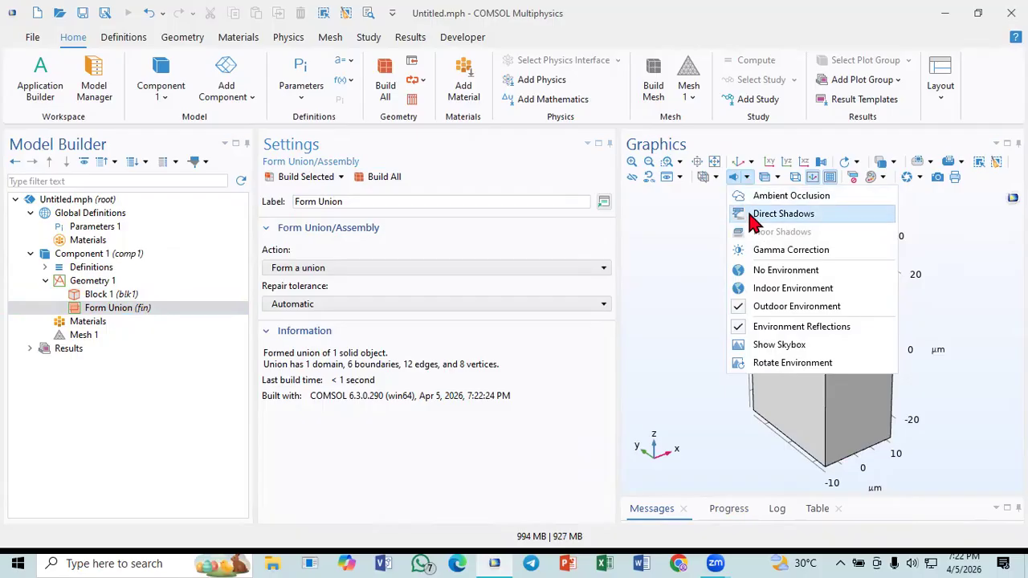
left_click(760, 216)
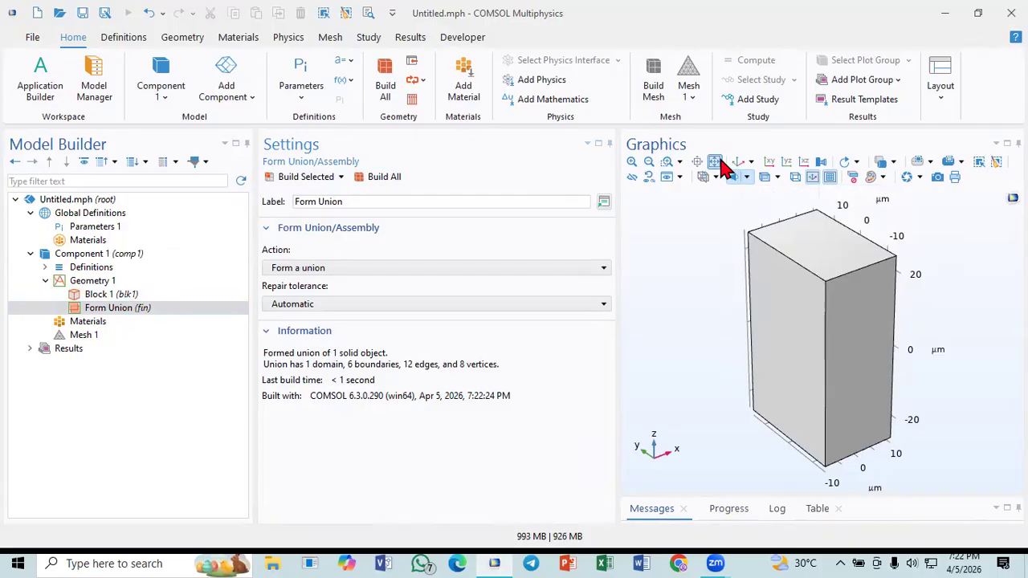
left_click(746, 178)
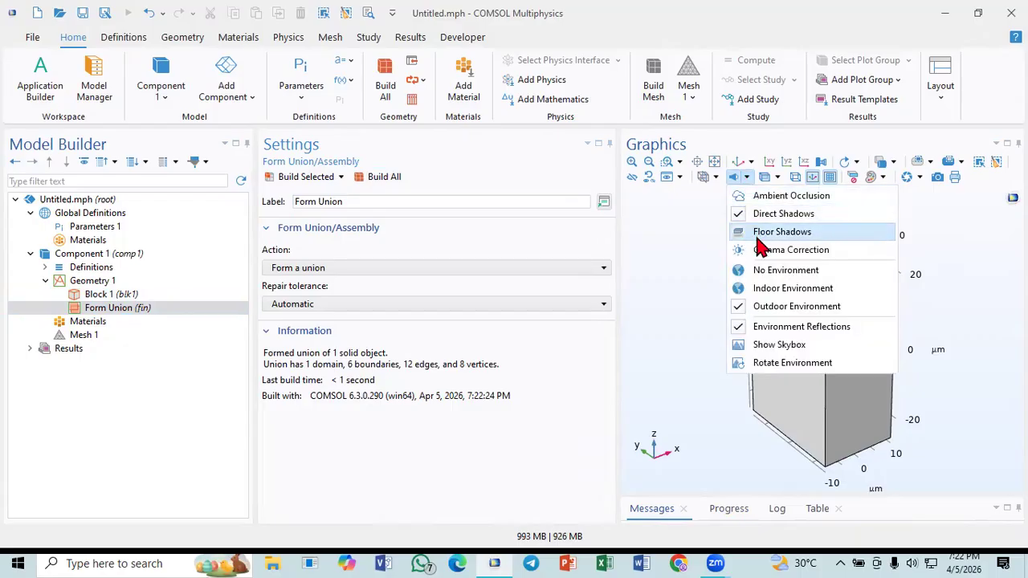
left_click(762, 251)
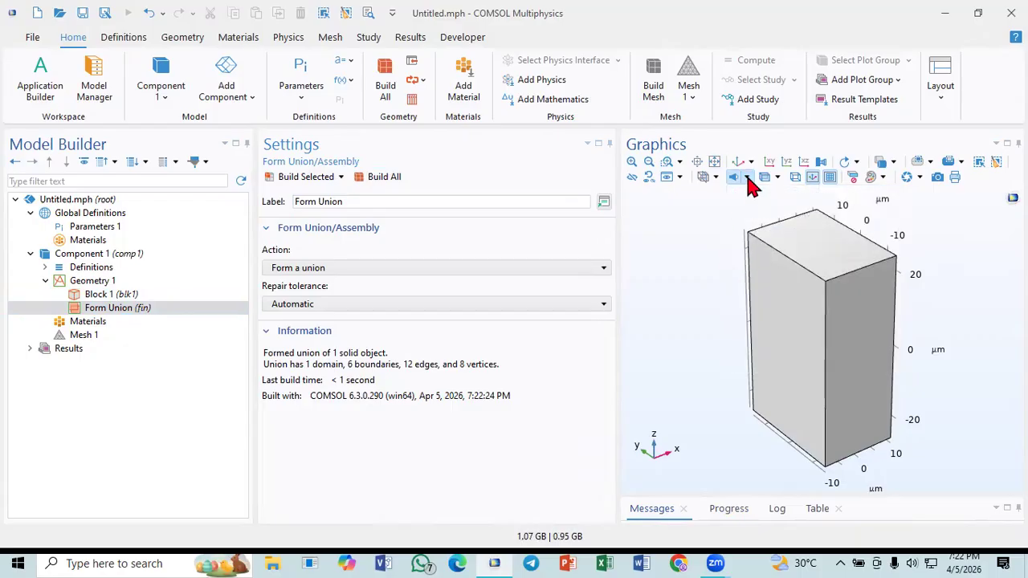
left_click(747, 179)
left_click(747, 178)
left_click(747, 177)
left_click(754, 195)
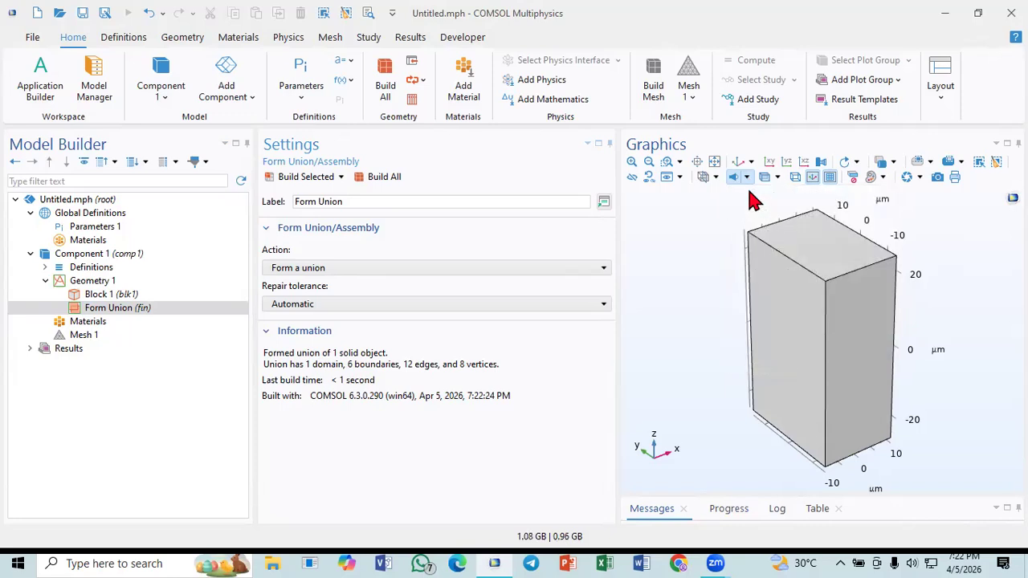
Show the Outdoor Environment's skybox and orbit the block to view it against that background
left_click(746, 177)
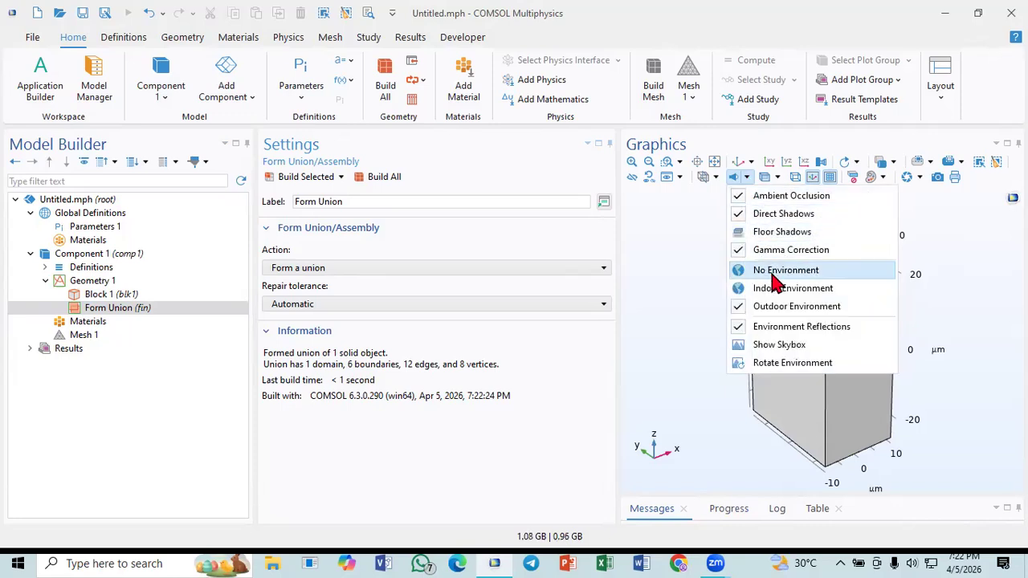
left_click(779, 346)
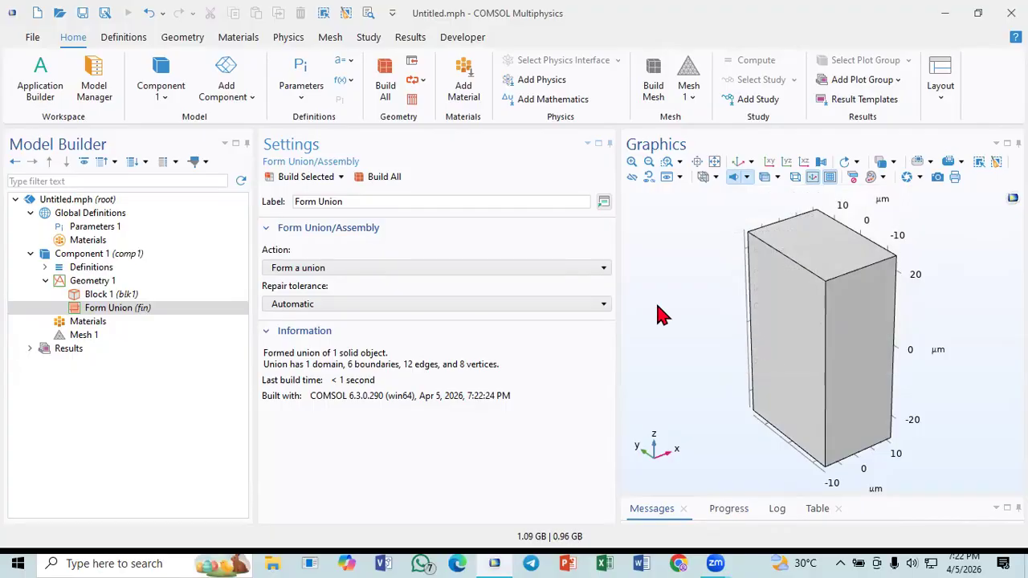
left_click(746, 177)
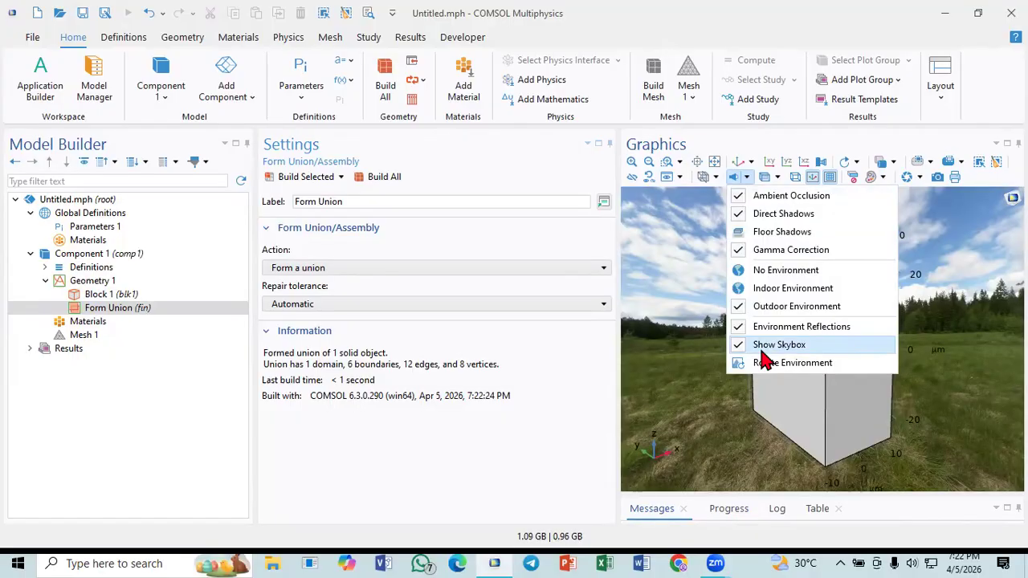
left_click(715, 205)
left_click_drag(755, 265, 798, 281)
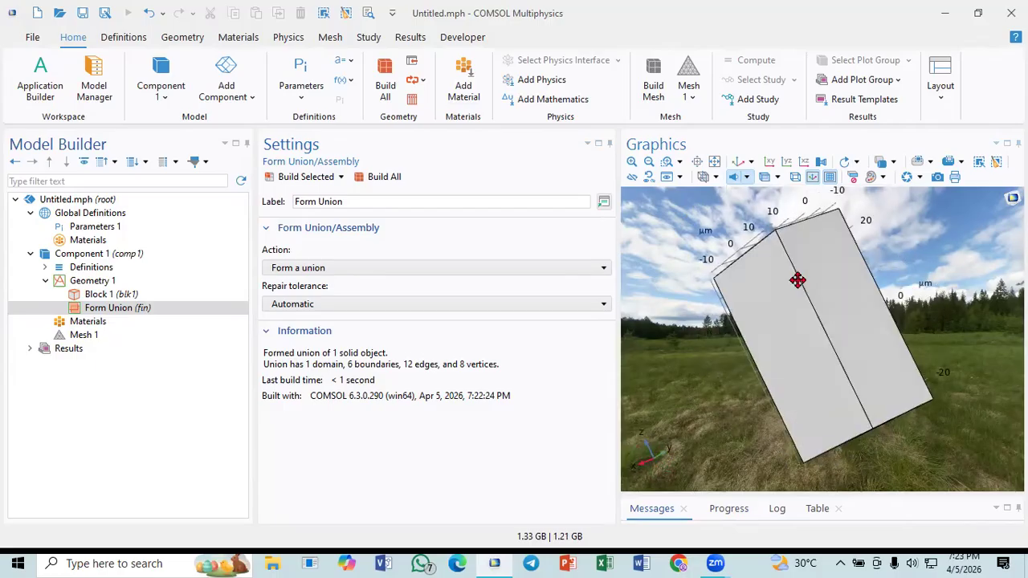
left_click(747, 177)
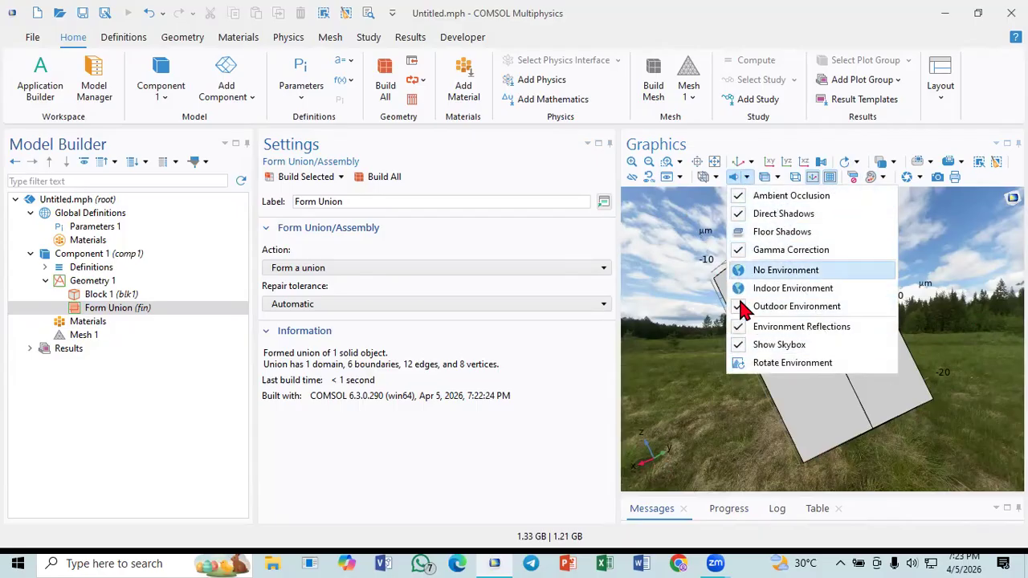
left_click(713, 256)
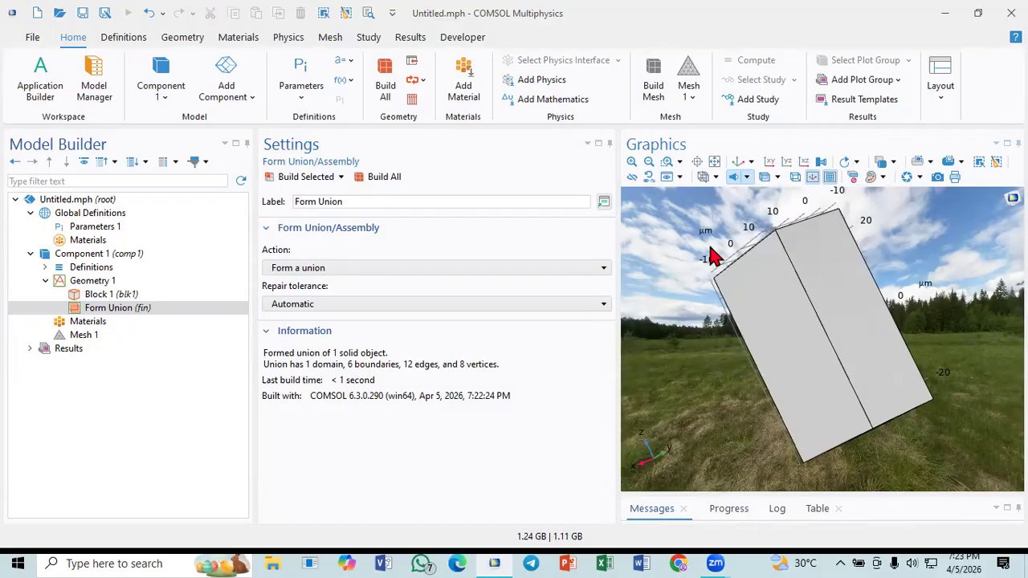
left_click(715, 163)
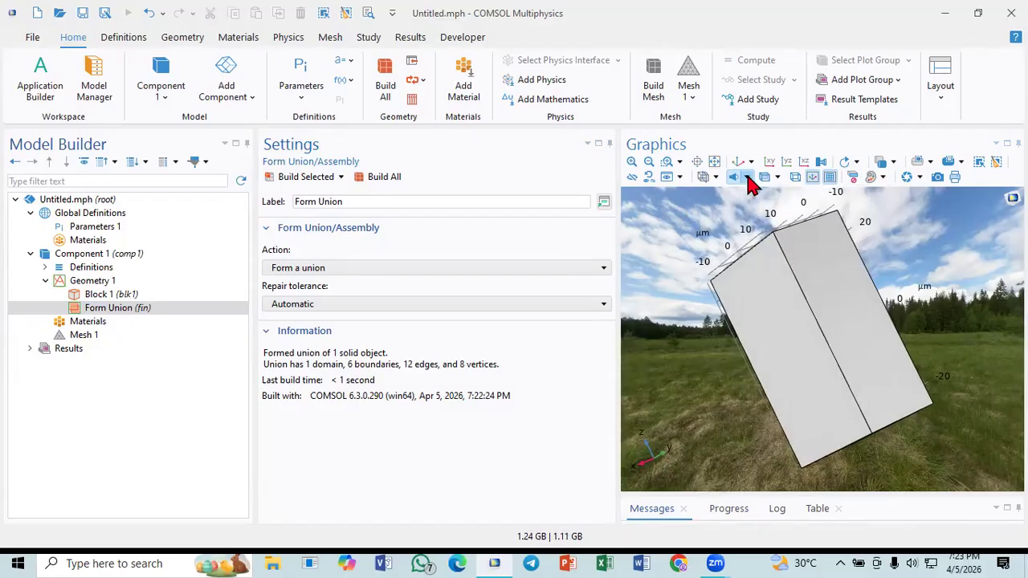
Try the scene lighting of the 3D view with No Environment
left_click(748, 177)
left_click(713, 299)
left_click(734, 177)
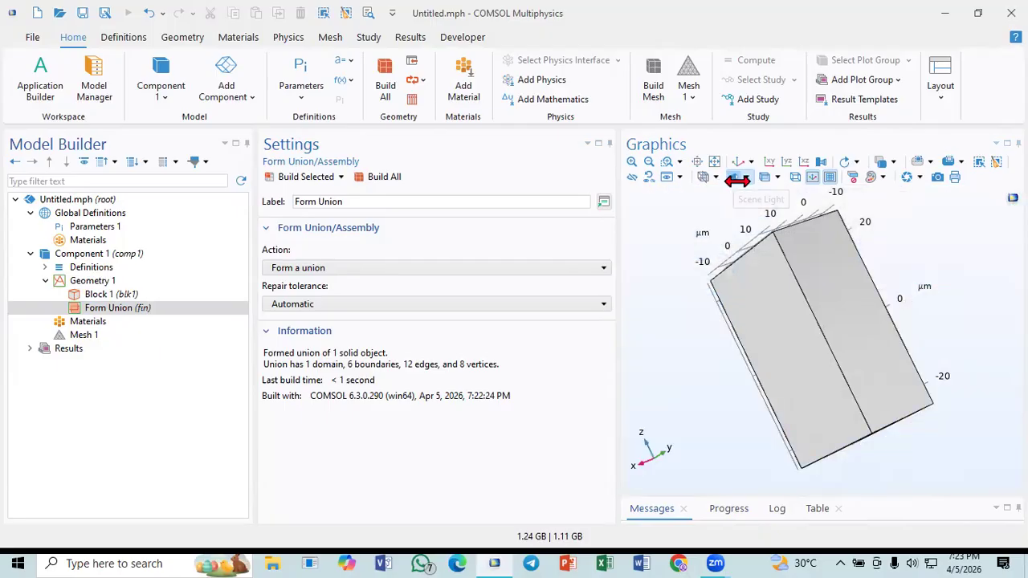
left_click(746, 177)
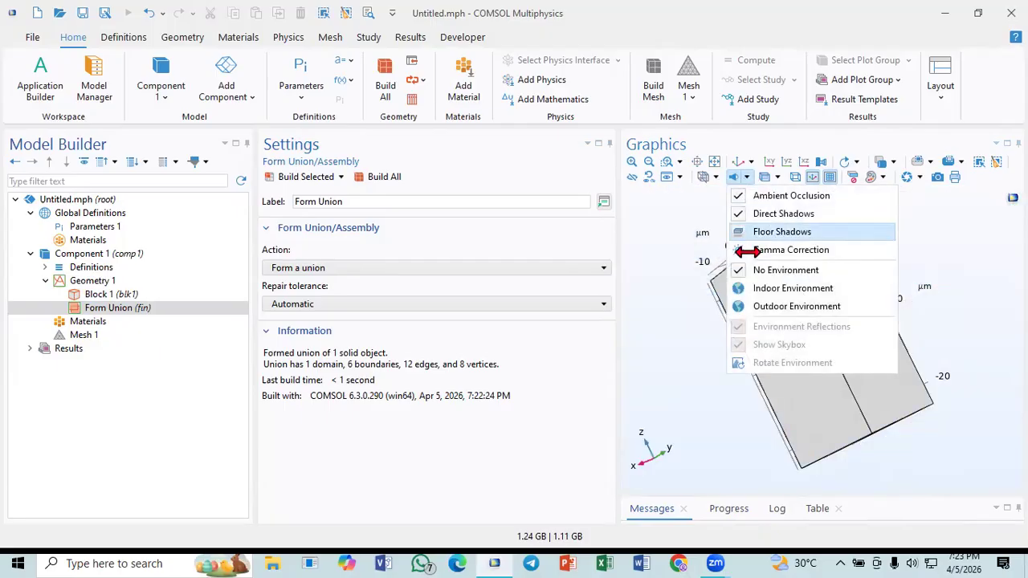
left_click(713, 279)
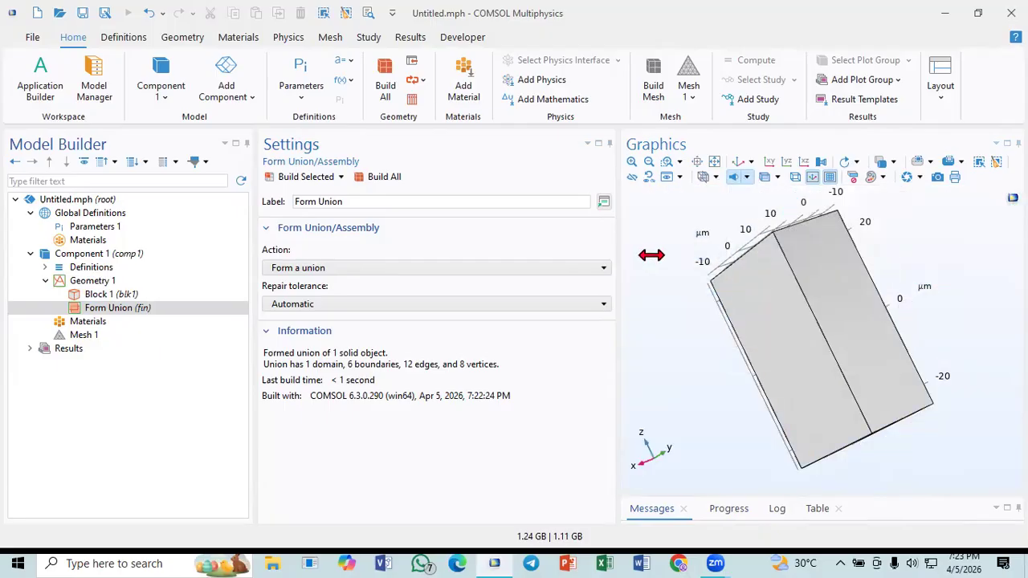
Switch the scene lighting to the Indoor Environment and orbit the block in front of its skybox
left_click(746, 178)
left_click(679, 249)
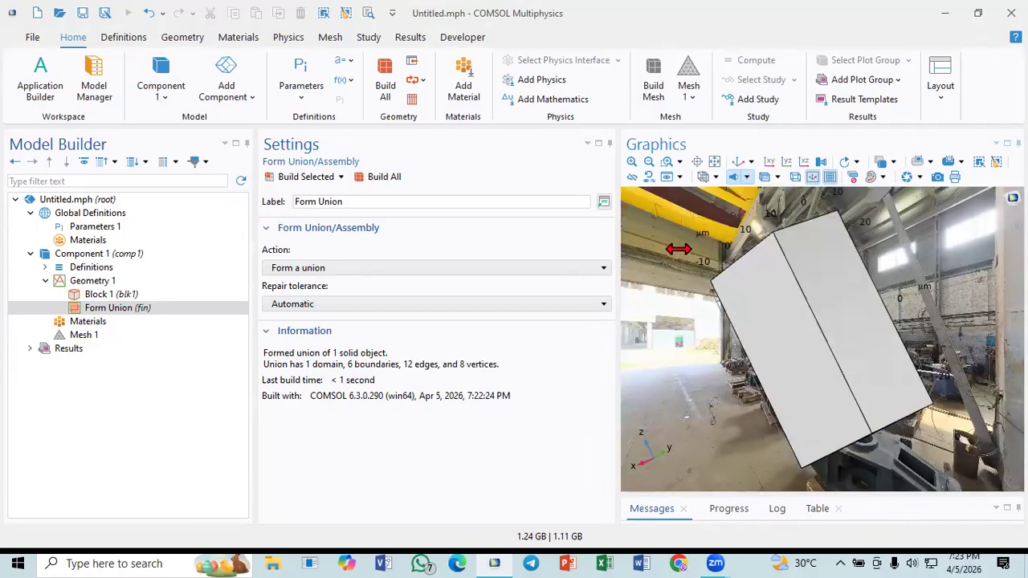
left_click_drag(734, 271, 845, 246)
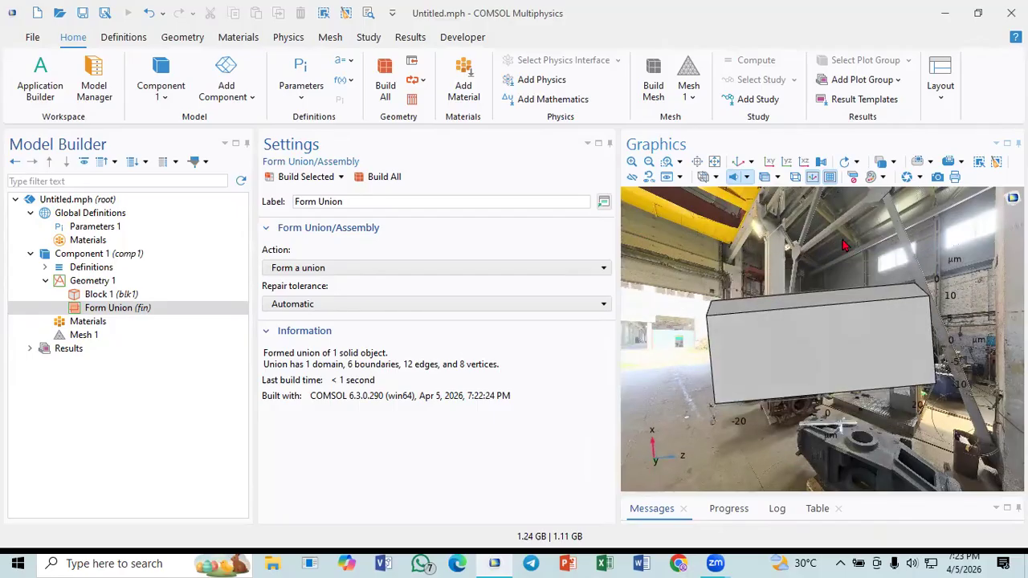
Try the Rotate Environment option on the indoor scene by turning it on and off again
left_click(747, 178)
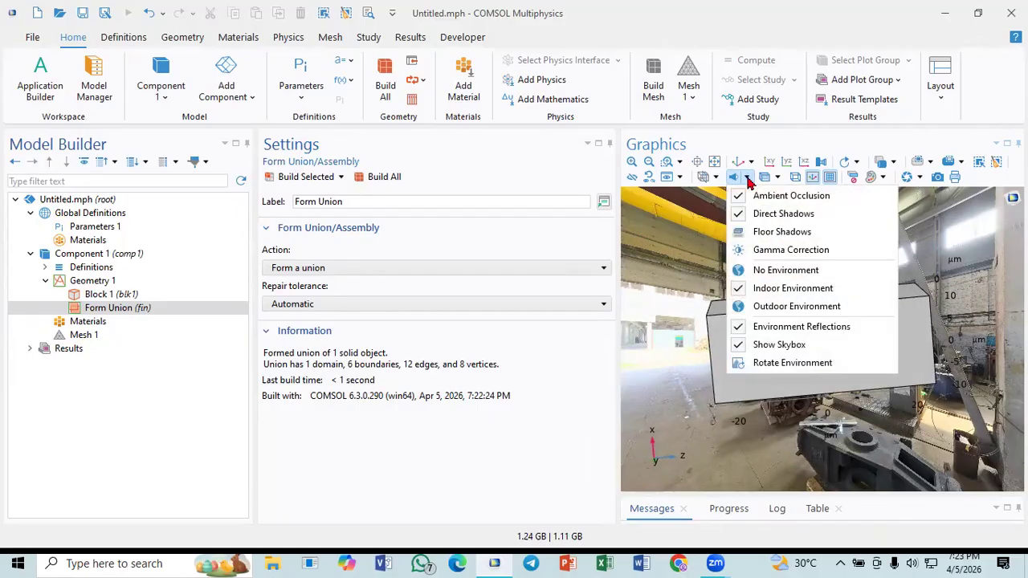
left_click(811, 363)
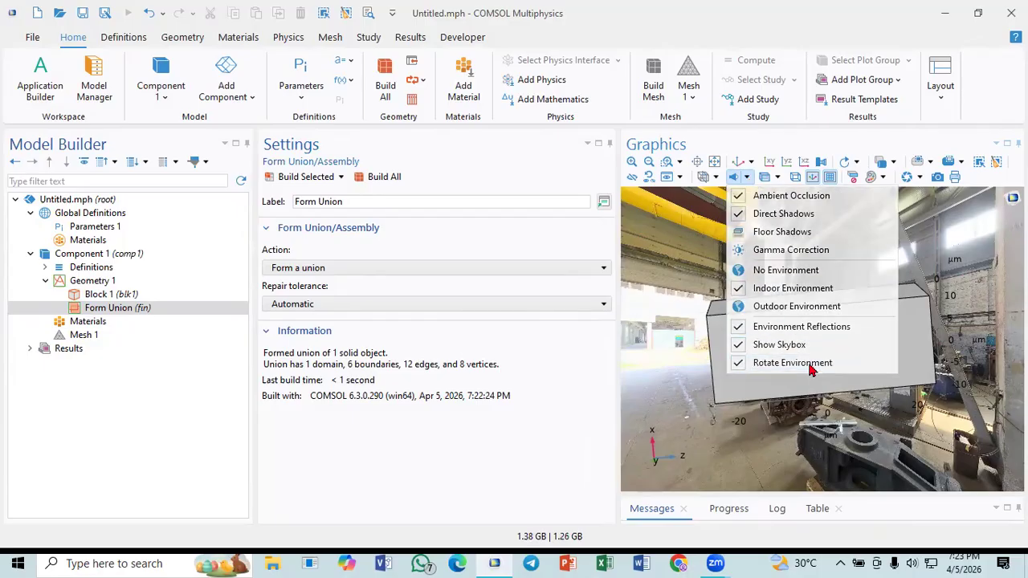
left_click(747, 178)
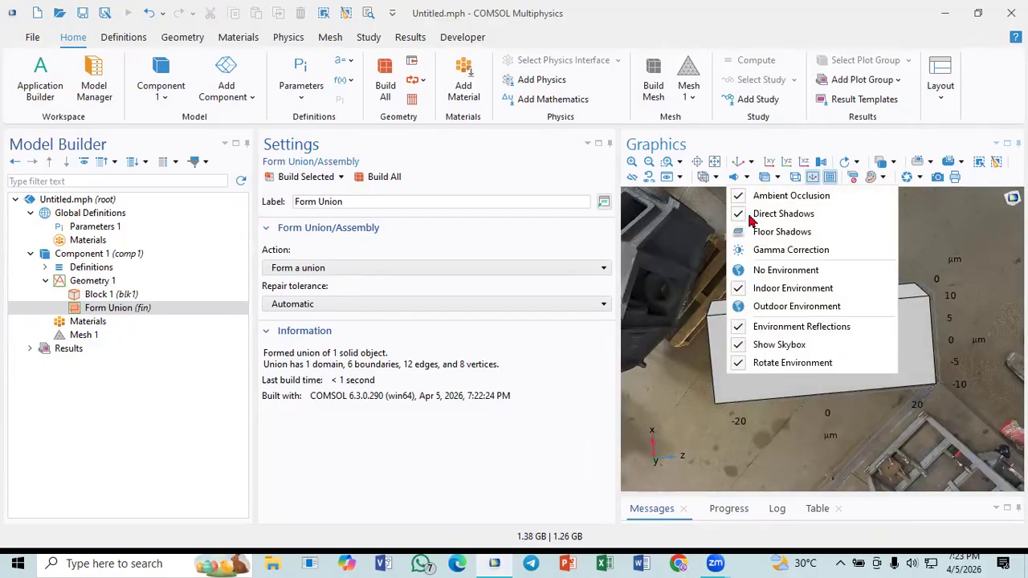
left_click(773, 368)
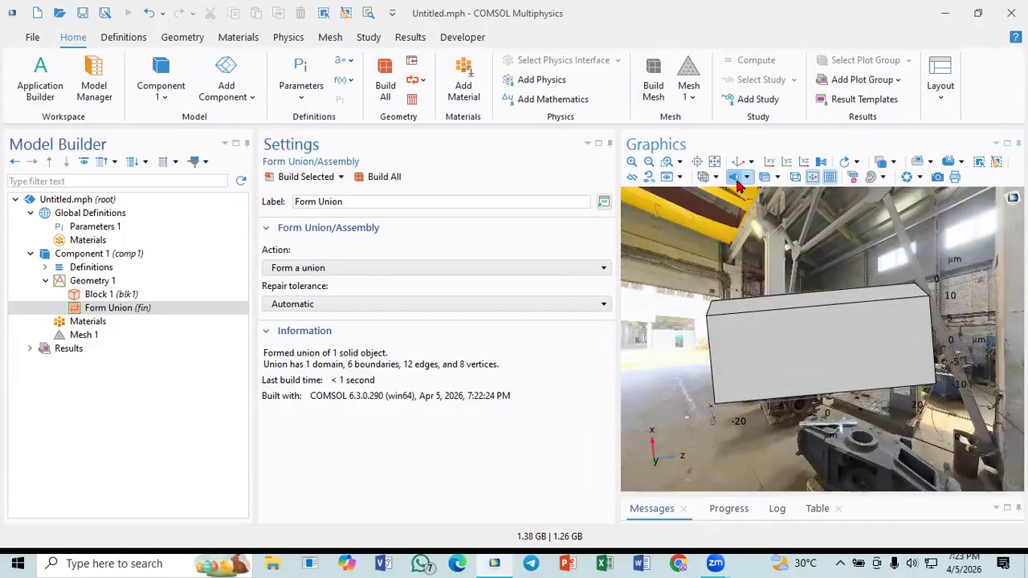
Switch back to the Outdoor Environment with the default 3D view, and remove the skybox background
left_click(747, 178)
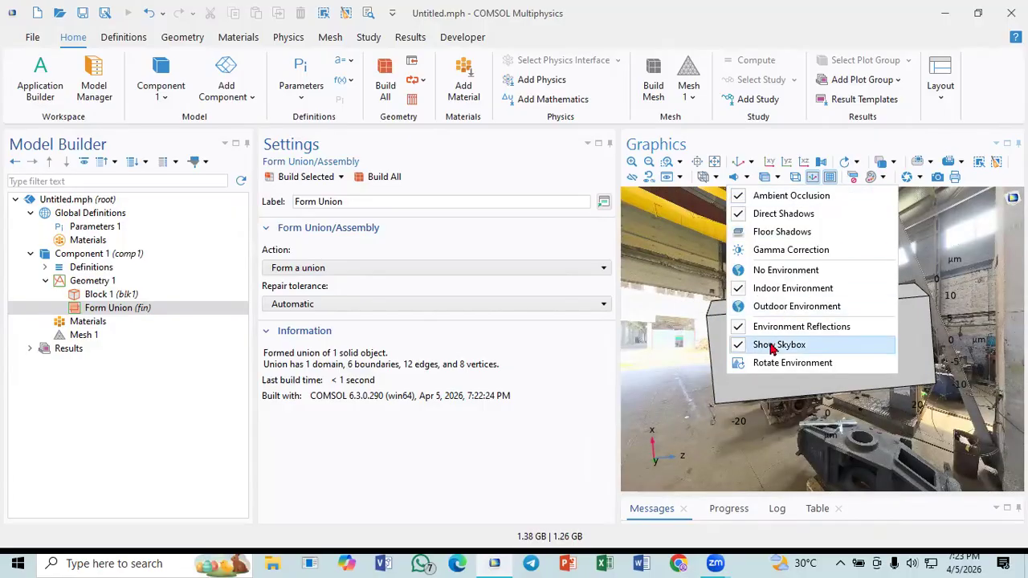
left_click(759, 308)
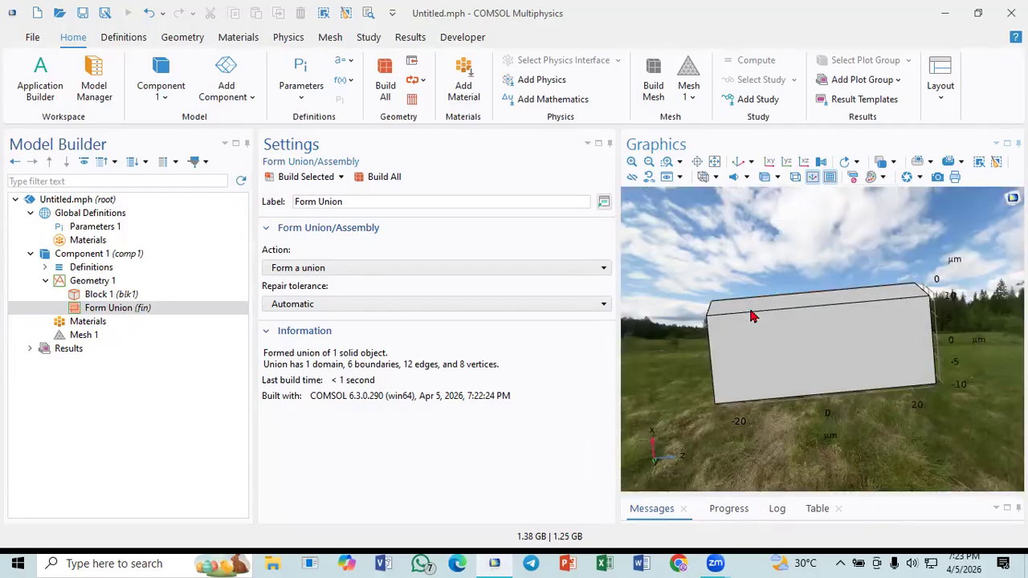
left_click(738, 163)
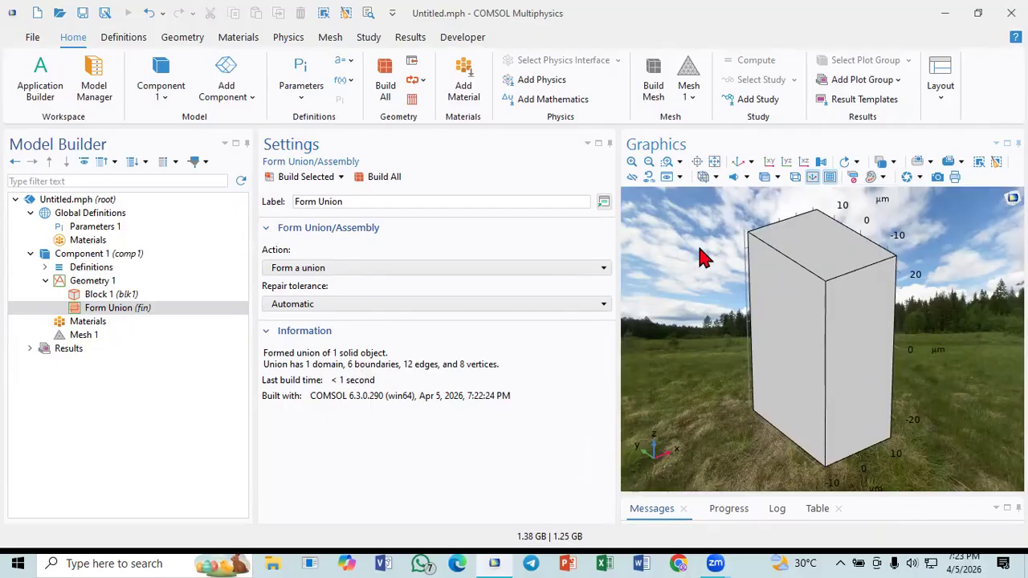
left_click(746, 178)
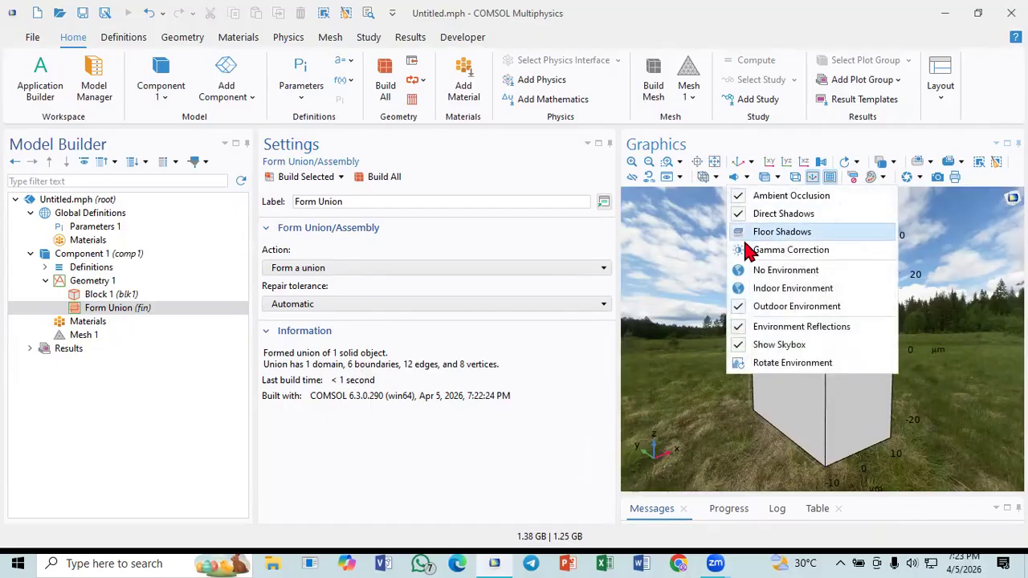
left_click(740, 308)
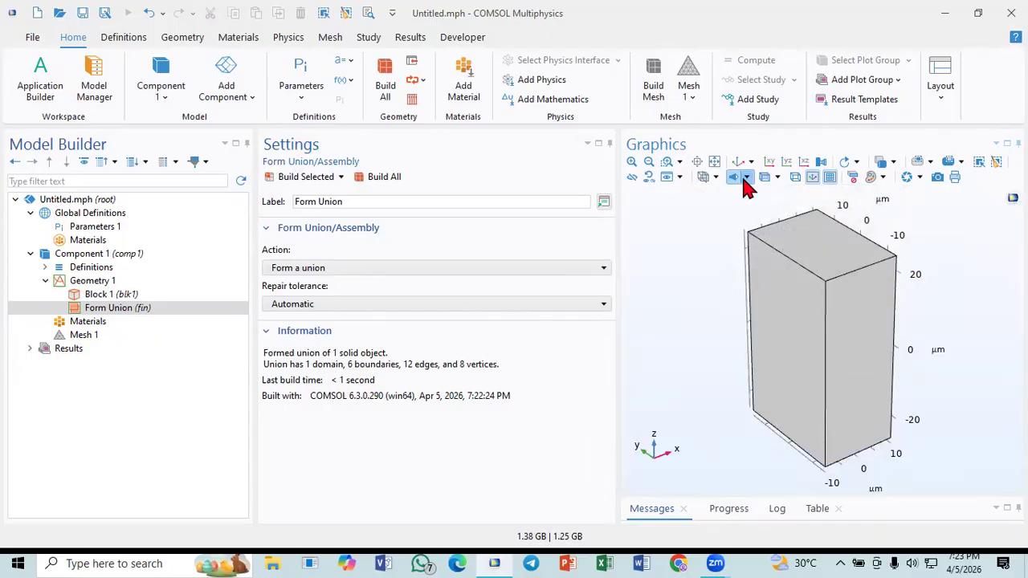
Add a cylinder to Geometry 1 with radius r and height hc, build it, and show it in the default 3D view
left_click(114, 283)
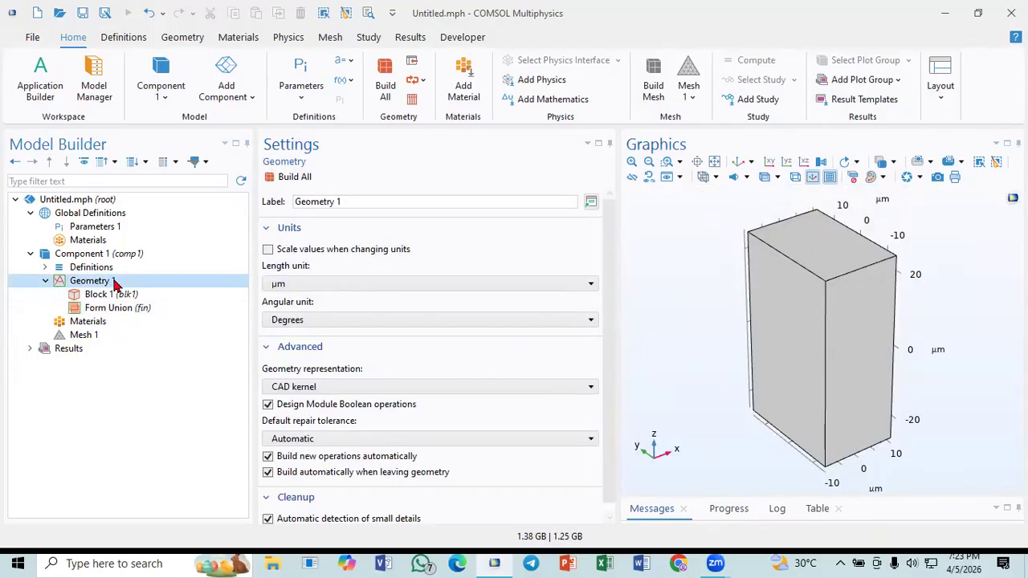
right_click(117, 285)
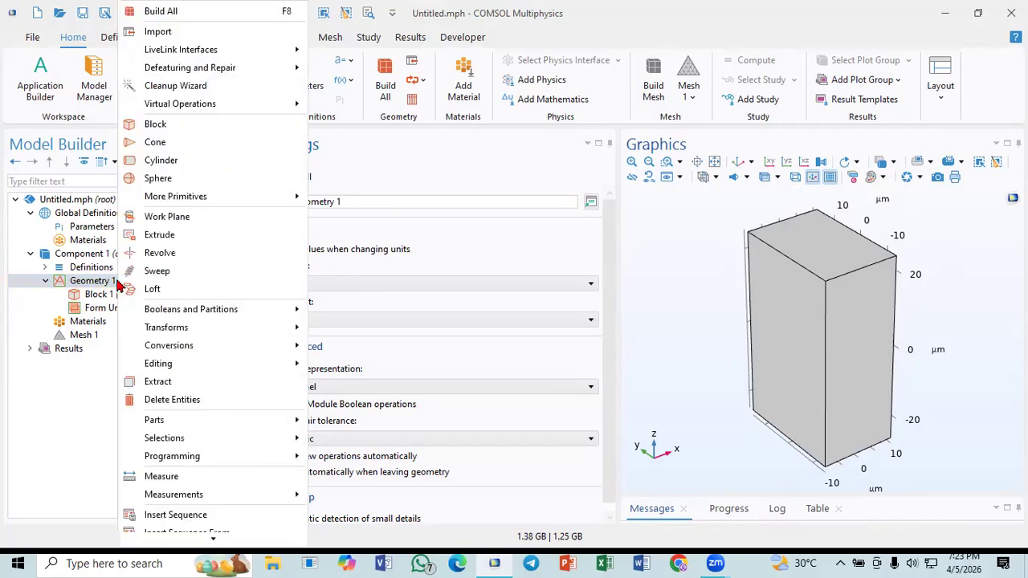
left_click(161, 161)
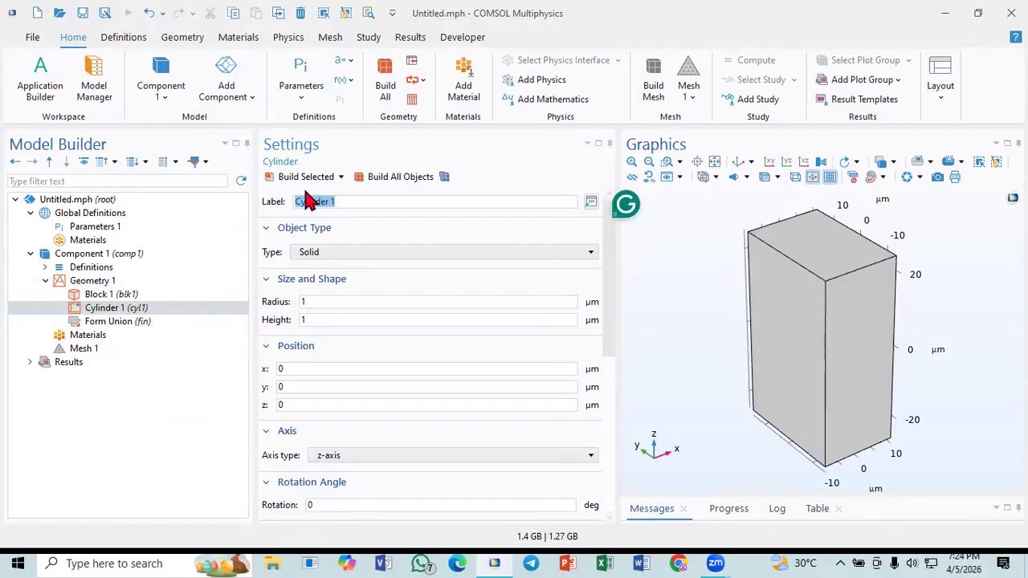
left_click(300, 175)
double_click(331, 304)
type("r")
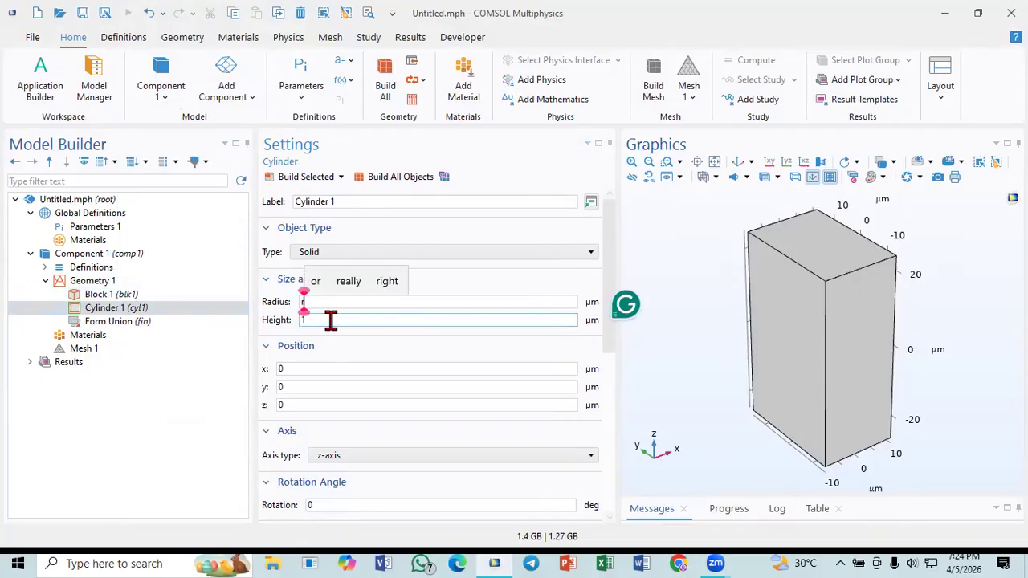
double_click(331, 320)
type("hc")
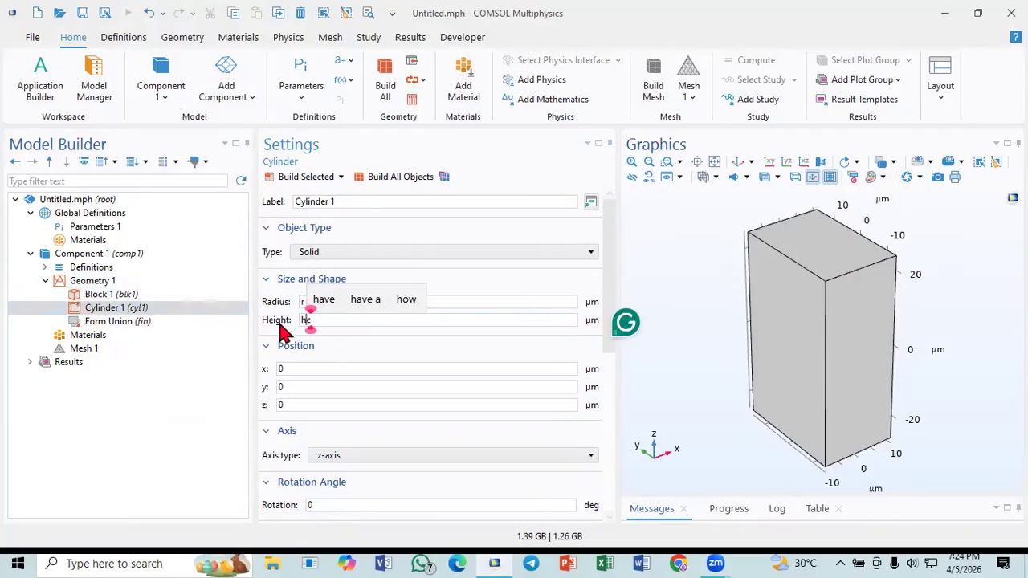
left_click(282, 177)
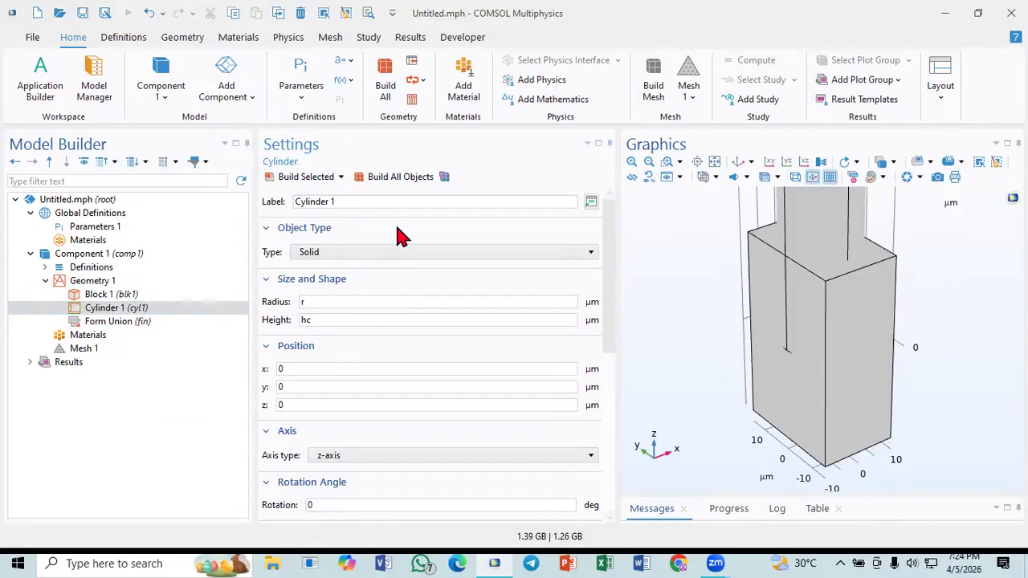
left_click(737, 162)
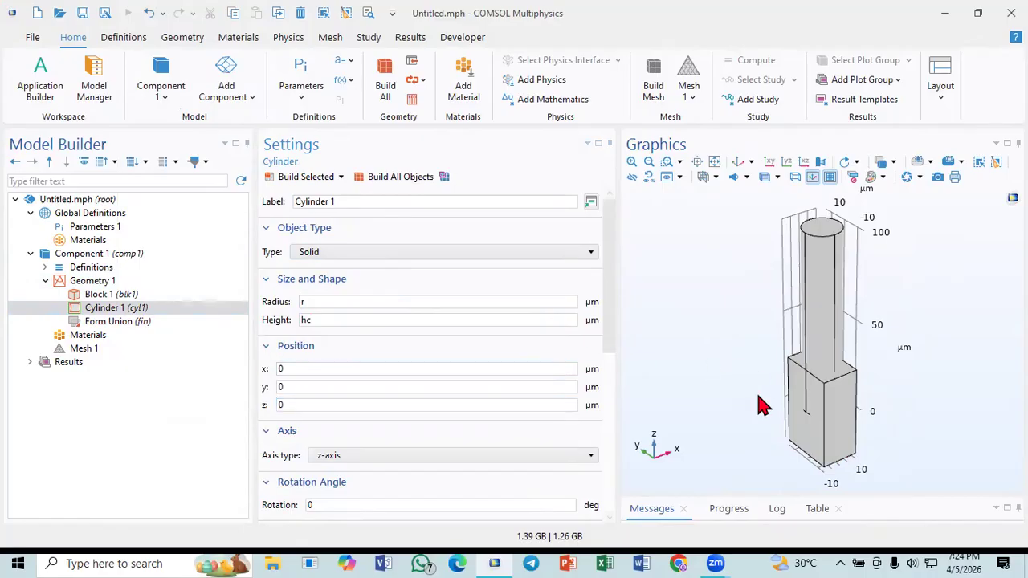
Set the position base of Block 1 to Corner
left_click(121, 294)
left_click(335, 326)
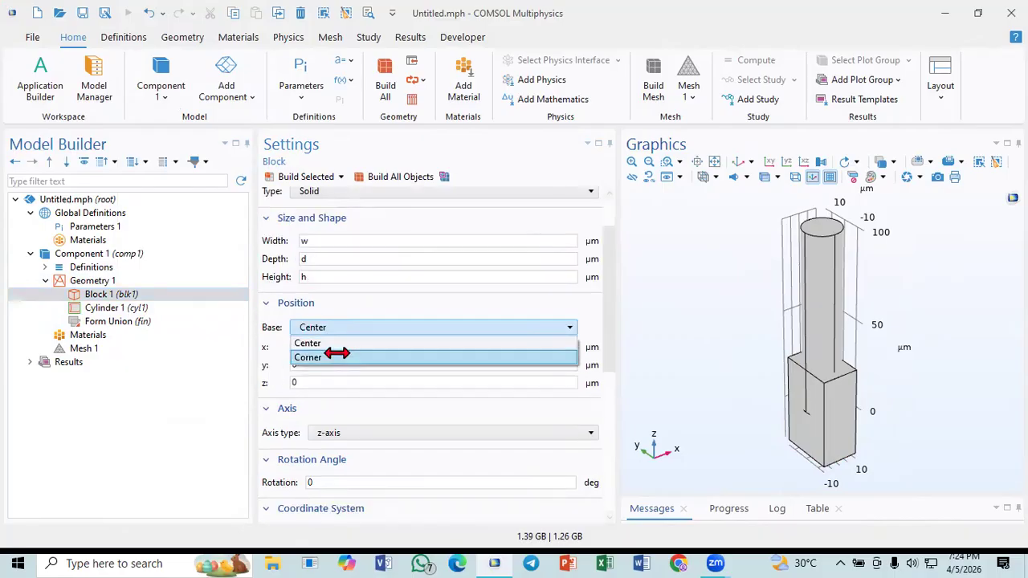
left_click(337, 357)
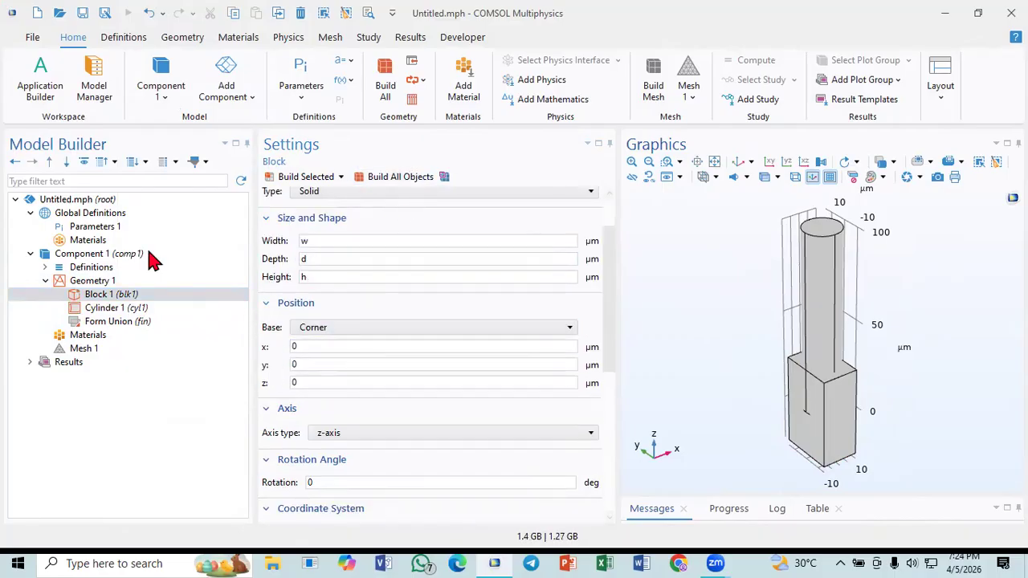
Build all objects and compare how the block and cylinder line up in the XY and default 3D views
left_click(388, 179)
left_click_drag(773, 298, 840, 381)
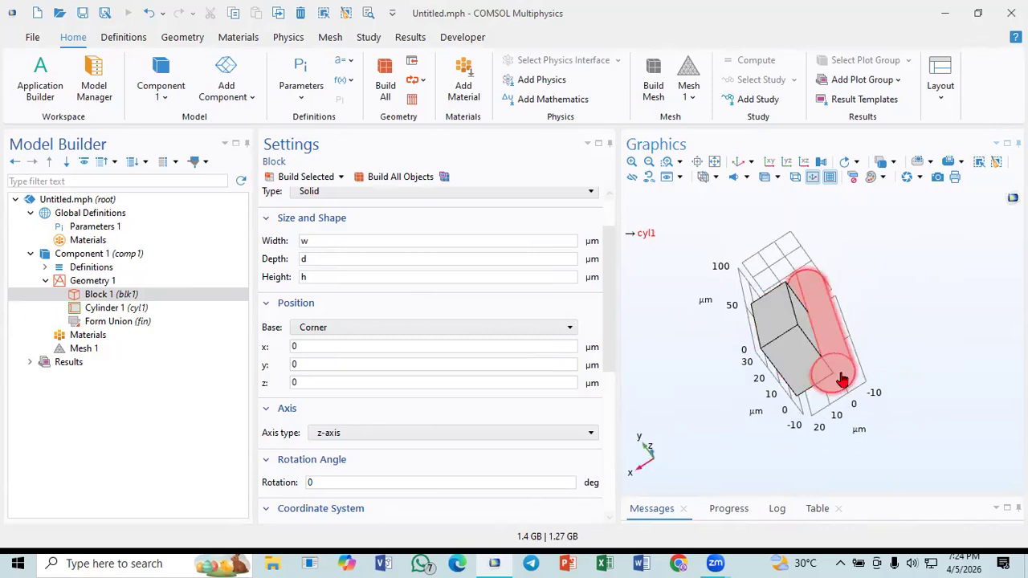
left_click(740, 163)
left_click(768, 163)
left_click(769, 163)
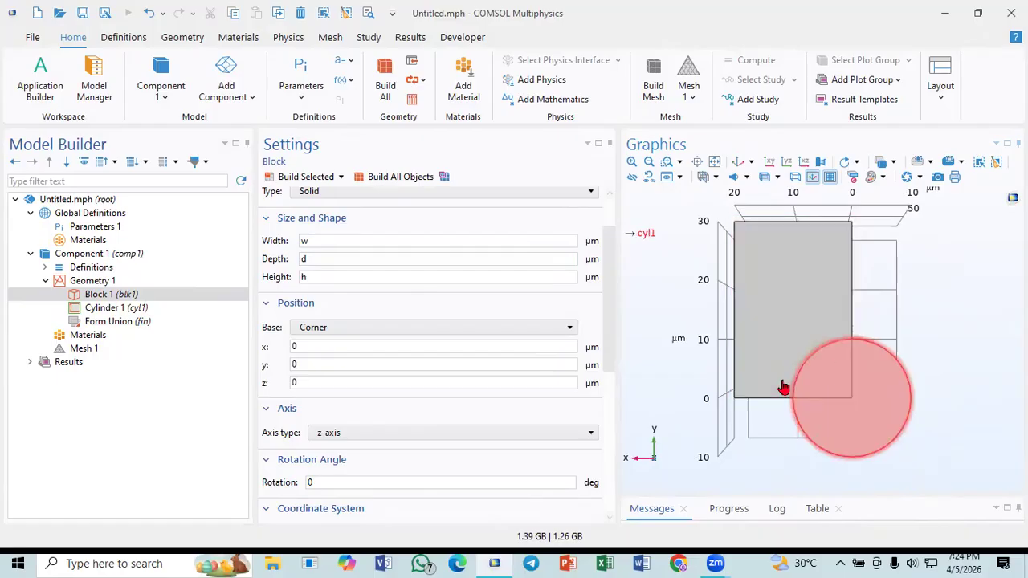
left_click(739, 163)
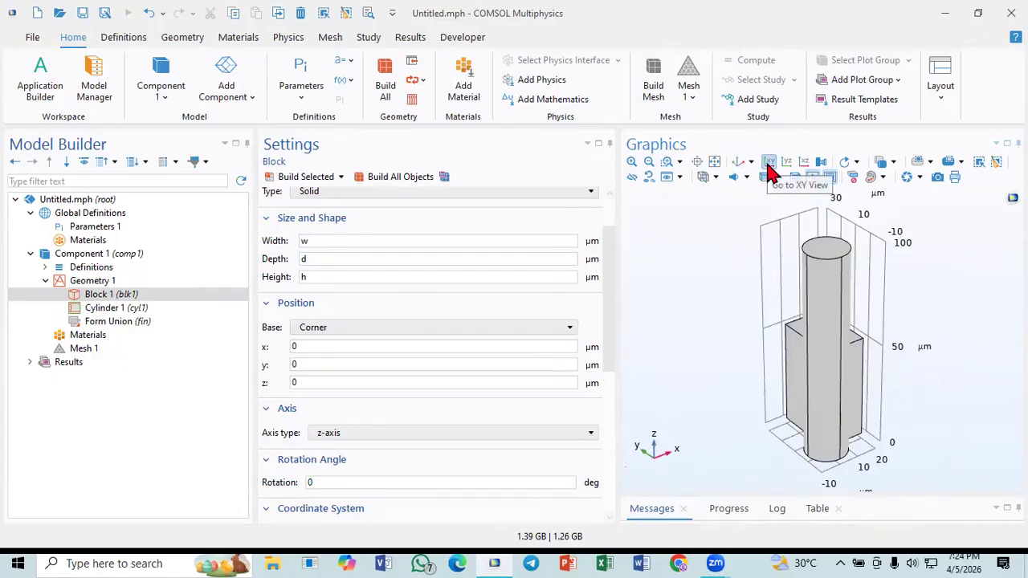
Cycle through the XY view orientations to examine the block corner against the cylinder, and return to the default 3D view
left_click(770, 163)
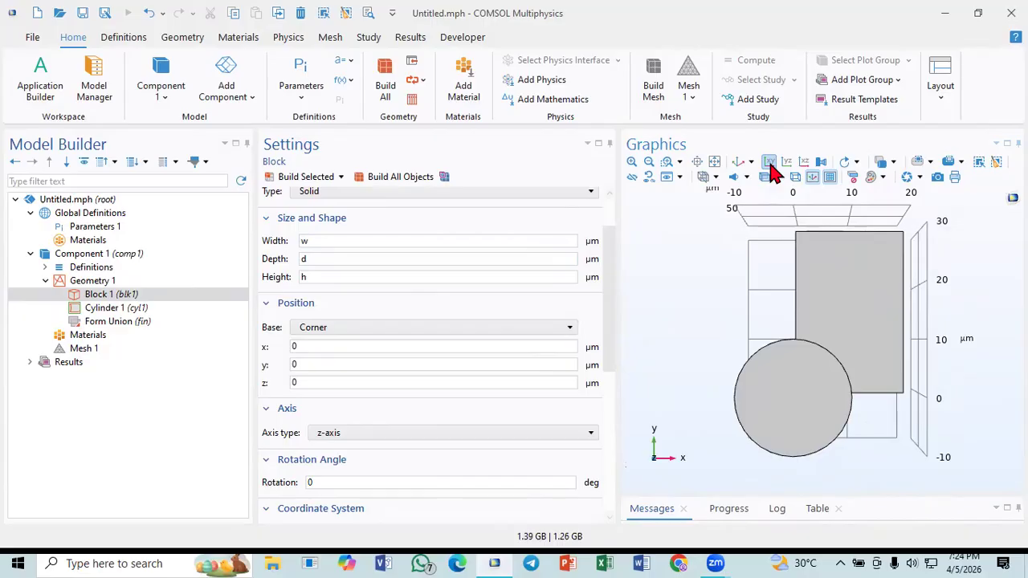
left_click(770, 165)
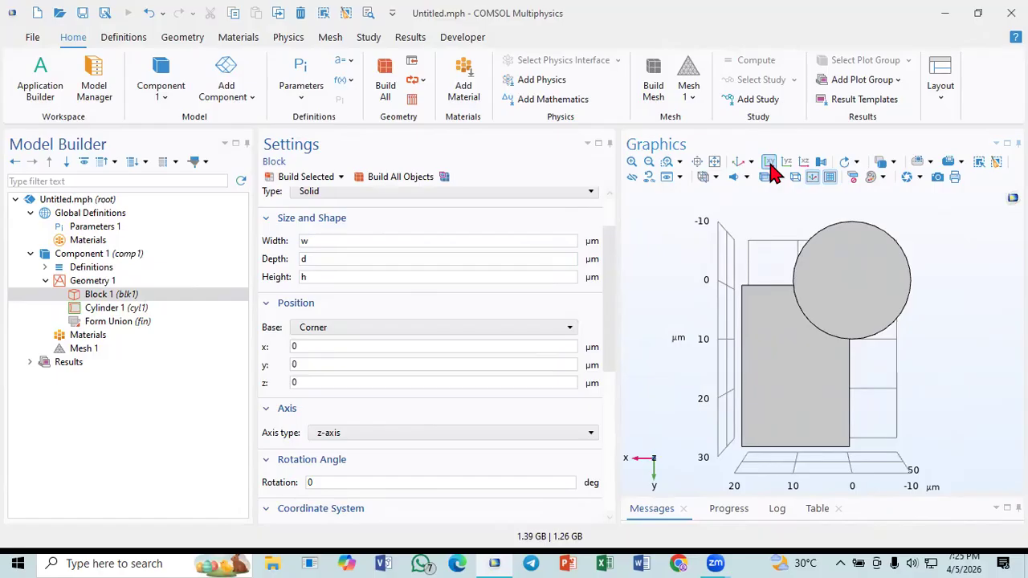
left_click(769, 165)
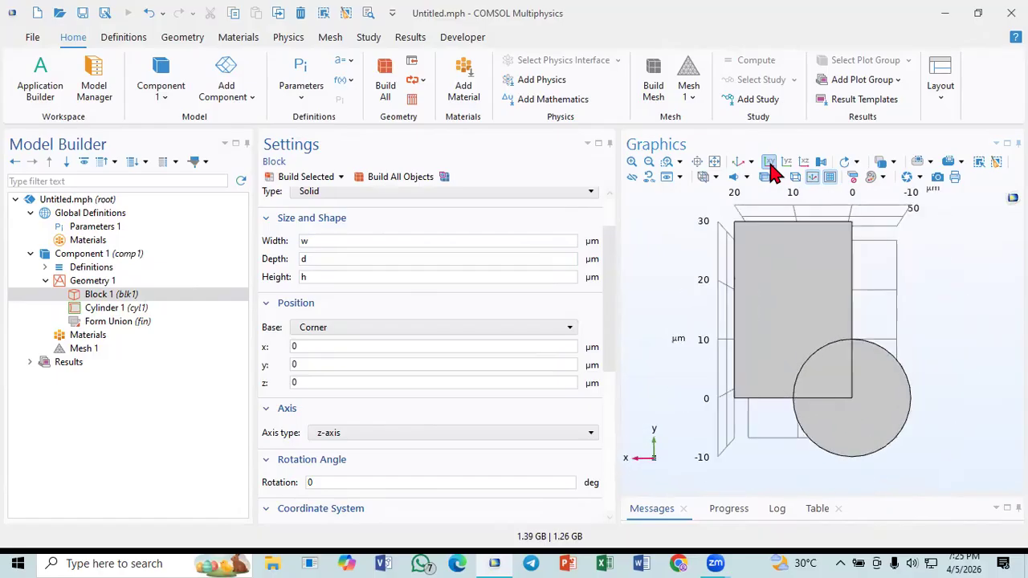
left_click(770, 165)
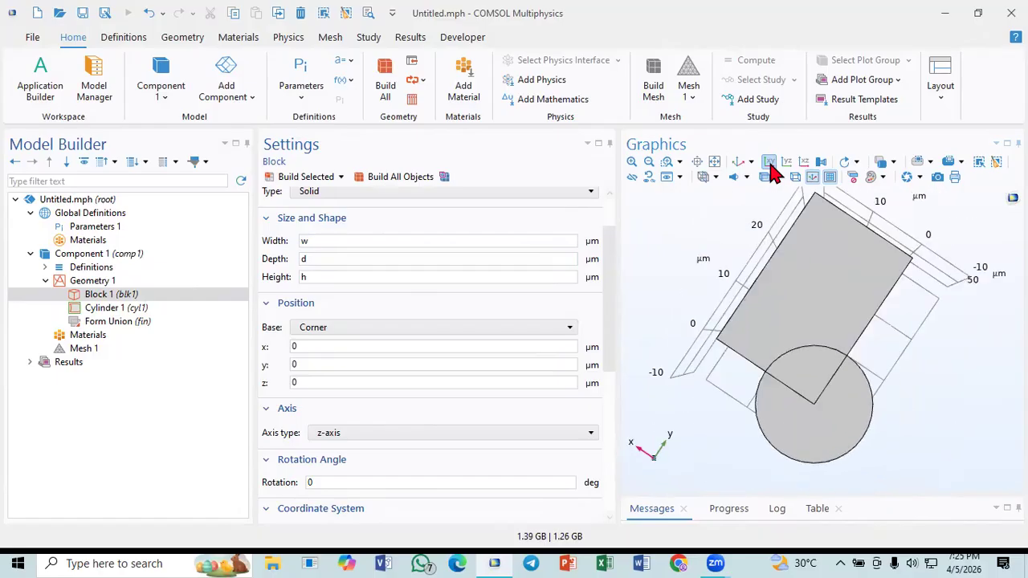
left_click(770, 163)
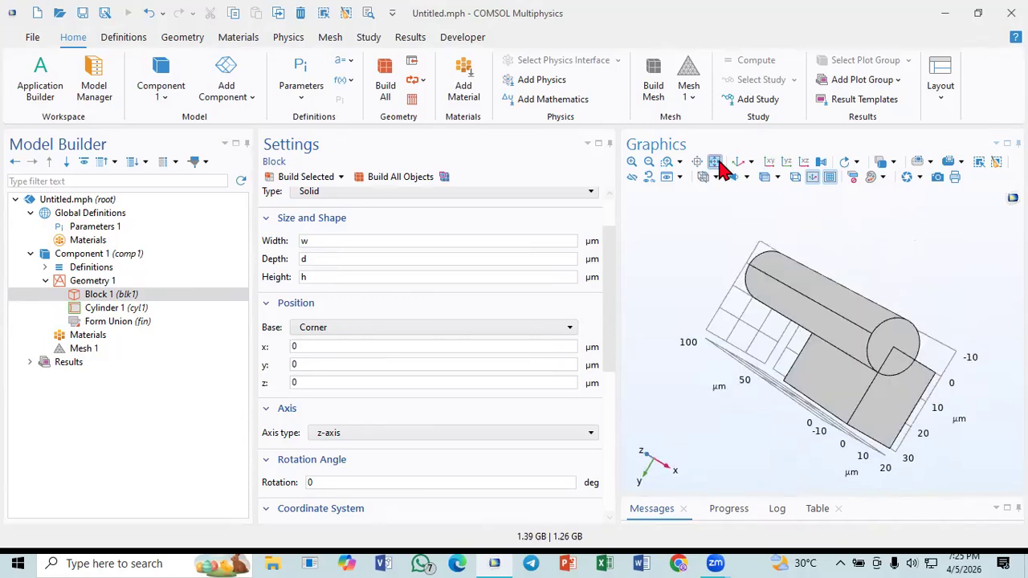
left_click(737, 163)
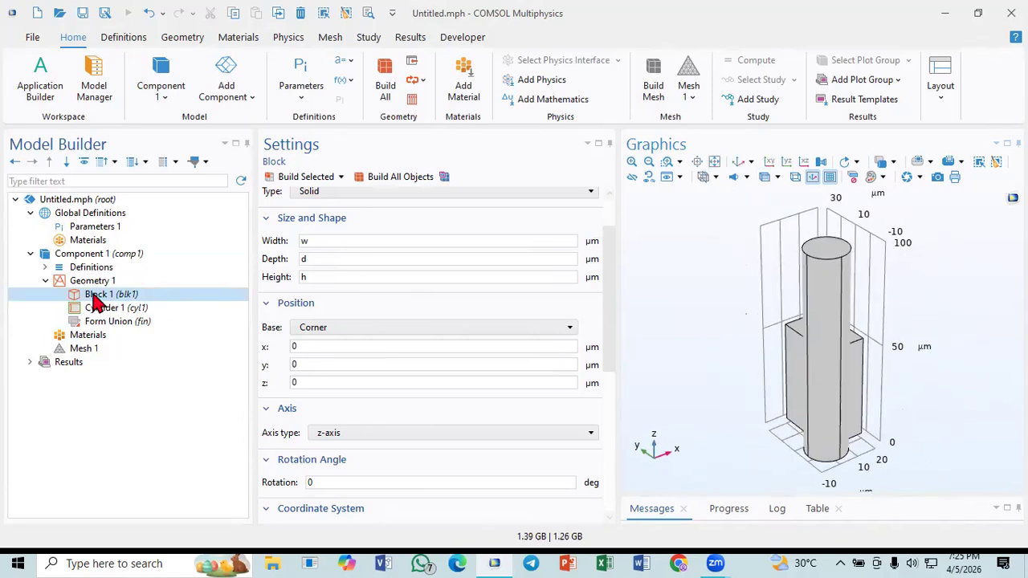
Add a cone to Geometry 1 and build it with its default dimensions
left_click(84, 283)
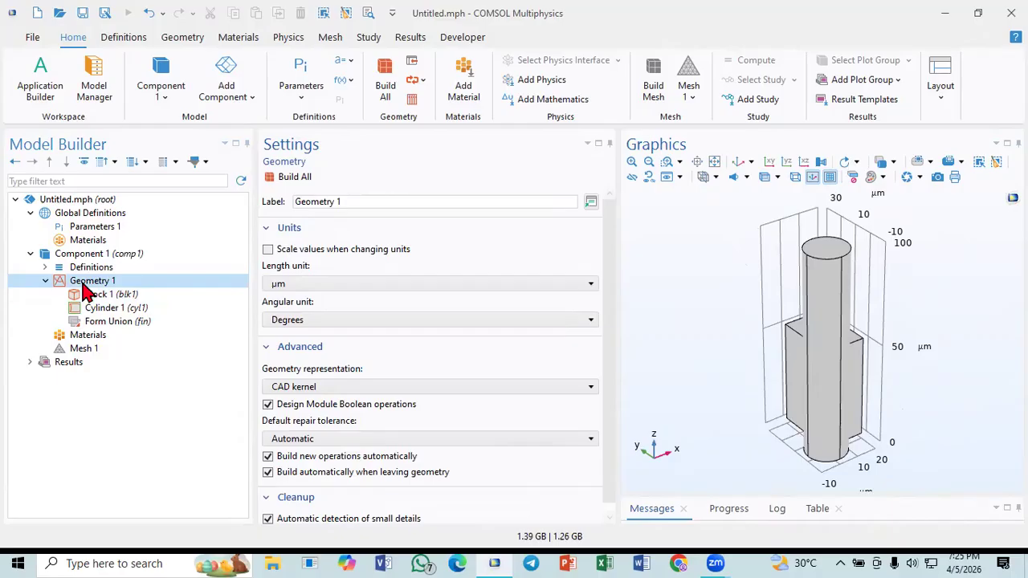
right_click(87, 291)
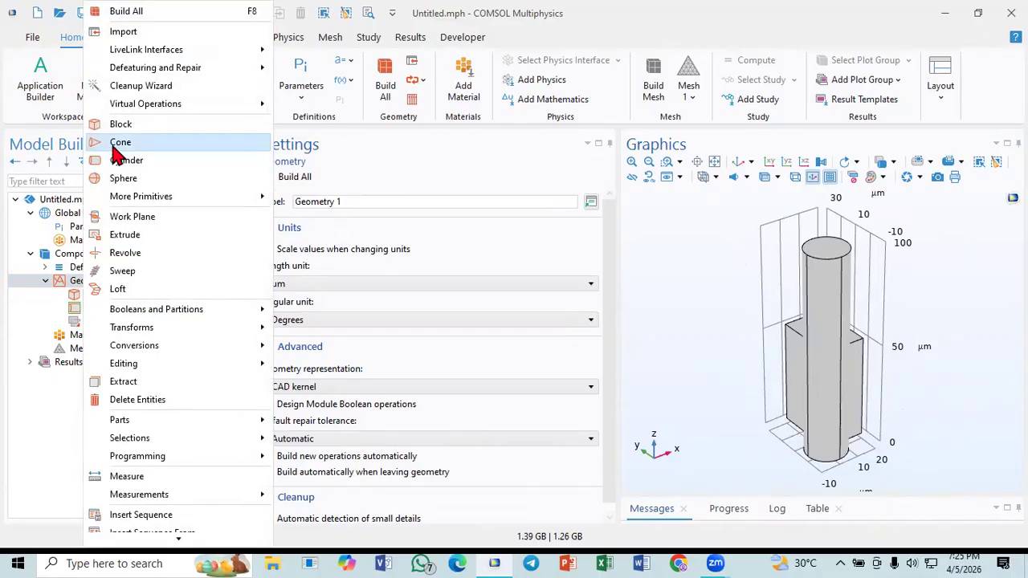
left_click(117, 143)
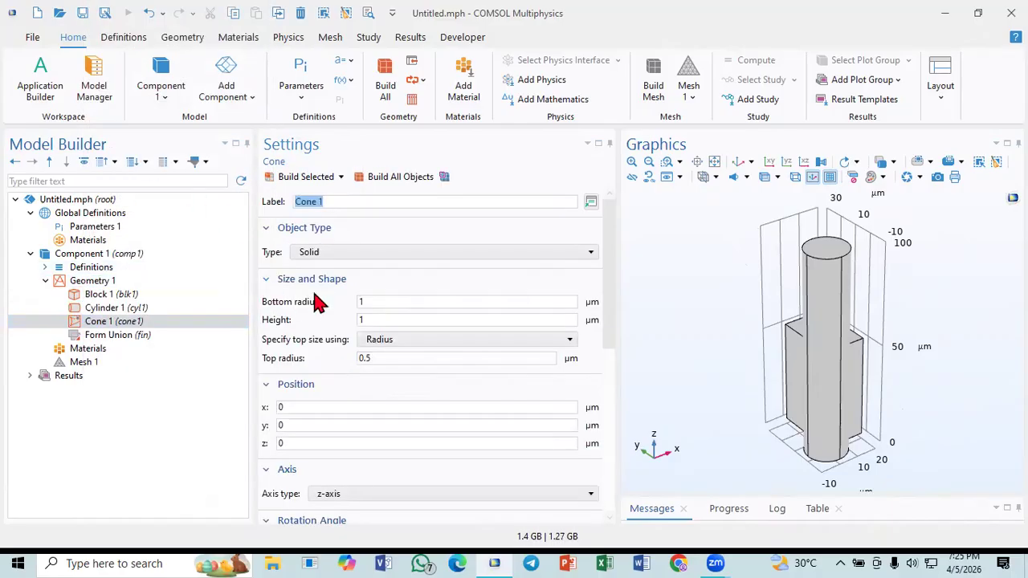
left_click(293, 176)
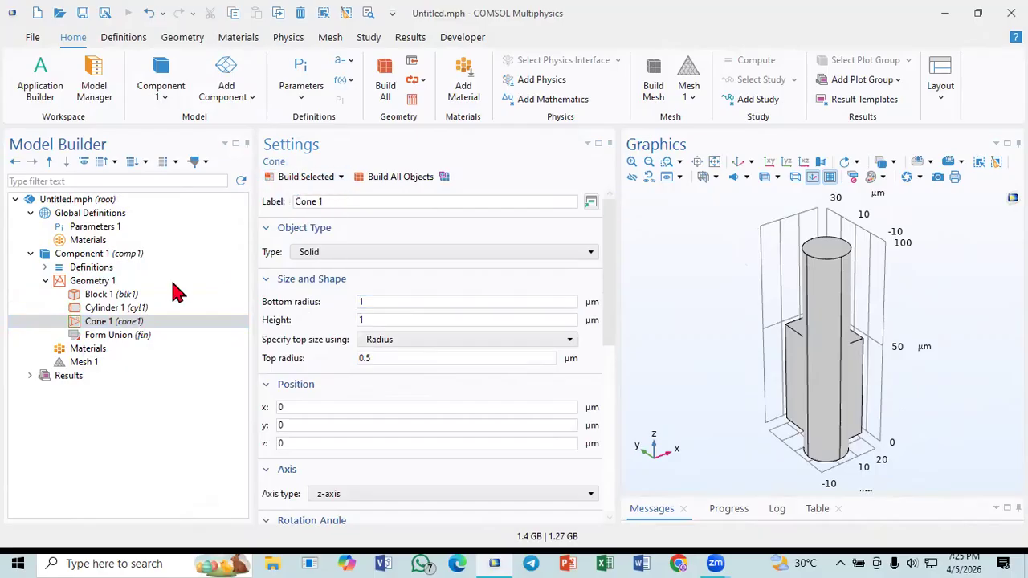
Disable Block 1 and Cylinder 1 together, and rebuild Cone 1 on its own
left_click(127, 307)
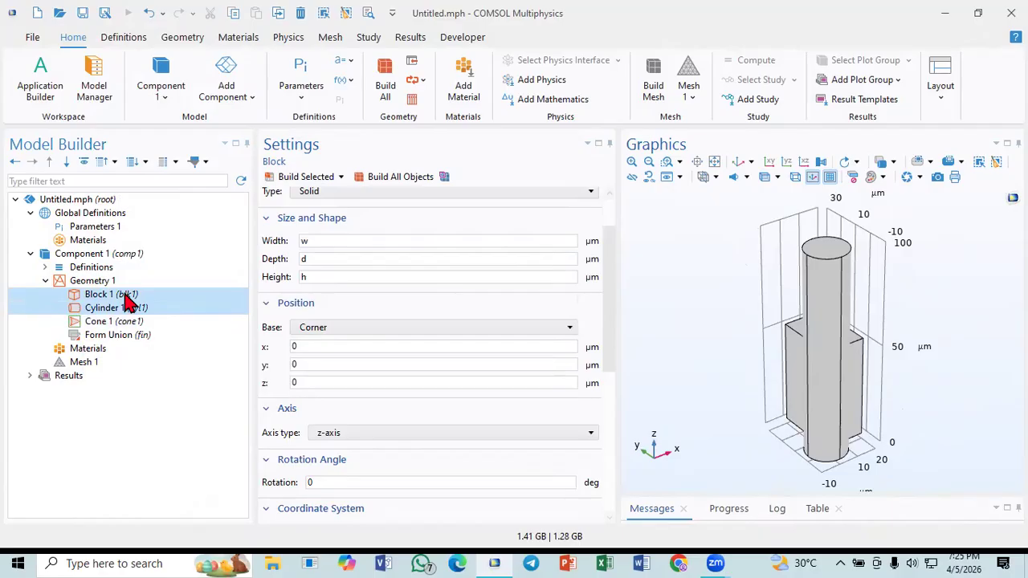
right_click(129, 301)
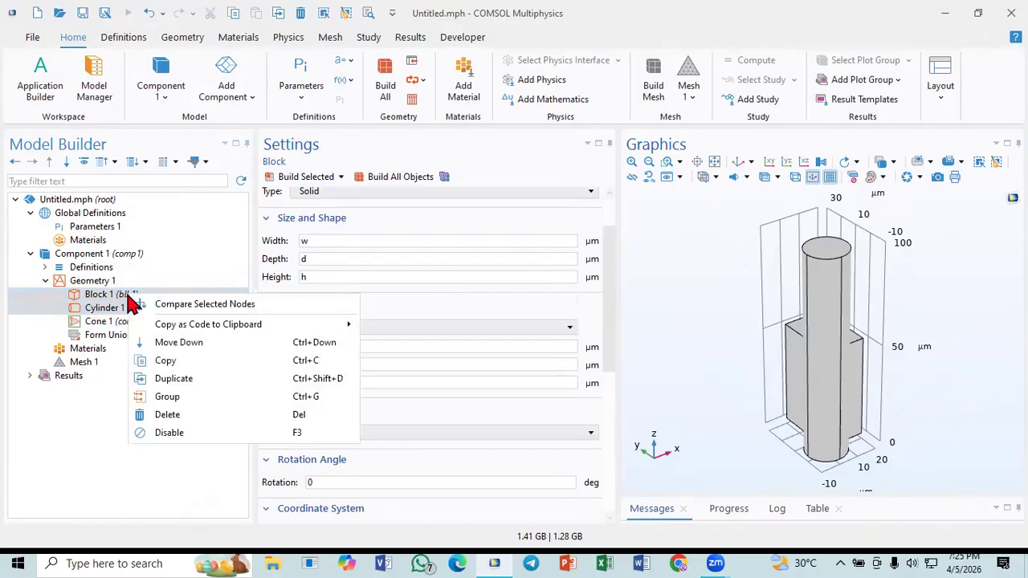
left_click(187, 431)
left_click(123, 322)
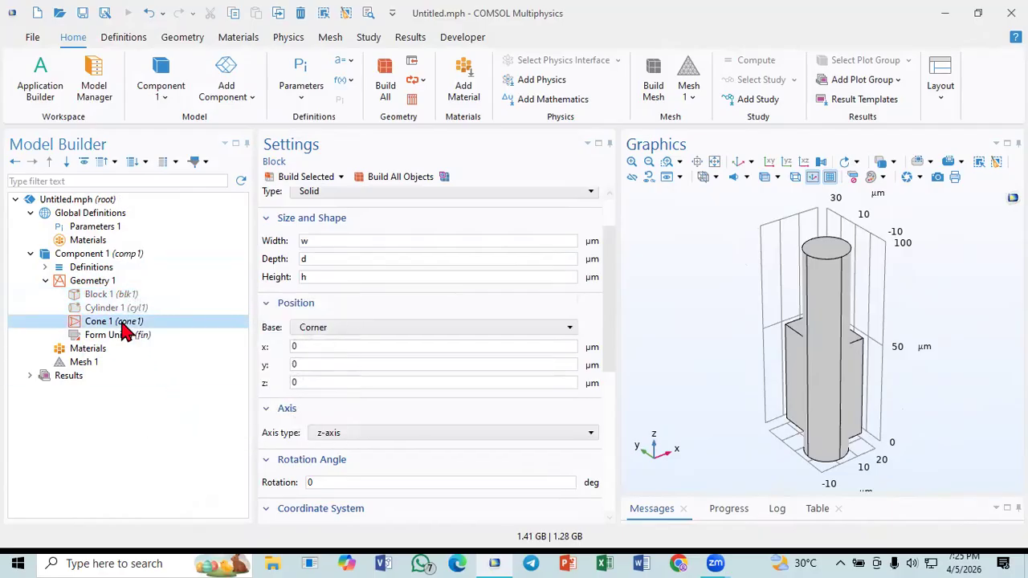
left_click(289, 178)
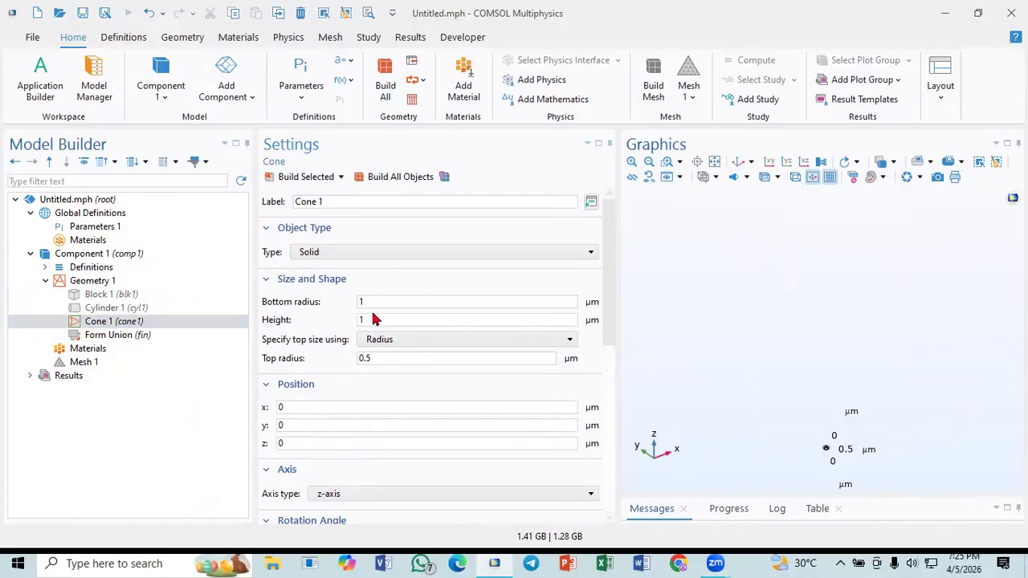
Set the cone's bottom radius to r and height to hc, build it, and show it in the default 3D view
left_click_drag(380, 303, 341, 306)
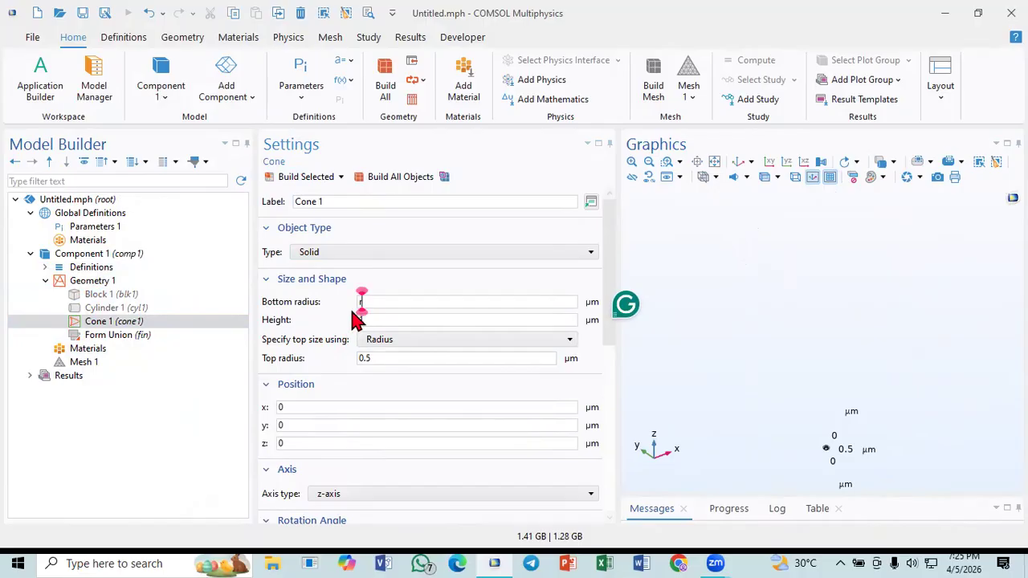
type("r")
key("Tab")
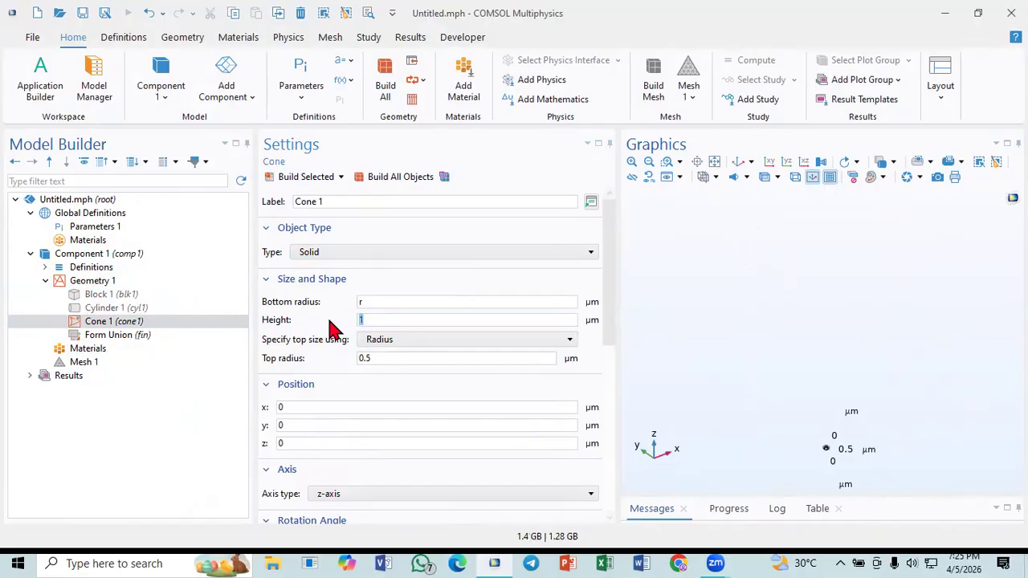
type("hc")
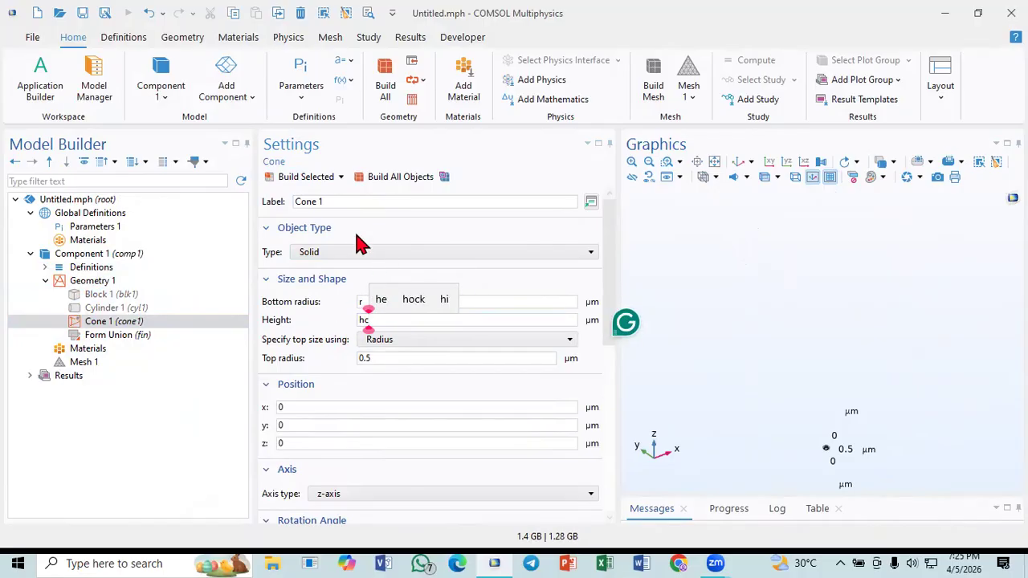
left_click(314, 183)
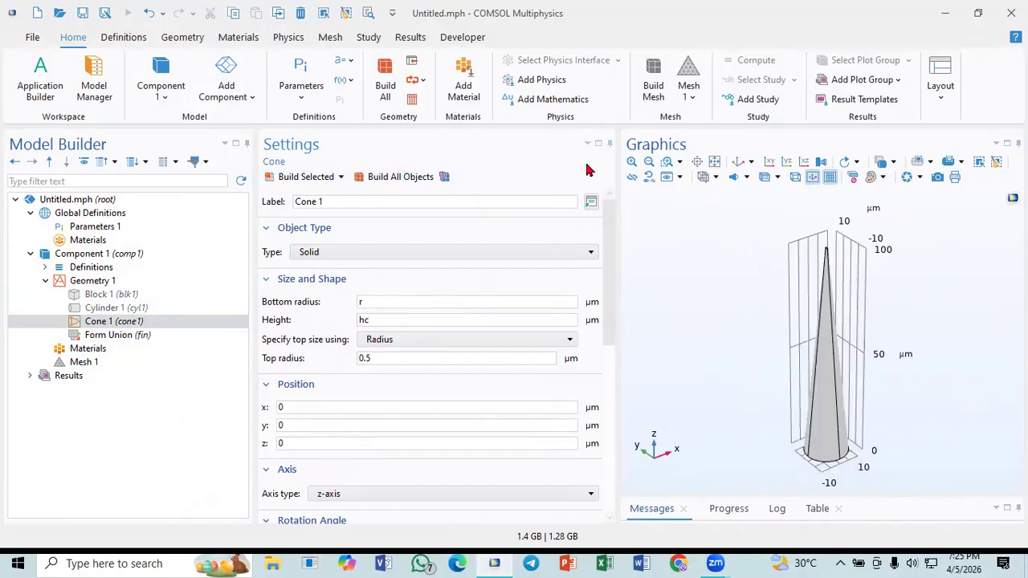
left_click(739, 162)
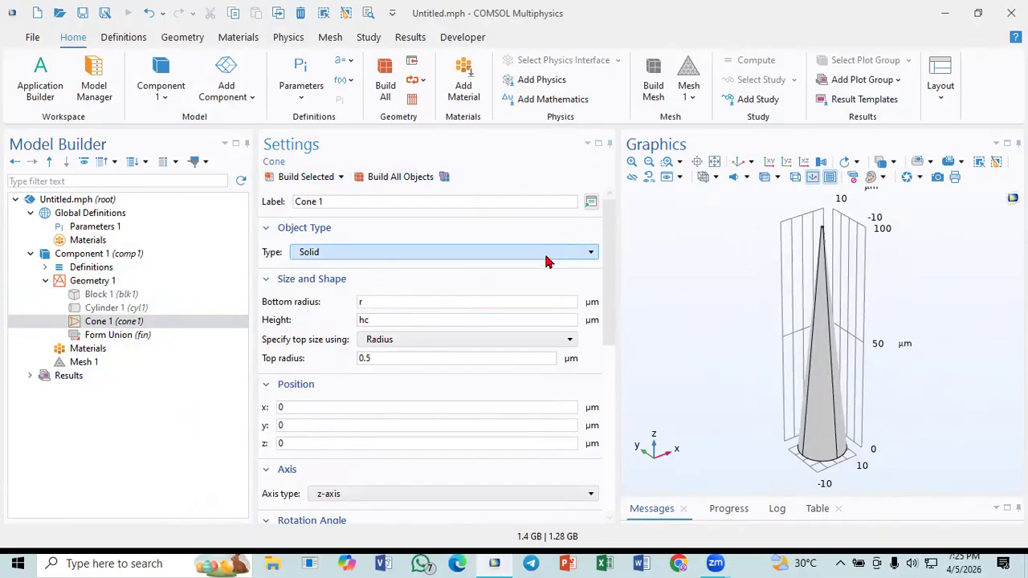
Set the cone's top radius to 0 µm, build it, and inspect its tip up close
left_click(667, 161)
left_click_drag(817, 212, 842, 251)
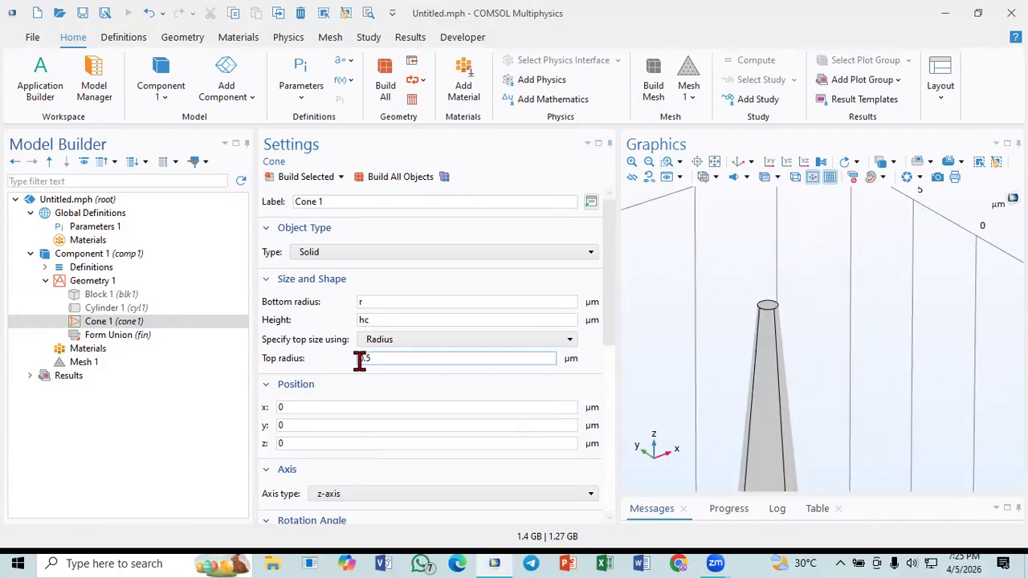
left_click_drag(397, 358, 345, 362)
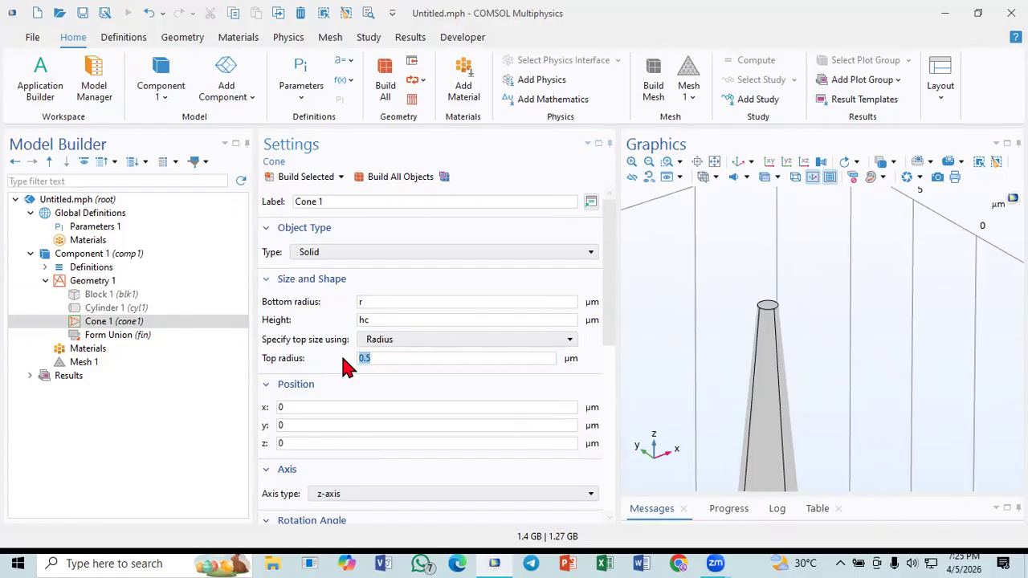
type("0")
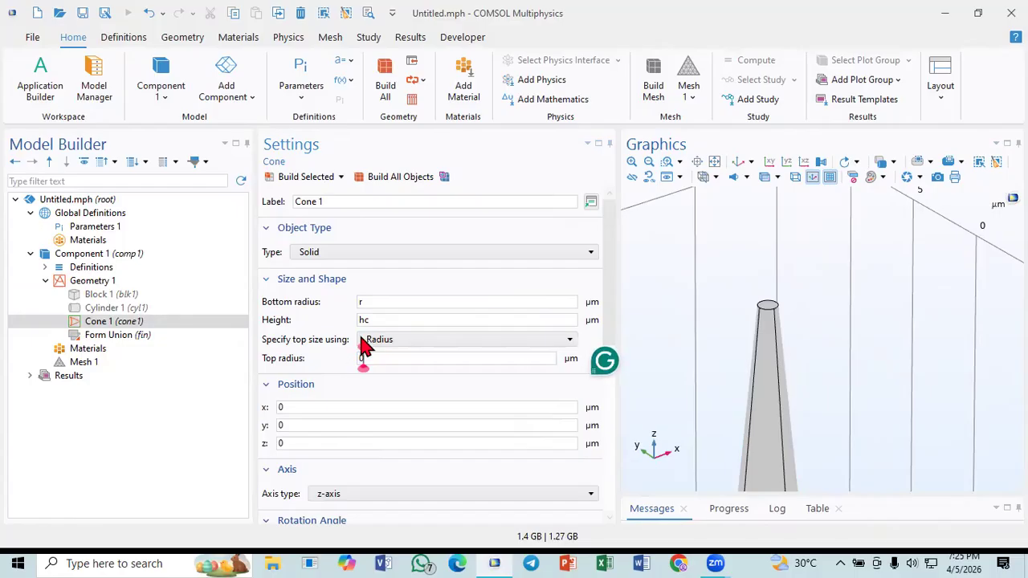
left_click(303, 178)
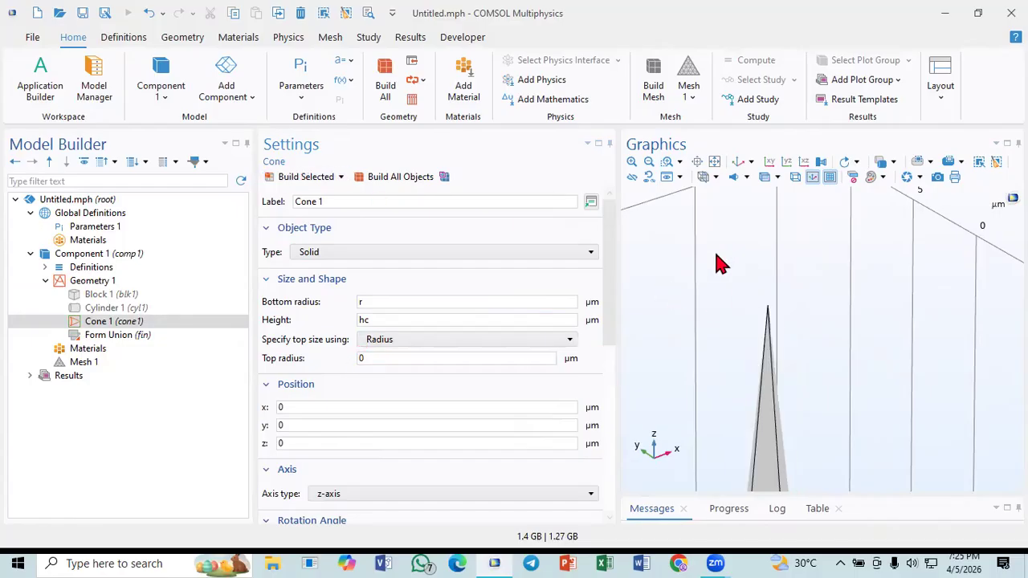
left_click(667, 163)
left_click_drag(729, 278, 803, 338)
Set the cone's top radius to r, build it, and show it in the default 3D view
double_click(367, 359)
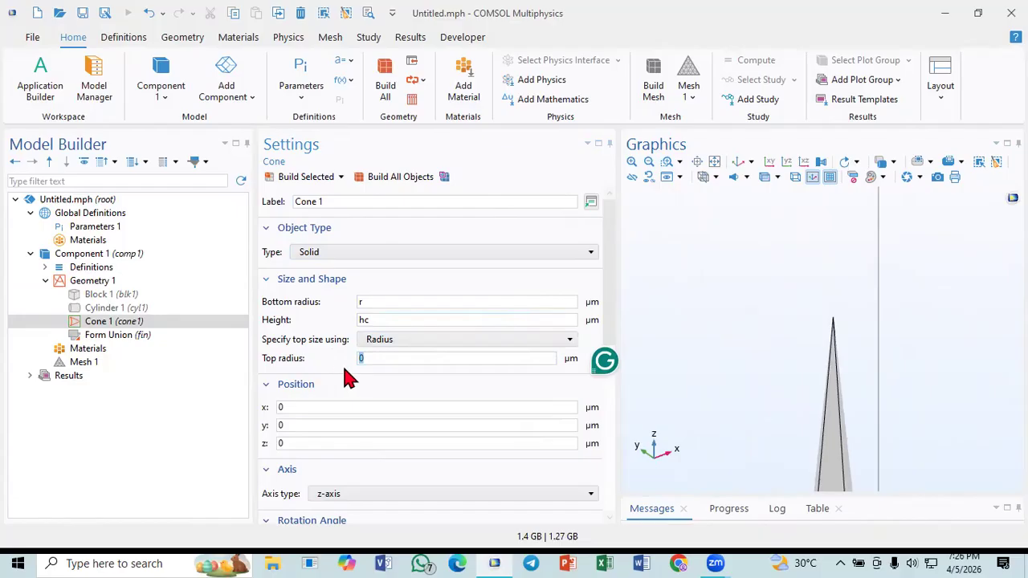
type("r")
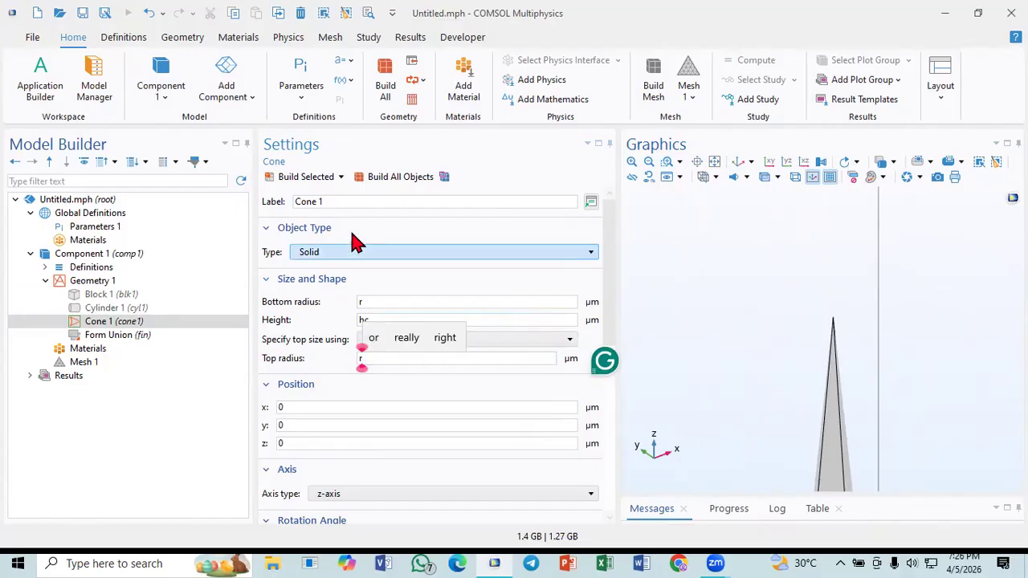
left_click(299, 177)
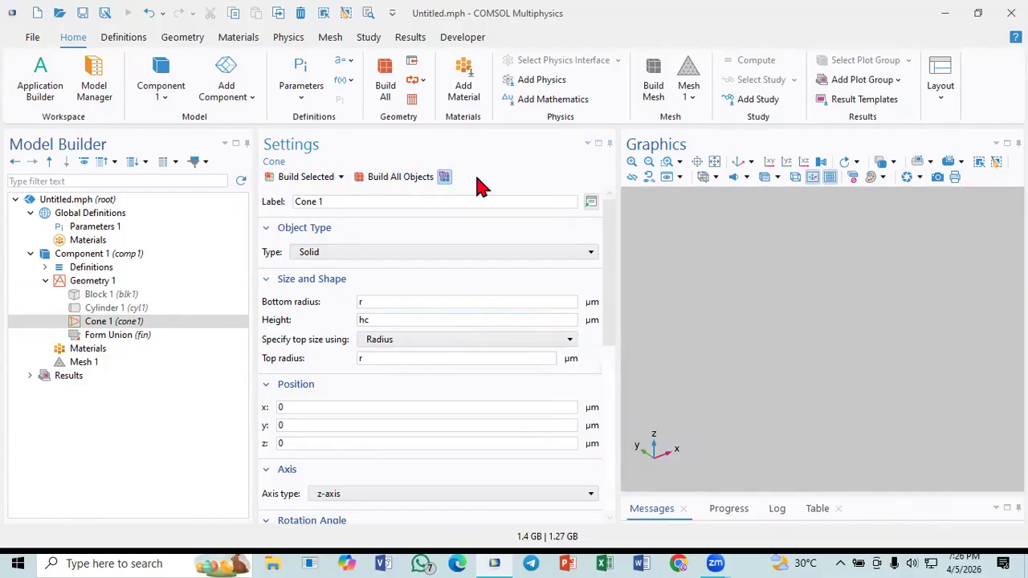
left_click(739, 163)
Set the cone's top radius to 1 µm and rebuild the cone
left_click(359, 358)
type("1")
left_click(287, 177)
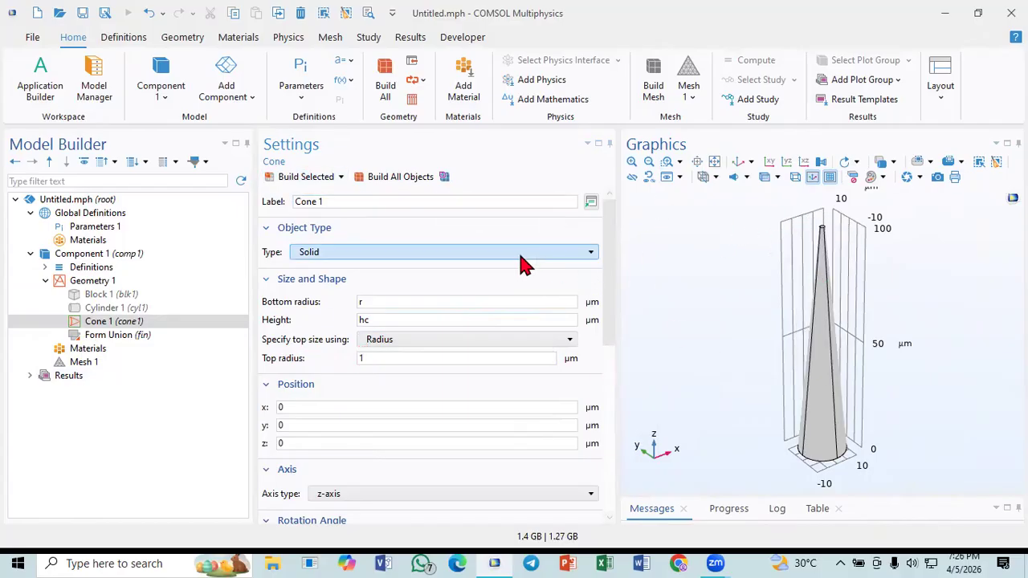
Specify the cone's top size by Angle and try to build it with the default semiangle
left_click(385, 345)
left_click(385, 346)
left_click(386, 345)
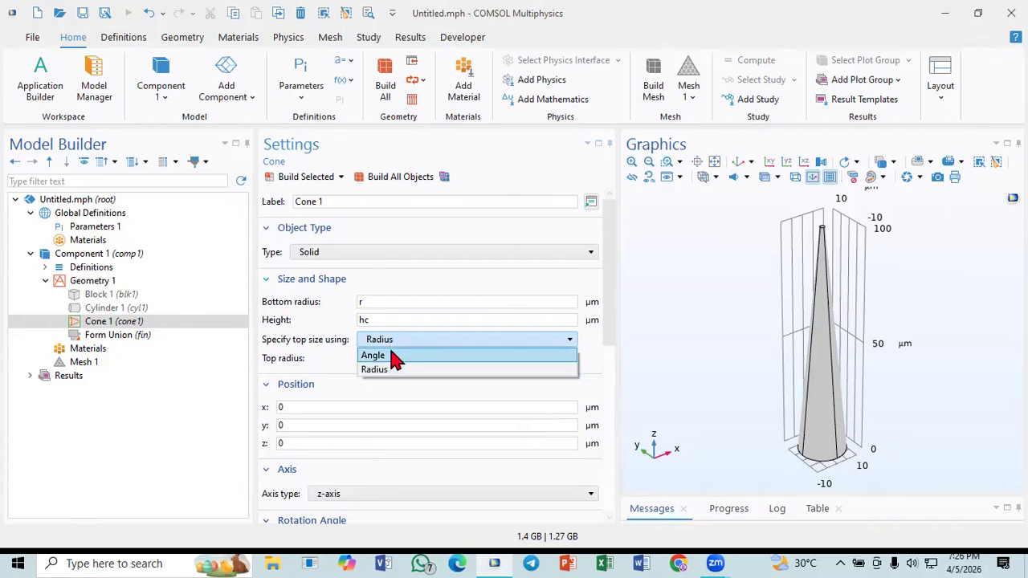
left_click(391, 355)
left_click(291, 176)
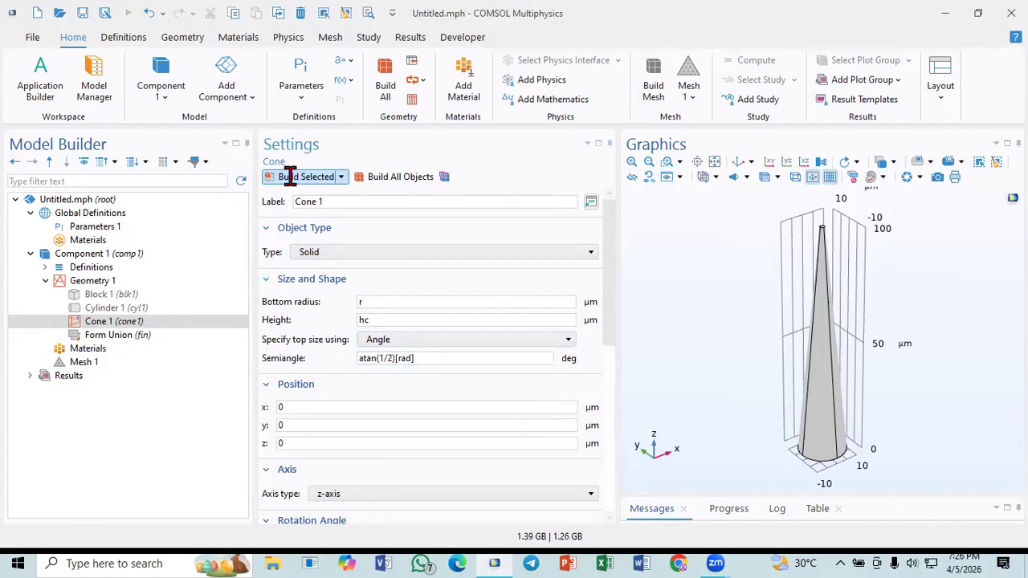
left_click(623, 230)
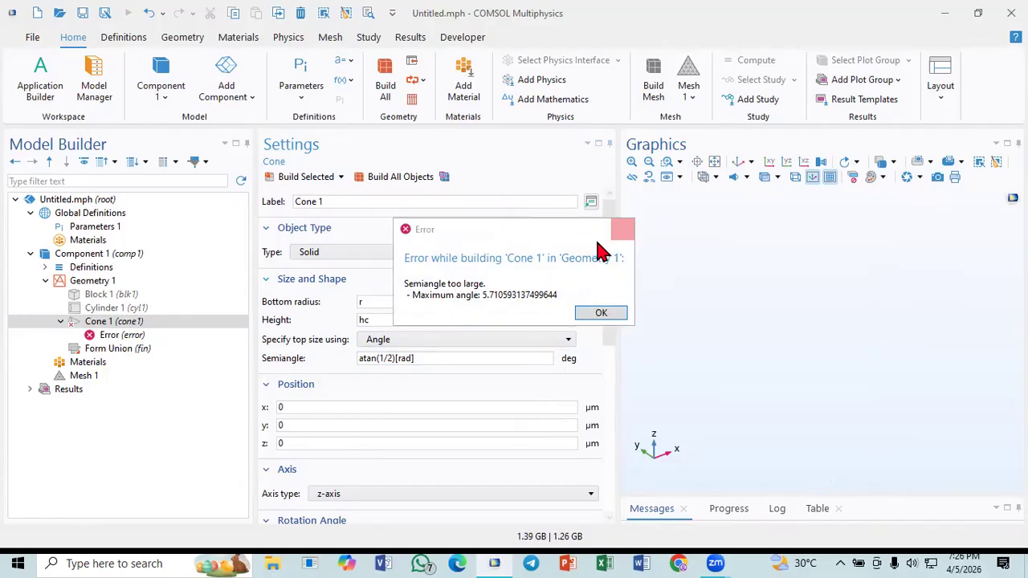
Set the cone's semiangle to atan(1/20)[rad] and build the cone
mouse_move(397, 358)
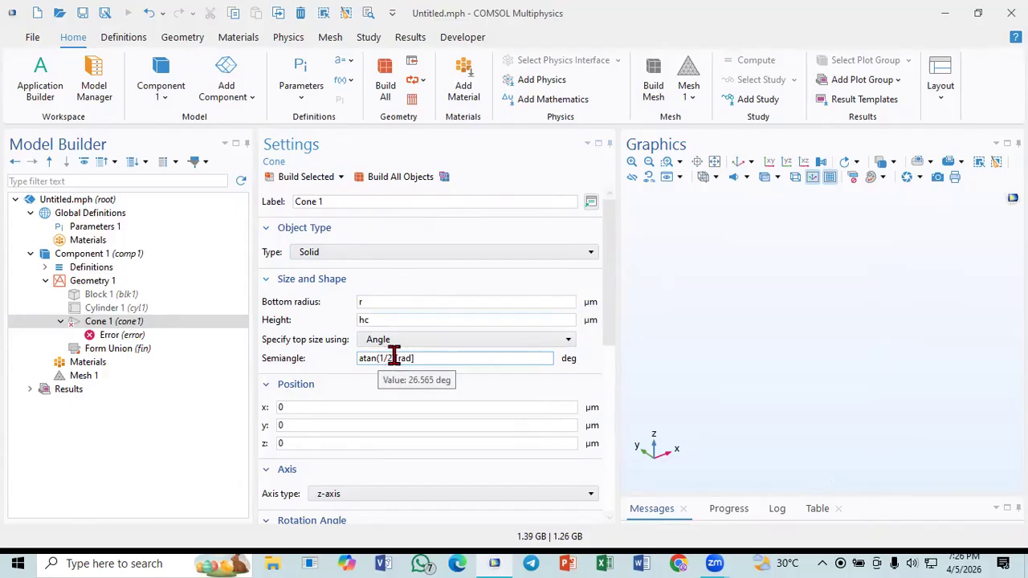
left_click(389, 359)
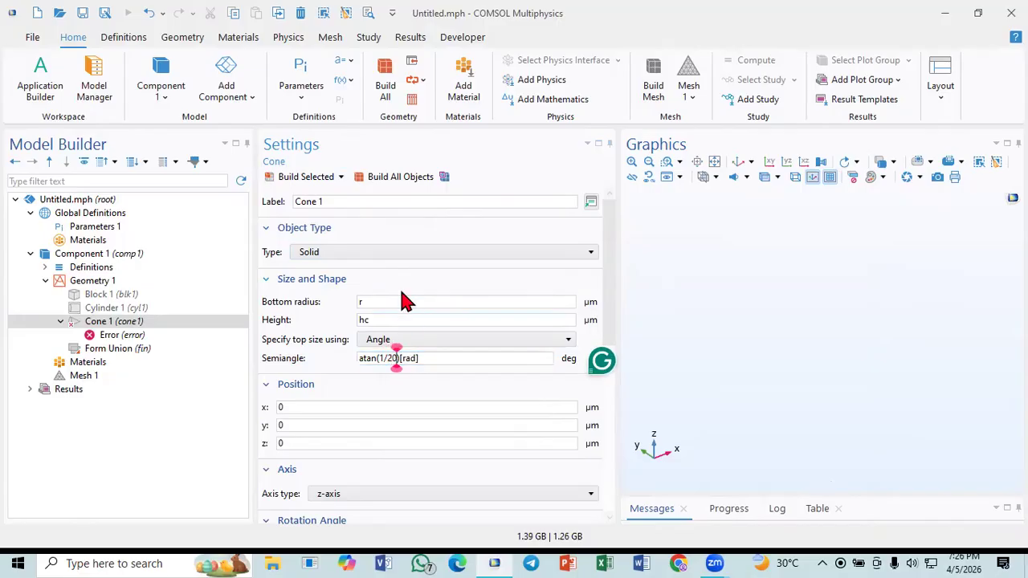
left_click(316, 182)
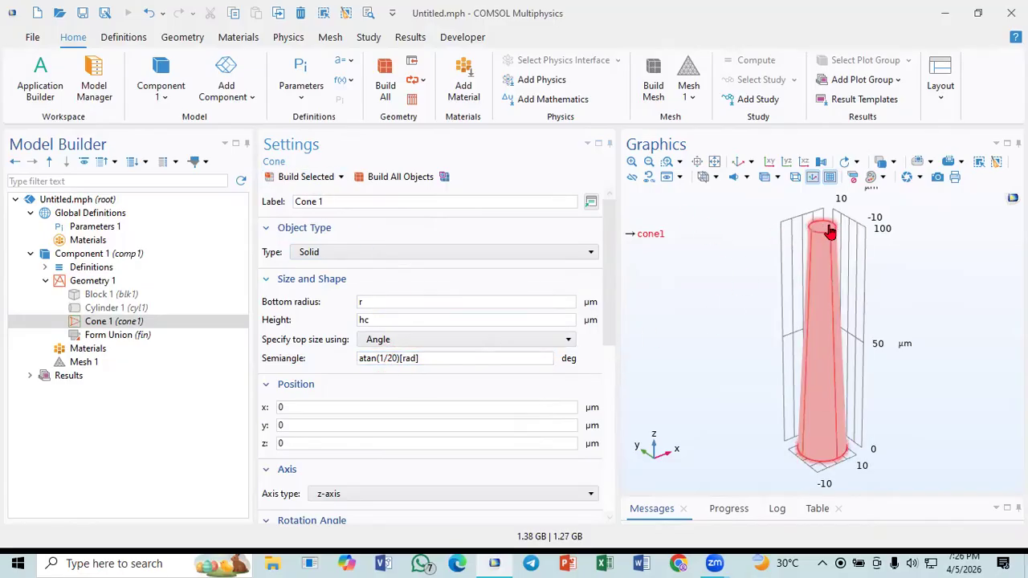
Set the cone's semiangle to atan(1/50)[rad] and rebuild the cone
left_click(396, 358)
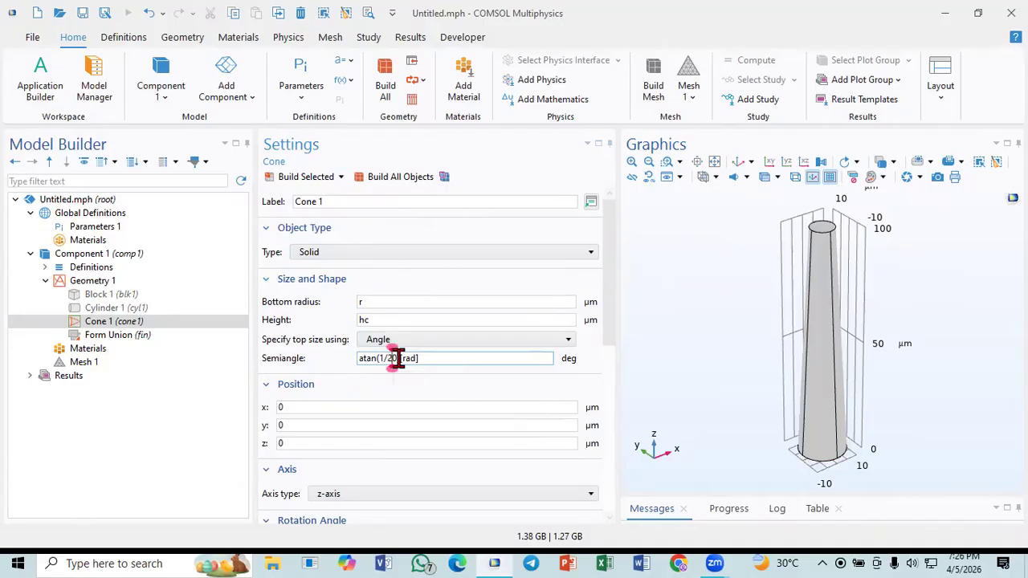
type("5")
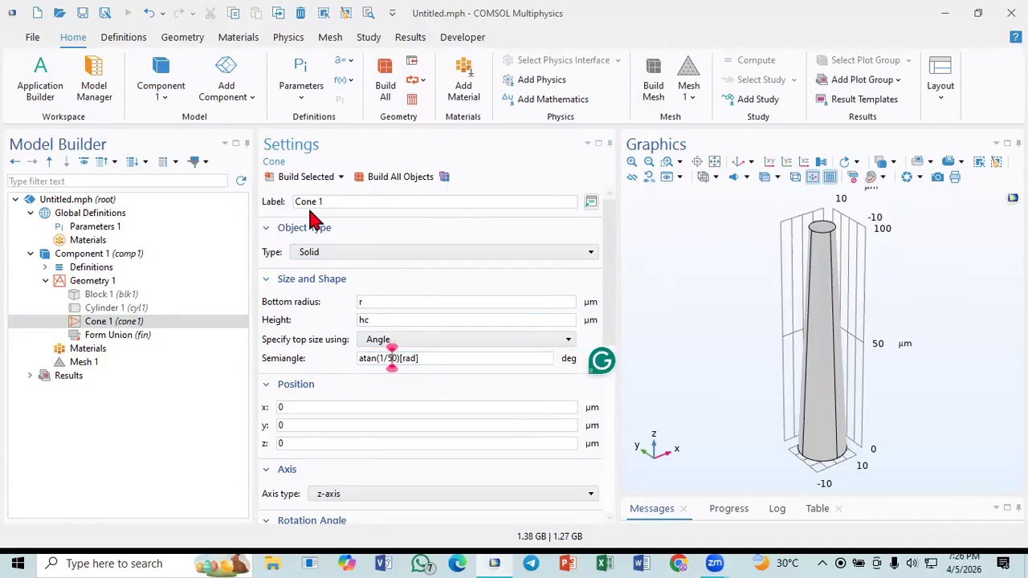
left_click(304, 177)
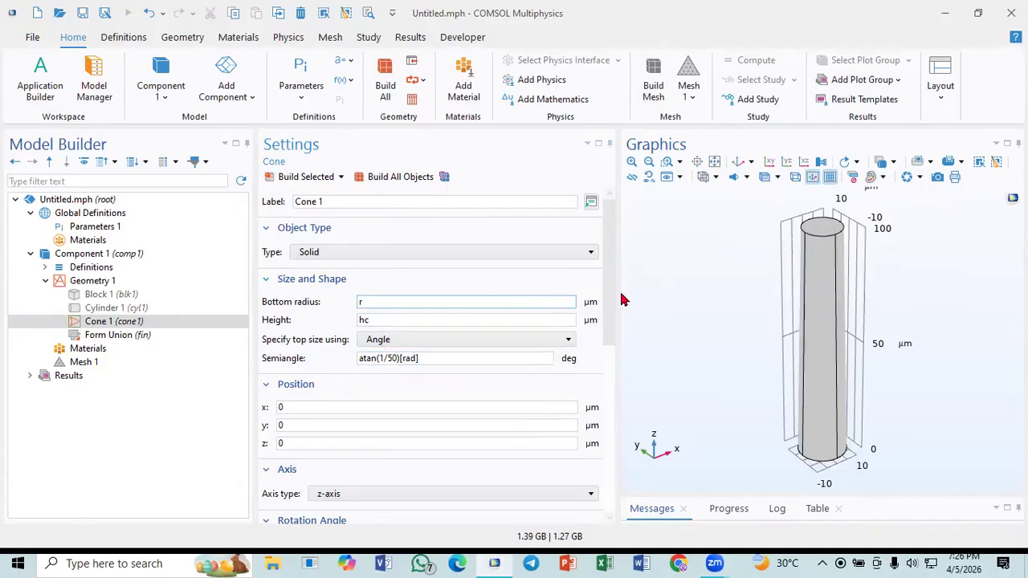
Try to build the cone with a semiangle of atan(1/5)[rad]
left_click(399, 359)
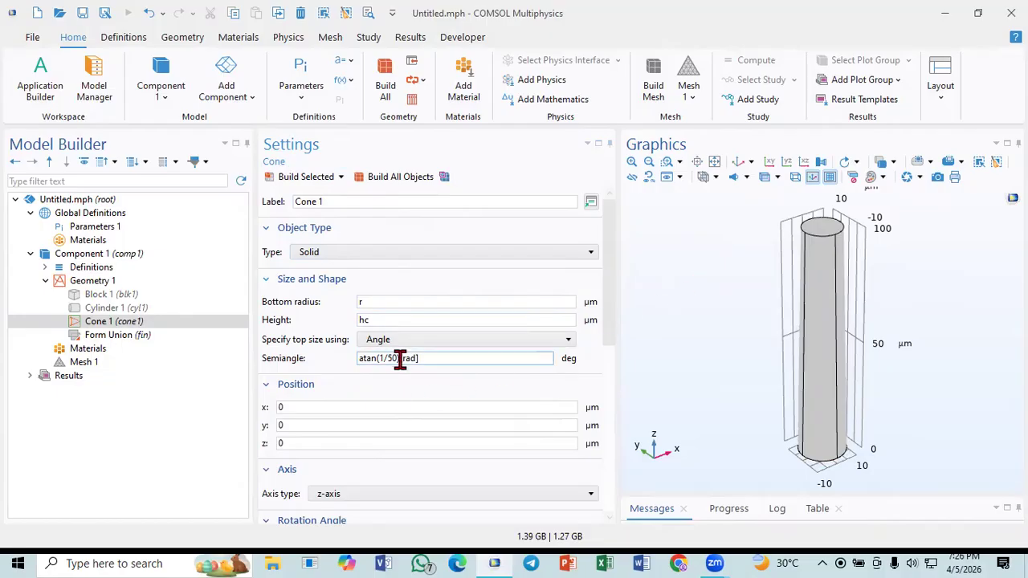
left_click(391, 358)
key("Delete")
left_click(316, 178)
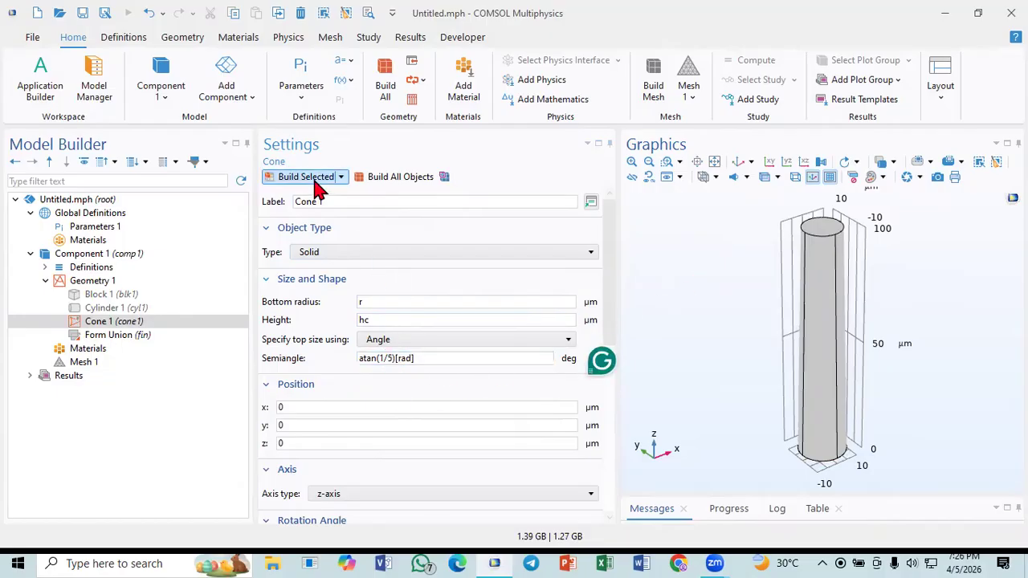
left_click(615, 229)
Set the cone's semiangle to atan(1/10)[rad], build it, and inspect its tip up close
left_click(395, 358)
key("BackSpace")
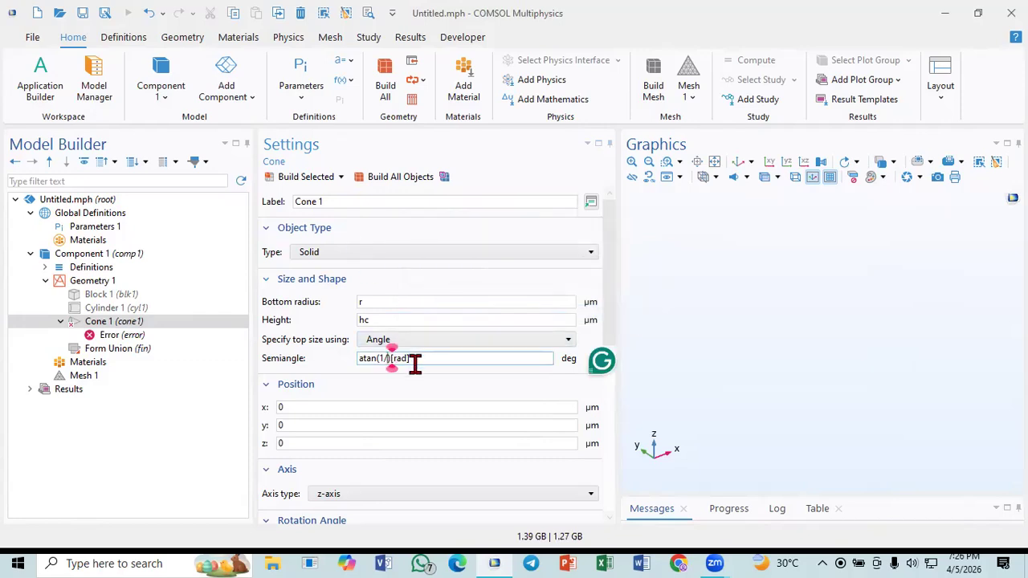
type("10")
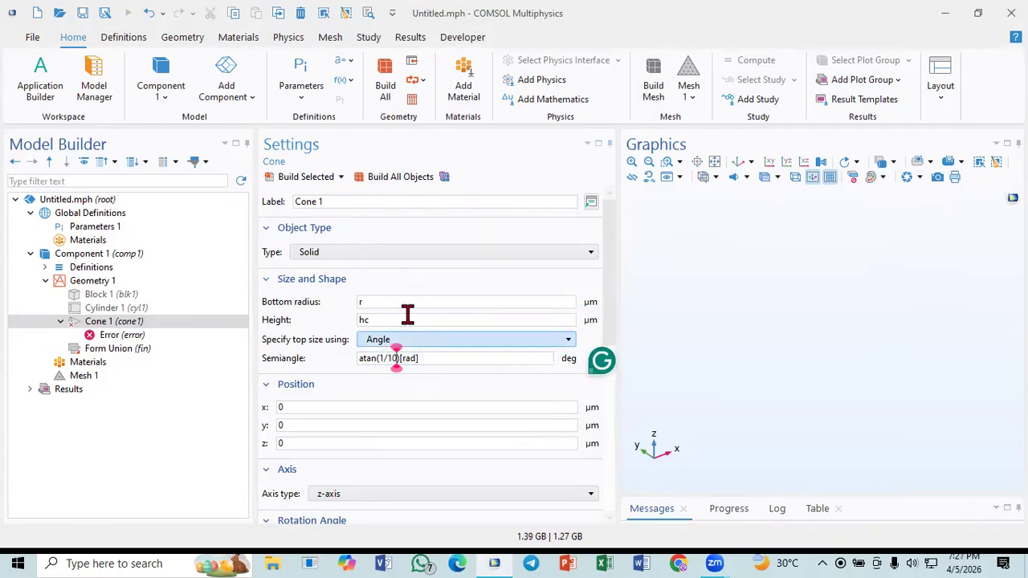
left_click(299, 177)
left_click(667, 161)
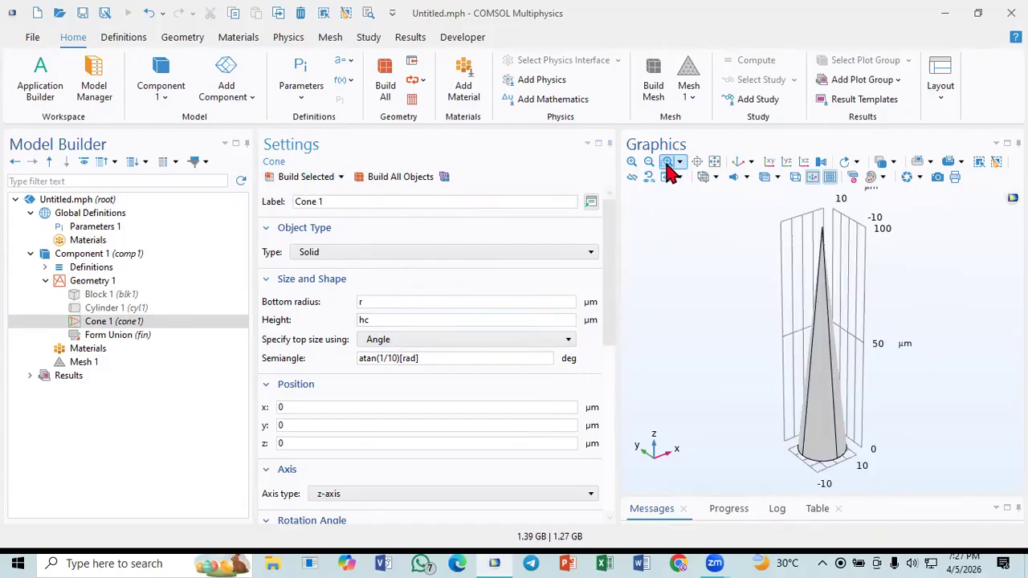
left_click_drag(812, 227, 839, 244)
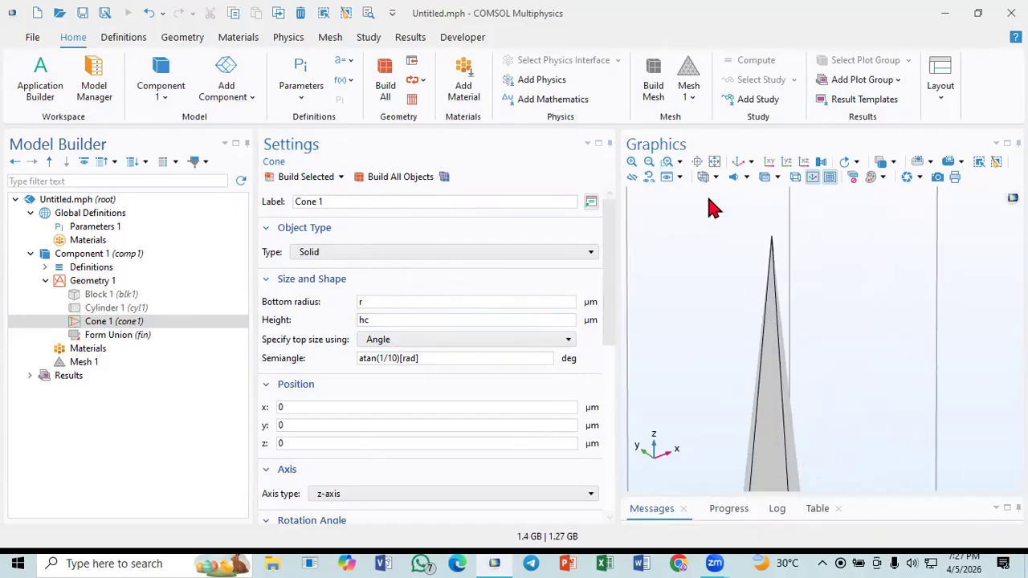
Specify the cone's top size by Radius again, with a top radius of 1 µm, and rebuild it
left_click(392, 339)
left_click(394, 354)
left_click(402, 342)
left_click(402, 372)
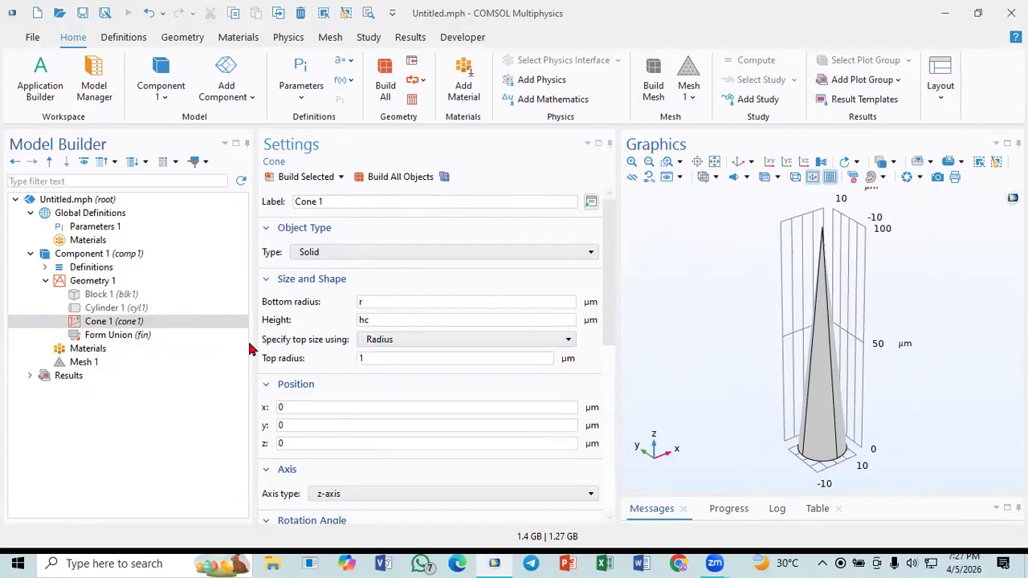
left_click(296, 178)
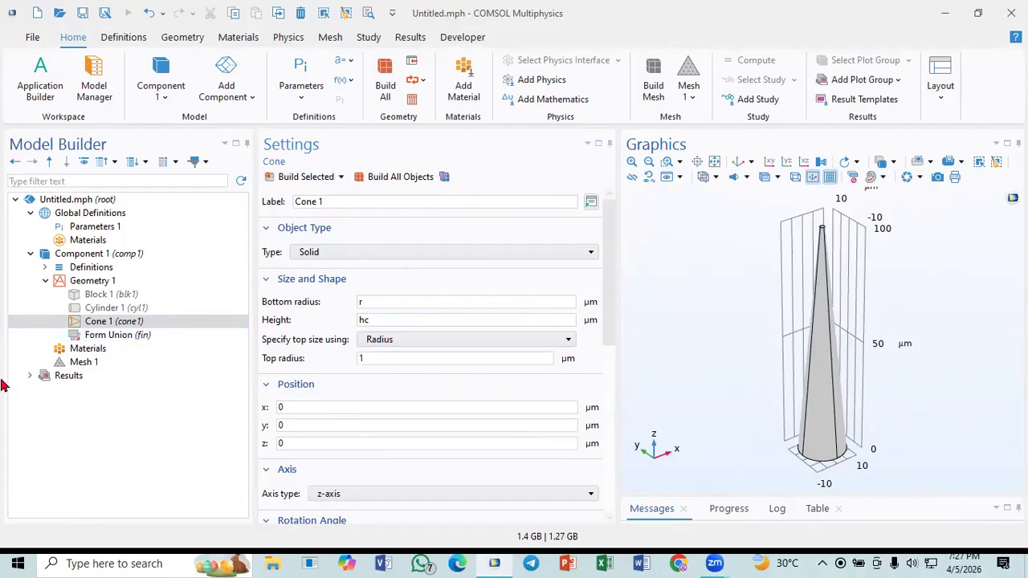
Add a sphere with the default 1 µm radius to the geometry and build it
left_click(85, 282)
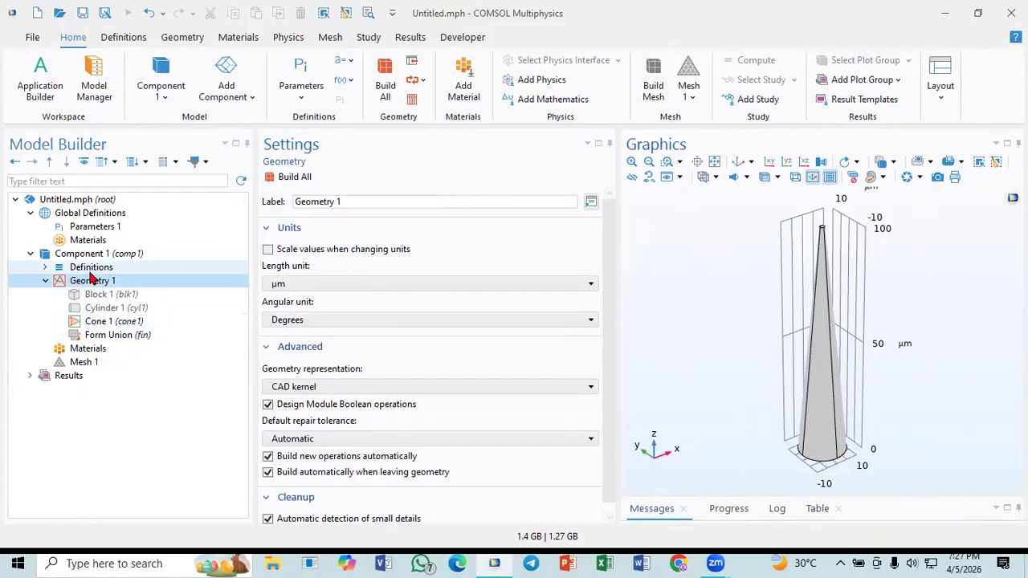
right_click(91, 270)
left_click(92, 283)
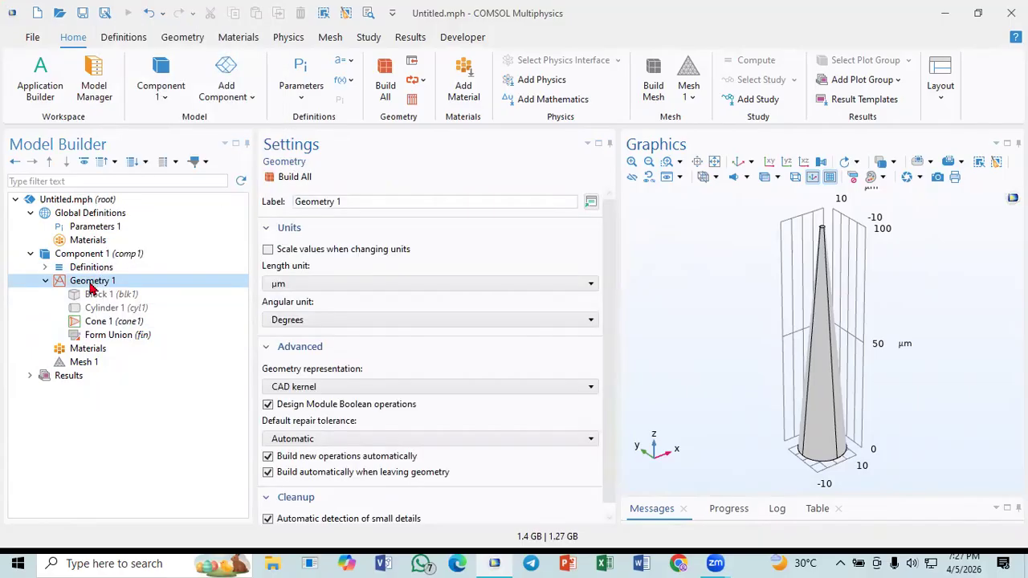
right_click(91, 286)
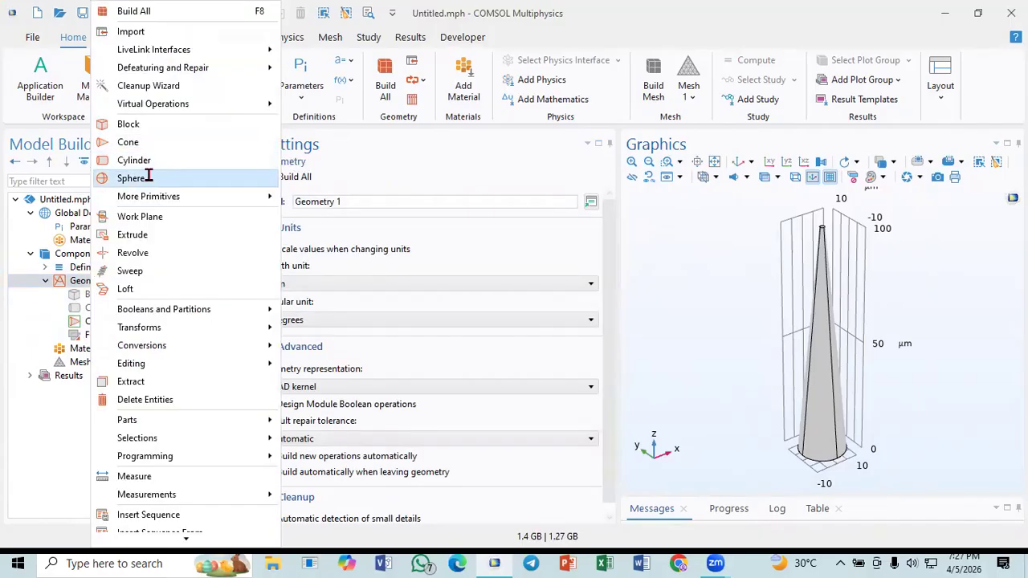
left_click(133, 177)
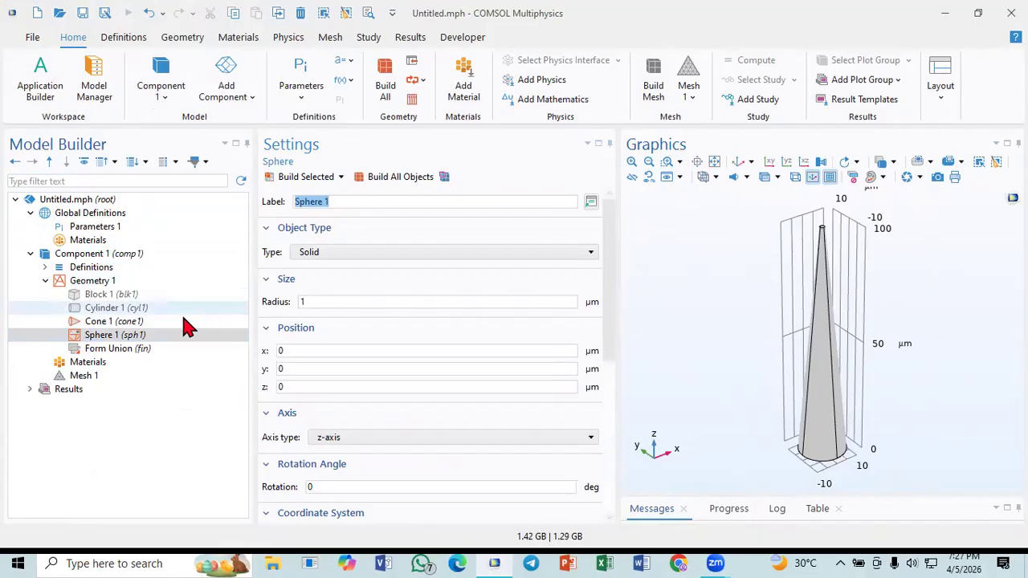
left_click(310, 180)
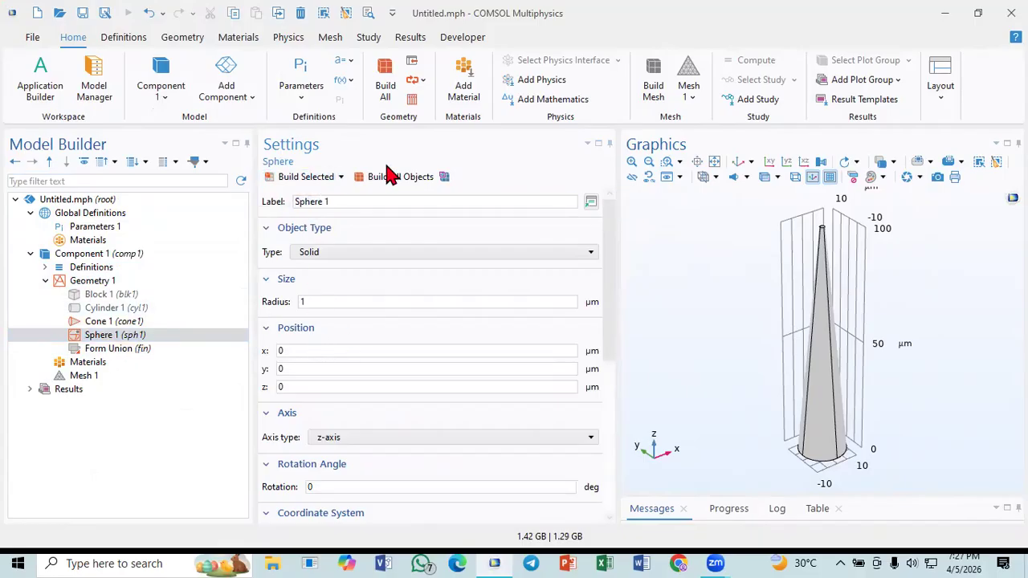
Disable the cone and build all objects to show the sphere alone
left_click(109, 322)
right_click(109, 322)
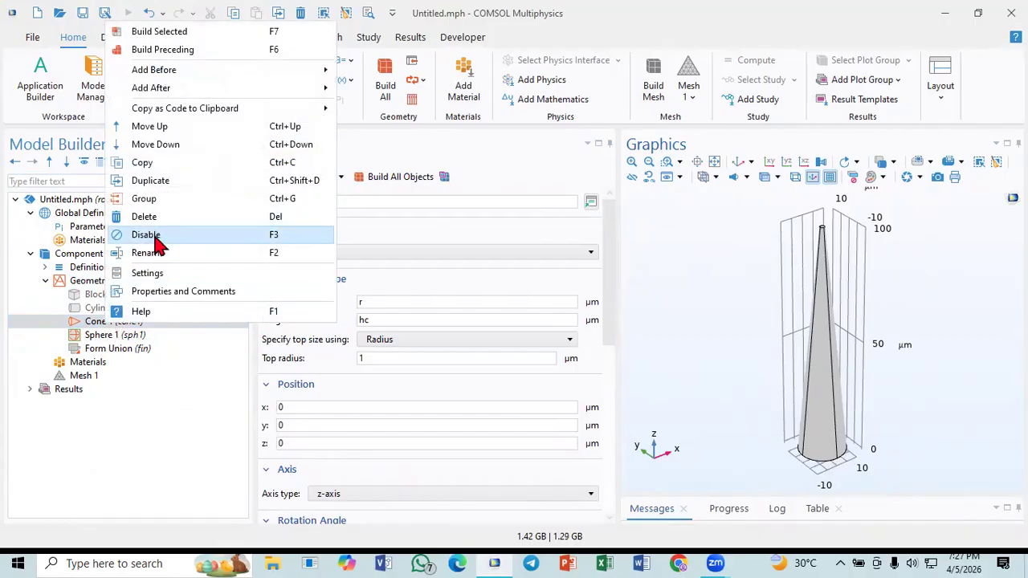
left_click(157, 241)
left_click(379, 180)
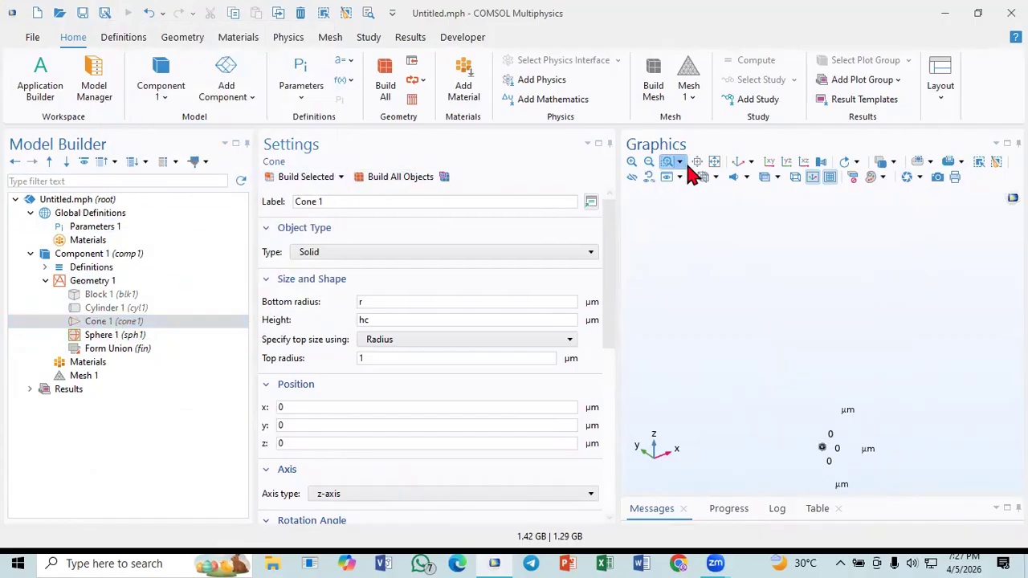
left_click(714, 161)
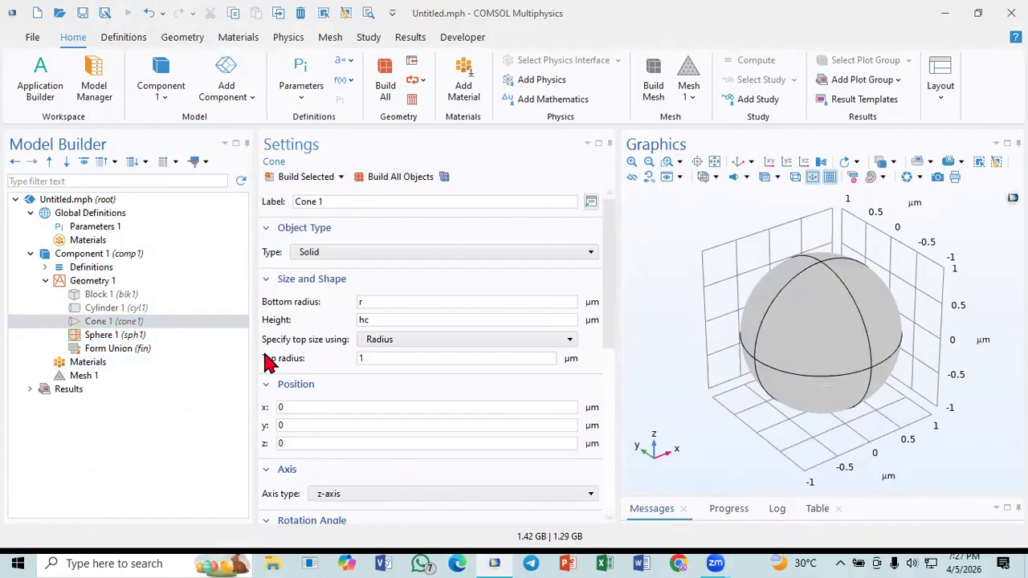
left_click(92, 283)
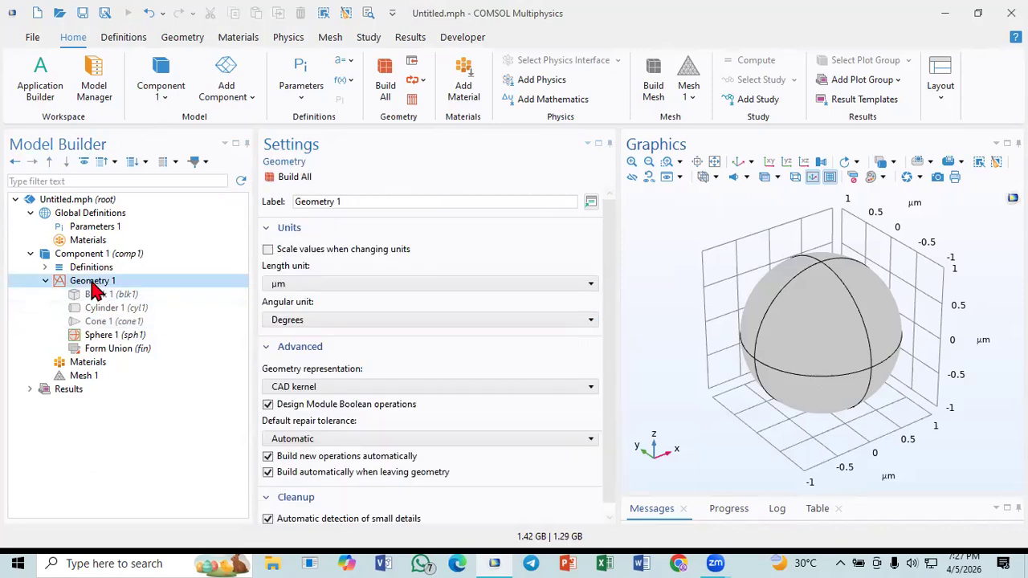
right_click(95, 291)
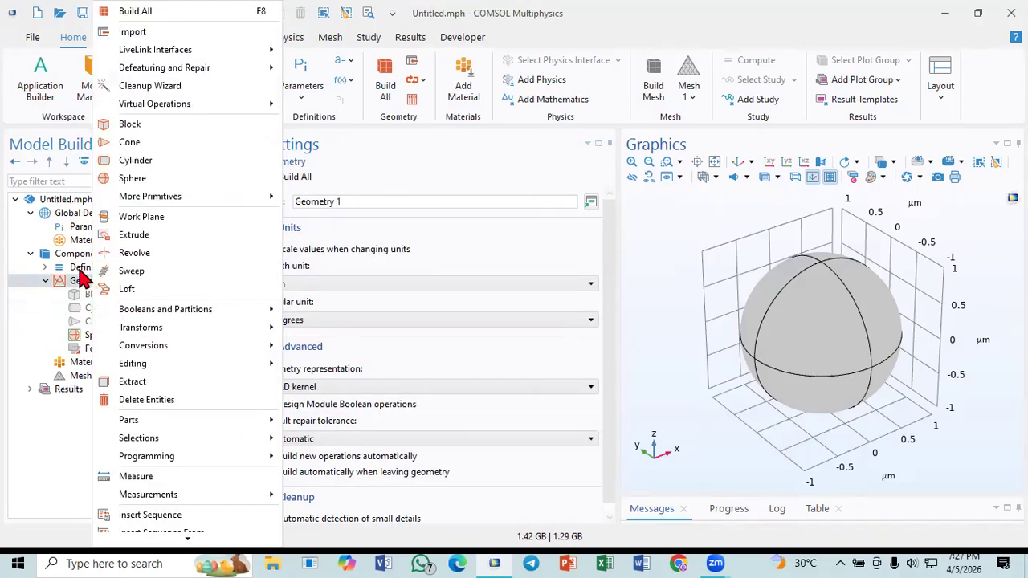
mouse_move(221, 201)
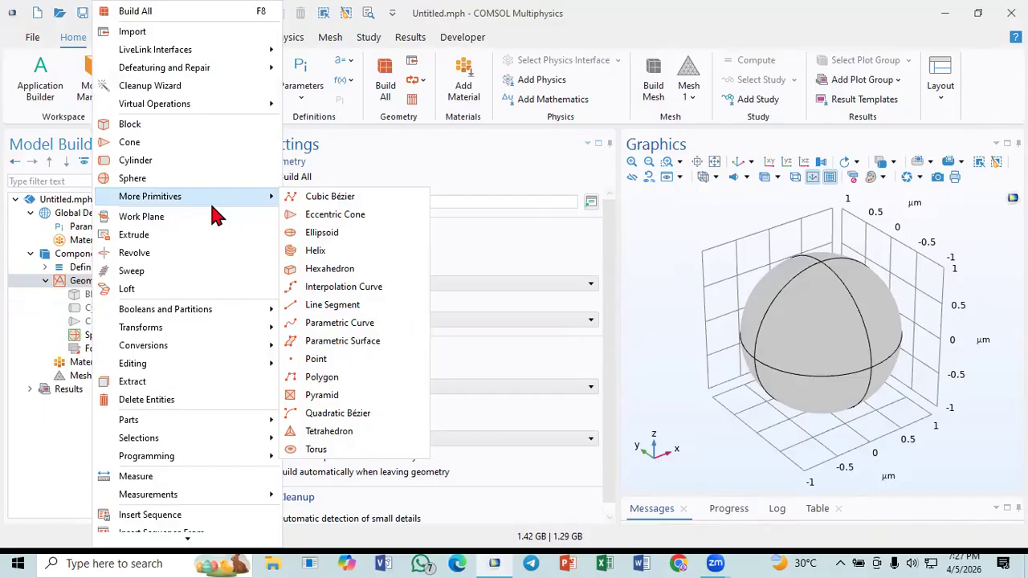
Disable the sphere in the geometry sequence
left_click(82, 337)
right_click(82, 339)
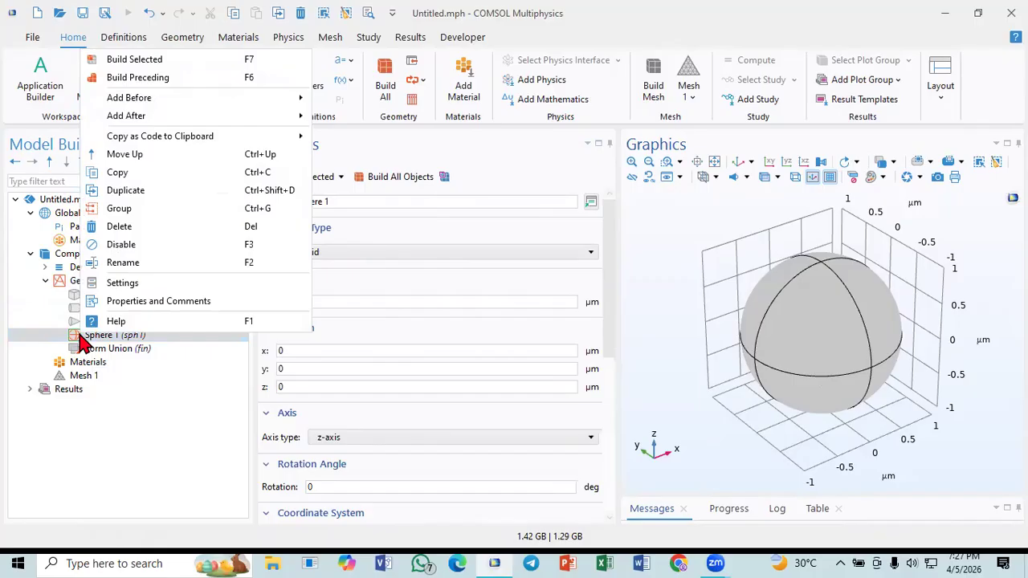
left_click(108, 261)
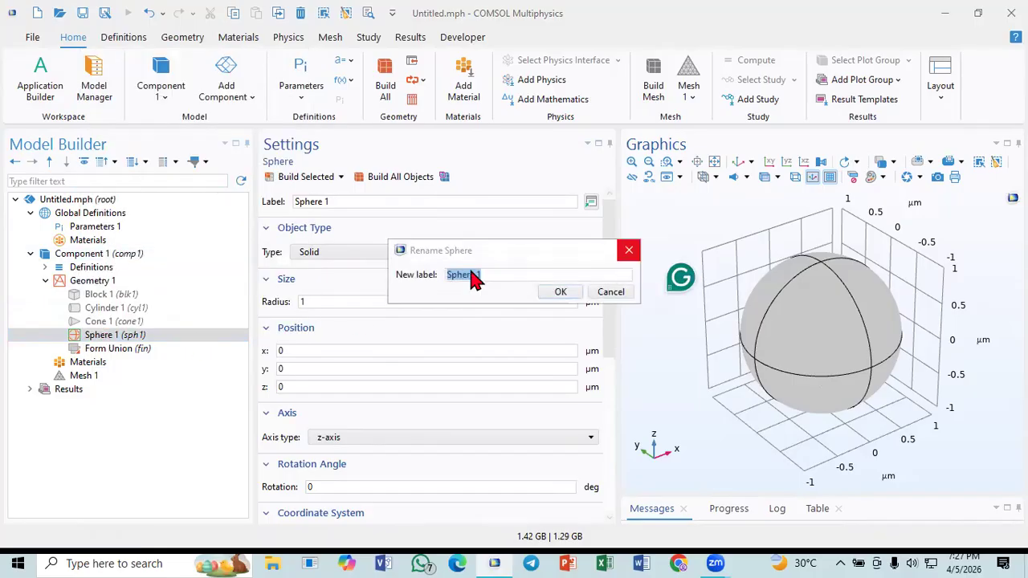
left_click(629, 251)
right_click(117, 335)
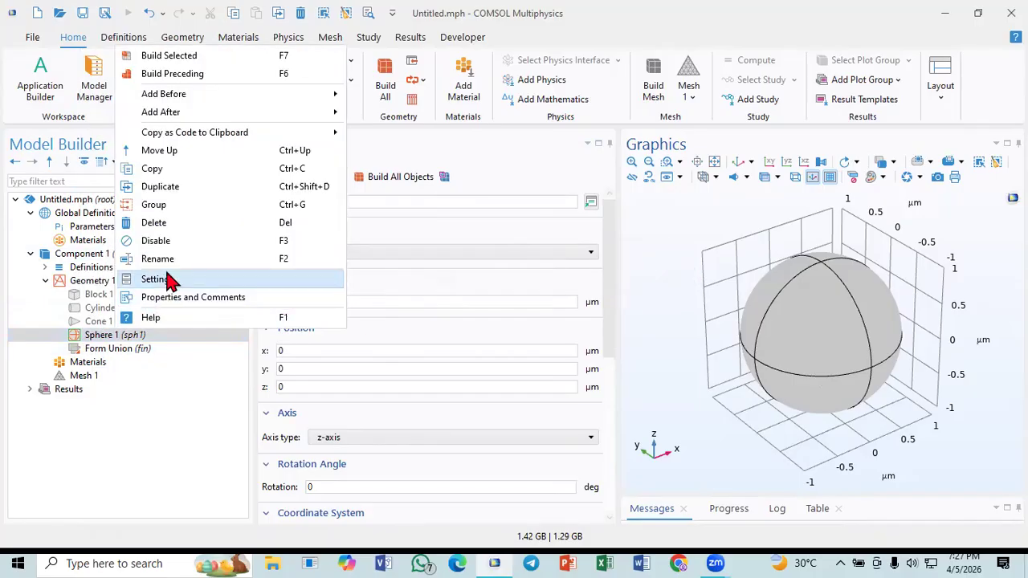
left_click(166, 241)
Enable the block in the geometry sequence again and build it
left_click(109, 307)
left_click(101, 294)
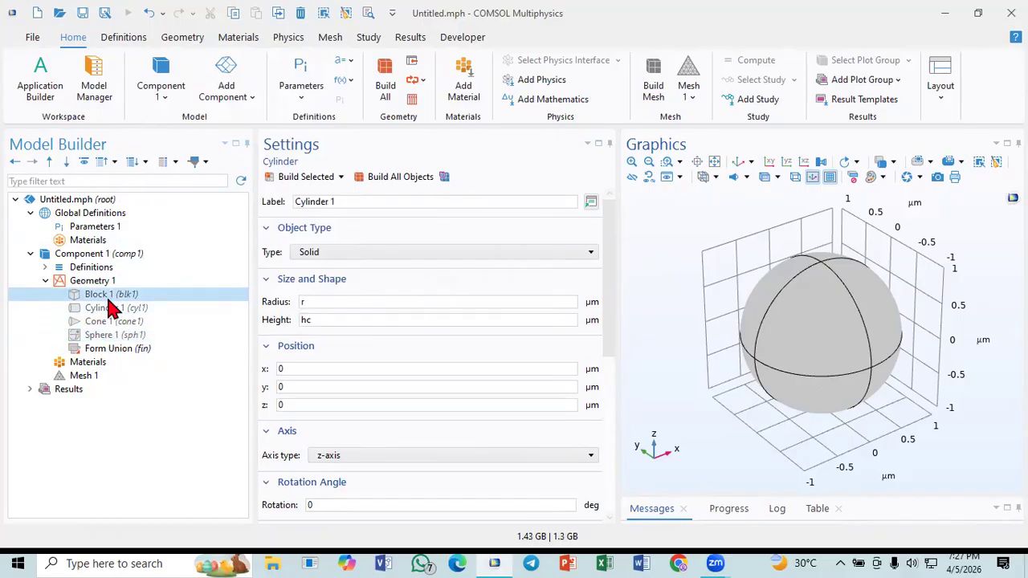
right_click(122, 295)
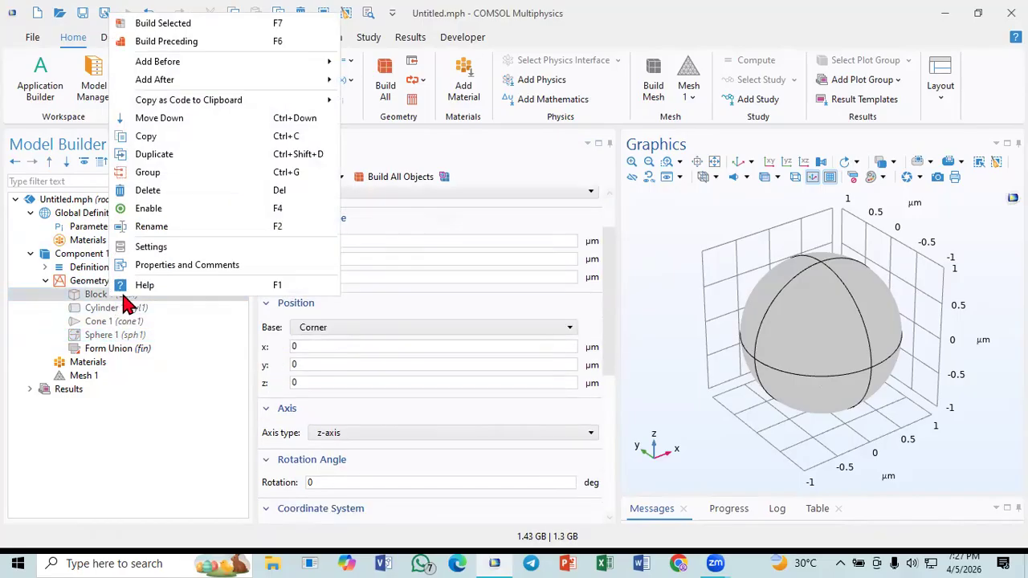
left_click(145, 209)
left_click(303, 177)
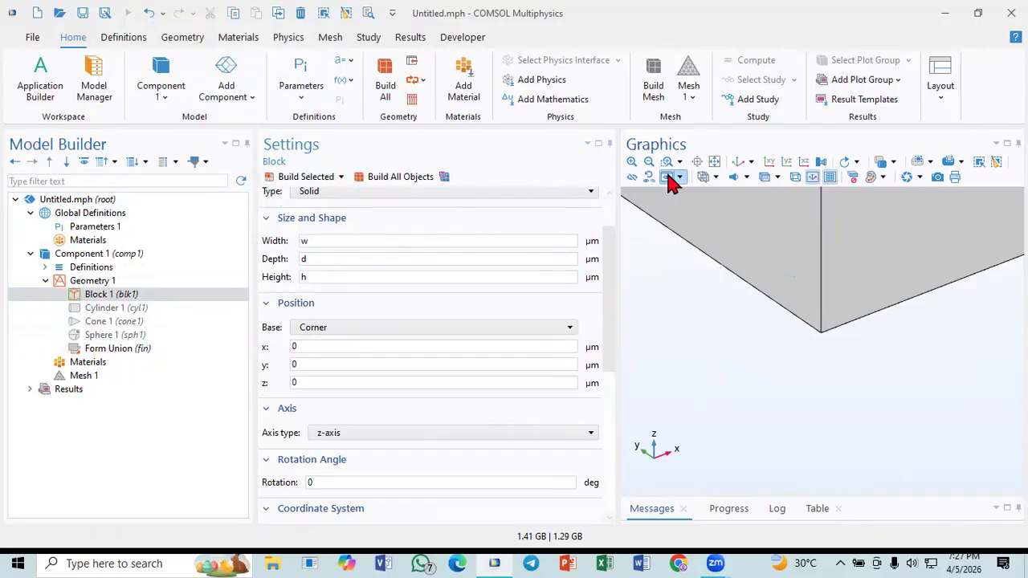
left_click(714, 161)
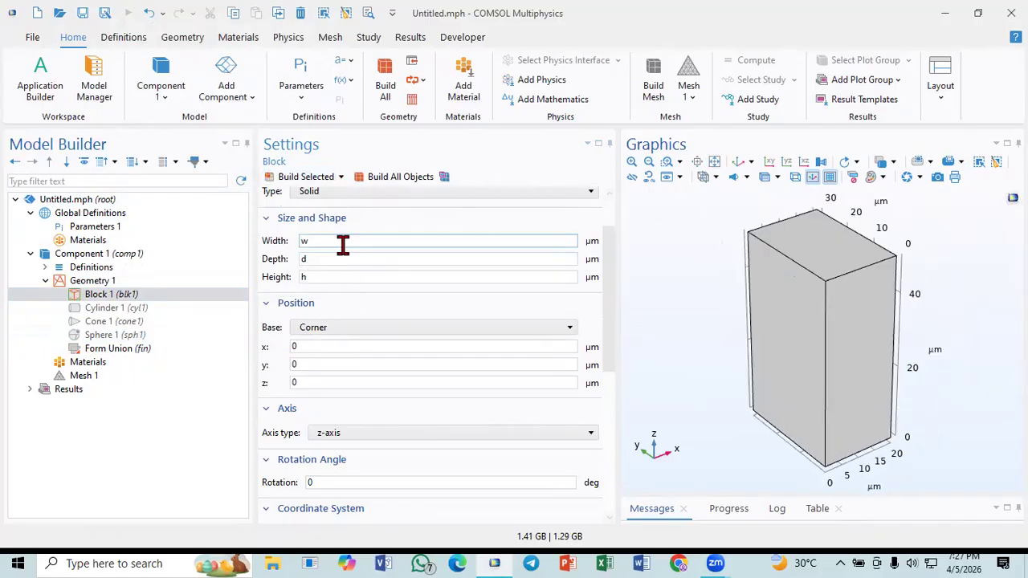
left_click(306, 259)
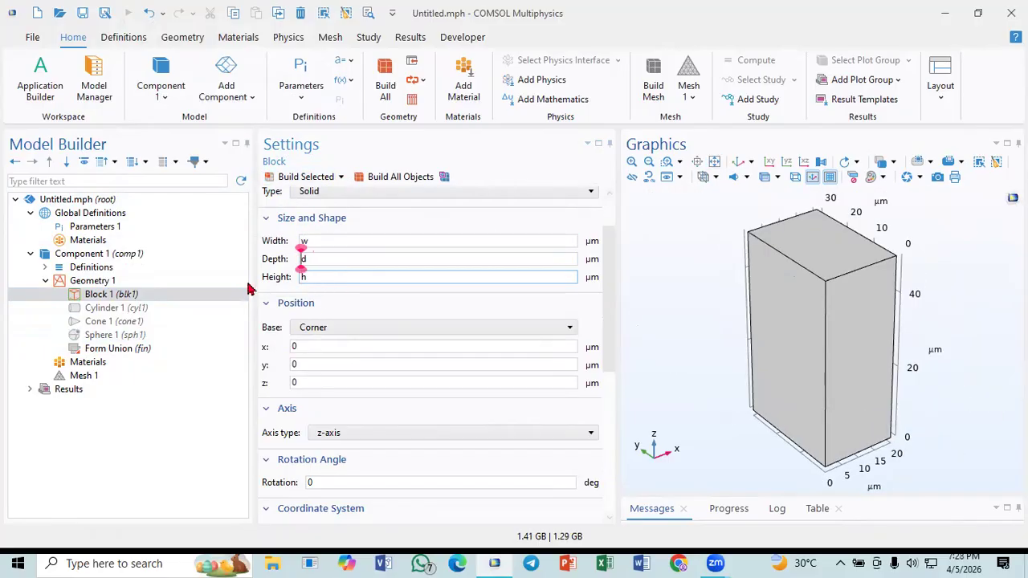
double_click(303, 277)
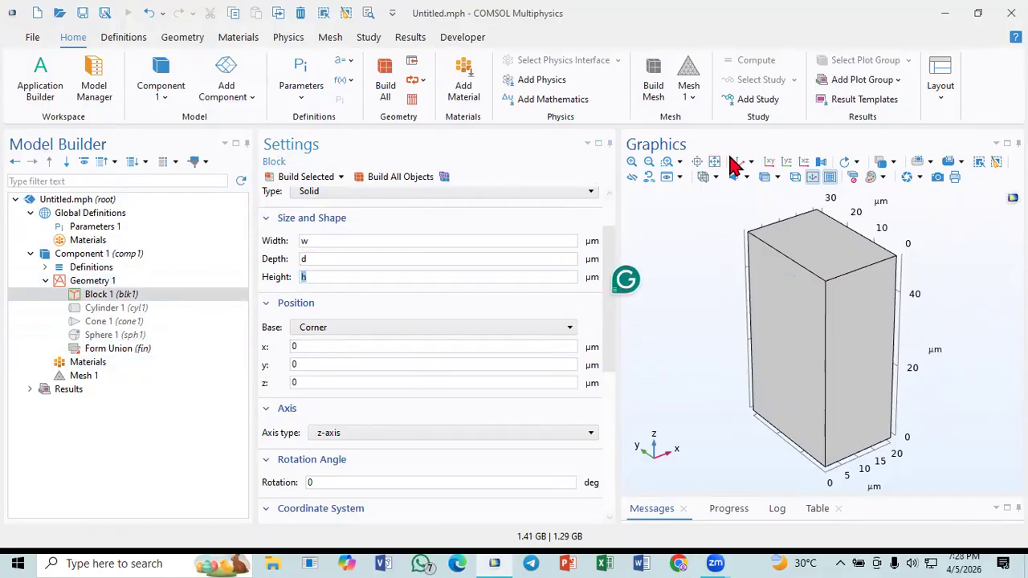
left_click(161, 285)
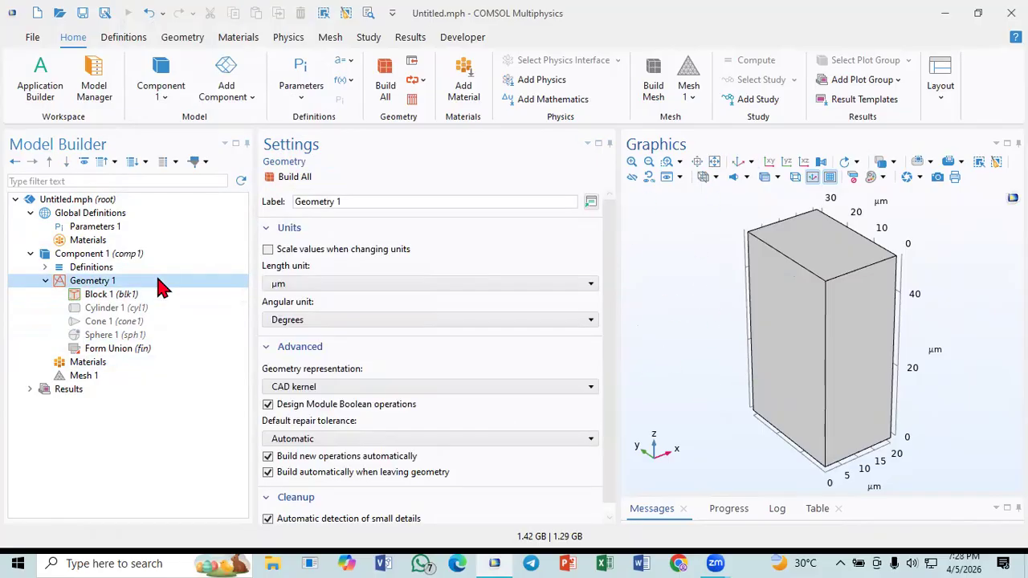
right_click(163, 287)
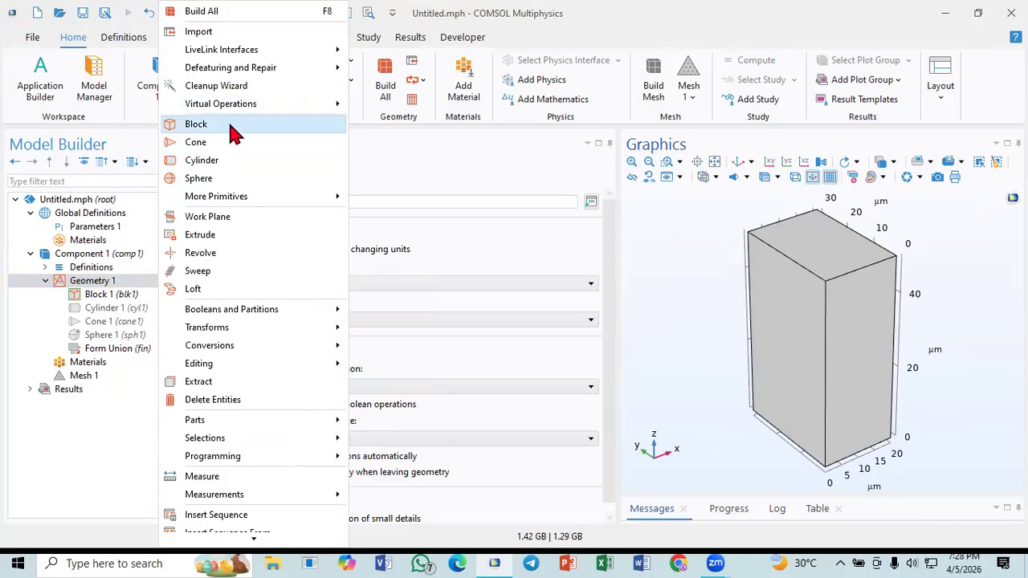
mouse_move(259, 199)
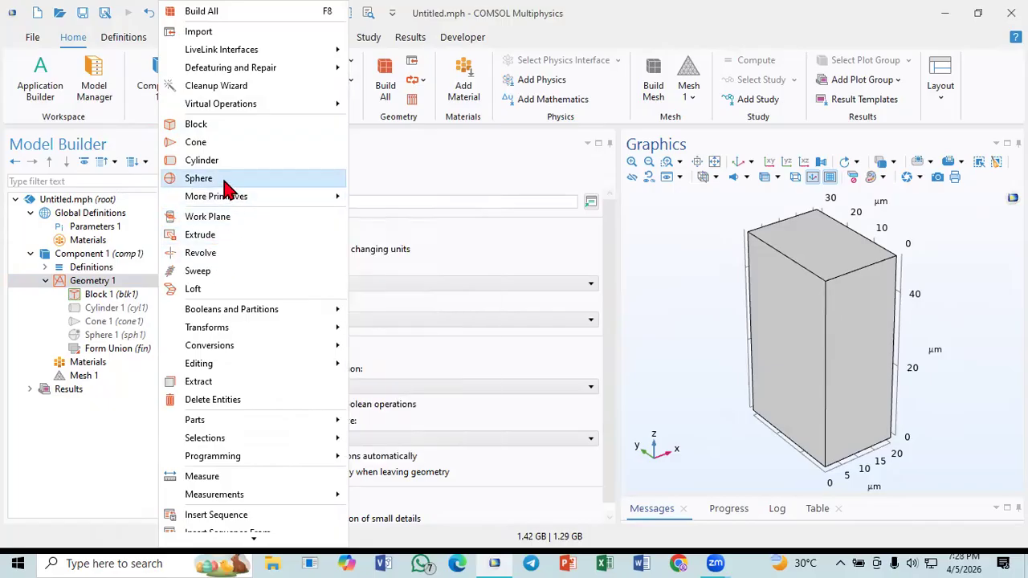
mouse_move(230, 207)
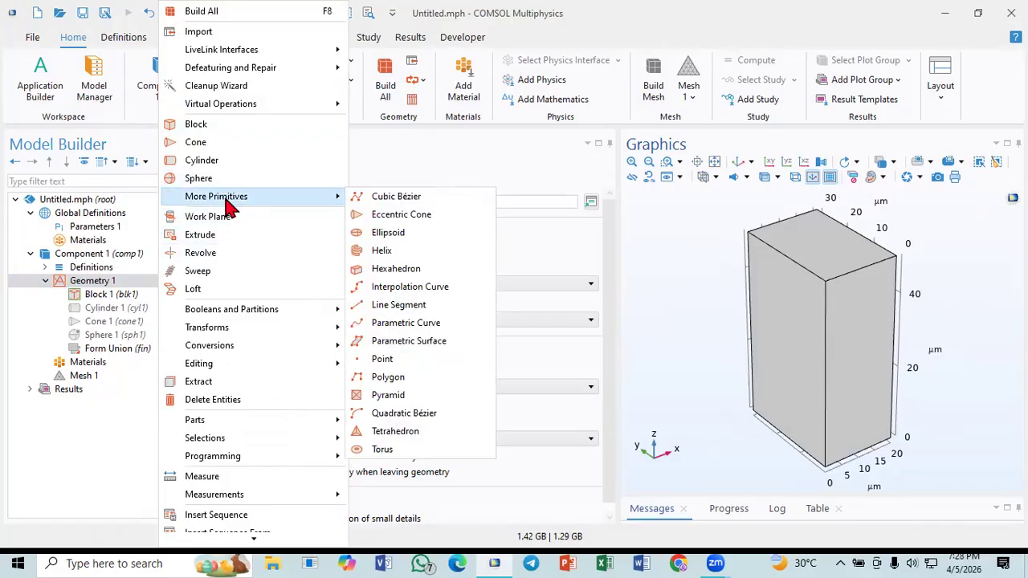
left_click(719, 231)
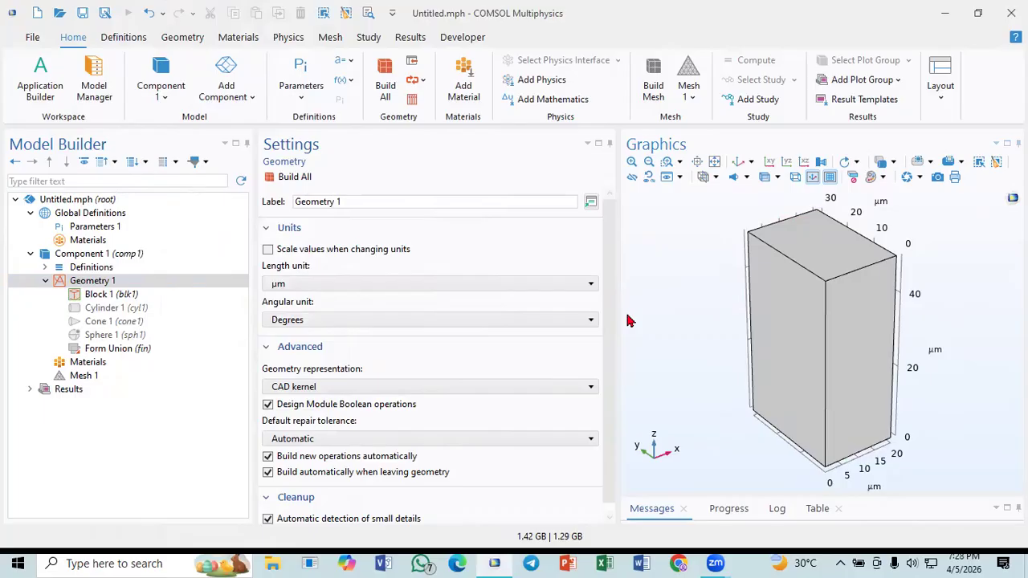
Add a solid hexahedron with the default vertex coordinates to the geometry after the block
right_click(138, 291)
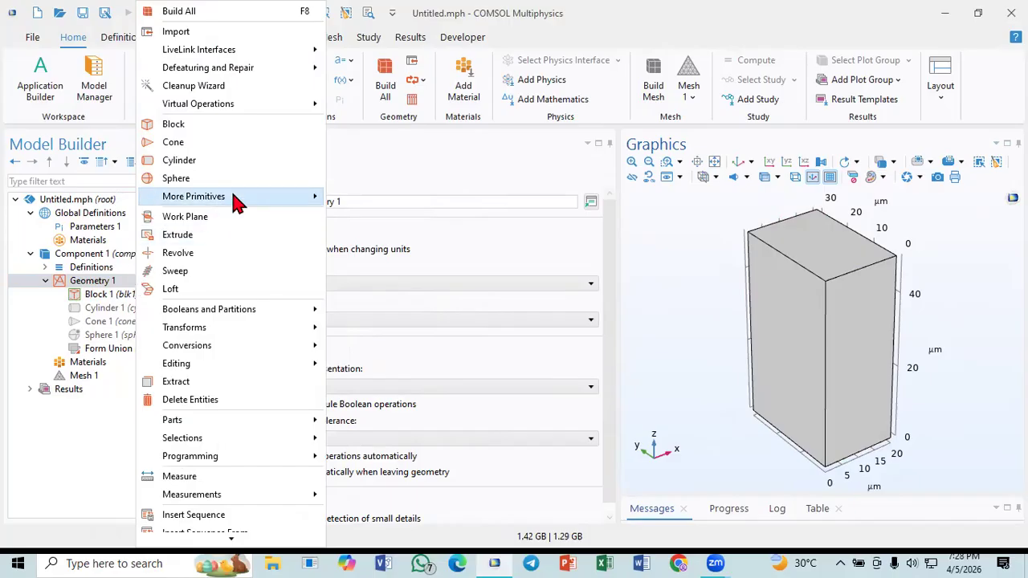
mouse_move(237, 203)
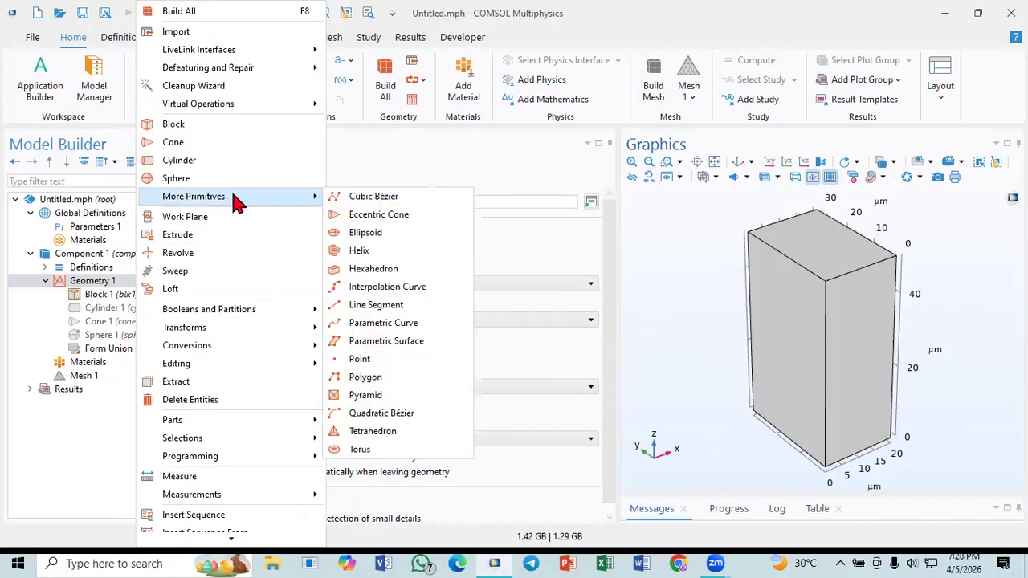
left_click(370, 272)
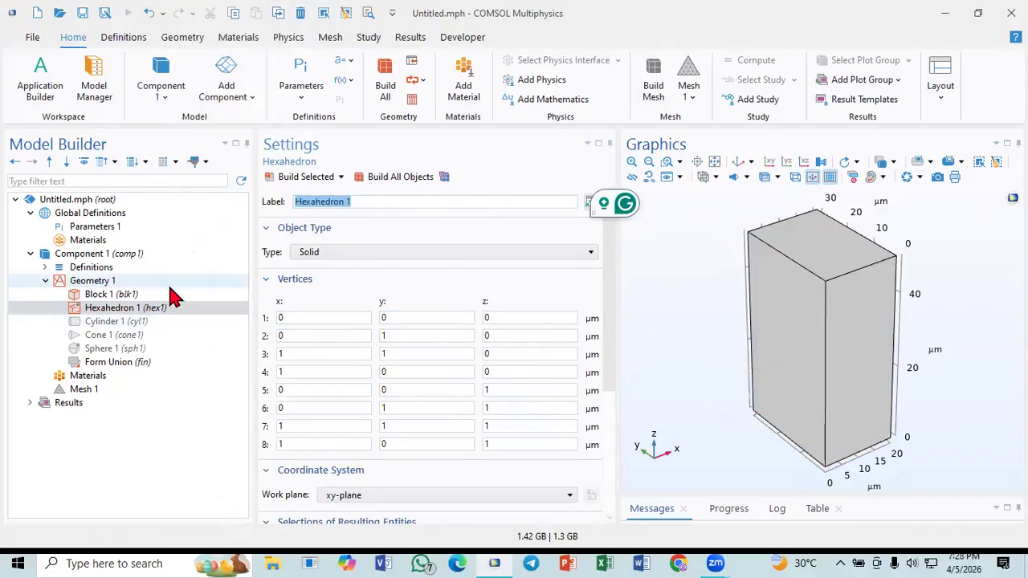
Disable the block and build the hexahedron alone, fitting the graphics view to it
left_click(153, 297)
right_click(153, 297)
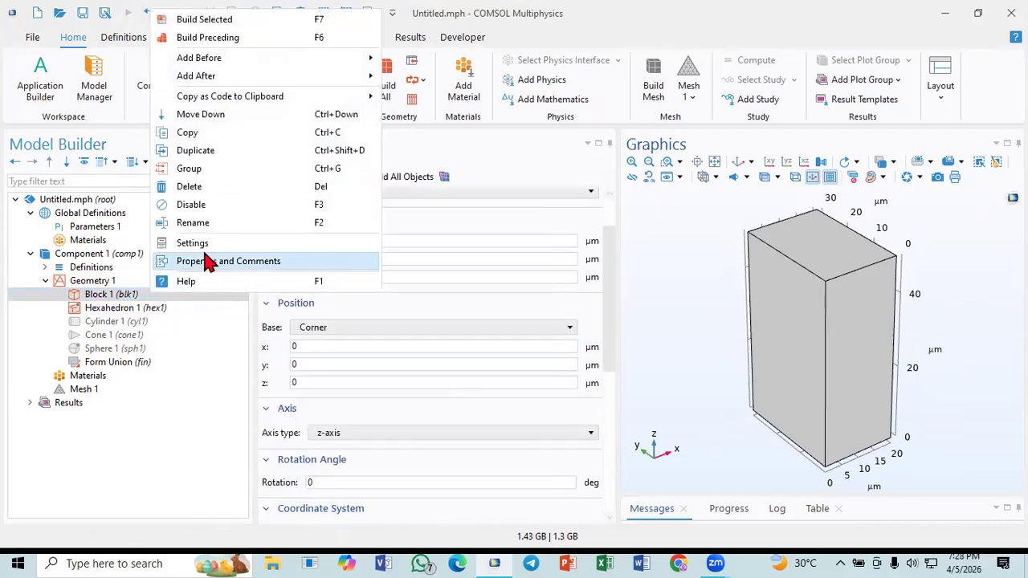
key("Escape")
left_click(172, 307)
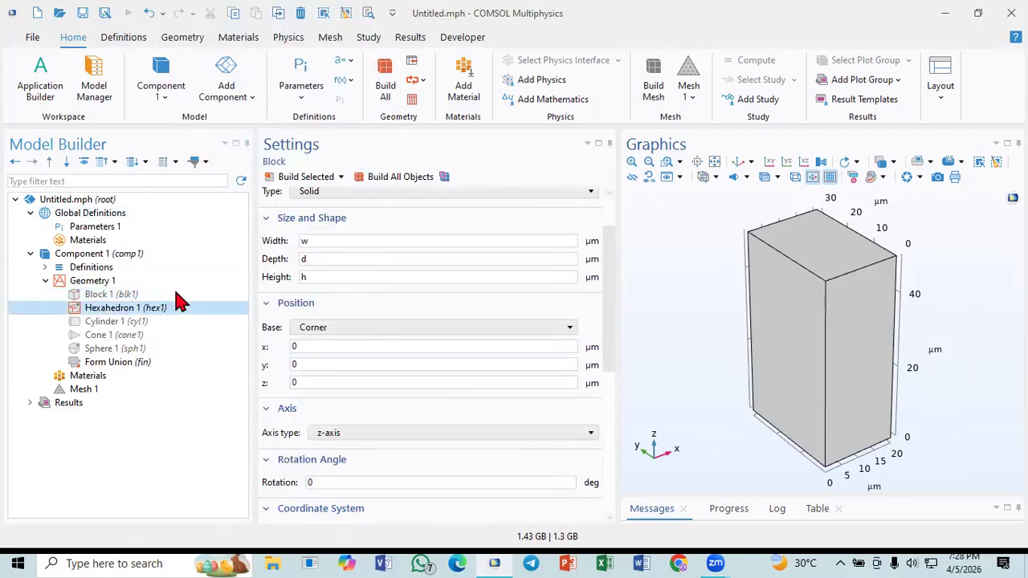
left_click(301, 182)
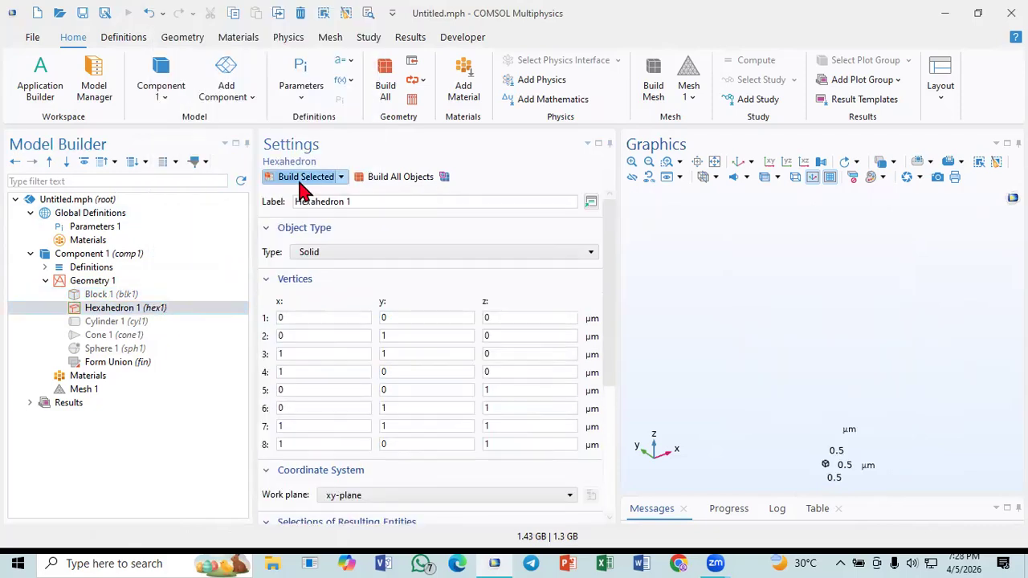
left_click(715, 161)
left_click(301, 318)
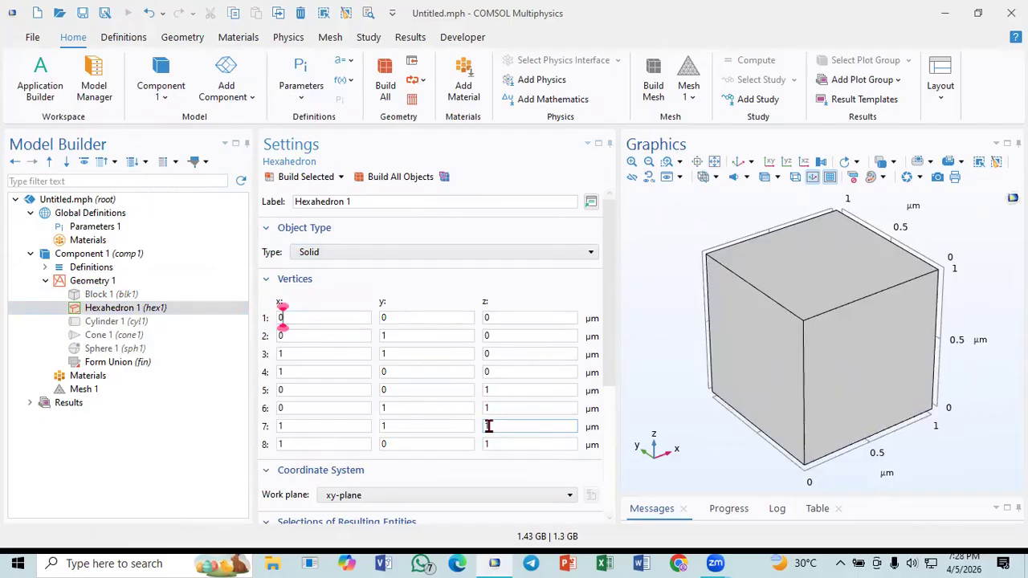
left_click(298, 335)
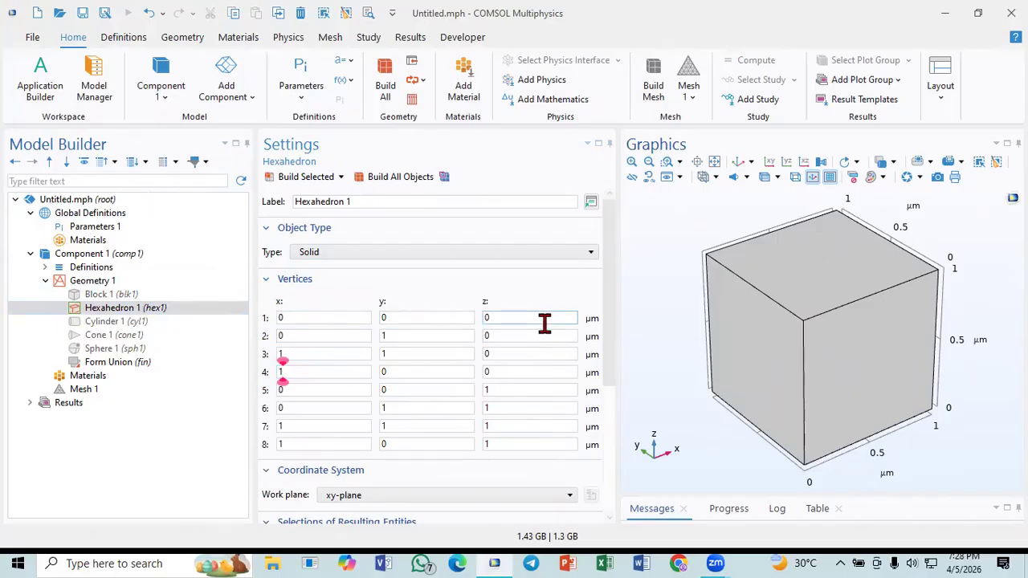
left_click(516, 334)
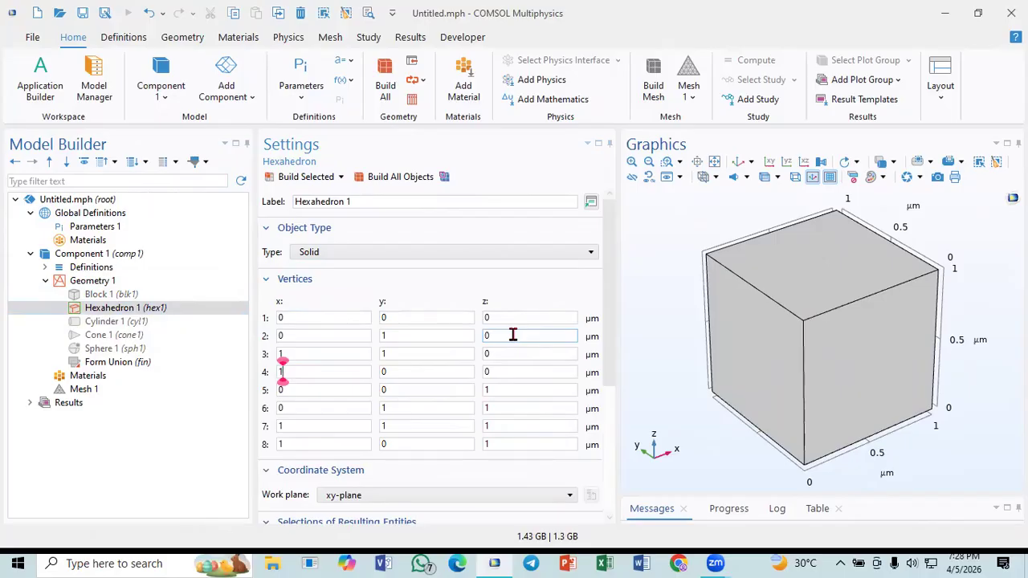
Disable the hexahedron in the geometry sequence and enable it again
left_click(126, 312)
right_click(126, 309)
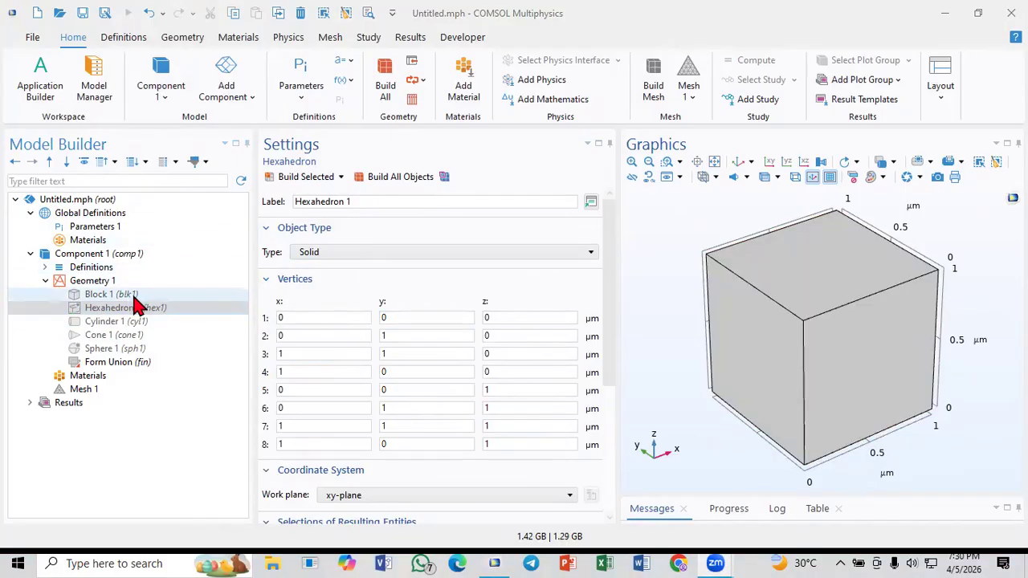
right_click(125, 307)
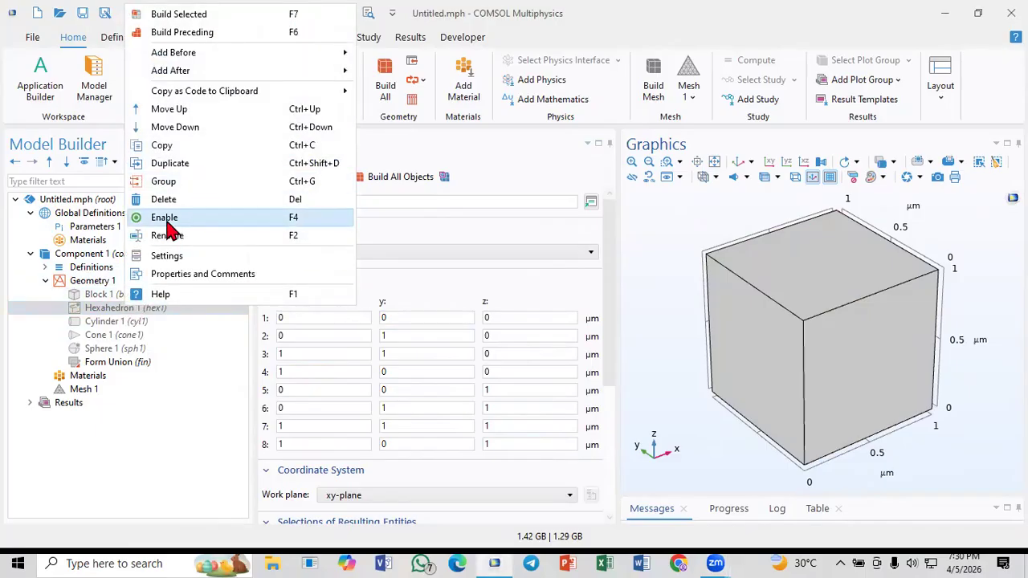
left_click(167, 219)
Build the hexahedron, and build all objects of the geometry with the other primitives left disabled
left_click(291, 178)
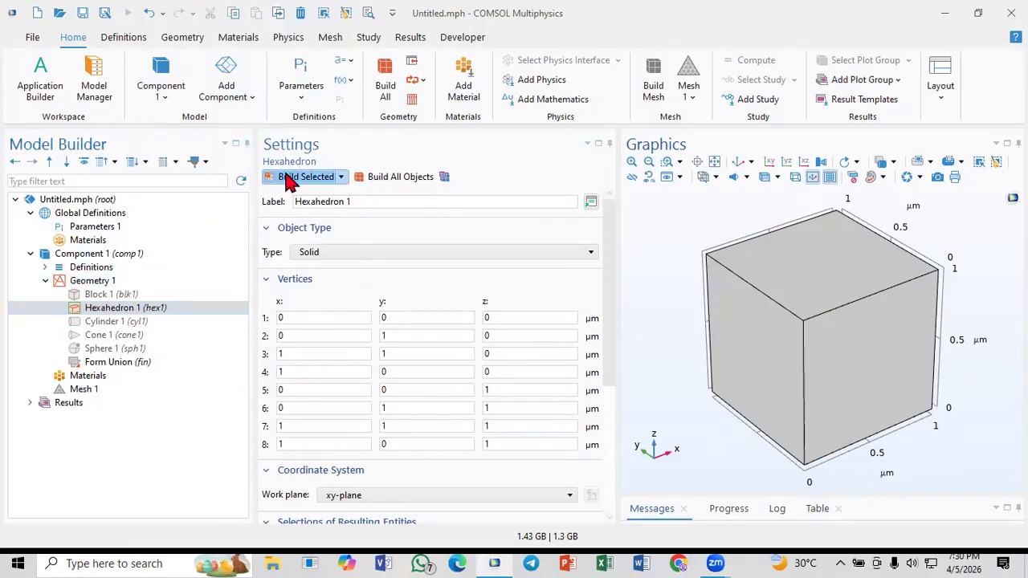
left_click(90, 305)
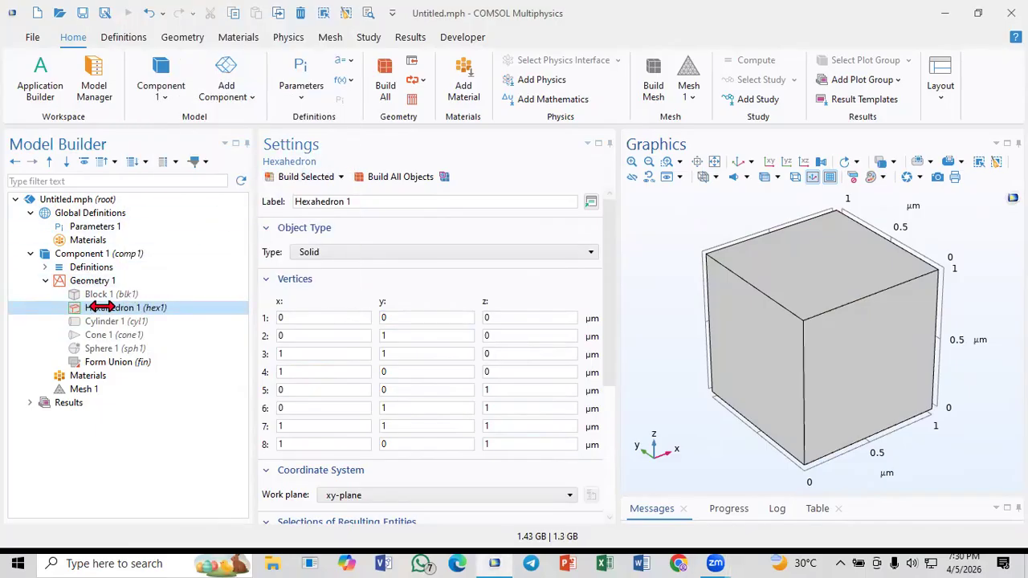
left_click(374, 176)
left_click(105, 310)
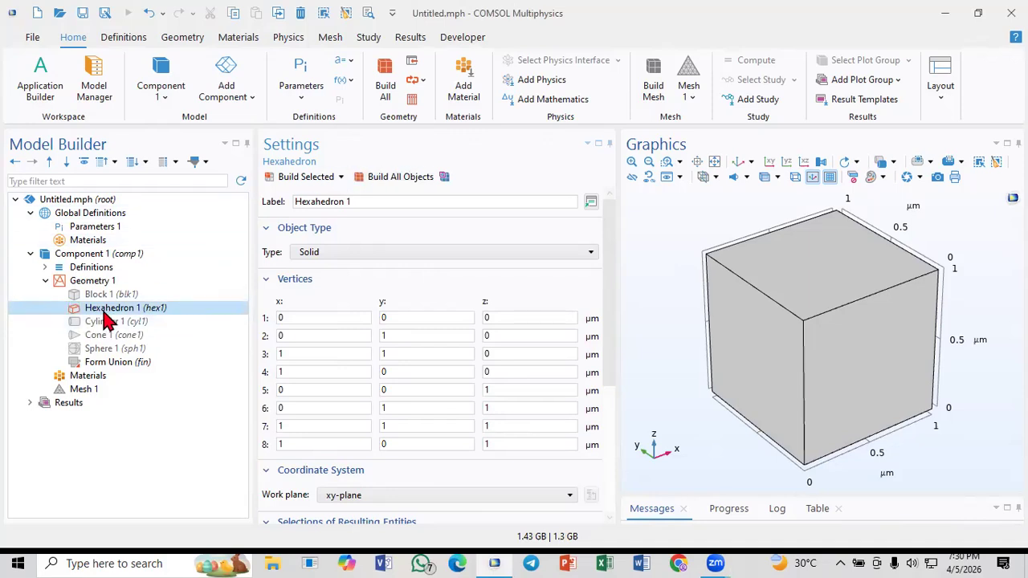
mouse_move(608, 294)
left_mouse_down()
mouse_move(608, 351)
mouse_move(595, 362)
mouse_move(608, 292)
left_mouse_up()
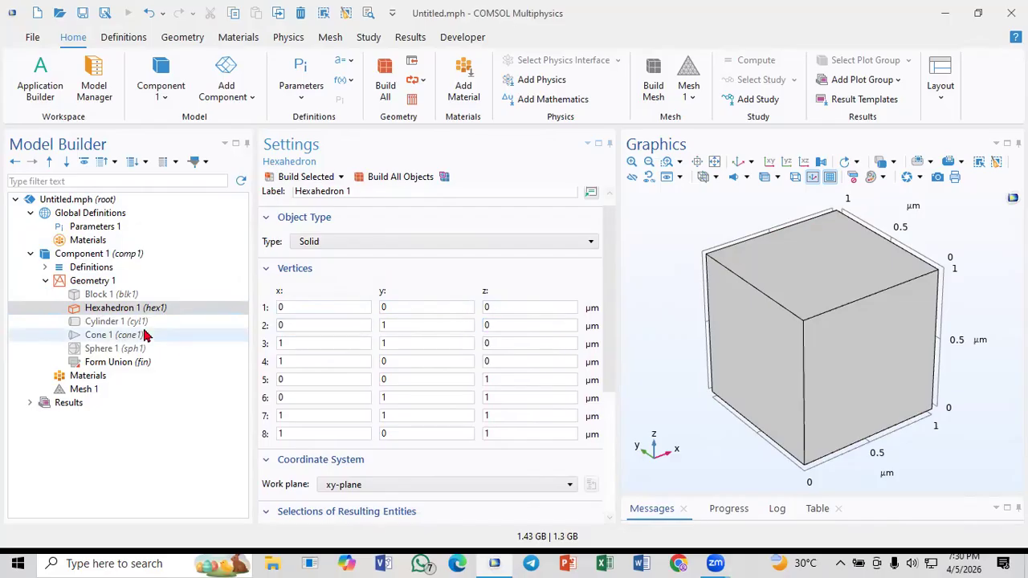
Disable Hexahedron 1 in the geometry sequence
right_click(135, 313)
left_click(186, 227)
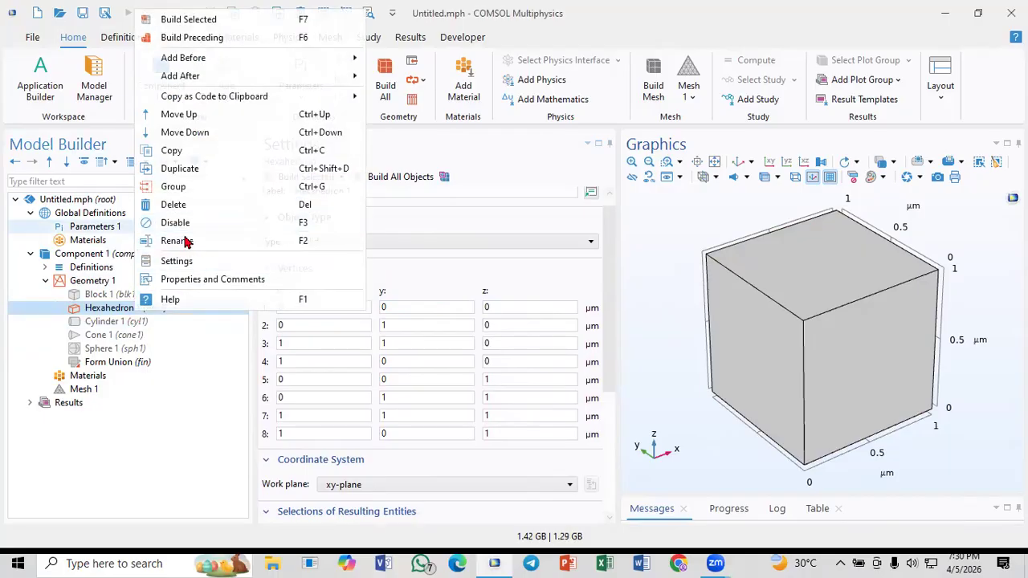
Add a pyramid primitive to Geometry 1, build it with its default dimensions and show it in the default 3D view
left_click(139, 283)
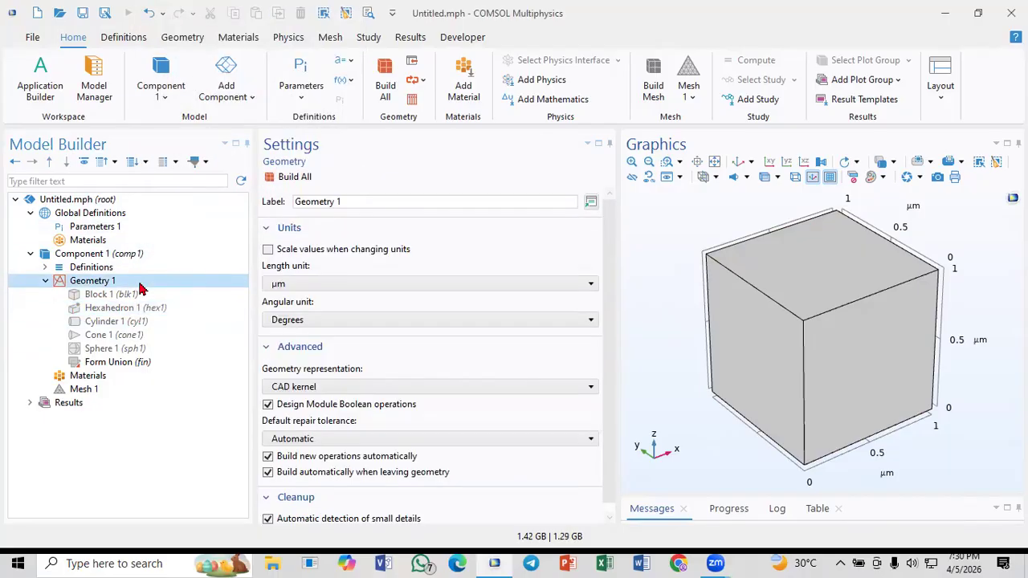
right_click(139, 287)
mouse_move(178, 199)
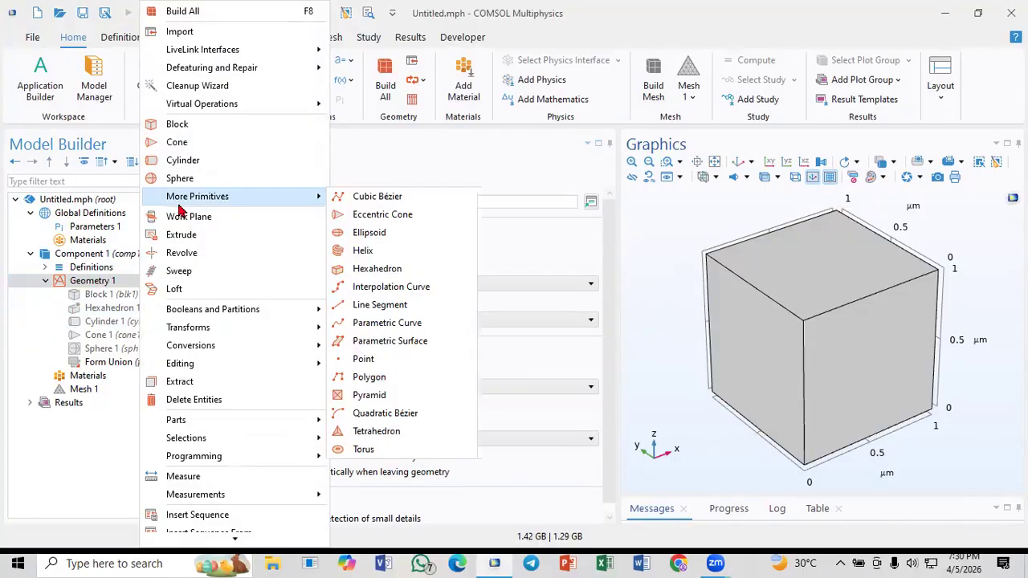
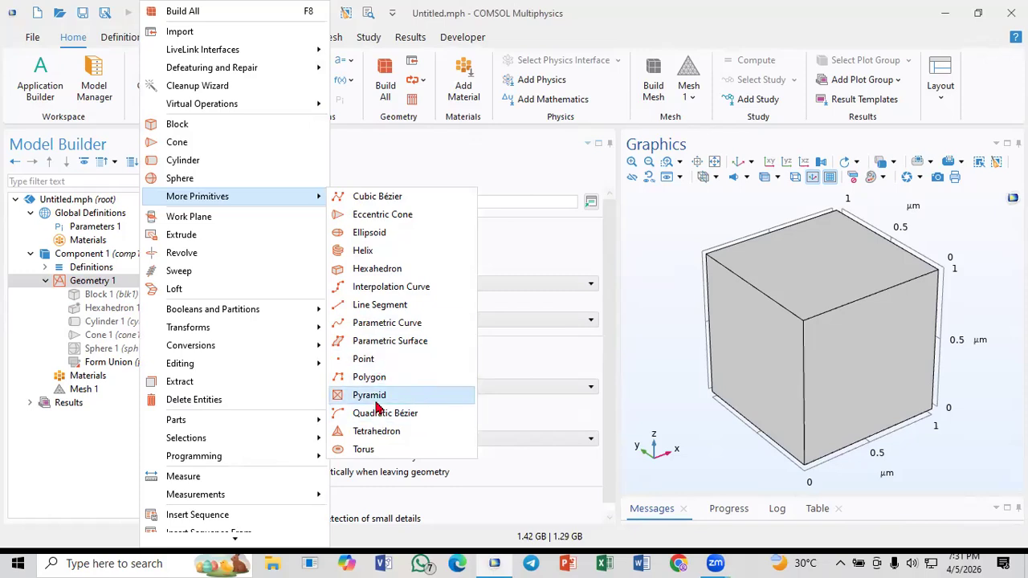
left_click(371, 395)
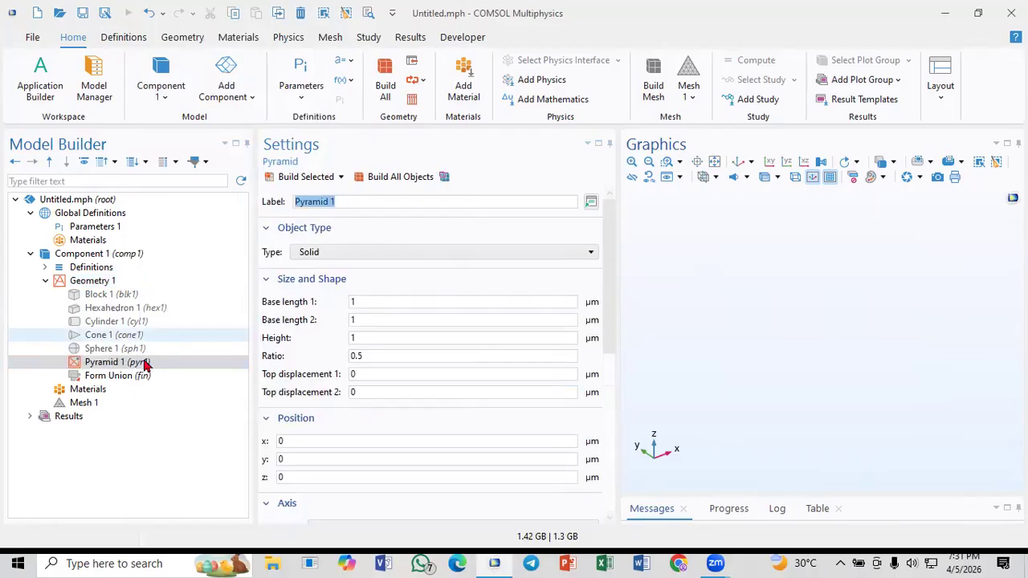
left_click(321, 178)
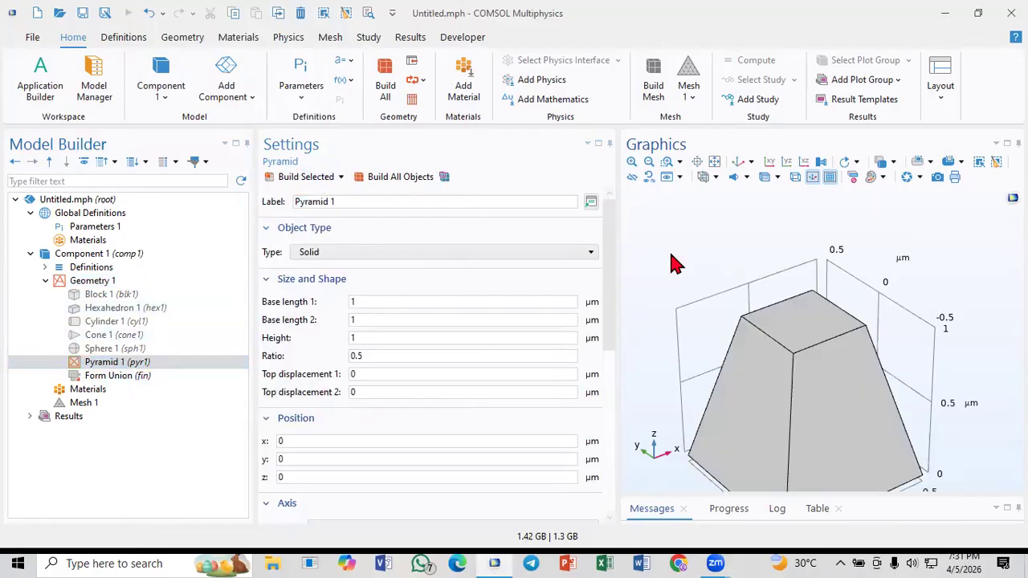
left_click(739, 164)
Set the pyramid's ratio to 1 and rebuild it
left_click(374, 304)
left_click(374, 356)
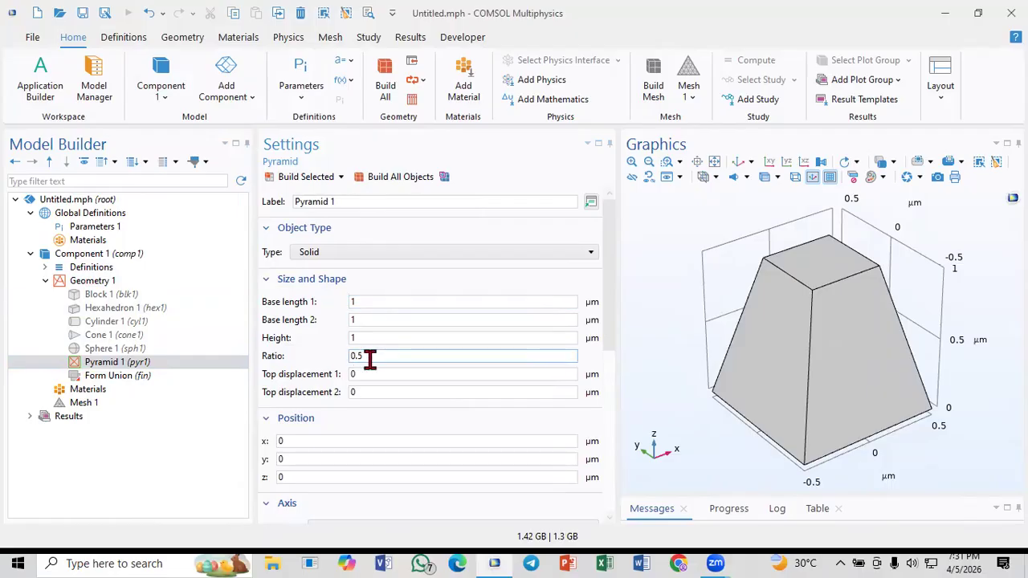
left_click_drag(376, 355, 344, 371)
type("1")
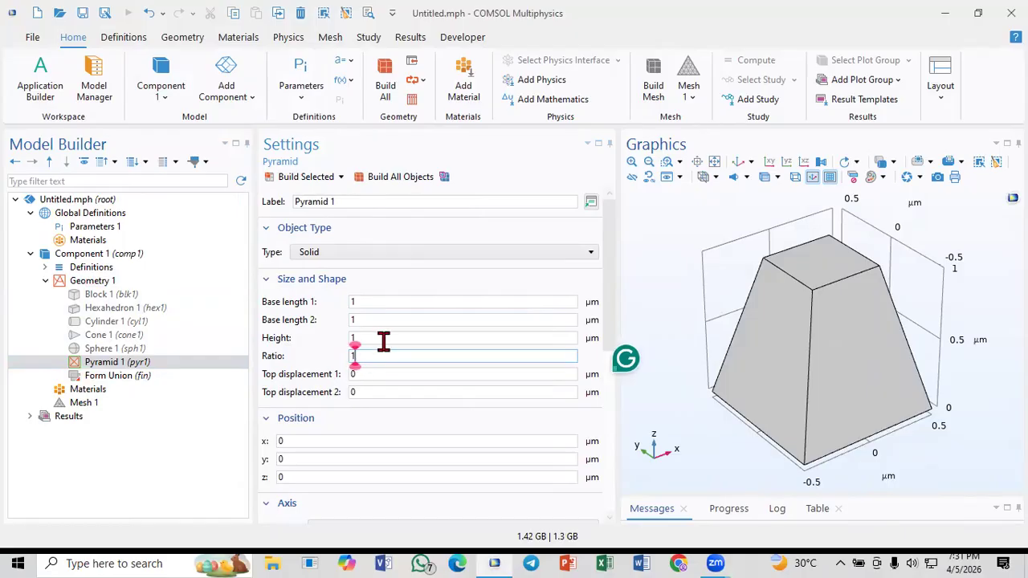
left_click(313, 178)
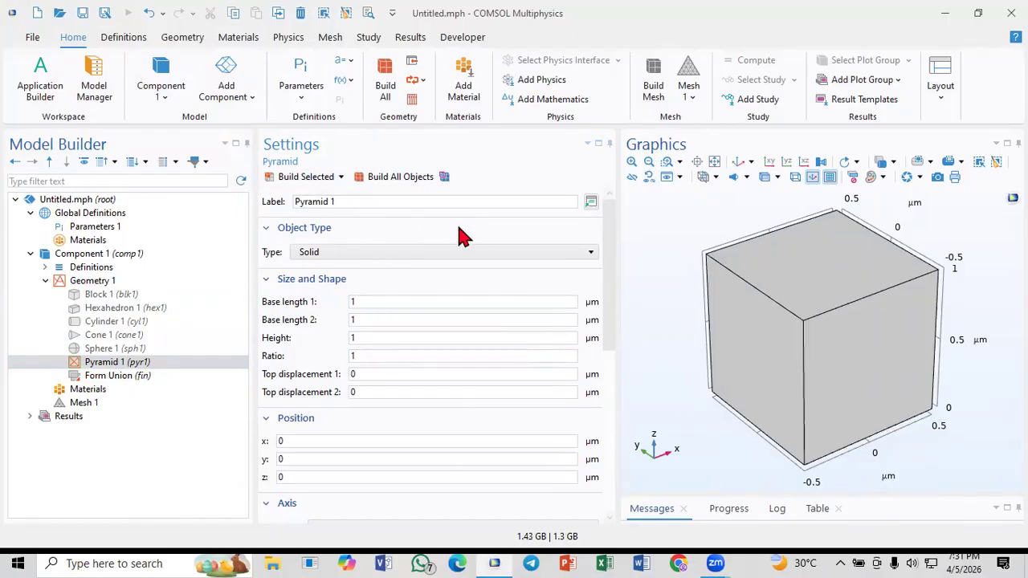
Change the pyramid's ratio to 0.1 and rebuild the shape
left_click_drag(377, 359, 329, 363)
type("0.1")
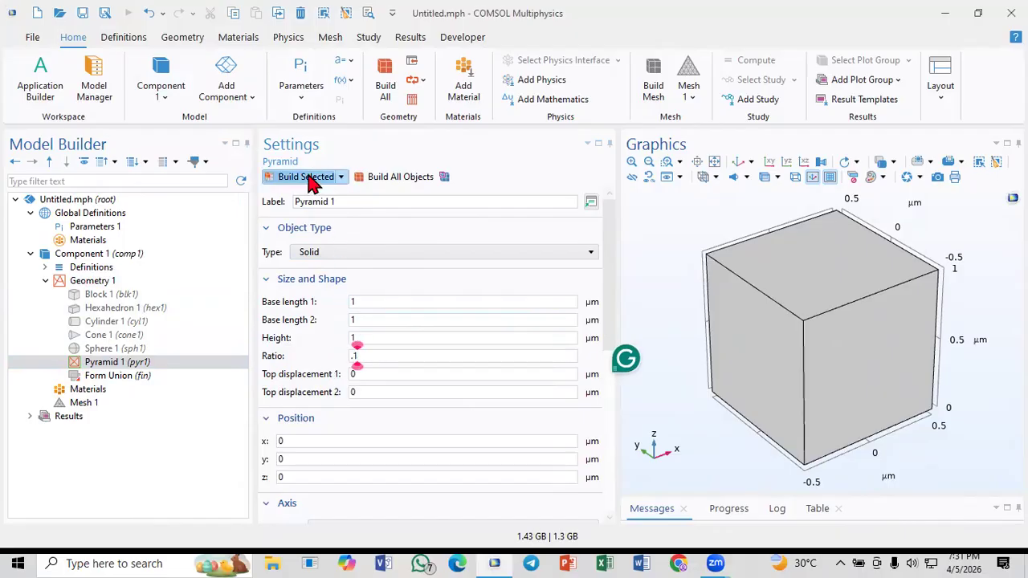
left_click(312, 178)
key("Delete")
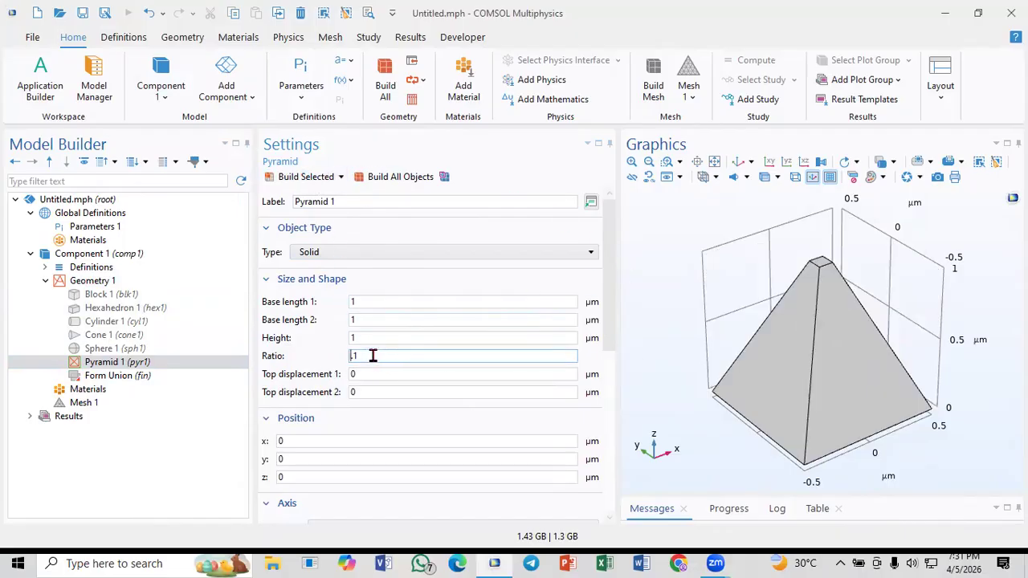
Compare the pyramid's shape at ratios 0 and 1, rebuilding it after each change
left_click_drag(361, 353, 328, 360)
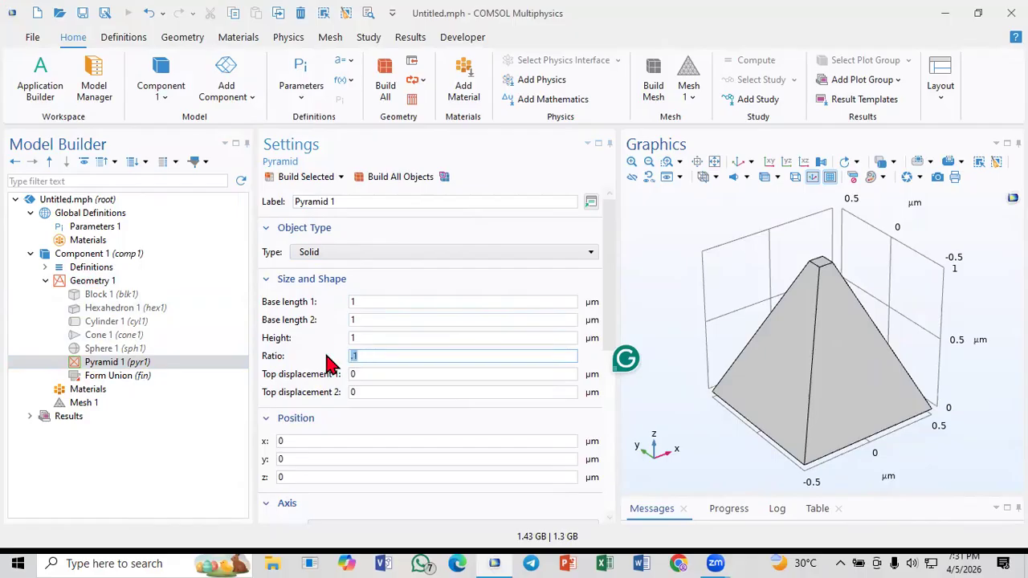
type("0")
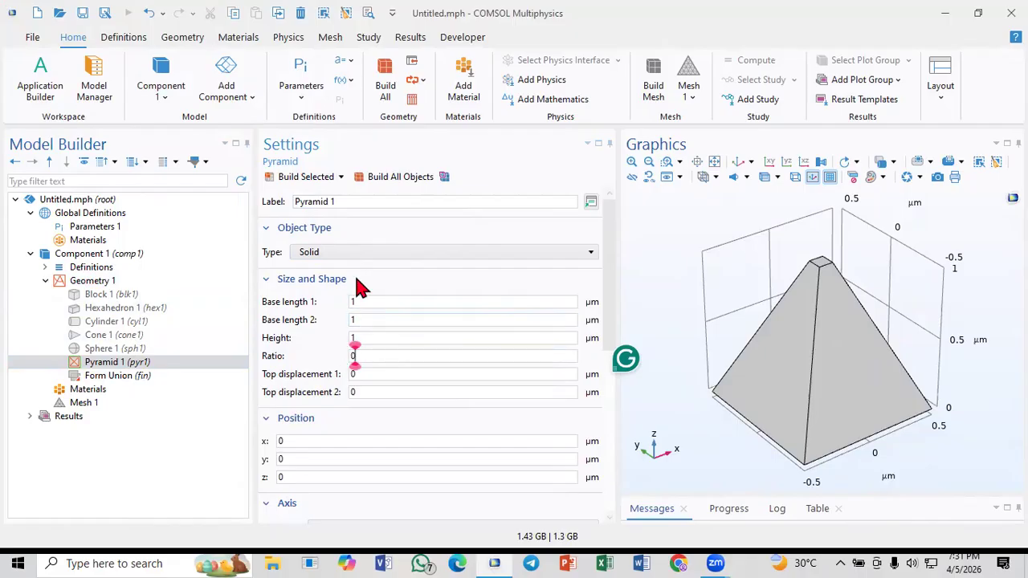
left_click(316, 180)
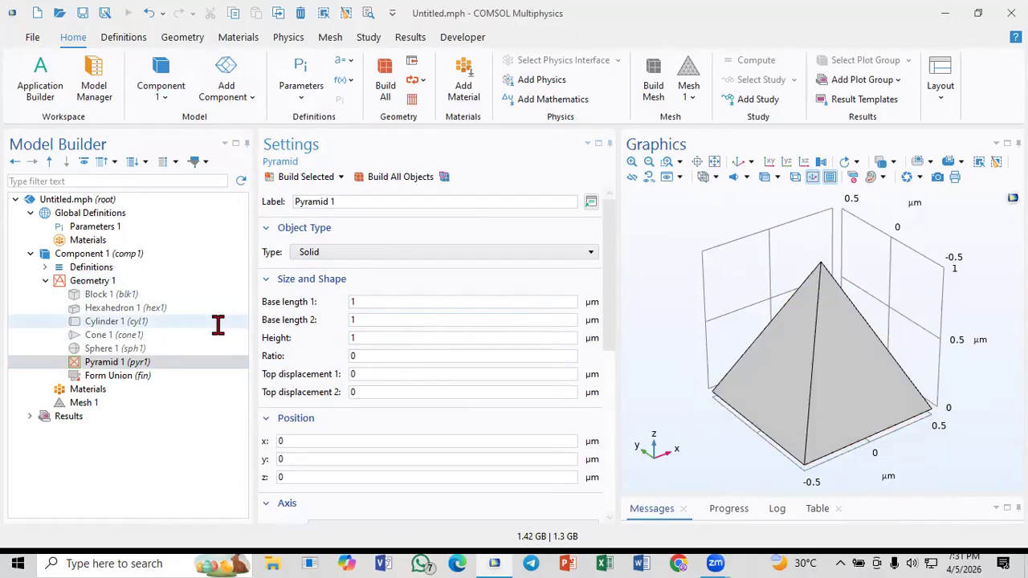
type("1")
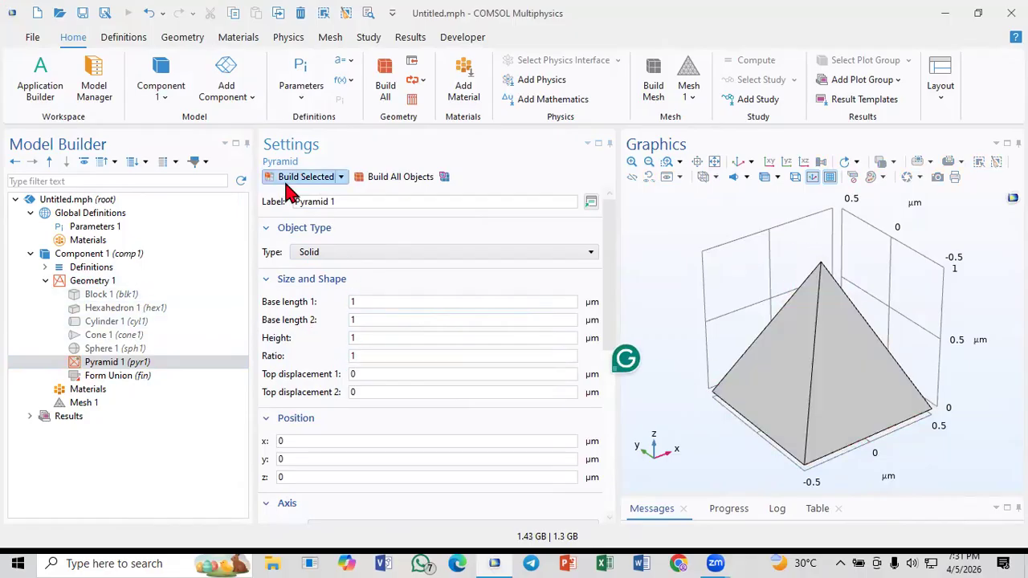
left_click(286, 182)
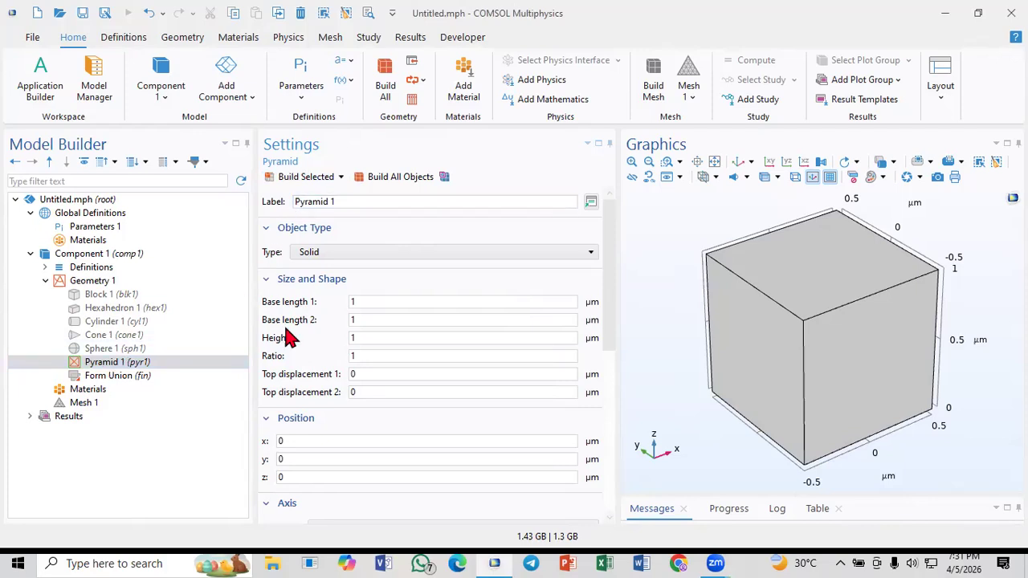
Set the pyramid's ratio to 0 and rebuild it so it ends in a pointed apex
left_click(358, 320)
key("Tab")
key("Tab")
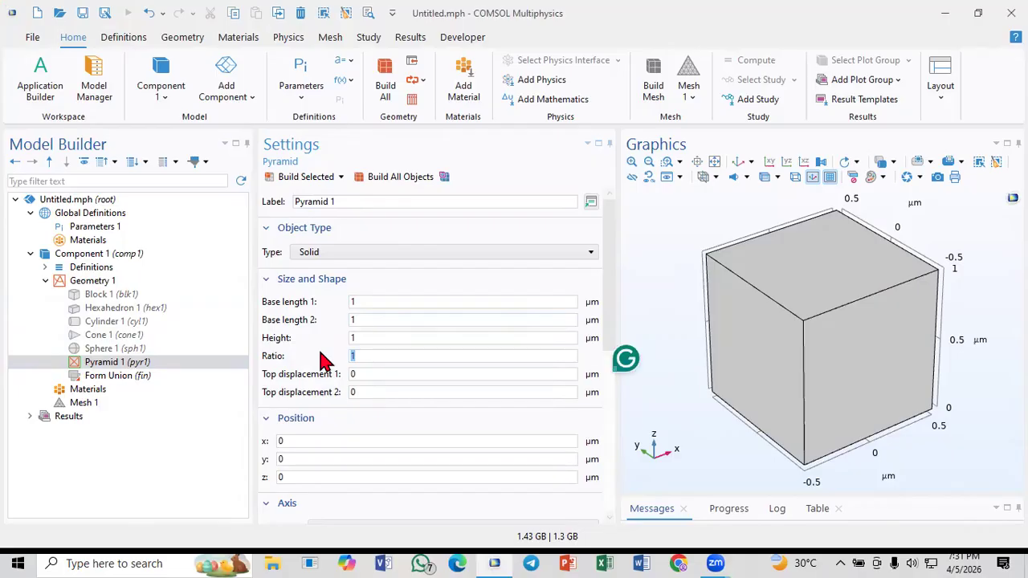
type("0")
left_click(315, 178)
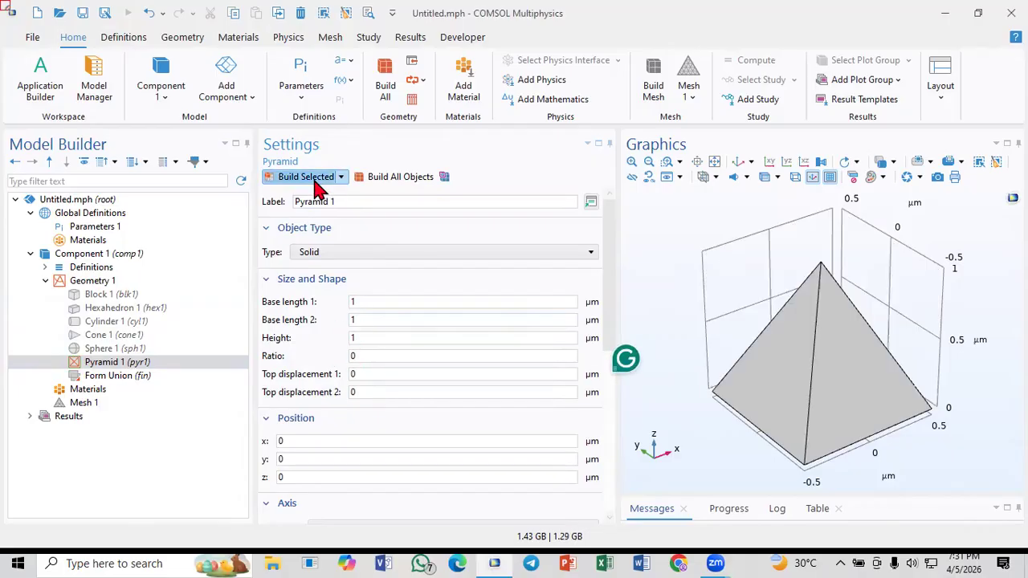
Set the pyramid's top displacement 1 to 1 µm and rebuild it
left_click(381, 375)
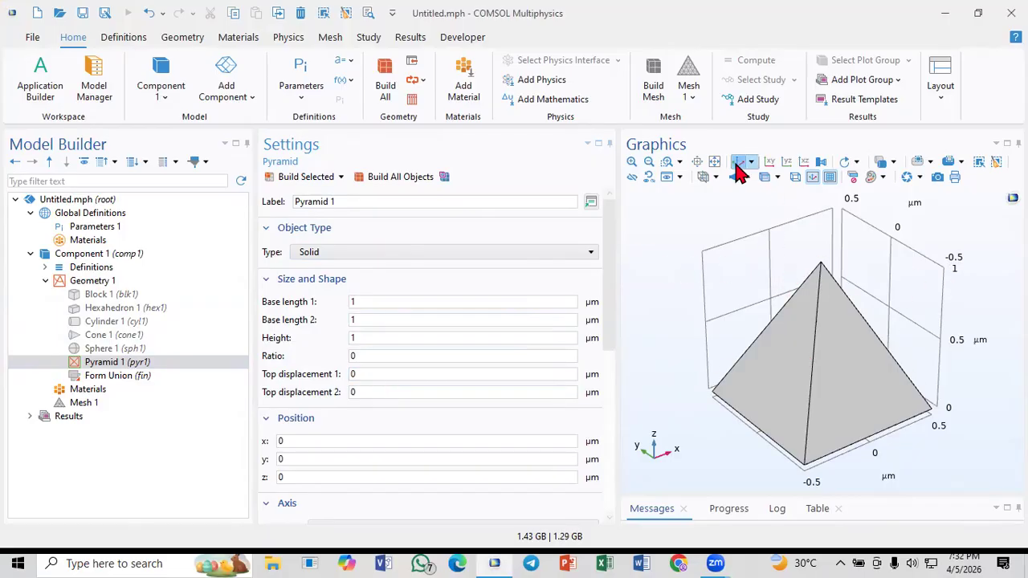
double_click(374, 375)
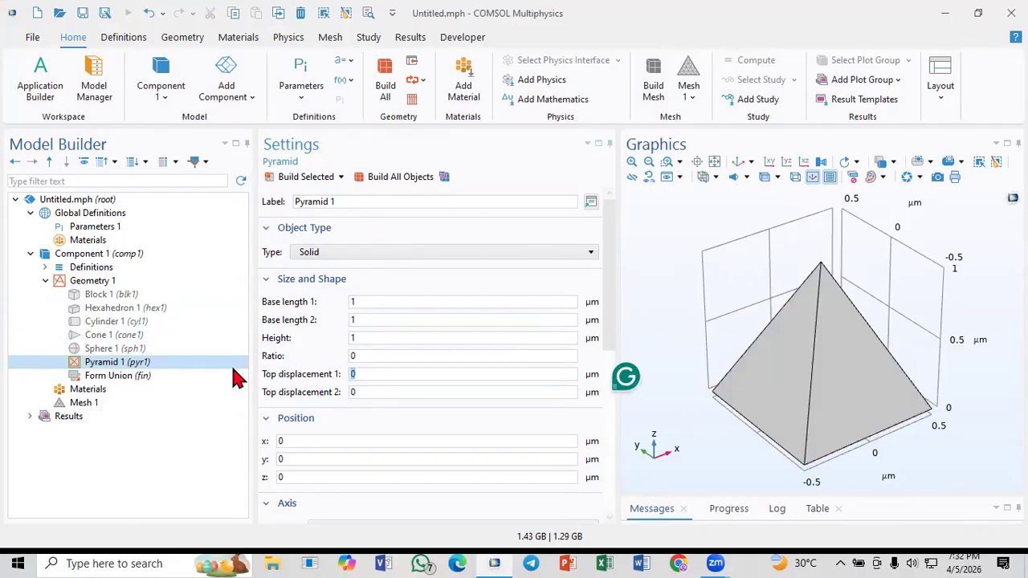
type("1")
left_click(302, 178)
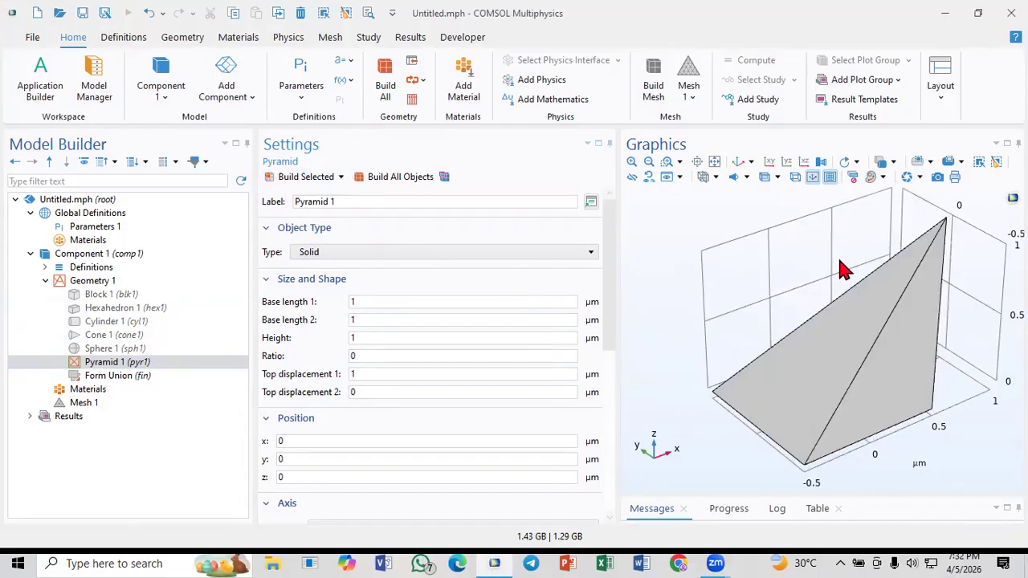
Set the pyramid's top displacement 2 to 1 µm and rebuild it
double_click(366, 392)
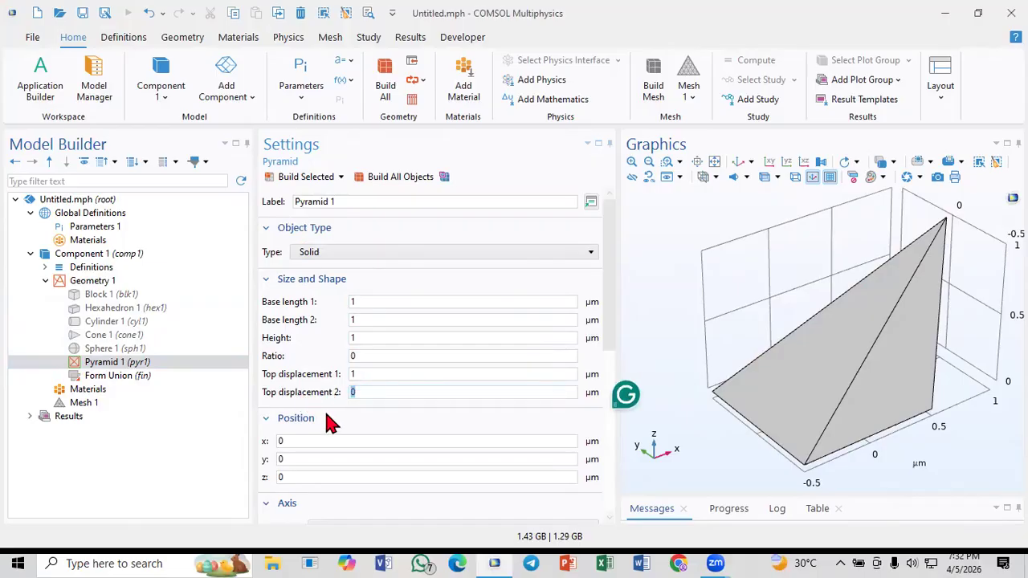
type("1")
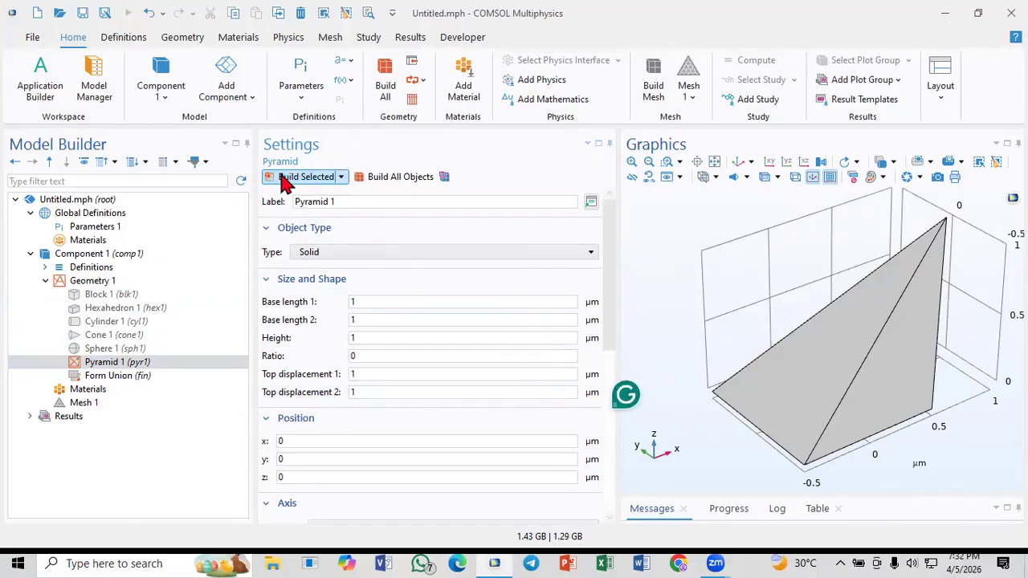
left_click(280, 176)
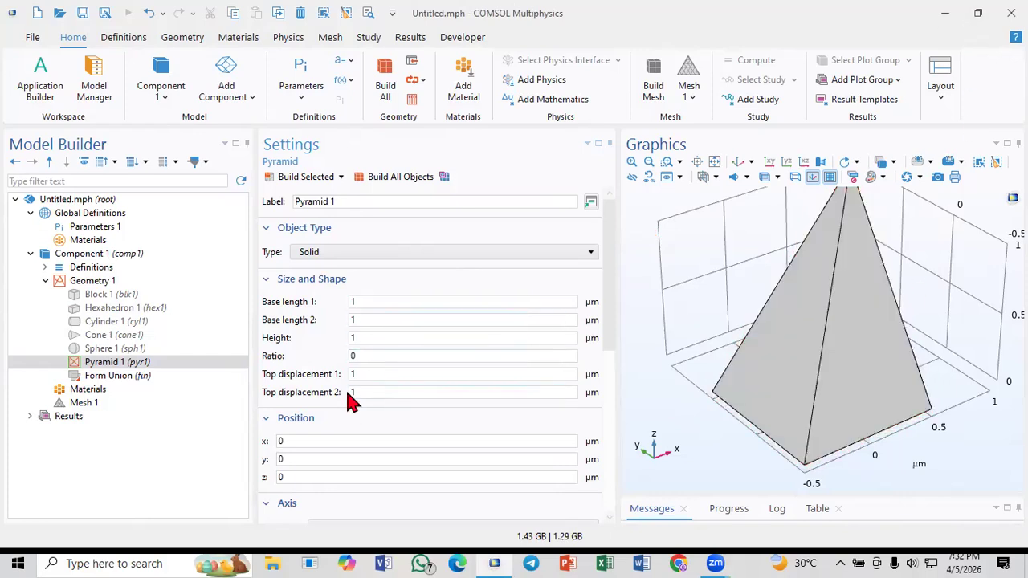
Change the pyramid's top displacement 2 to -1 µm and rebuild it
type("-")
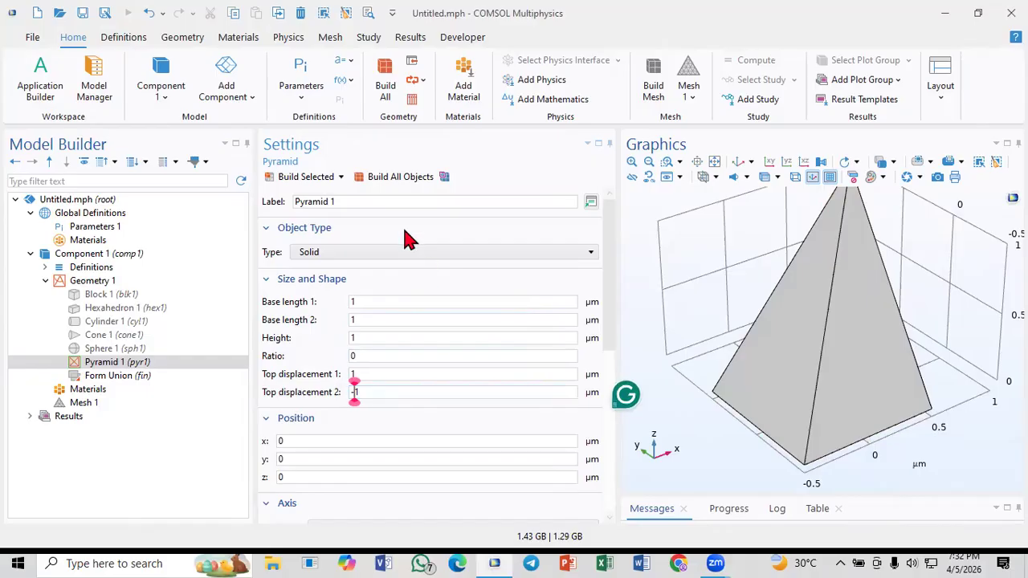
left_click(290, 180)
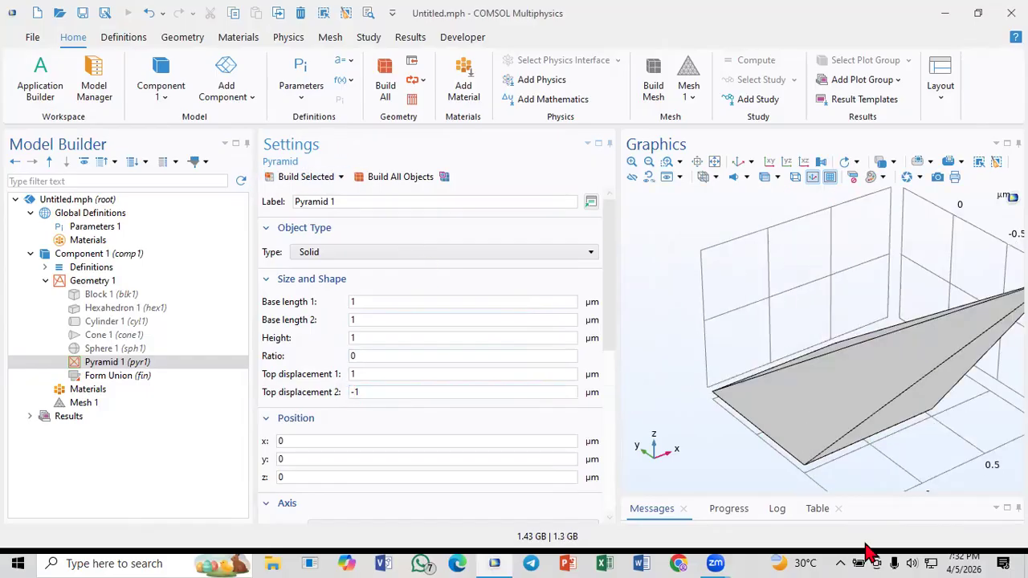
left_click(368, 373)
left_click(377, 392)
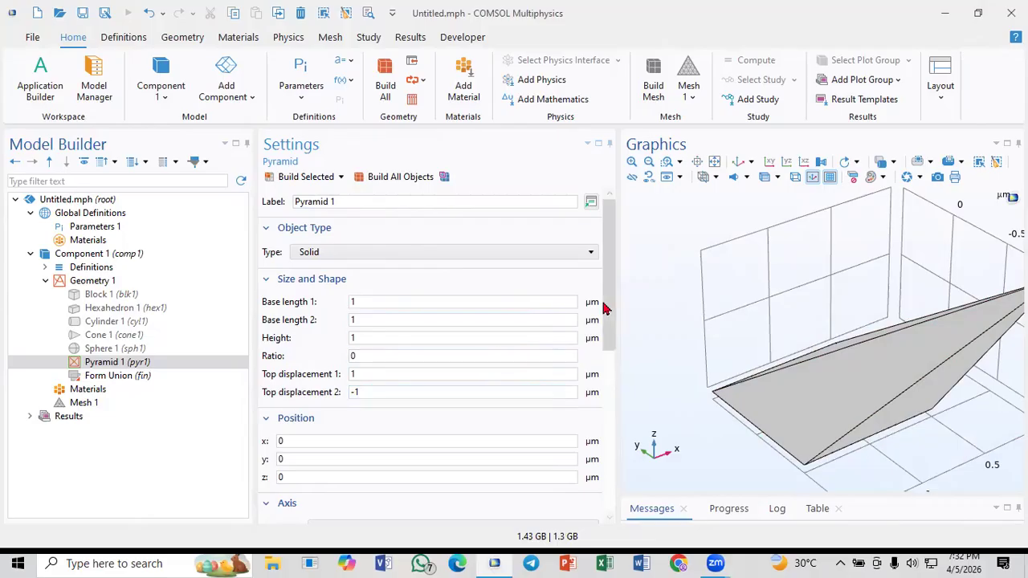
left_click_drag(607, 314, 608, 390)
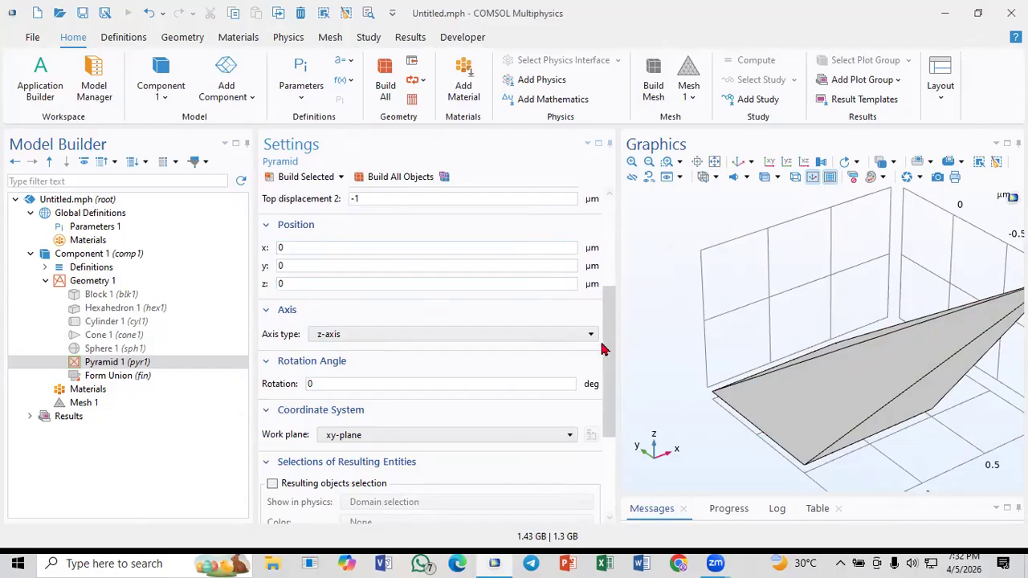
left_click(298, 253)
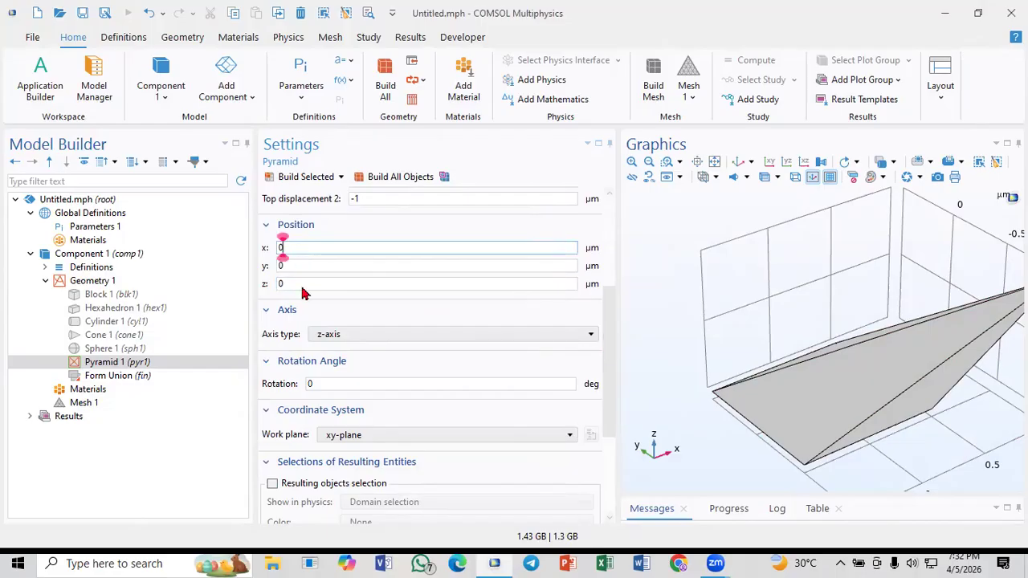
left_click_drag(608, 371, 609, 241)
Disable Pyramid 1 in the geometry sequence
left_click(88, 364)
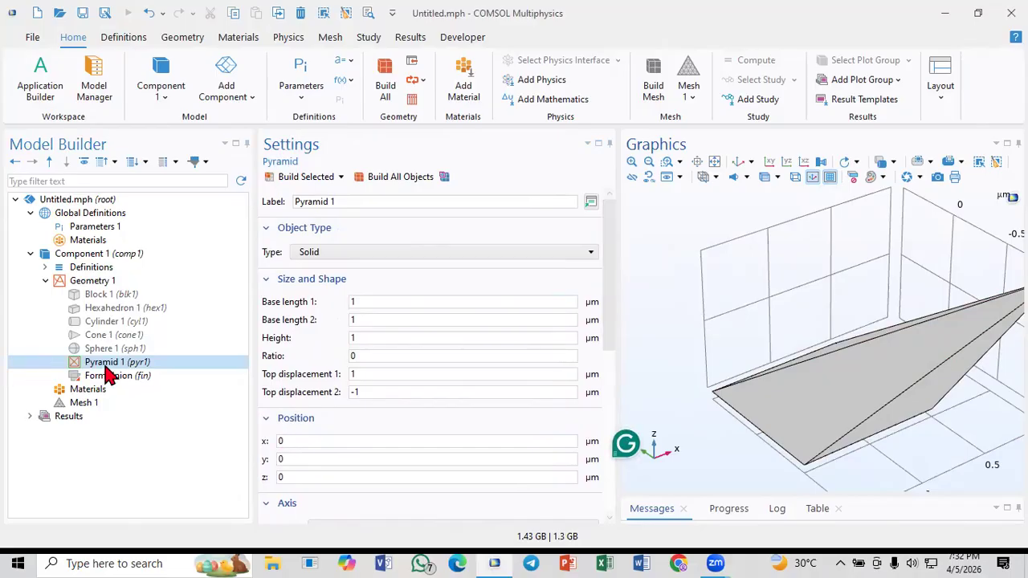
right_click(105, 366)
left_click(157, 283)
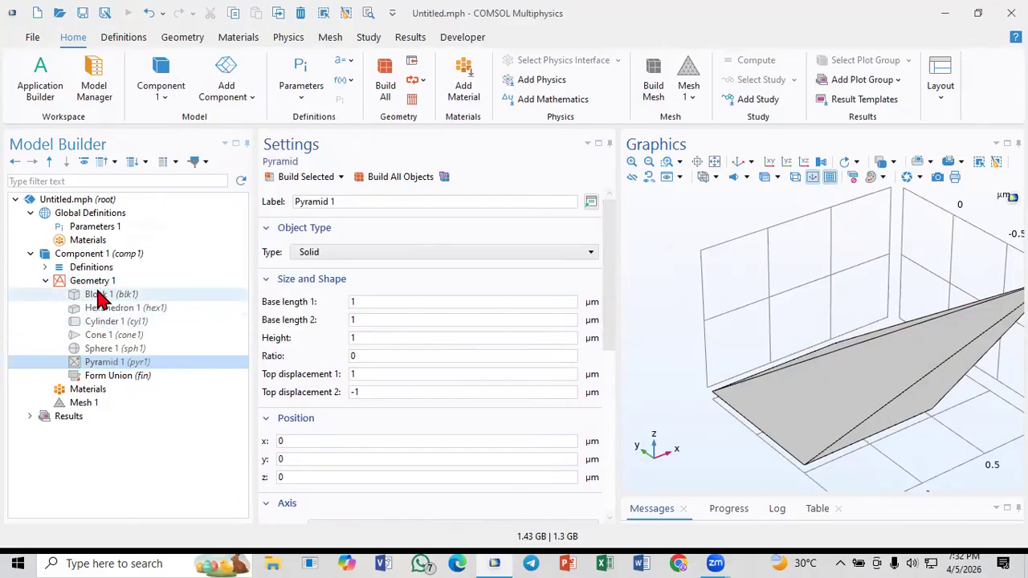
Add a torus primitive to Geometry 1 and build it with its default dimensions
left_click(100, 282)
right_click(102, 290)
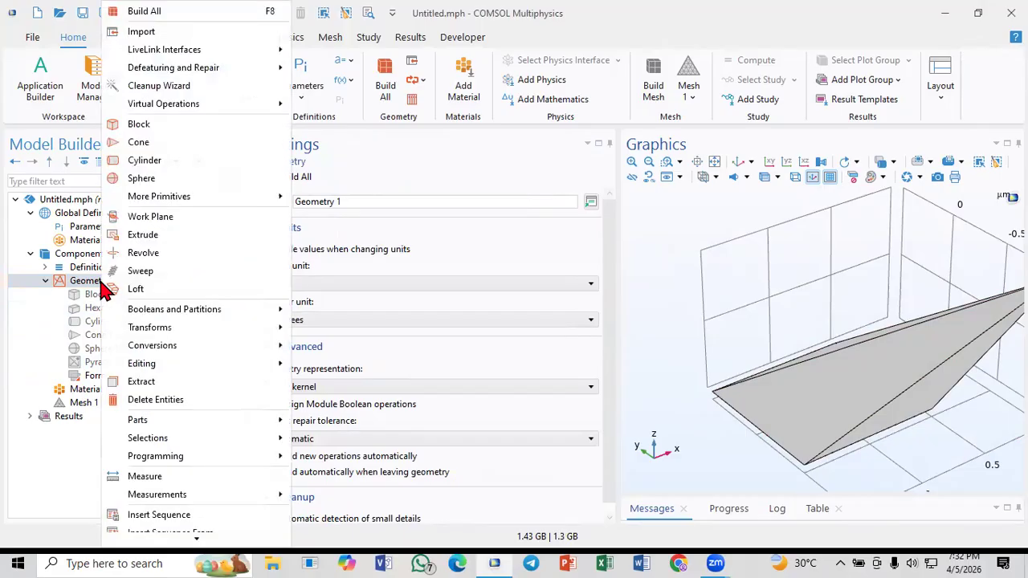
mouse_move(194, 200)
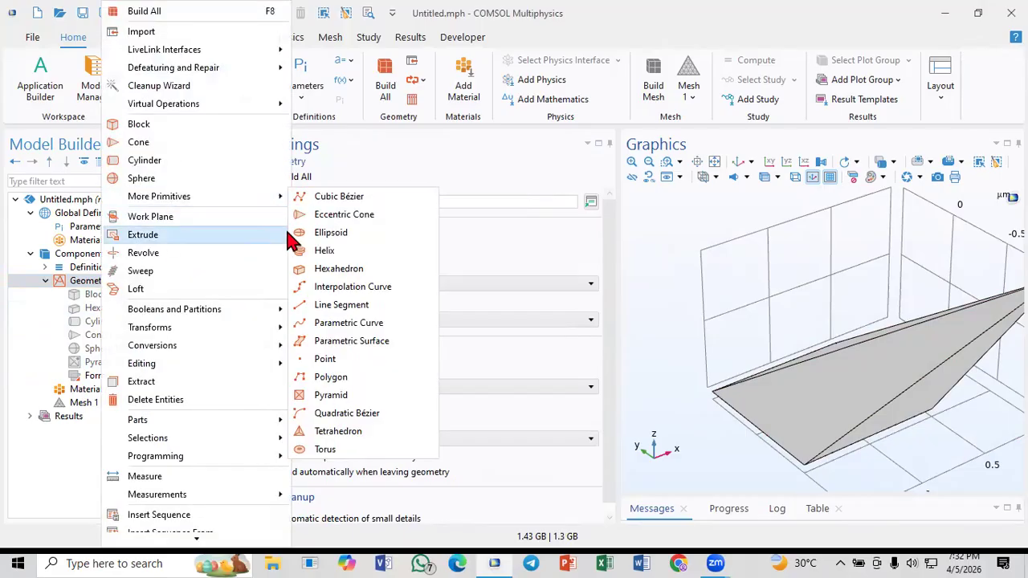
left_click(356, 452)
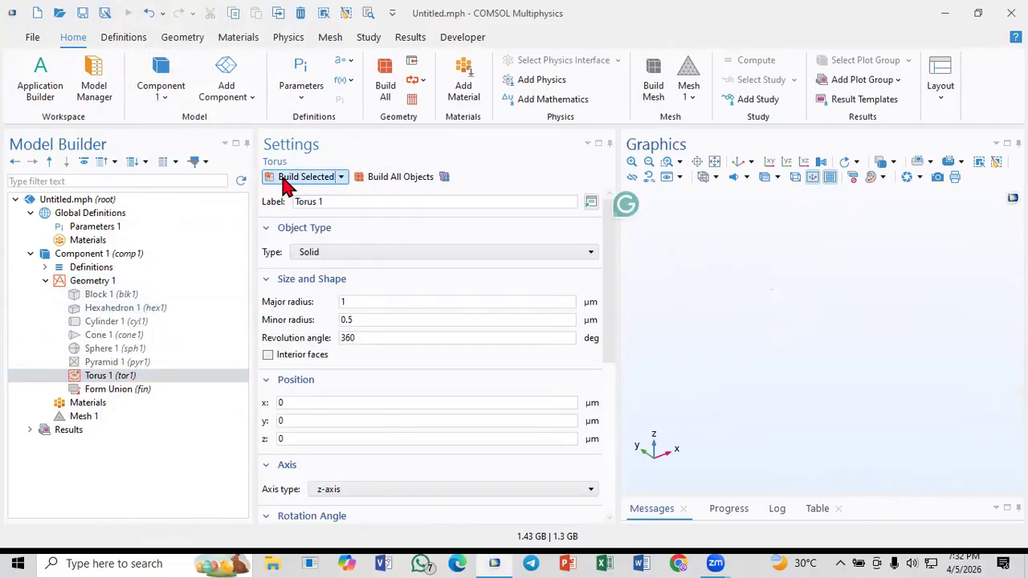
left_click(285, 176)
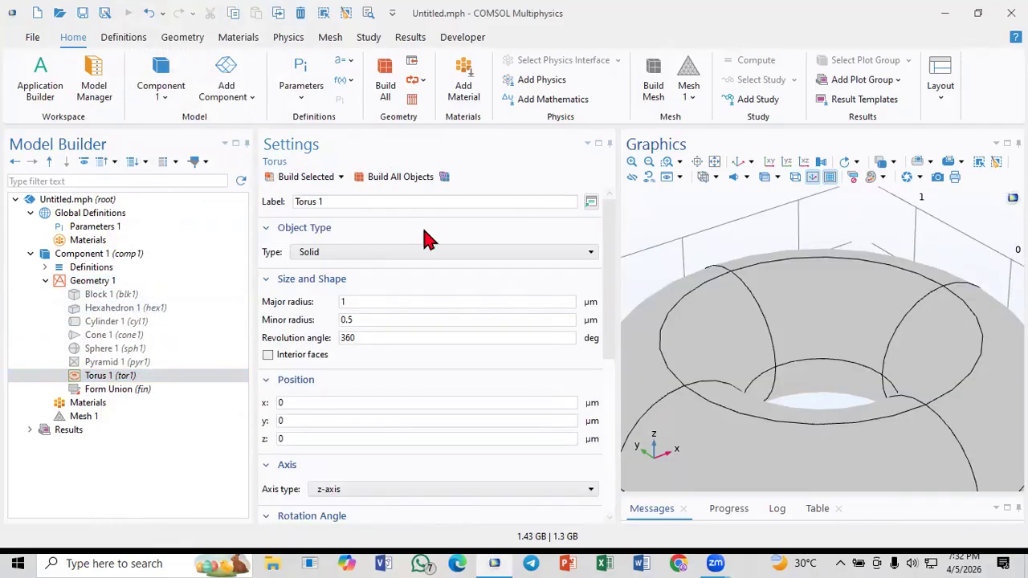
Turn on scene lighting and rebuild the torus with a major radius of 2 µm
left_click(737, 161)
mouse_move(652, 325)
left_mouse_down()
mouse_move(726, 284)
mouse_move(760, 250)
mouse_move(705, 273)
mouse_move(732, 243)
mouse_move(830, 249)
mouse_move(731, 208)
left_mouse_up()
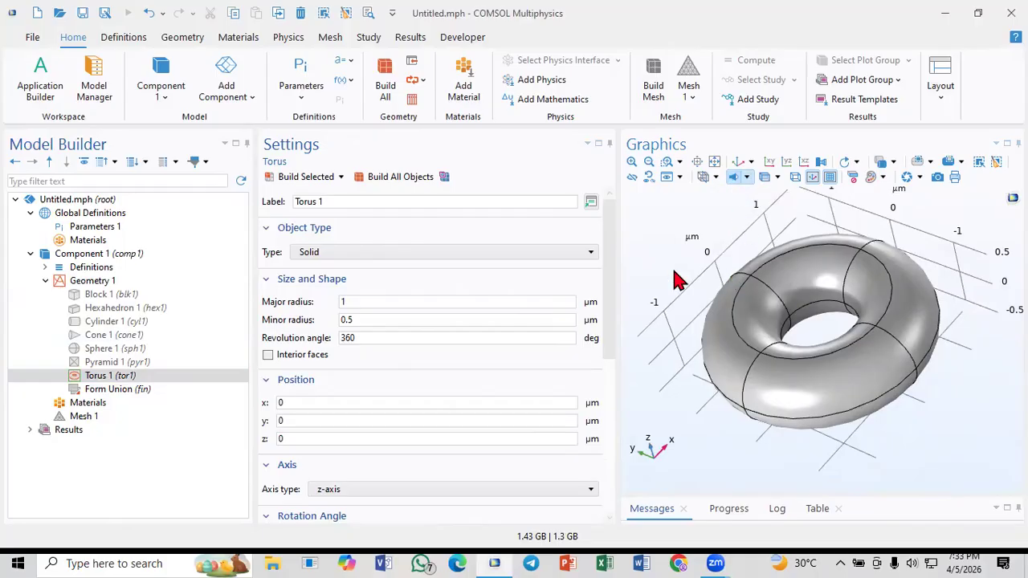
left_click(741, 181)
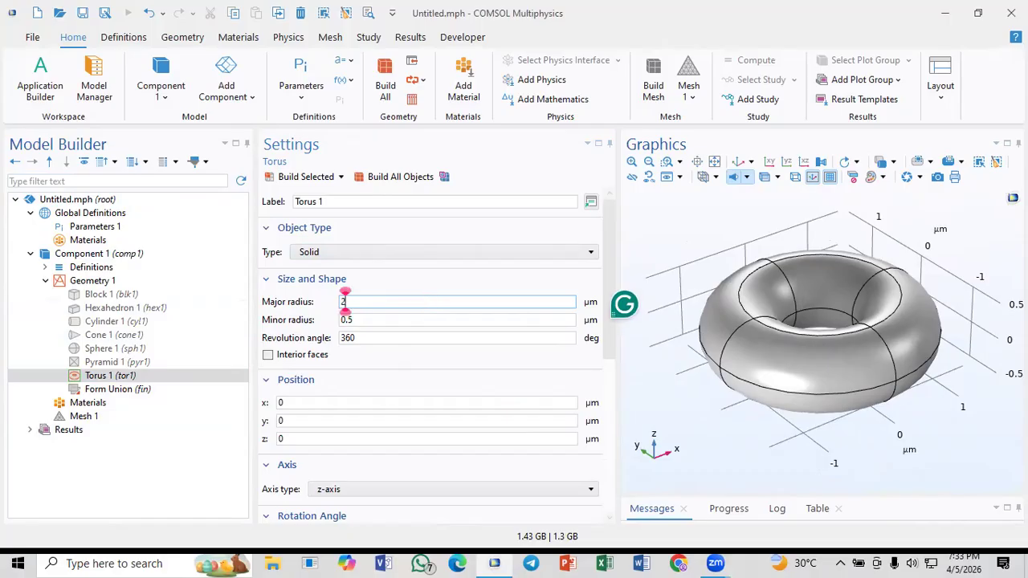
left_click(297, 178)
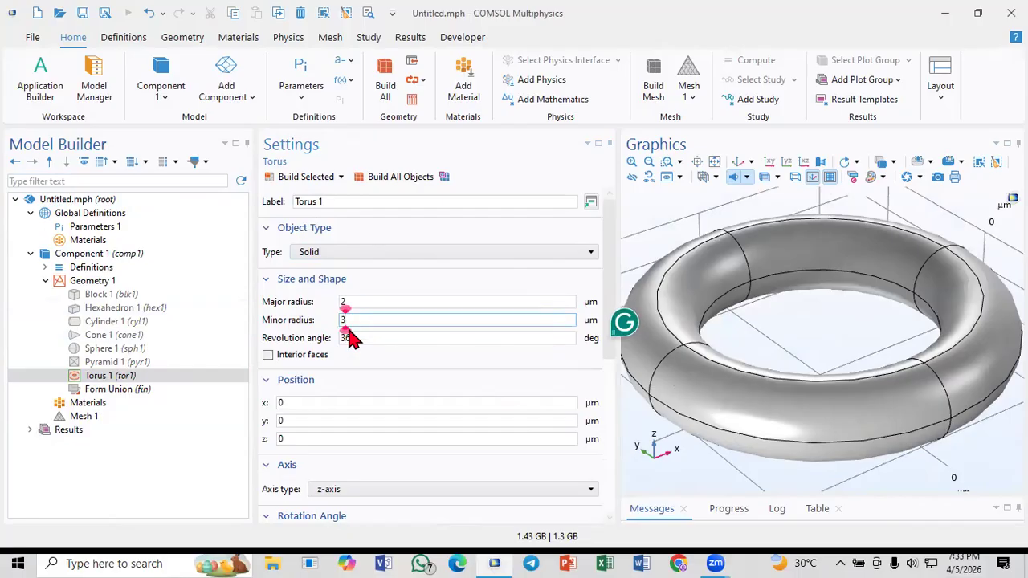
Try building the torus with a minor radius of 3 µm, and rebuild it with 1.5 µm instead
left_click(315, 178)
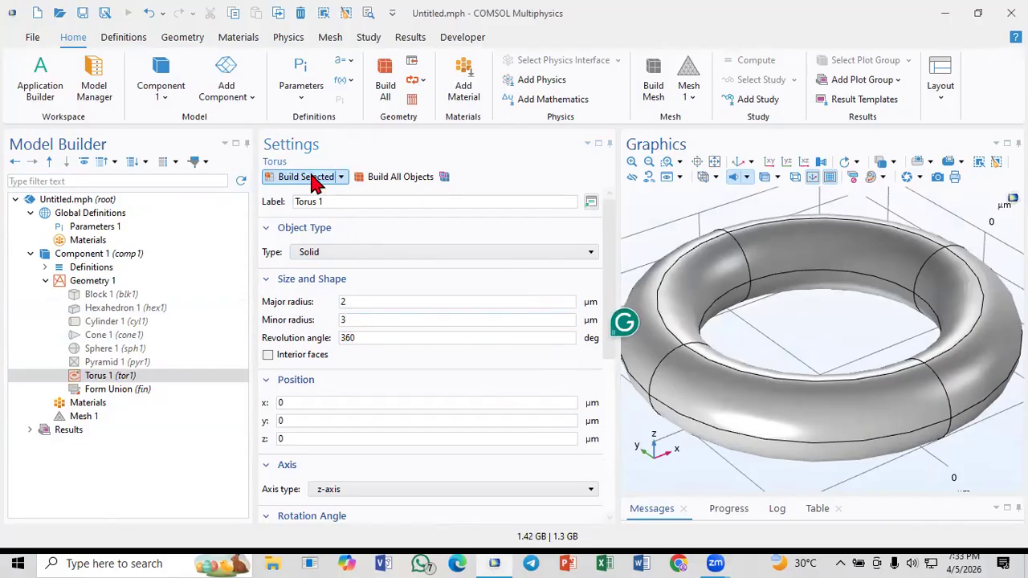
left_click(602, 308)
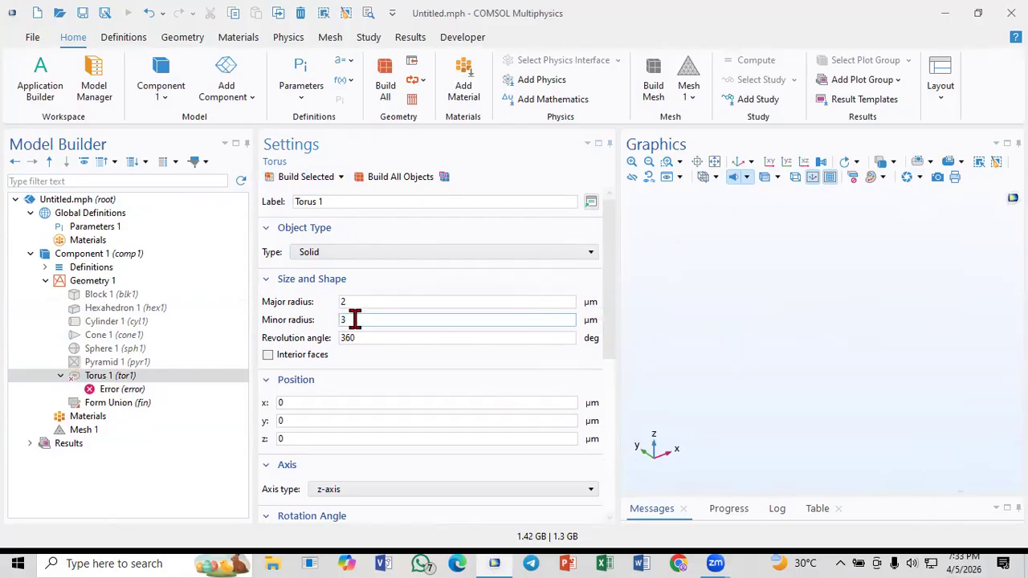
double_click(349, 319)
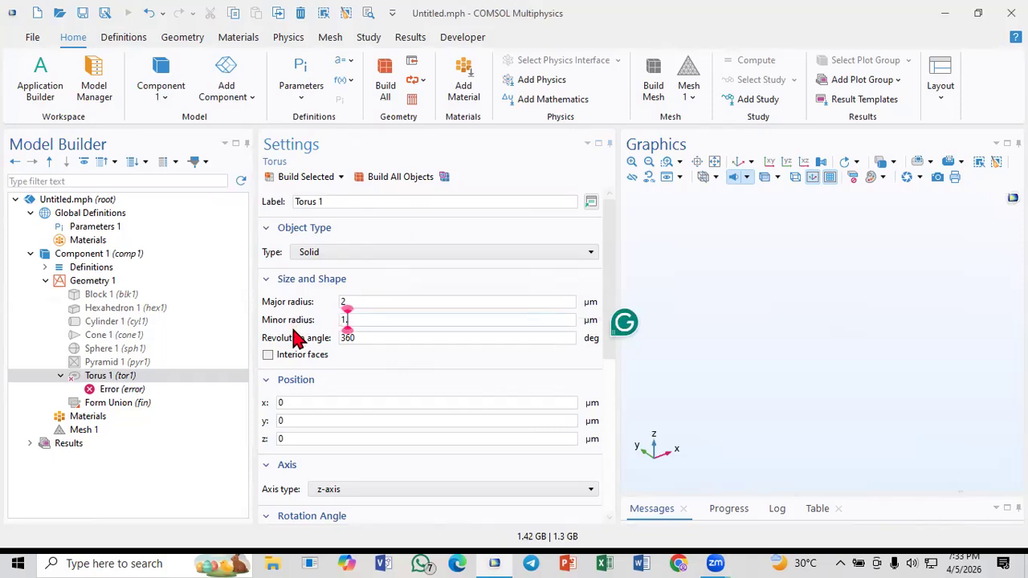
type("1.5")
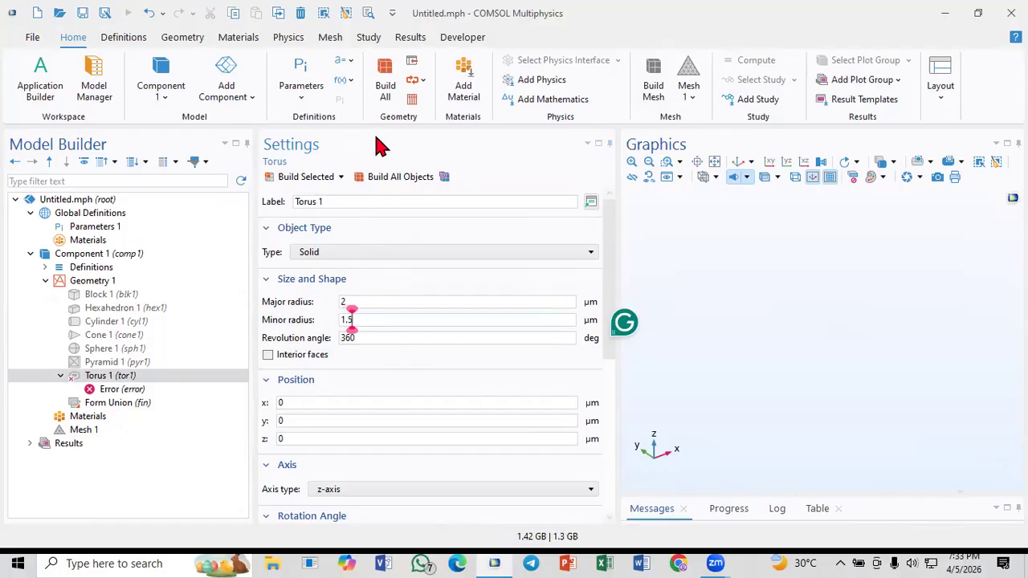
left_click(313, 177)
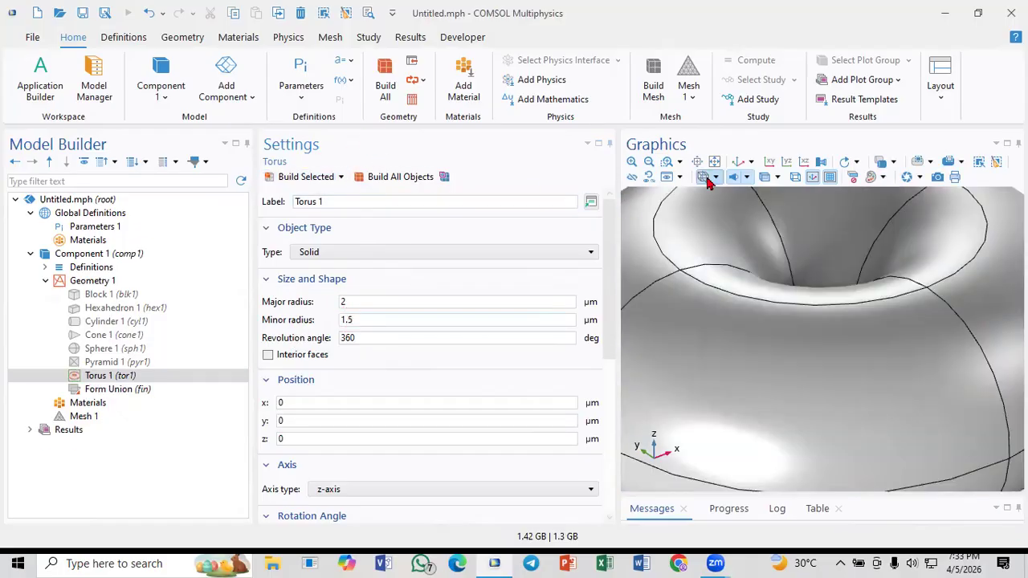
left_click(738, 162)
left_click_drag(751, 282, 730, 220)
Set the torus's revolution angle to 180 degrees and rebuild it
left_click(353, 338)
left_click_drag(383, 340, 314, 344)
type("180")
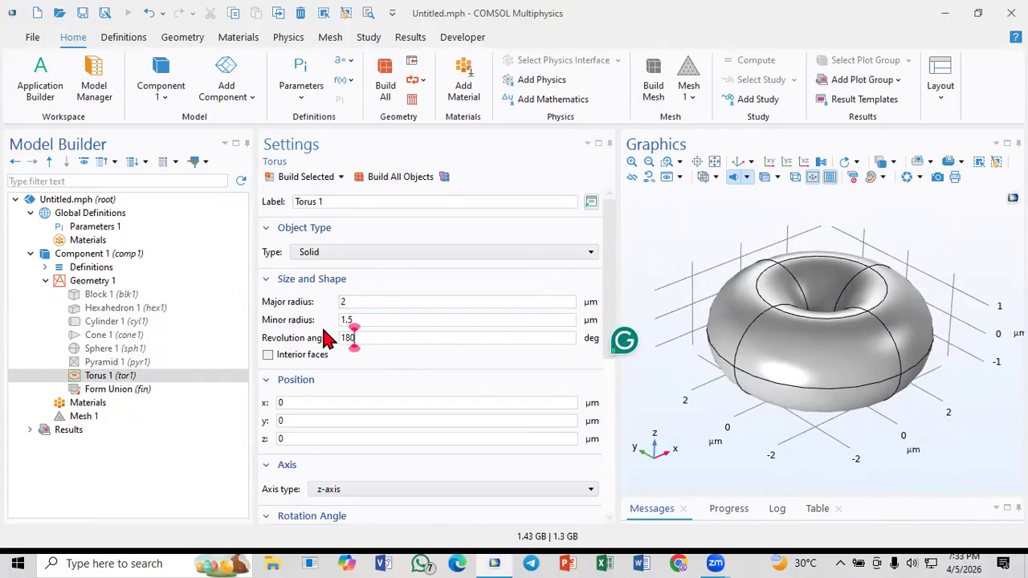
left_click(306, 177)
left_click_drag(831, 262, 780, 253)
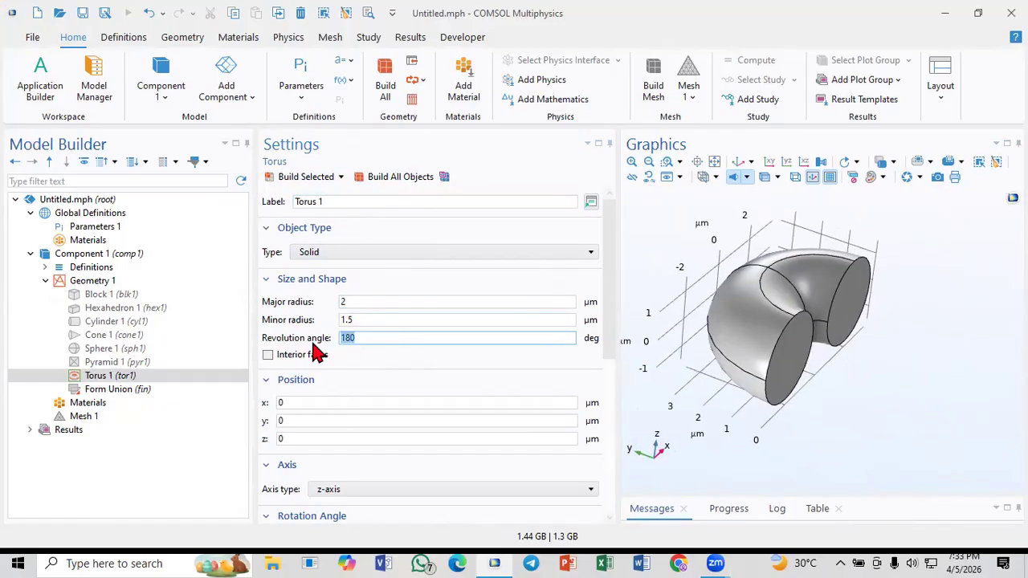
Change the torus's revolution angle to 90 degrees and rebuild it
type("90")
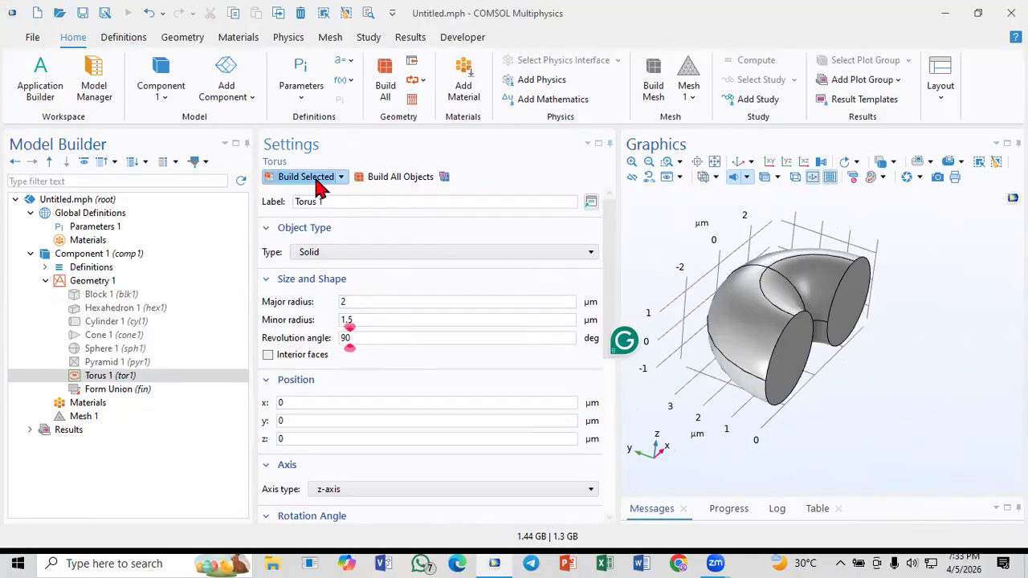
left_click(319, 183)
left_click_drag(749, 293, 739, 248)
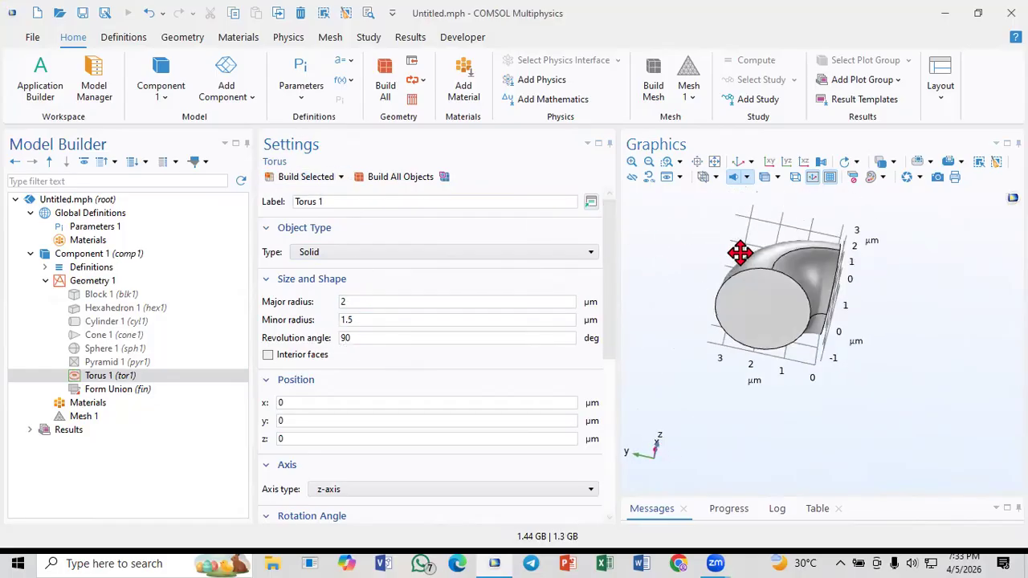
Disable Torus 1 in the geometry sequence
right_click(114, 378)
left_click(153, 291)
Add a helix primitive to Geometry 1 and build it with its default dimensions
left_click(131, 290)
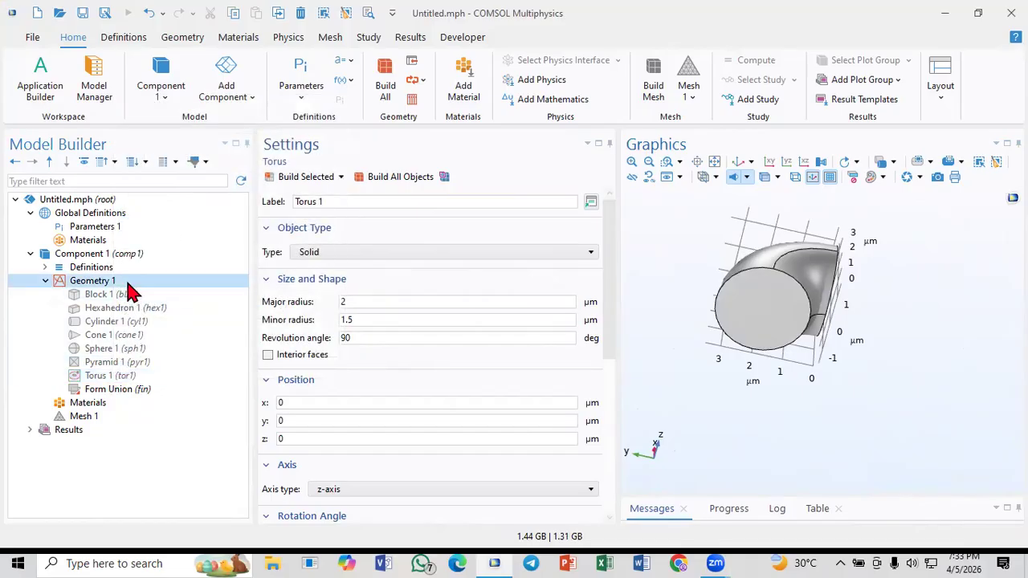
right_click(127, 285)
mouse_move(195, 201)
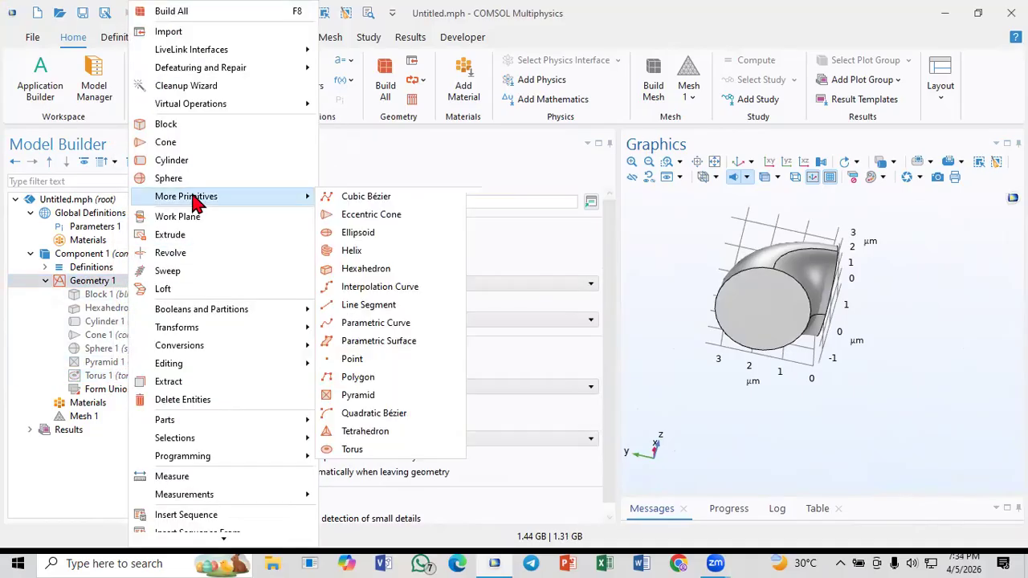
left_click(374, 253)
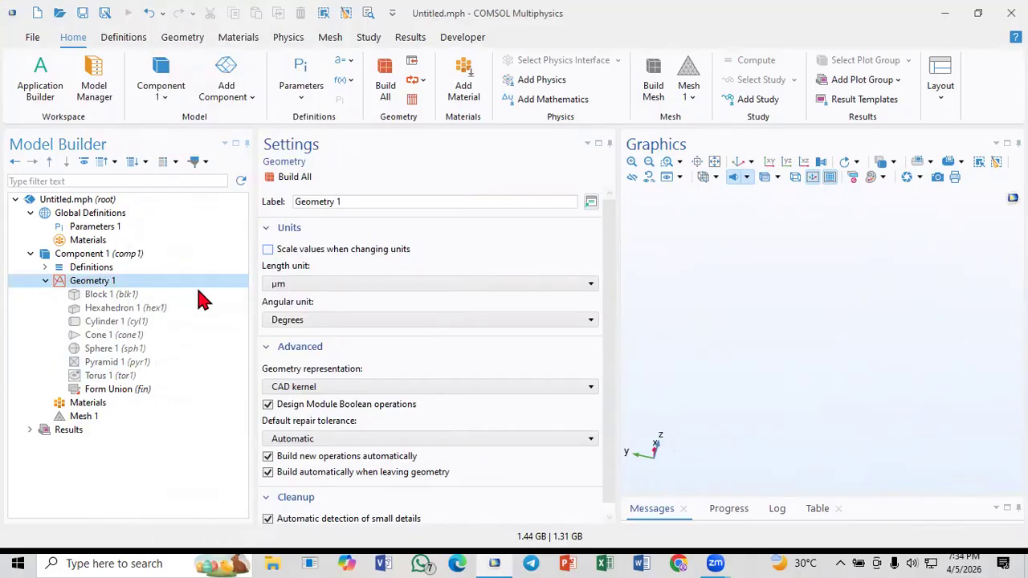
left_click(305, 176)
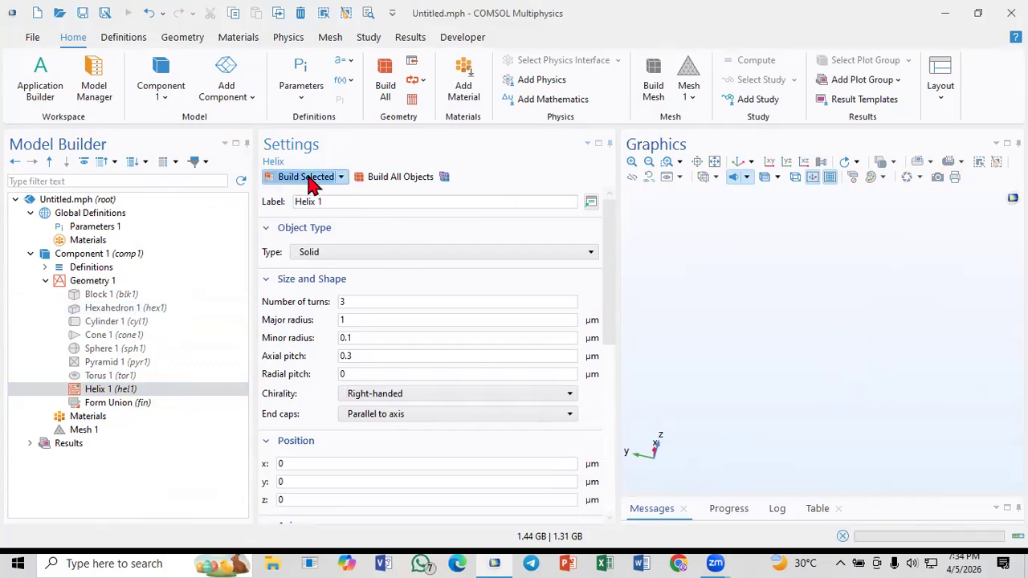
left_click(736, 163)
left_click_drag(673, 234, 765, 233)
Set the helix's number of turns to 1 and rebuild it
left_click(369, 304)
left_click_drag(378, 301, 249, 299)
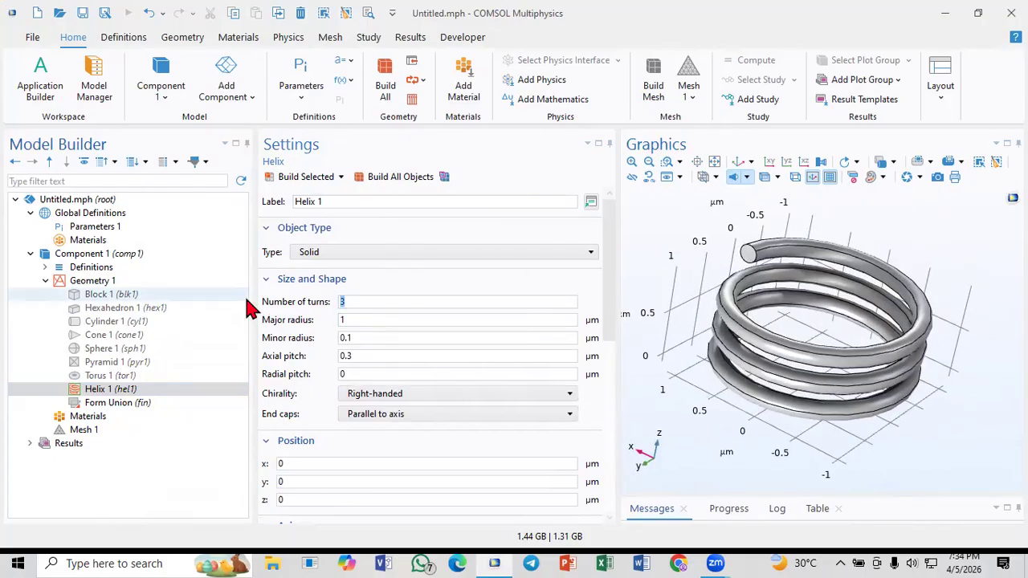
type("1")
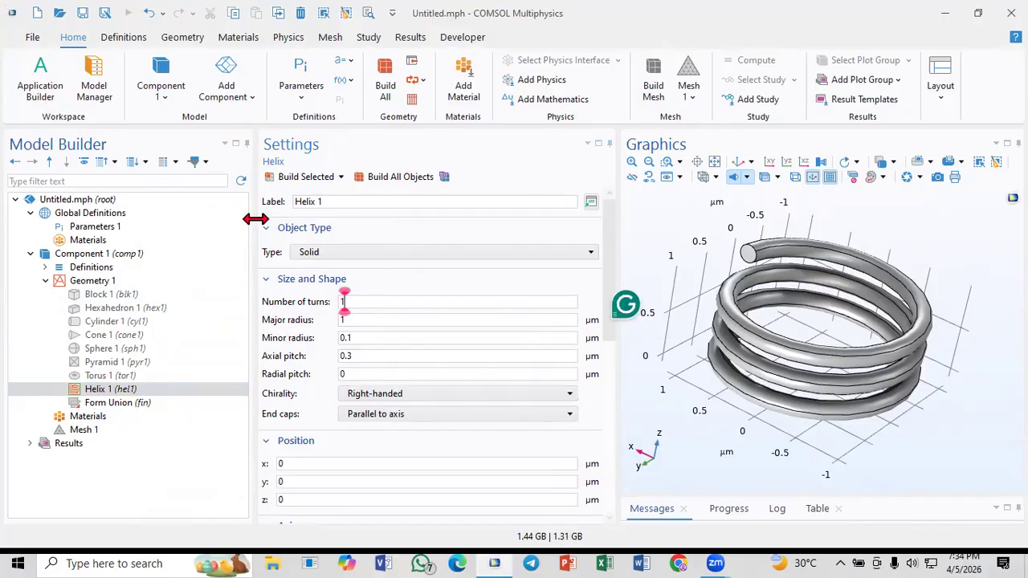
left_click(305, 177)
left_click_drag(746, 277, 713, 344)
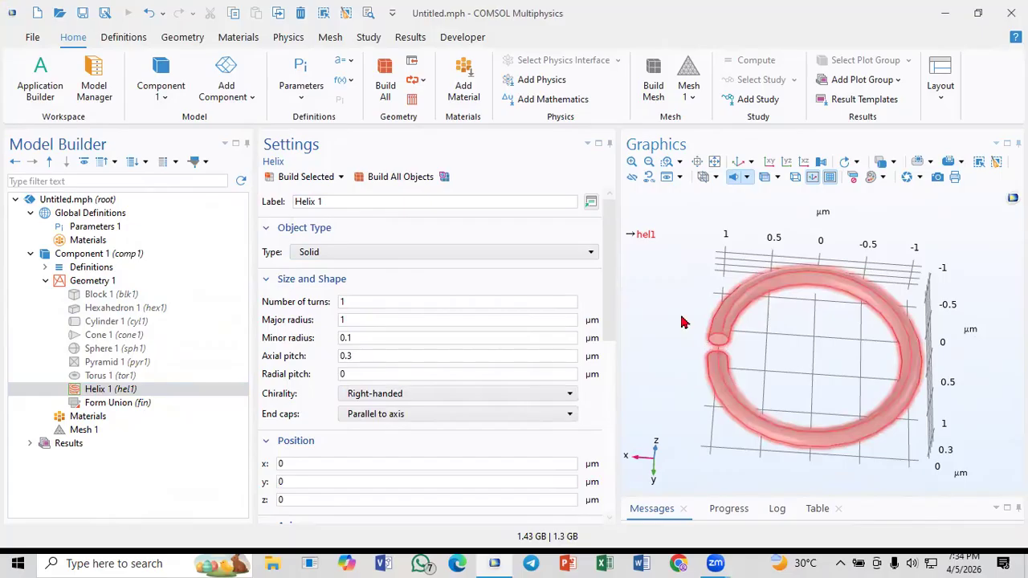
Change the helix's number of turns to 2 and rebuild it
left_click_drag(390, 302, 281, 312)
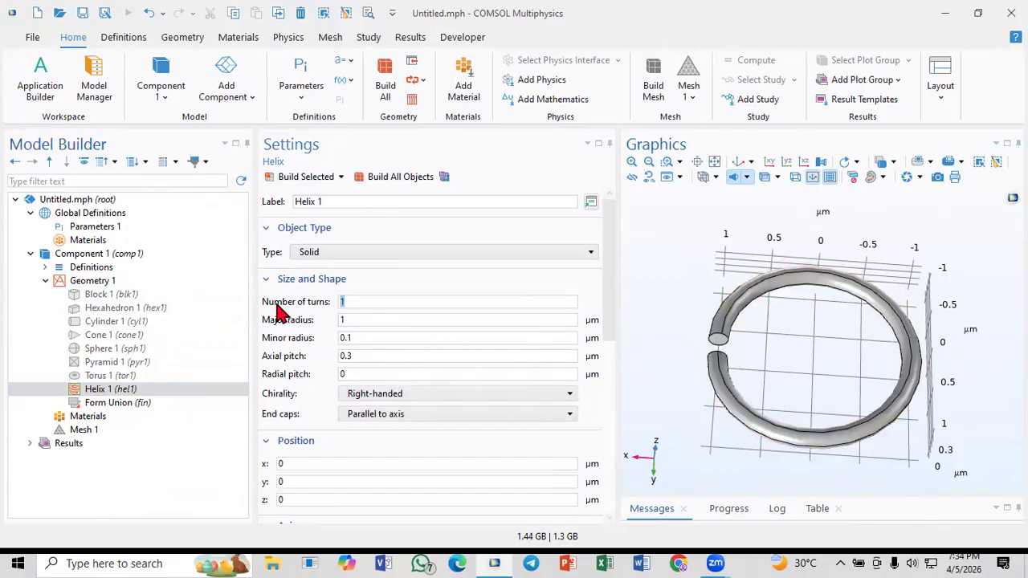
type("2")
left_click(305, 176)
left_click_drag(739, 269, 710, 265)
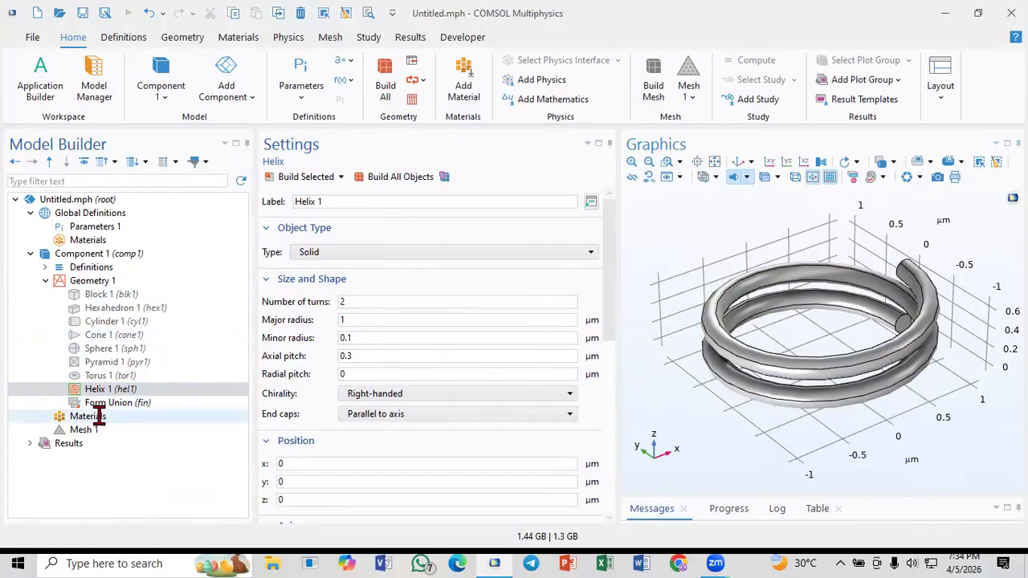
left_click(481, 372)
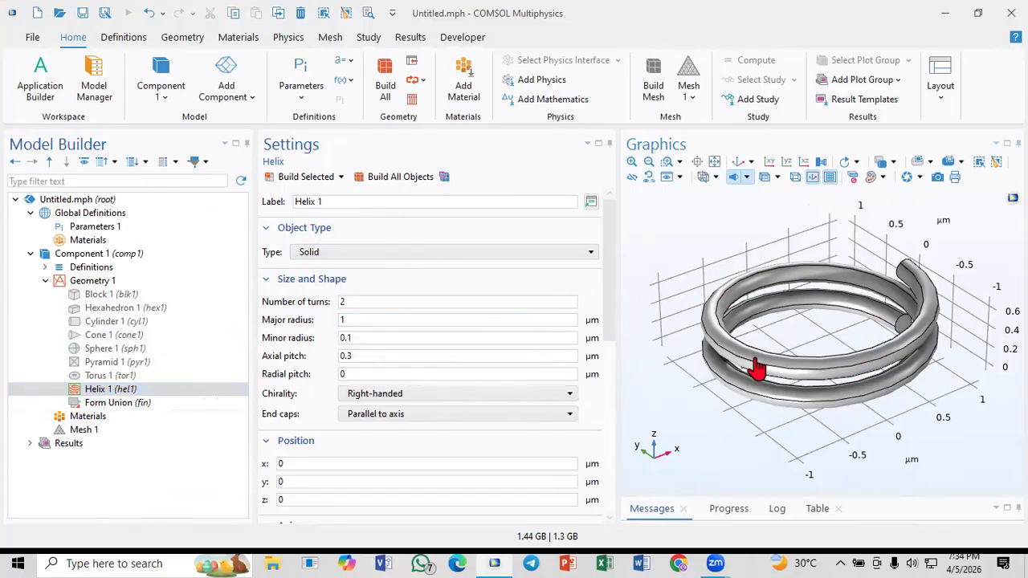
left_click(153, 391)
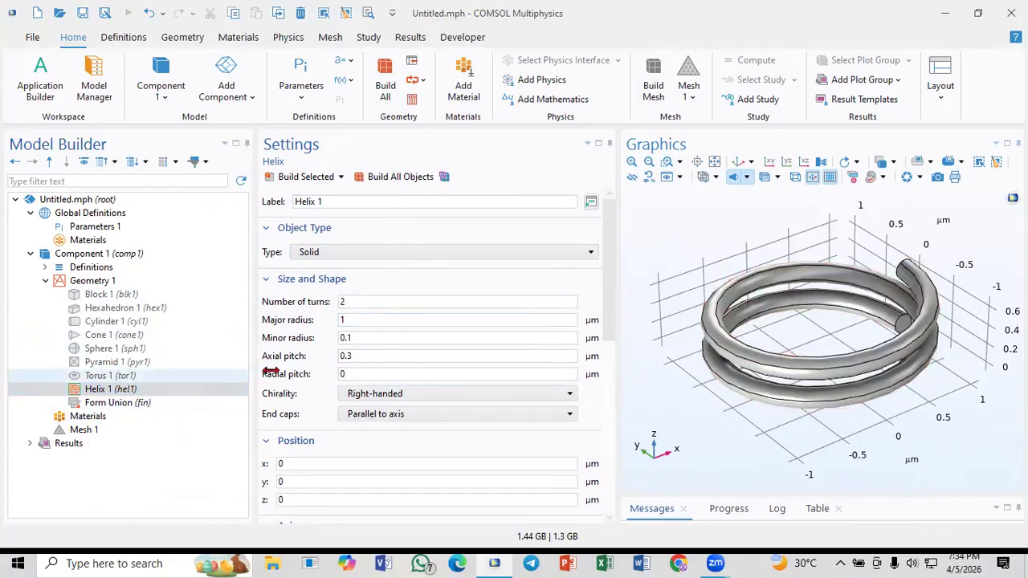
Set the helix's major radius to 12 µm, rebuild it and inspect the coils up close
left_click(359, 321)
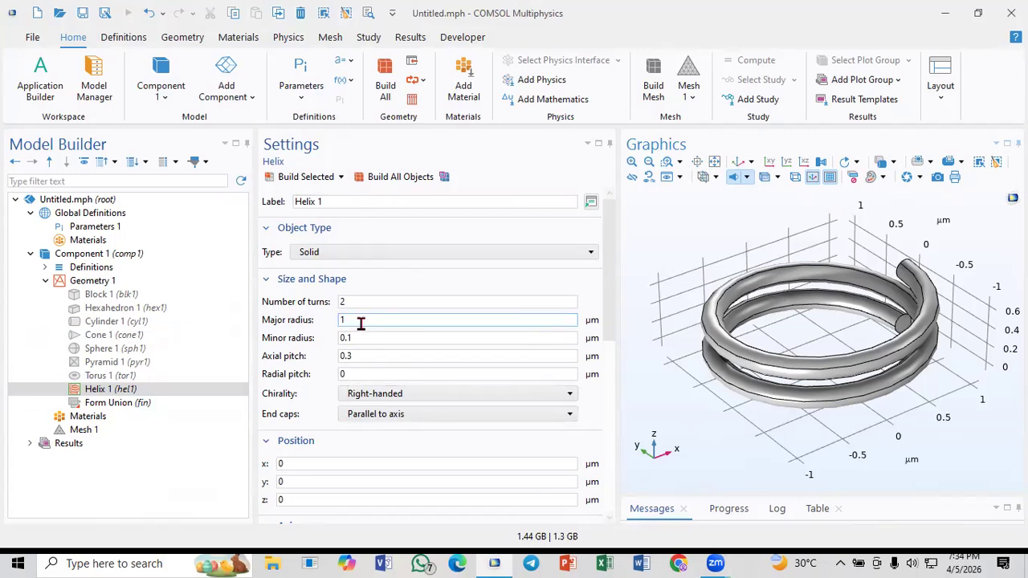
left_click_drag(358, 321, 334, 322)
type("12")
left_click(321, 177)
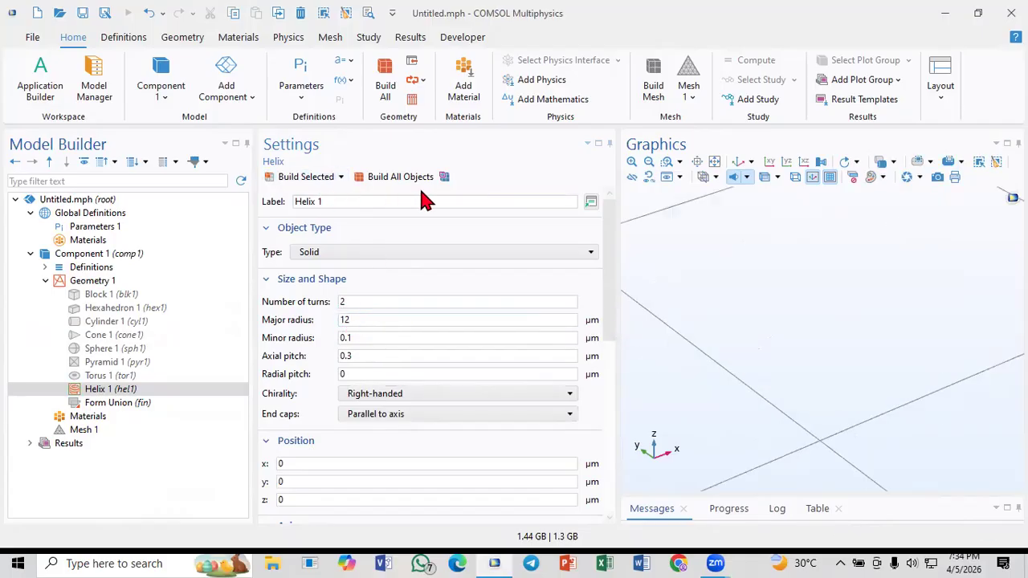
left_click(733, 176)
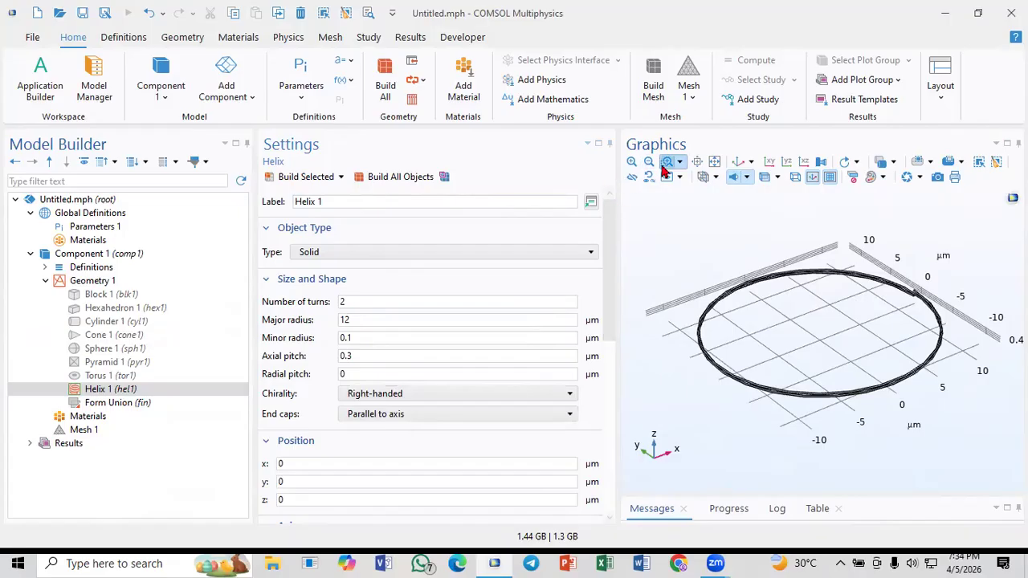
left_click_drag(725, 284, 754, 334)
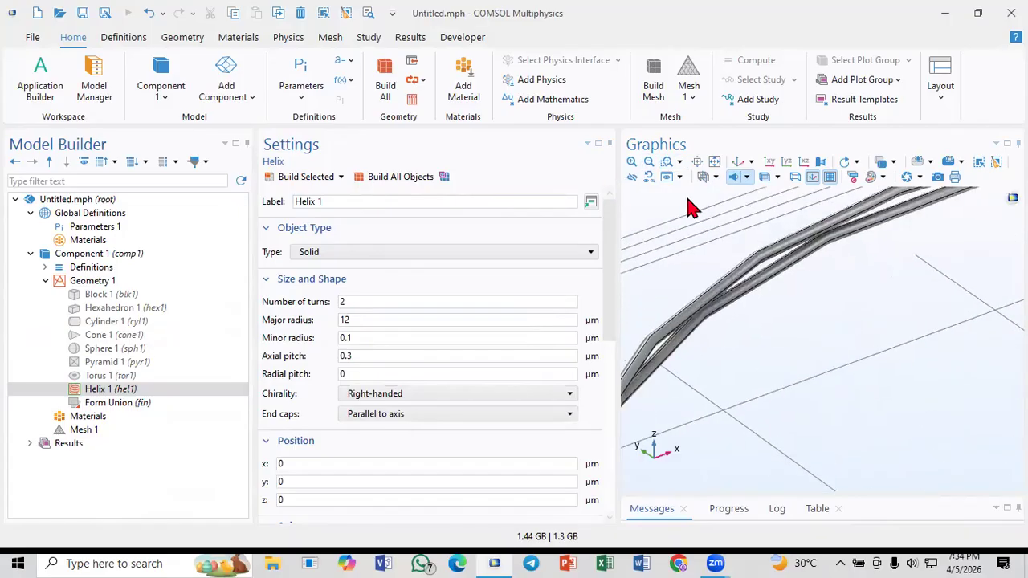
left_click(737, 162)
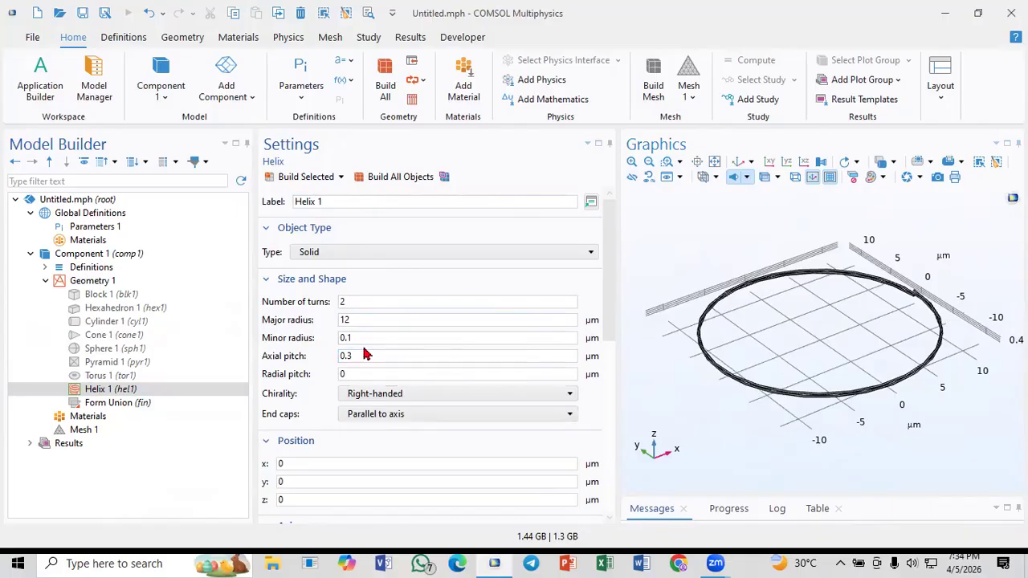
Set the helix's minor radius to 10 µm and rebuild it
left_click_drag(364, 342, 319, 341)
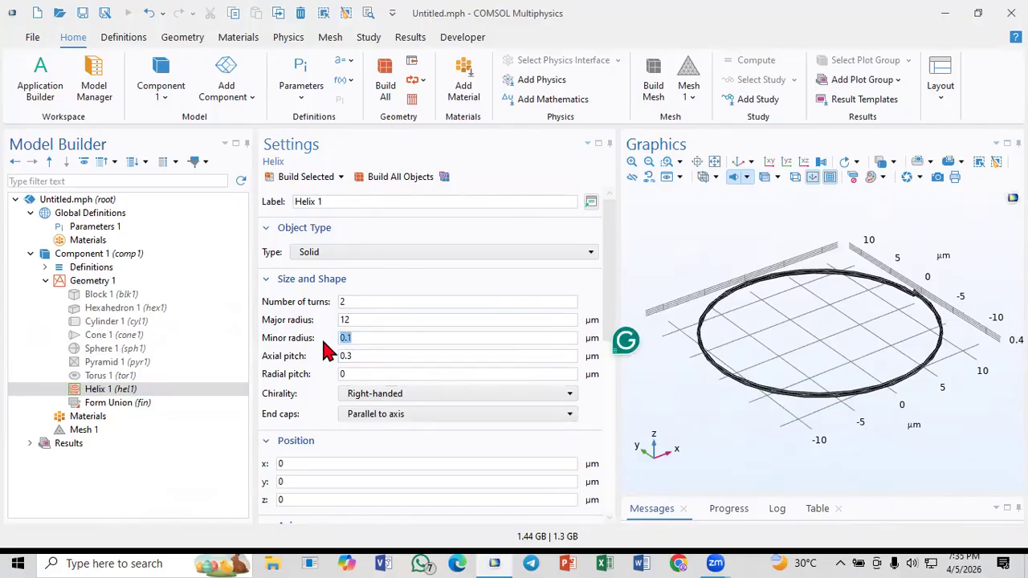
type("10")
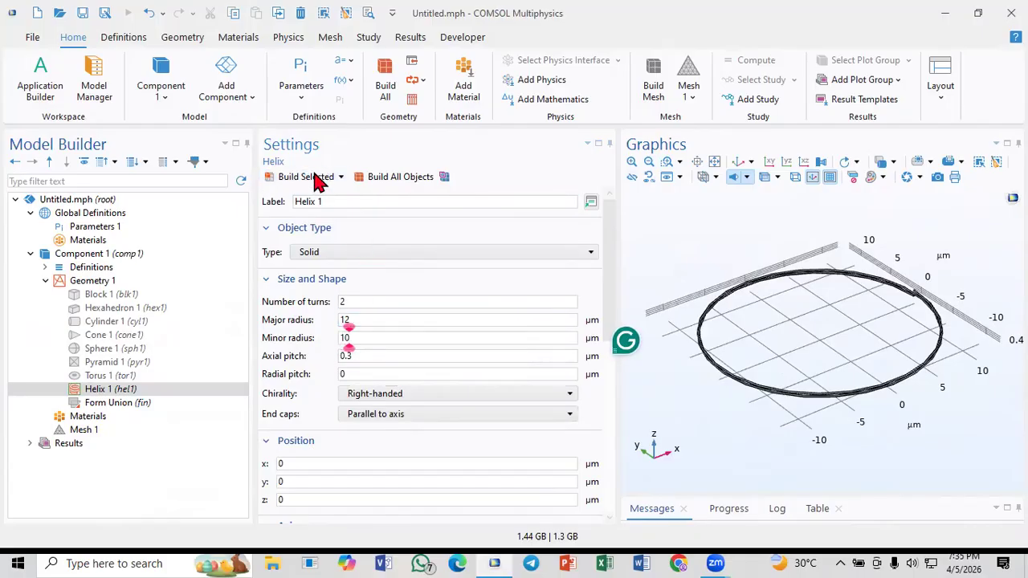
left_click(313, 178)
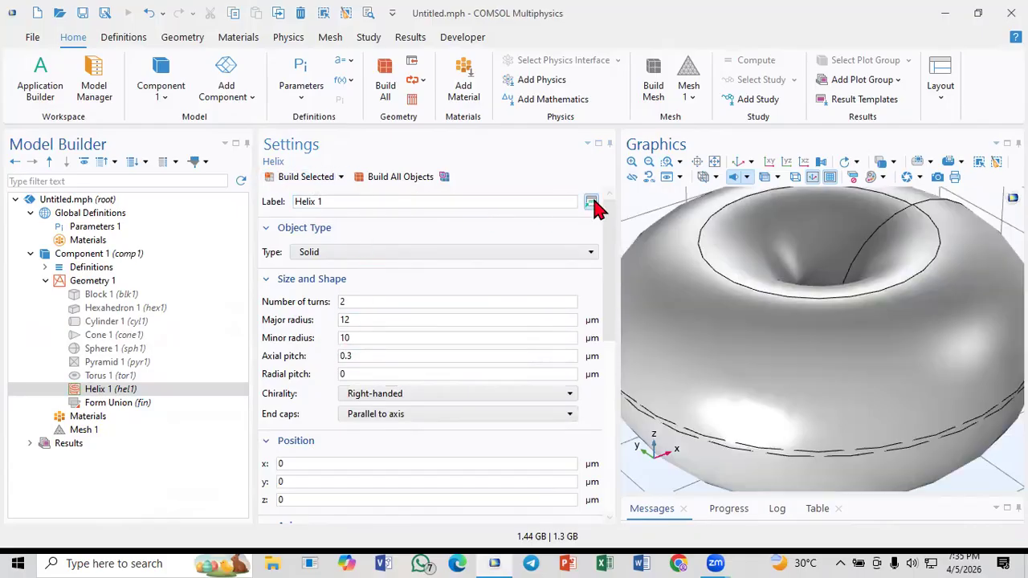
left_click(741, 163)
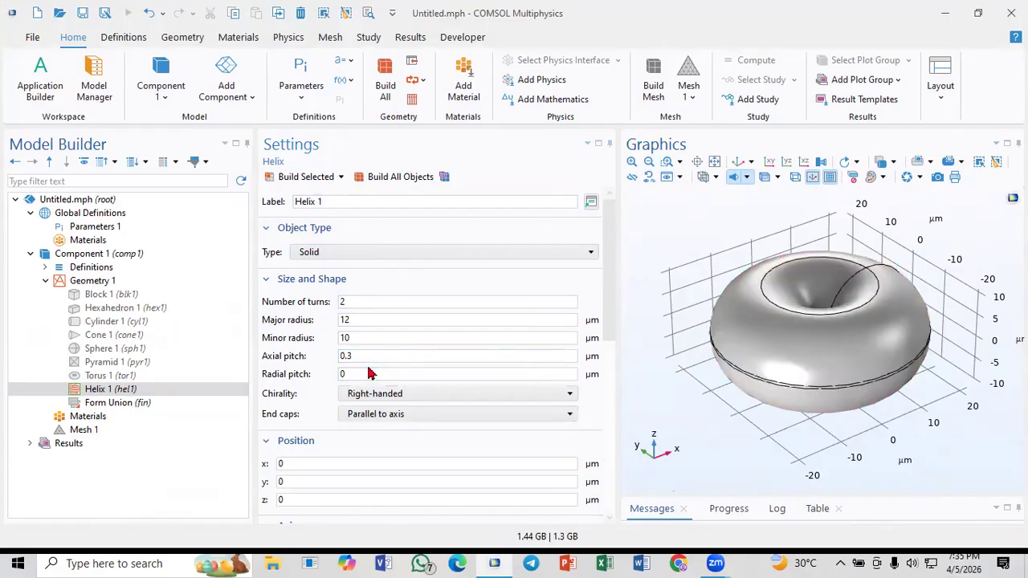
Set the helix's axial pitch to 12 µm and rebuild it
left_click_drag(362, 356, 300, 359)
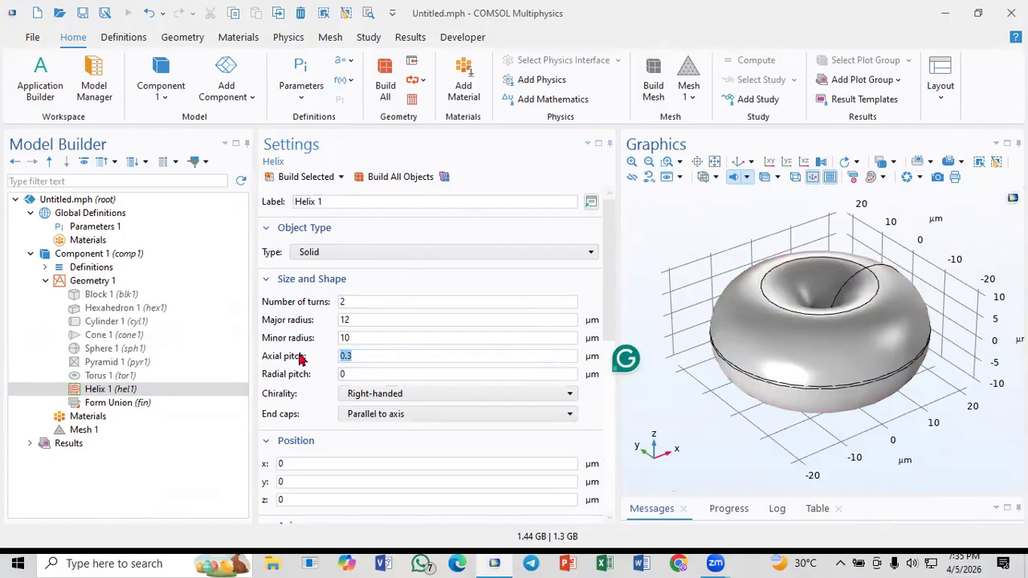
type("12")
left_click(306, 183)
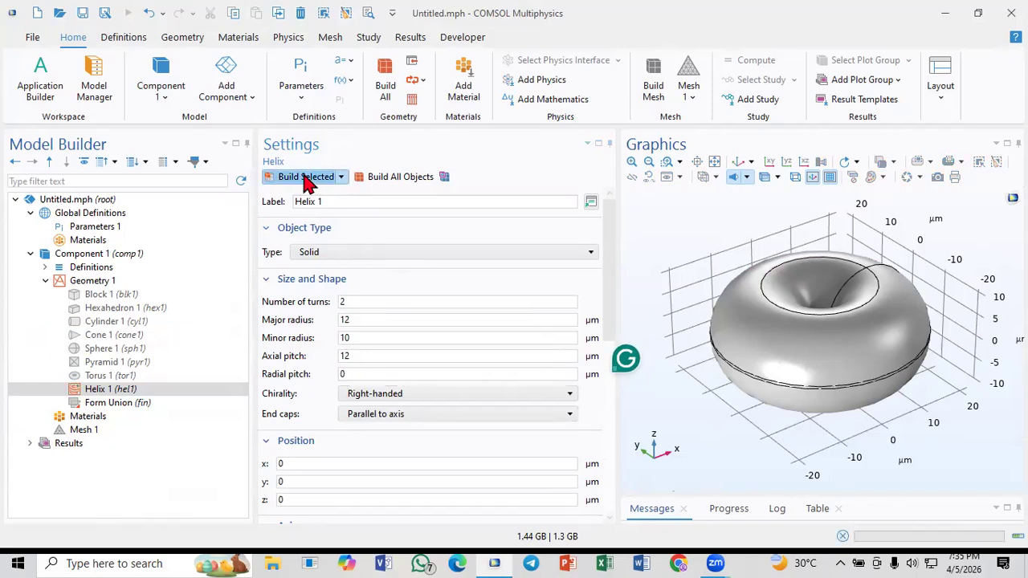
left_click(744, 162)
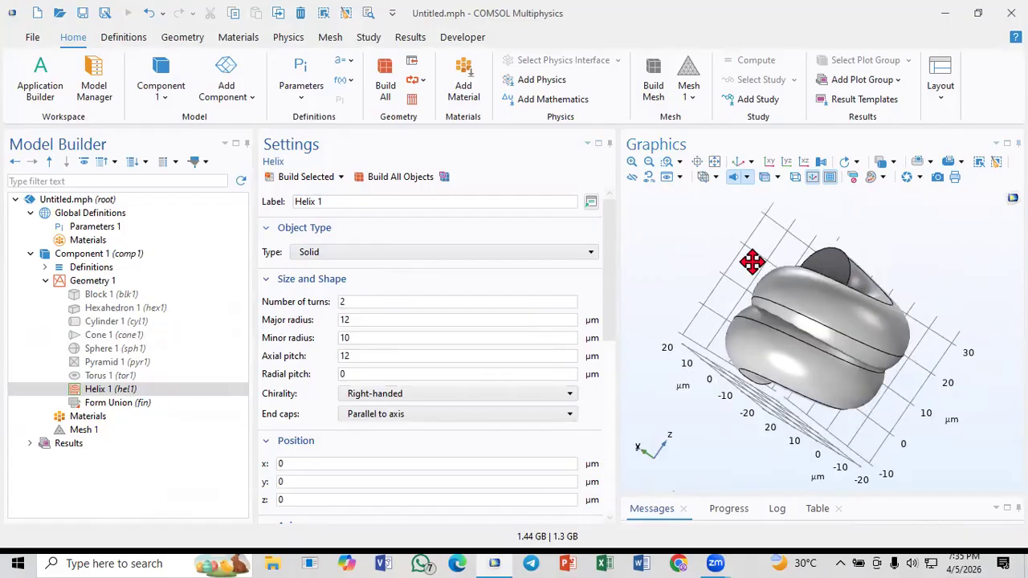
Set the helix's axial pitch to 20 µm, rebuild it and inspect the coil spacing
double_click(344, 356)
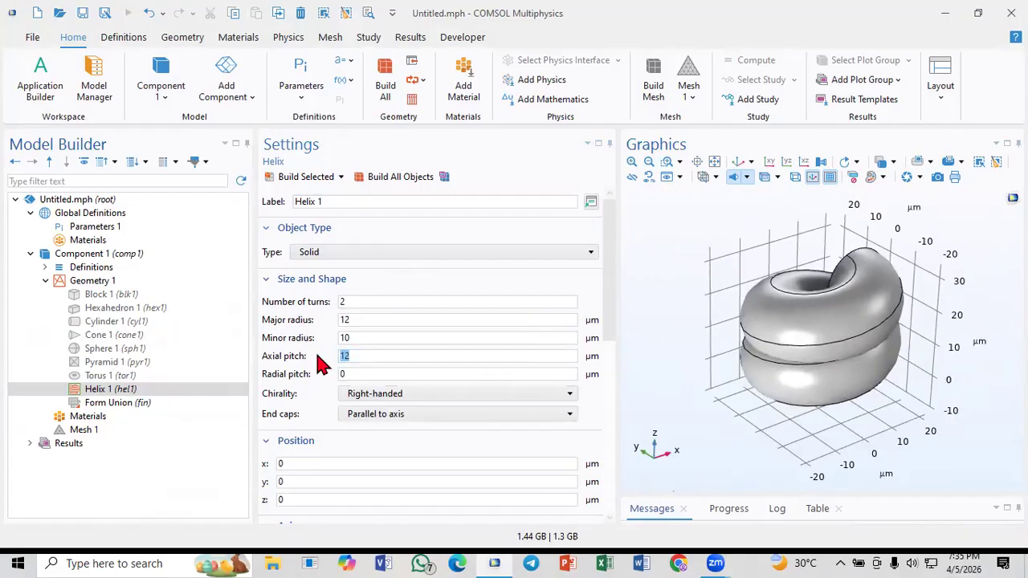
type("20")
left_click(294, 177)
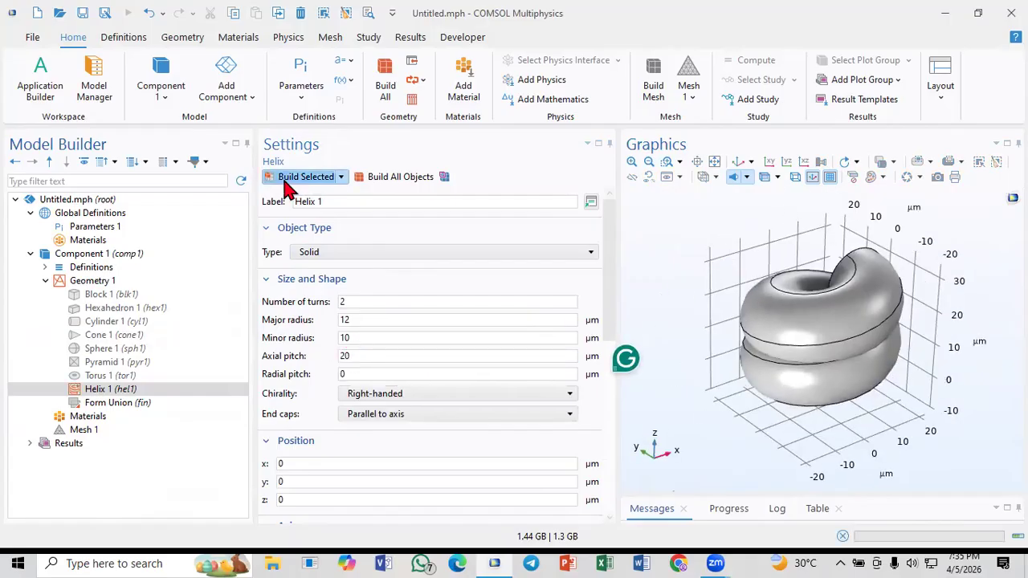
mouse_move(759, 316)
left_mouse_down()
mouse_move(714, 257)
mouse_move(718, 238)
mouse_move(730, 300)
mouse_move(795, 290)
mouse_move(744, 275)
mouse_move(796, 282)
mouse_move(763, 305)
left_mouse_up()
Set the helix's axial pitch to 100 µm, rebuild it and fit the whole helix in view
left_click_drag(369, 355, 255, 366)
type("100")
left_click(267, 176)
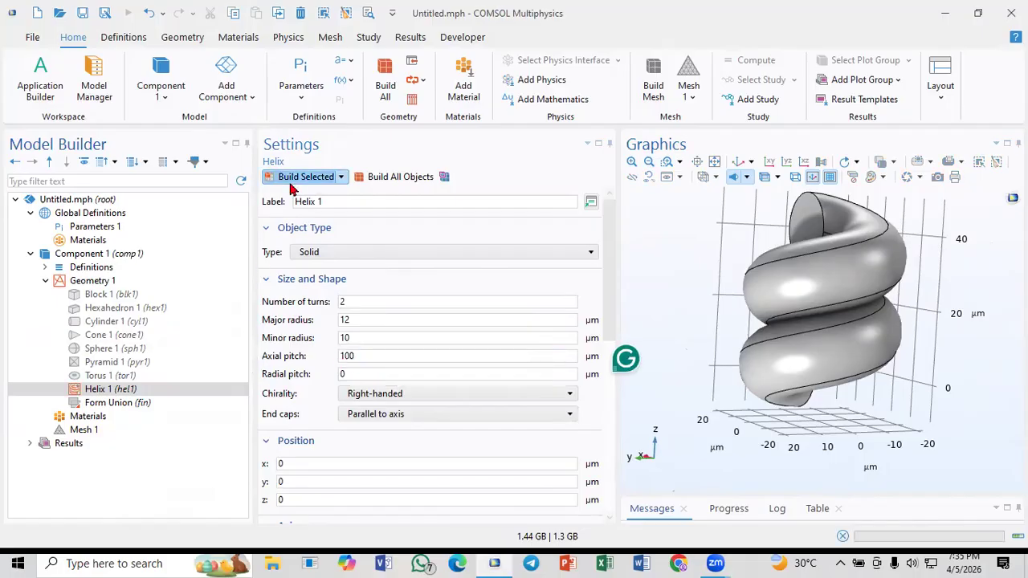
left_click(735, 178)
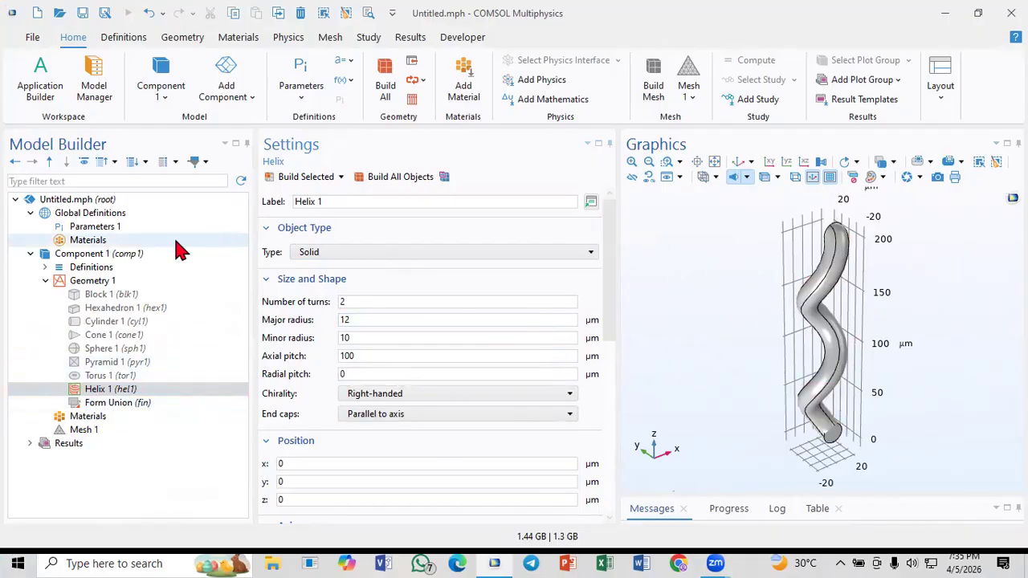
Disable the helix and add a work plane to Geometry 1
left_click(104, 391)
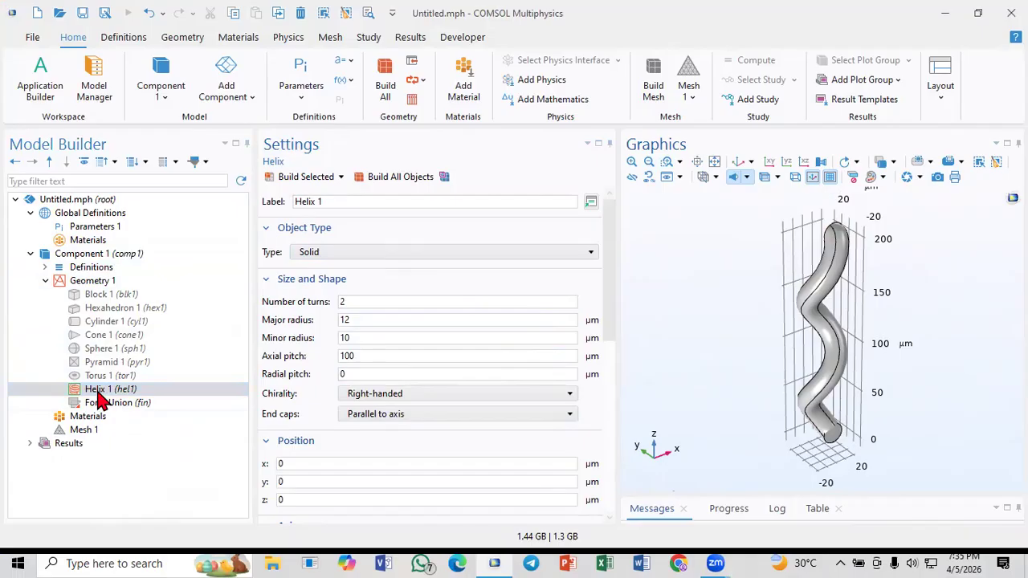
right_click(97, 393)
left_click(108, 283)
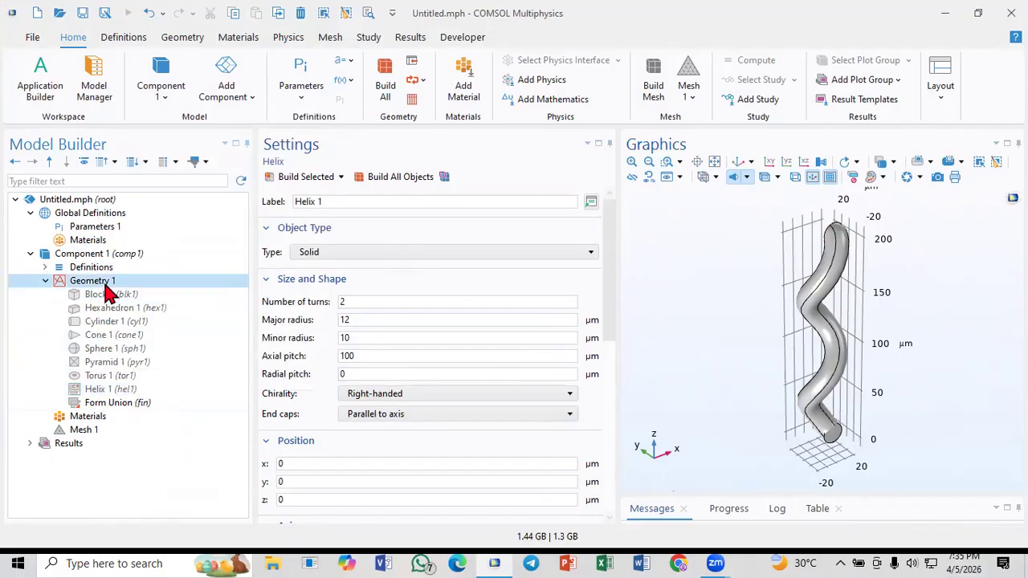
right_click(108, 283)
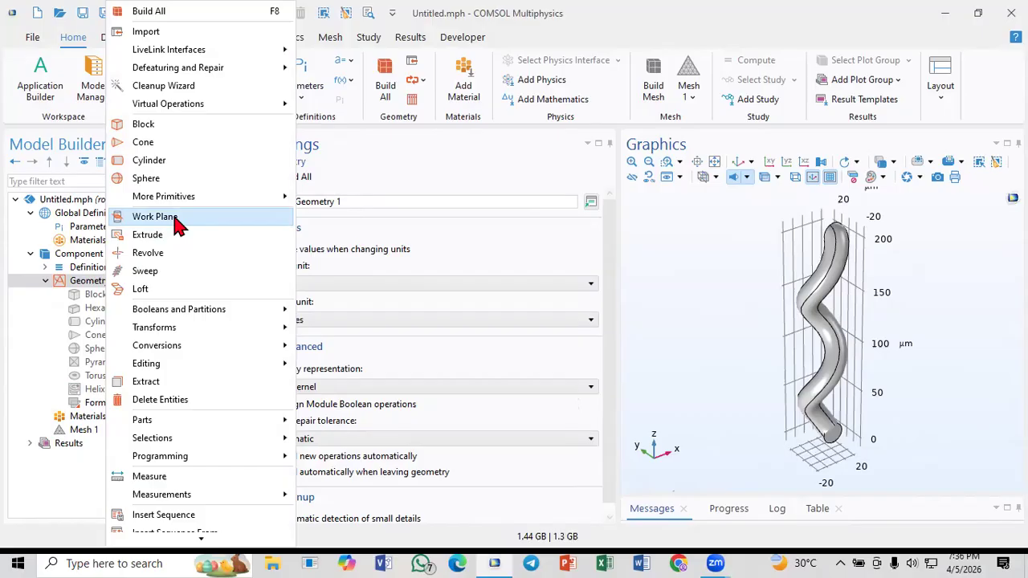
left_click(164, 216)
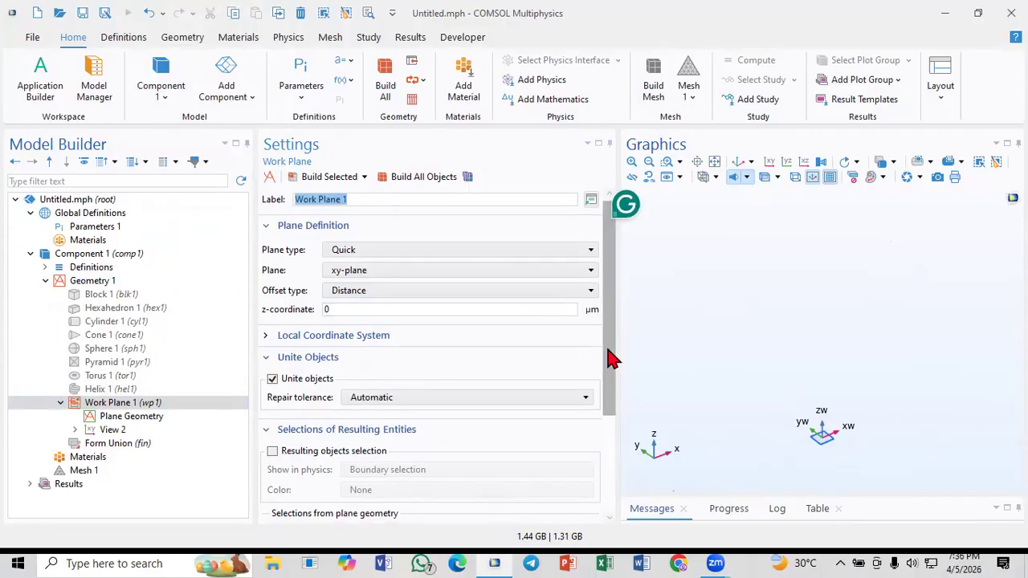
Examine the work plane's available plane orientations, offset type and z-coordinate settings
left_click(347, 278)
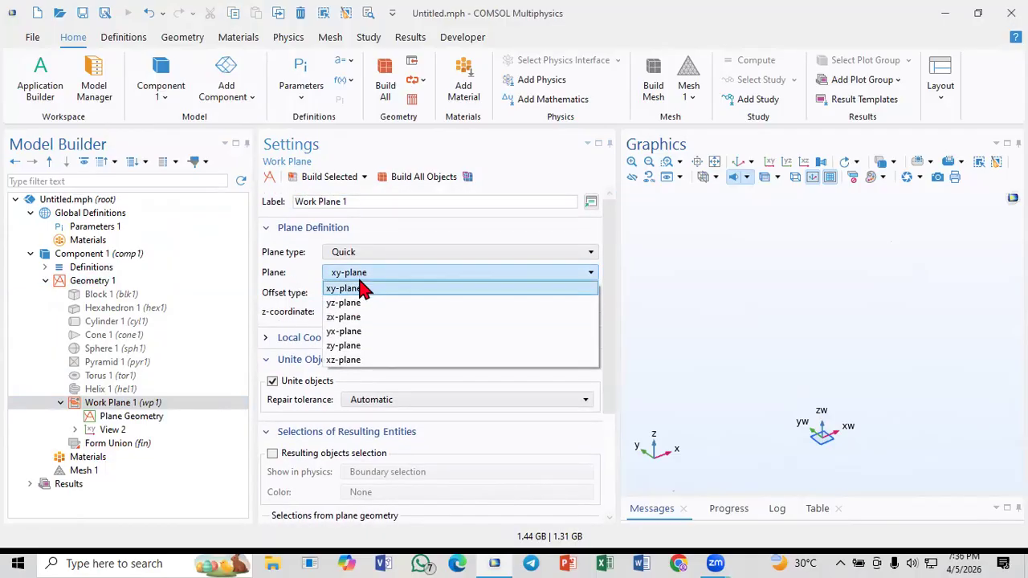
left_click(359, 276)
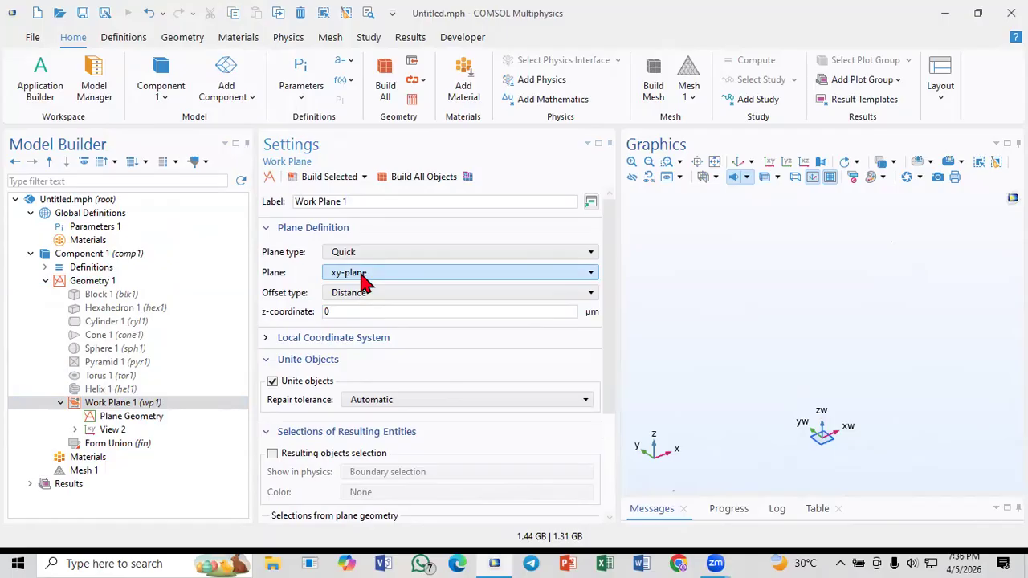
left_click(364, 277)
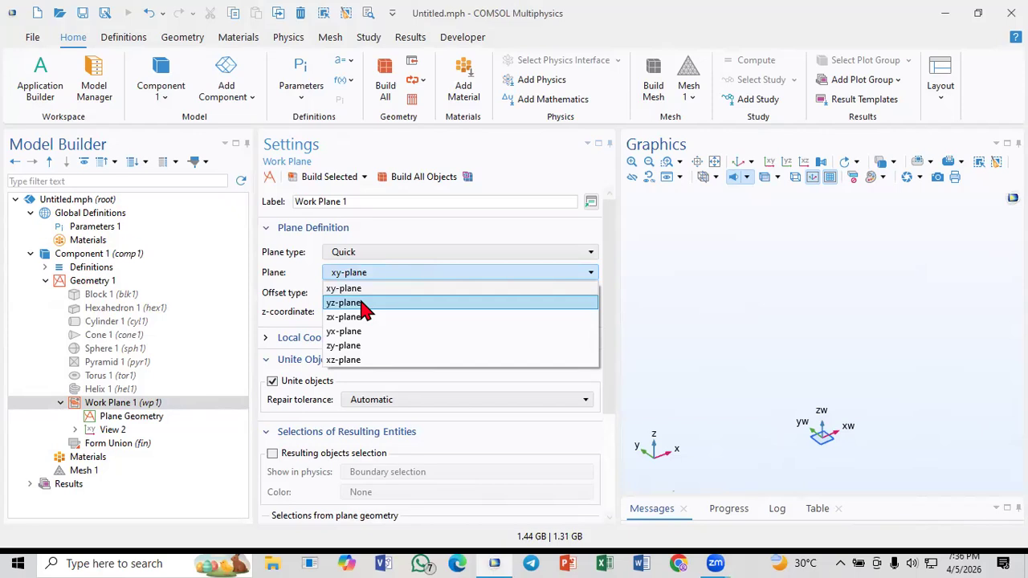
left_click(379, 286)
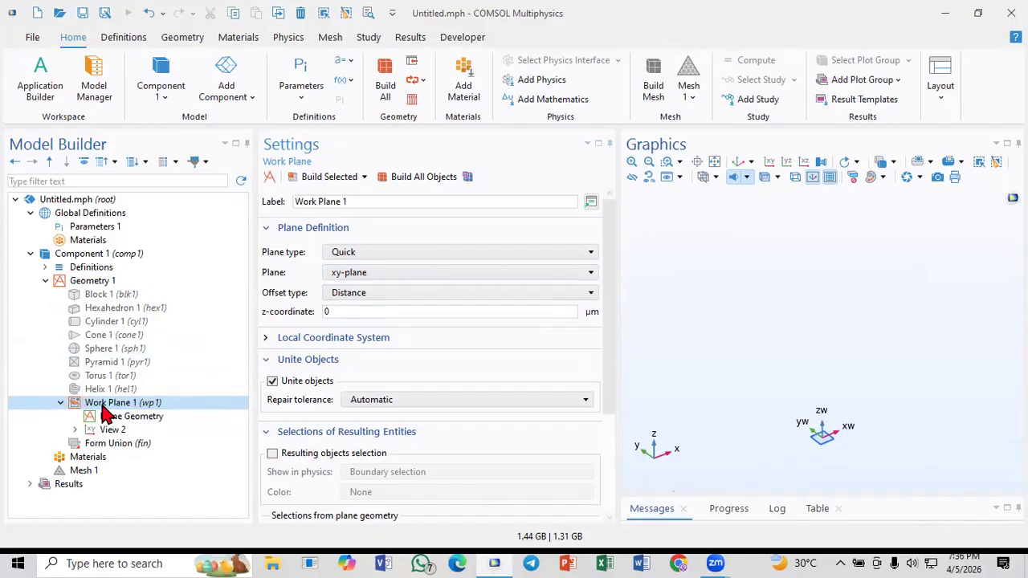
left_click(405, 279)
left_click(405, 286)
left_click(362, 296)
left_click(363, 297)
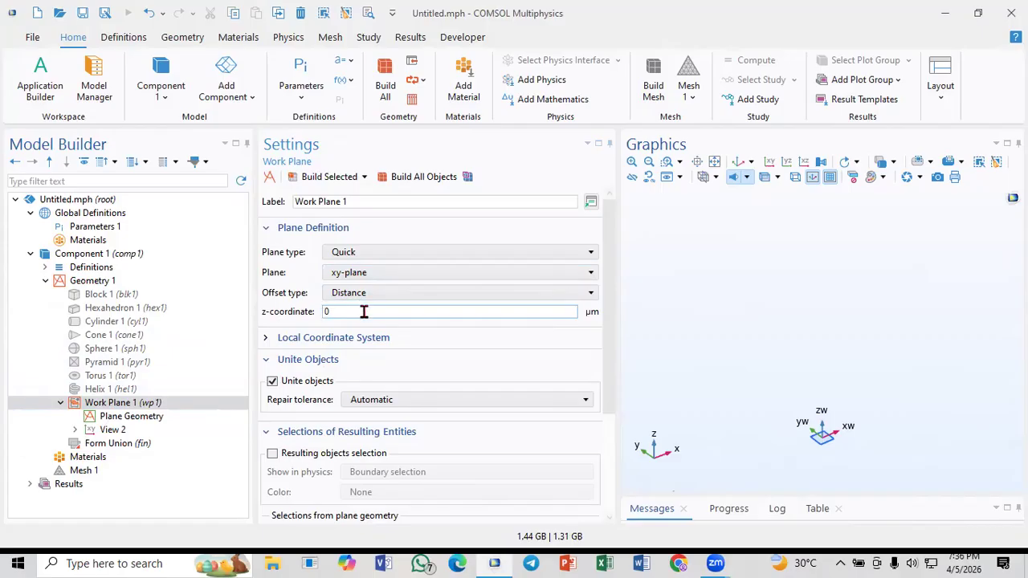
double_click(328, 314)
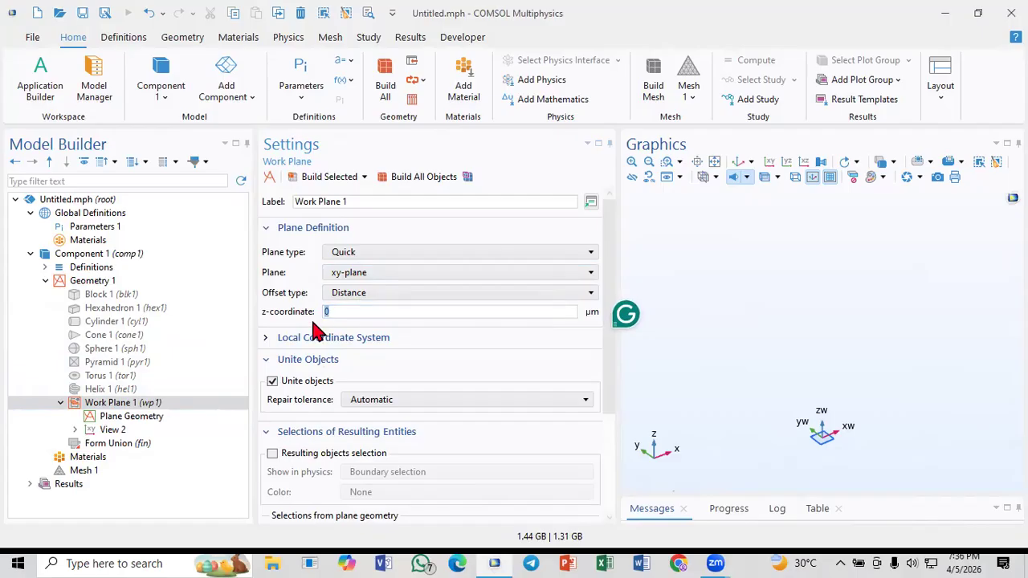
Add a circle with default dimensions to the work plane's plane geometry and build it
left_click(127, 418)
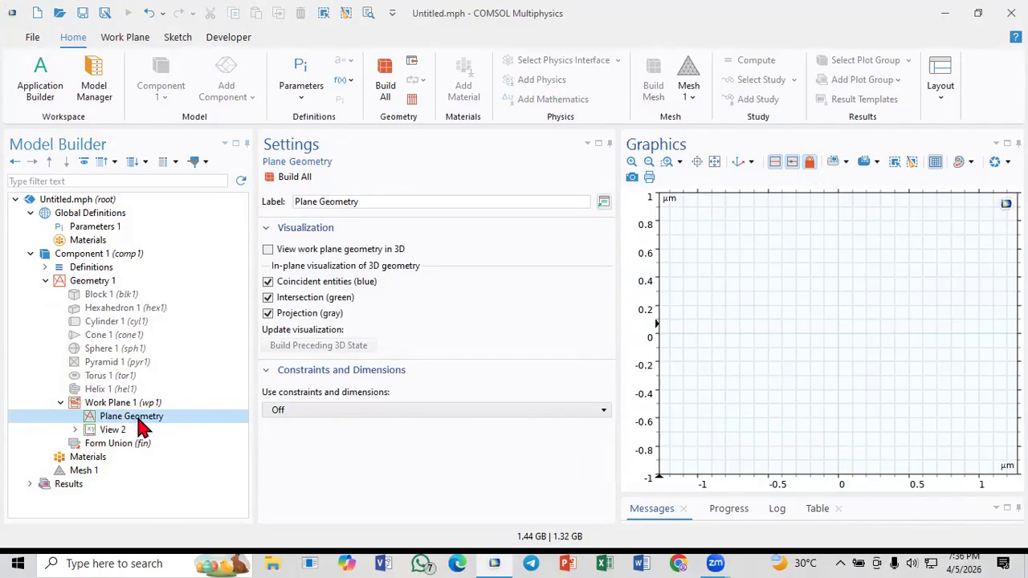
right_click(129, 424)
left_click(127, 424)
right_click(127, 424)
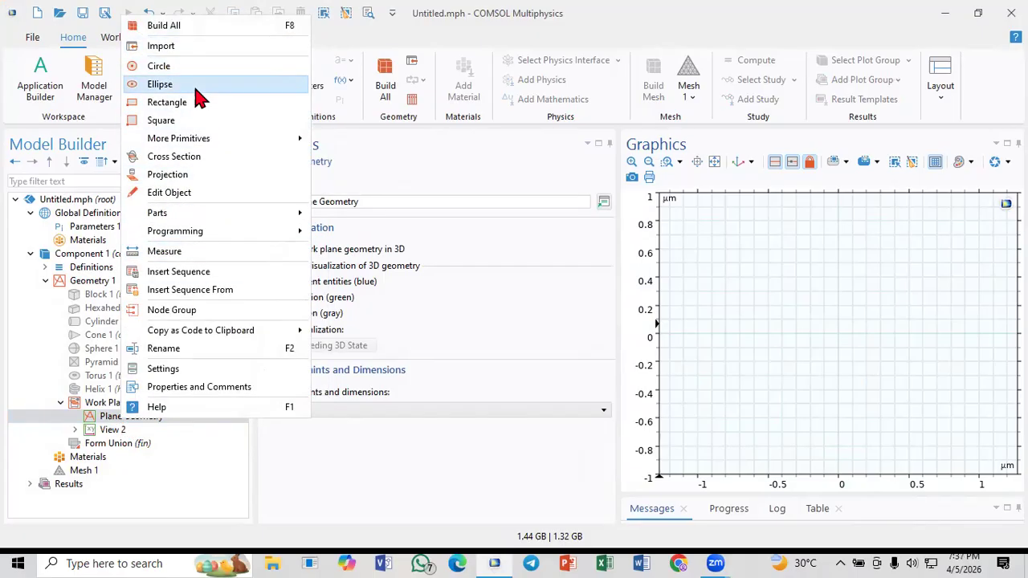
mouse_move(254, 144)
key("Escape")
left_click(308, 178)
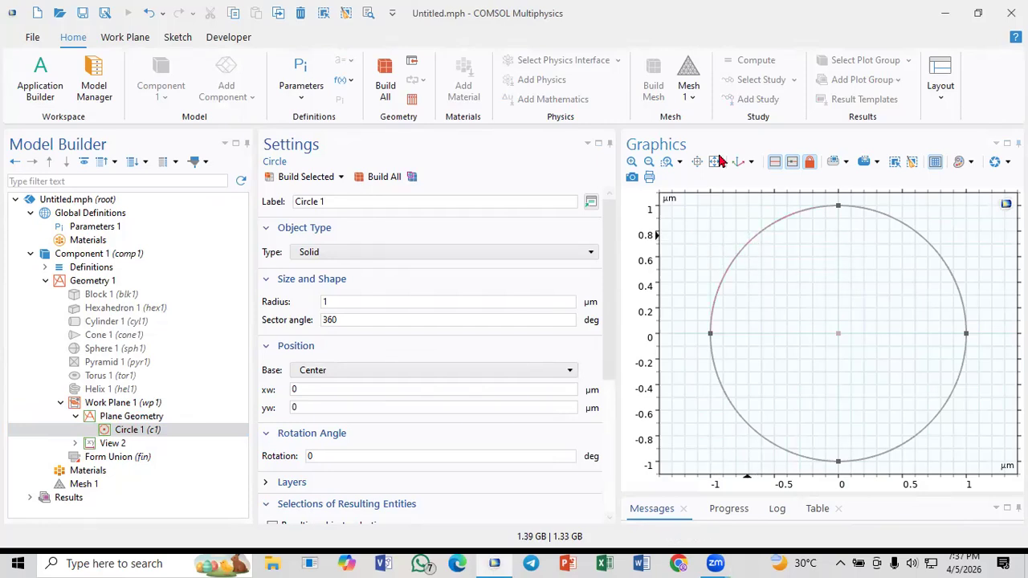
Add a rectangle to the plane geometry, place it before the circle in the sequence and build it
left_click(115, 417)
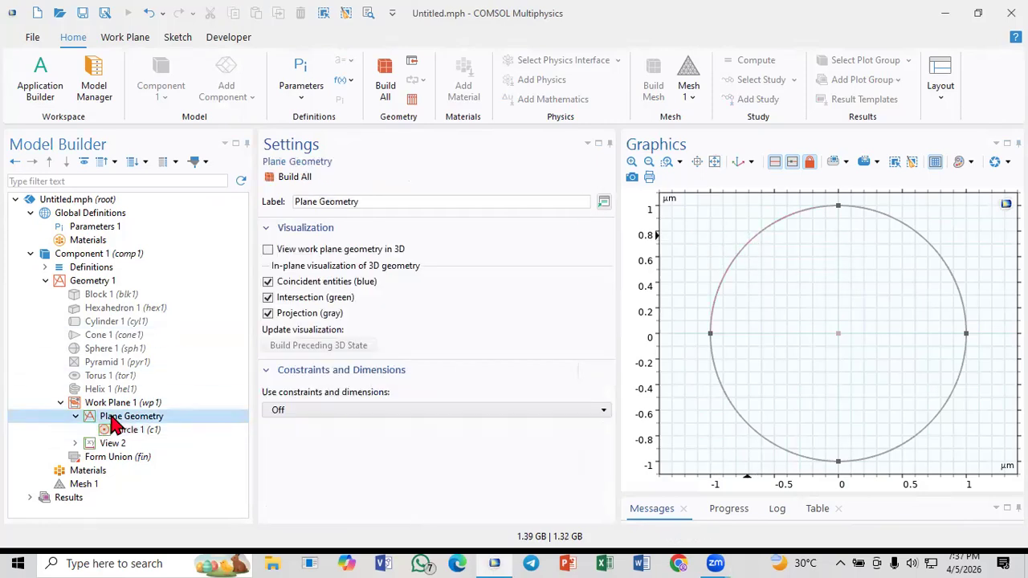
right_click(115, 418)
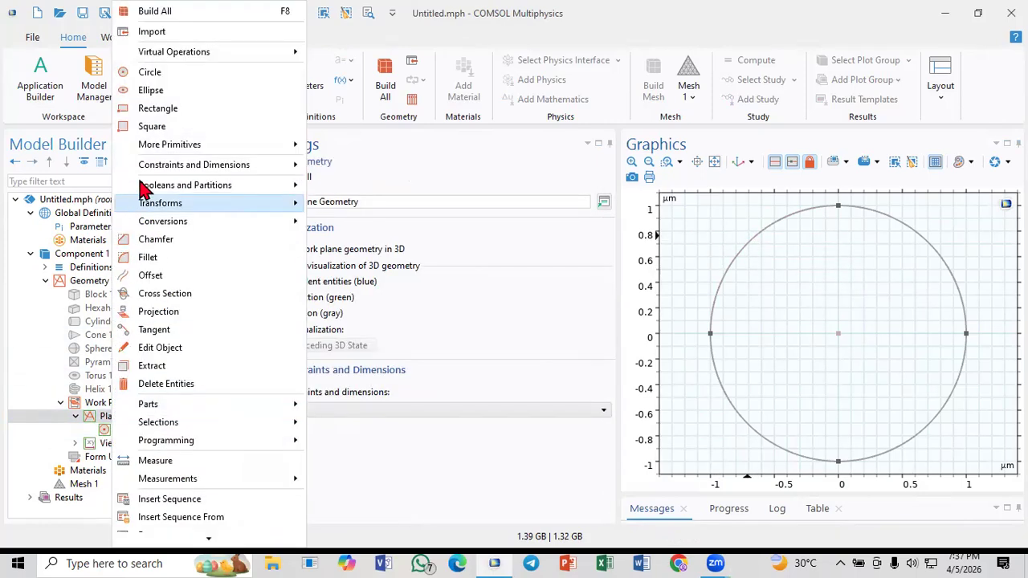
left_click(158, 110)
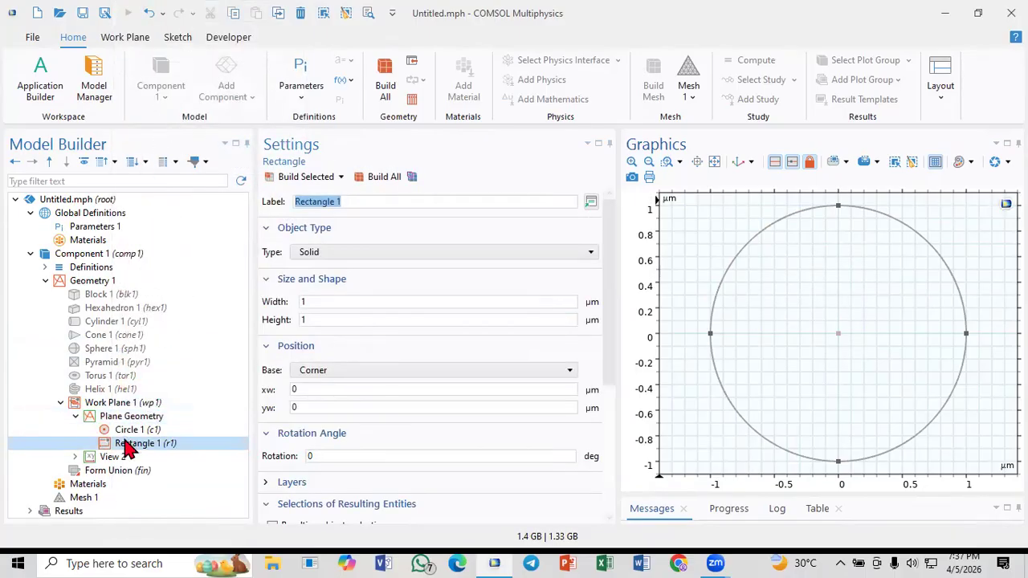
mouse_move(124, 425)
left_mouse_down()
mouse_move(127, 443)
mouse_move(127, 416)
mouse_move(126, 430)
left_mouse_up()
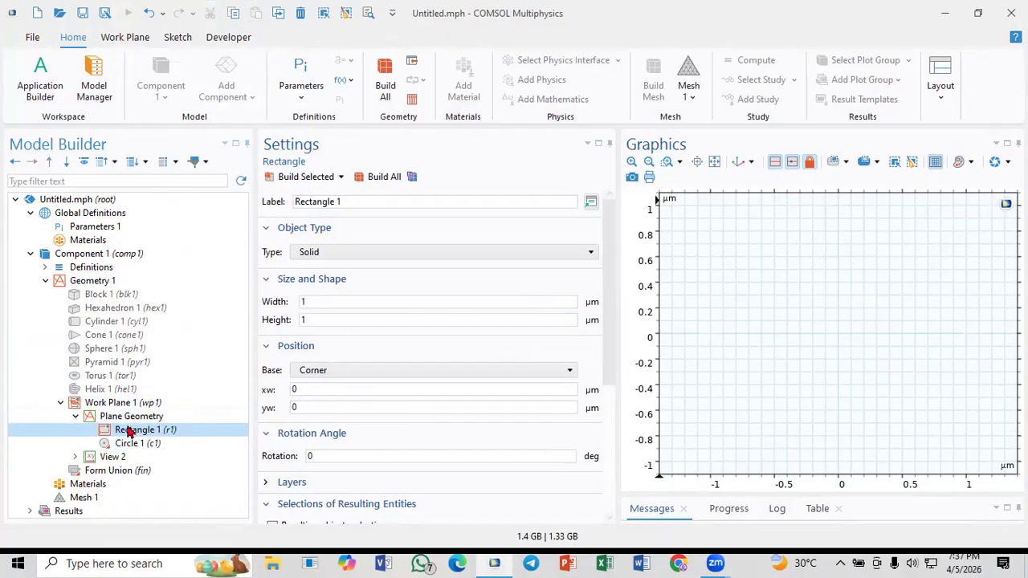
left_click(297, 179)
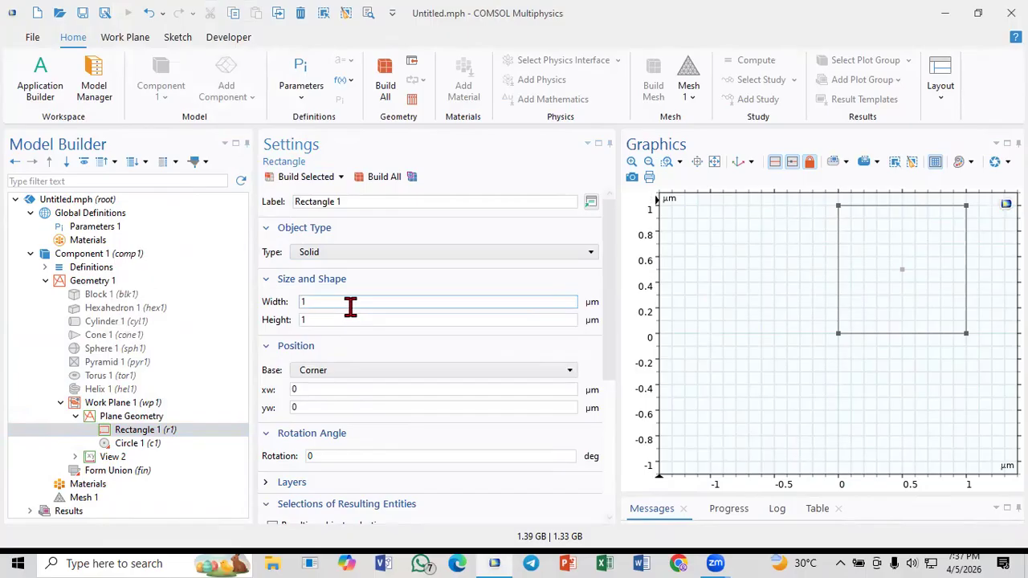
Set the rectangle's width to 100 µm and height to 200 µm, rebuild it and fit it in view
double_click(303, 302)
type("1000")
key("BackSpace")
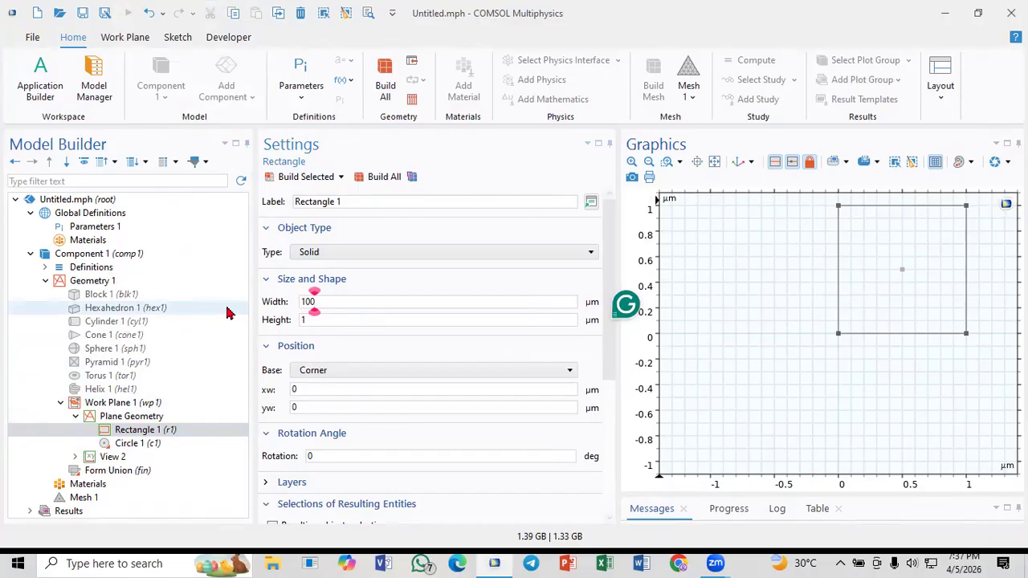
double_click(330, 320)
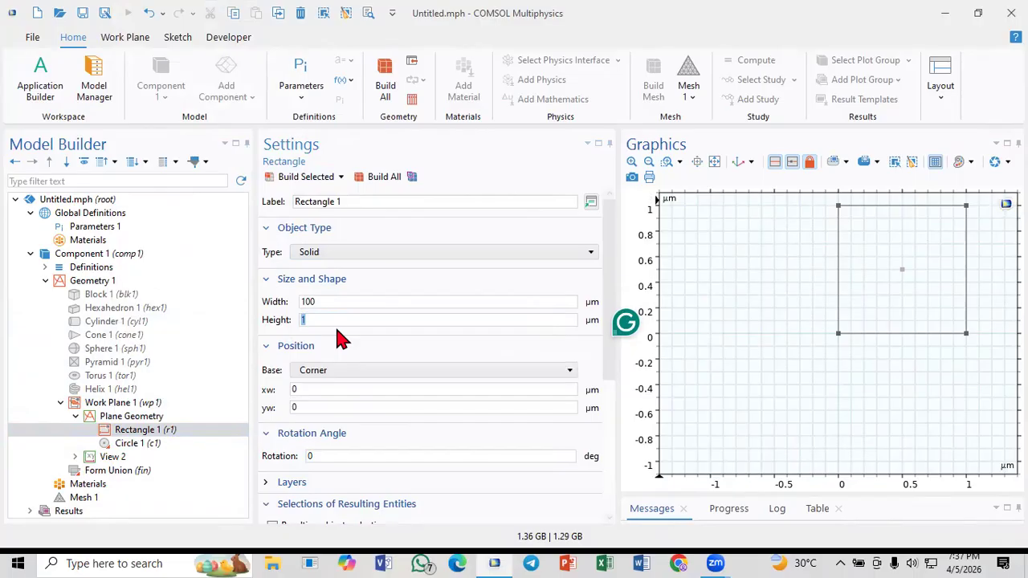
type("200")
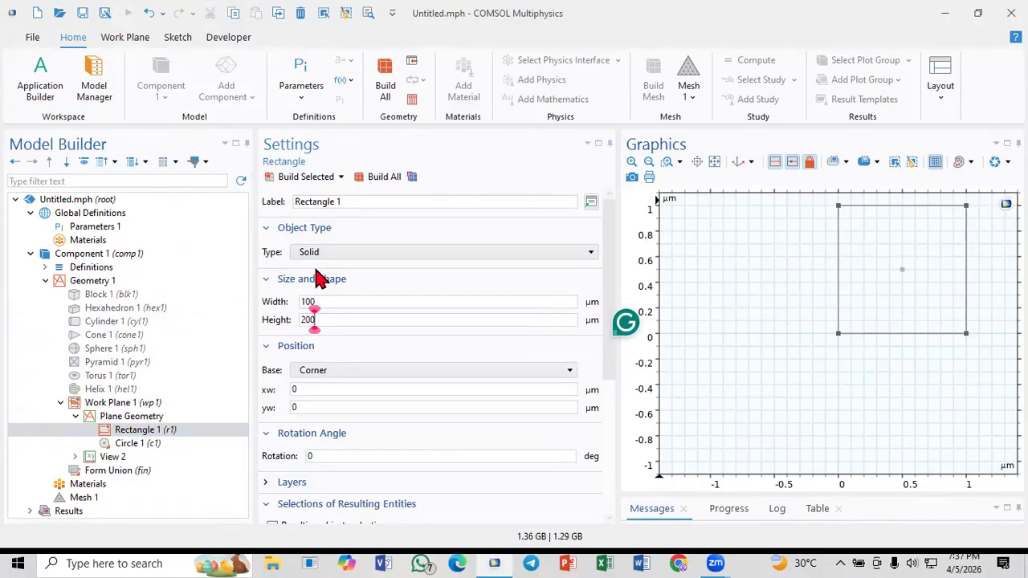
left_click(304, 177)
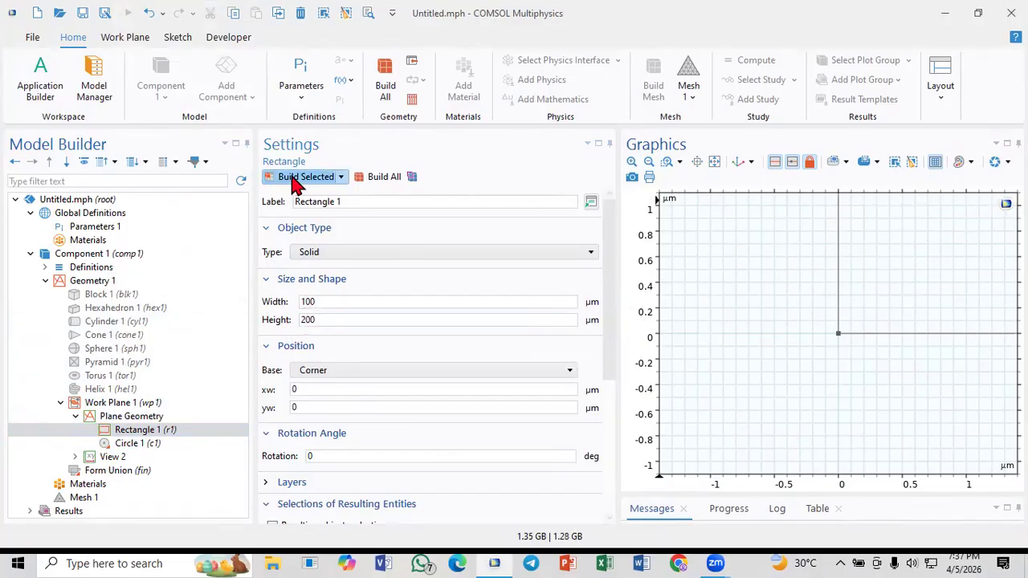
left_click(714, 163)
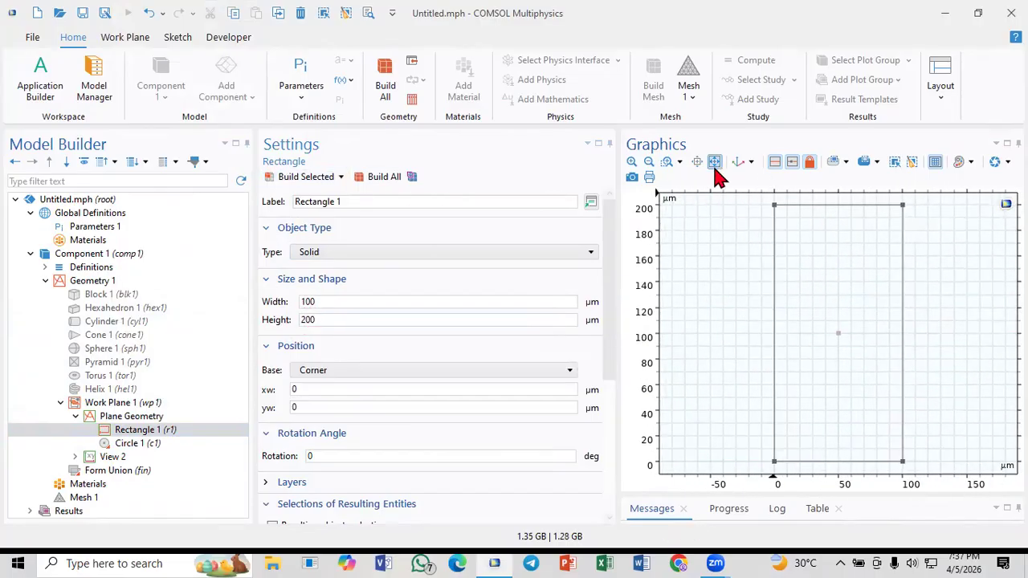
Build the circle on the work plane, set its radius to 20 µm and rebuild it
left_click(131, 444)
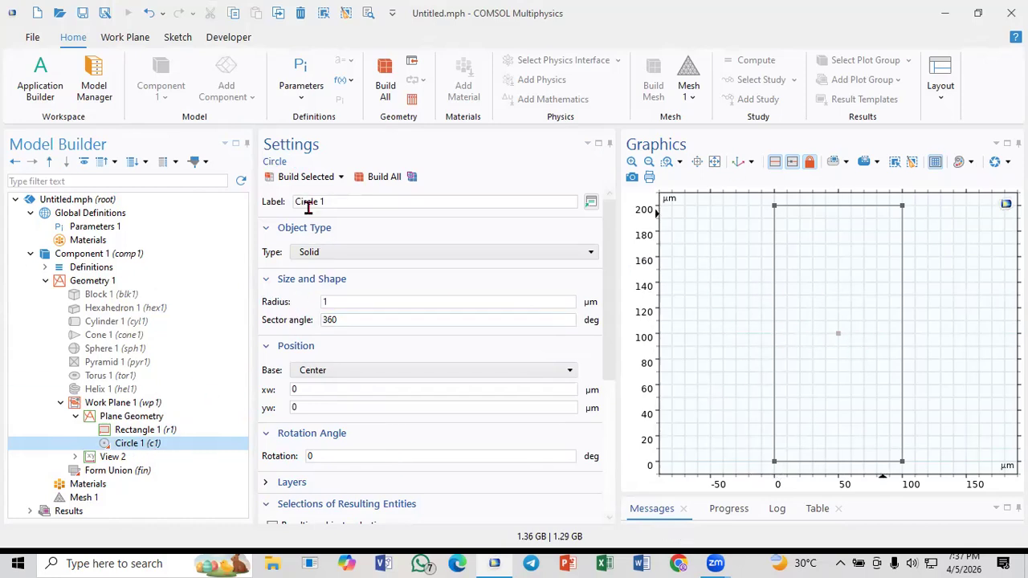
left_click(302, 177)
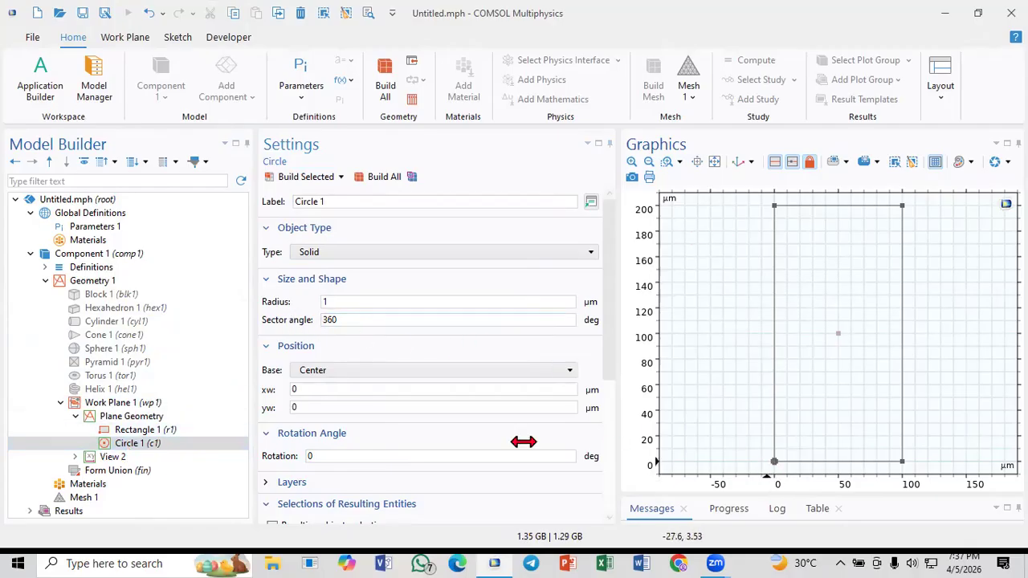
left_click(335, 302)
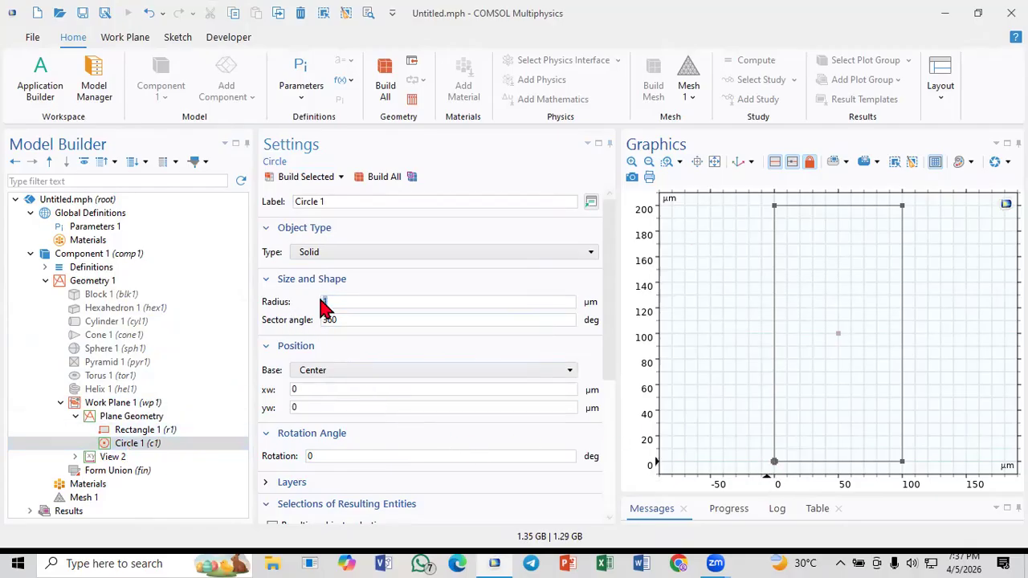
type("20")
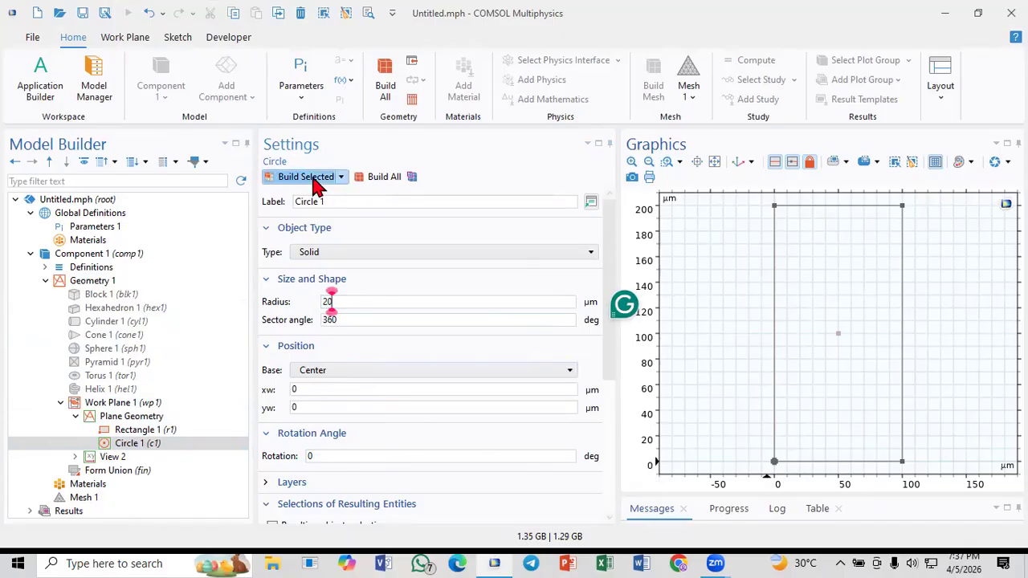
left_click(315, 179)
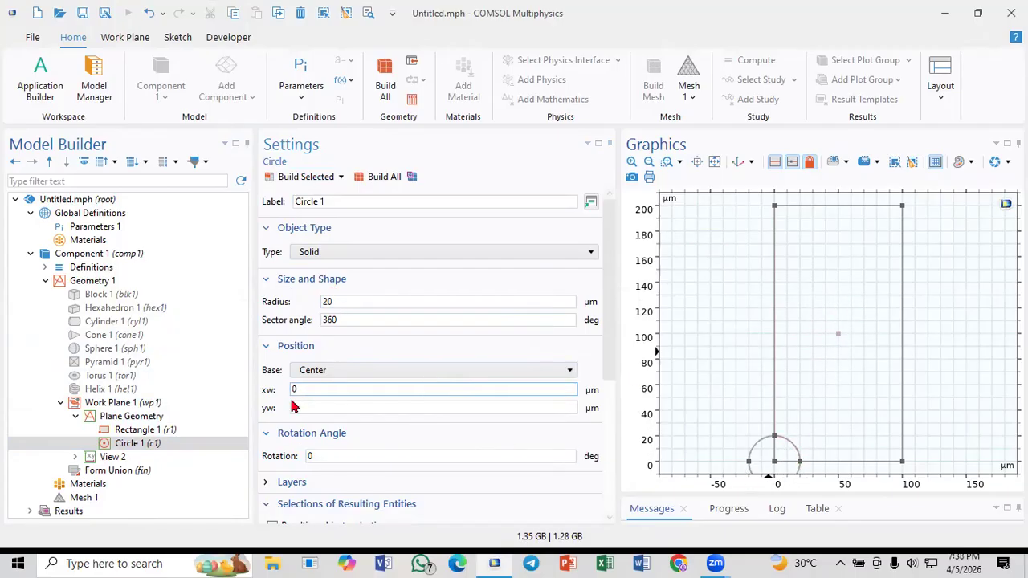
Center the circle in the rectangle by setting its position to xw 50 µm and yw 100 µm, and build it
left_click(172, 432)
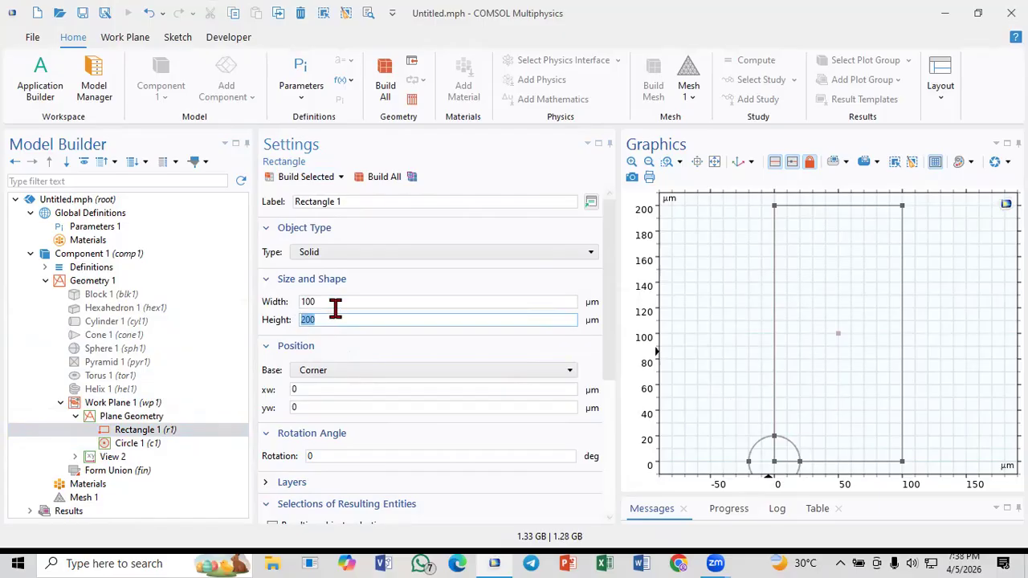
double_click(324, 301)
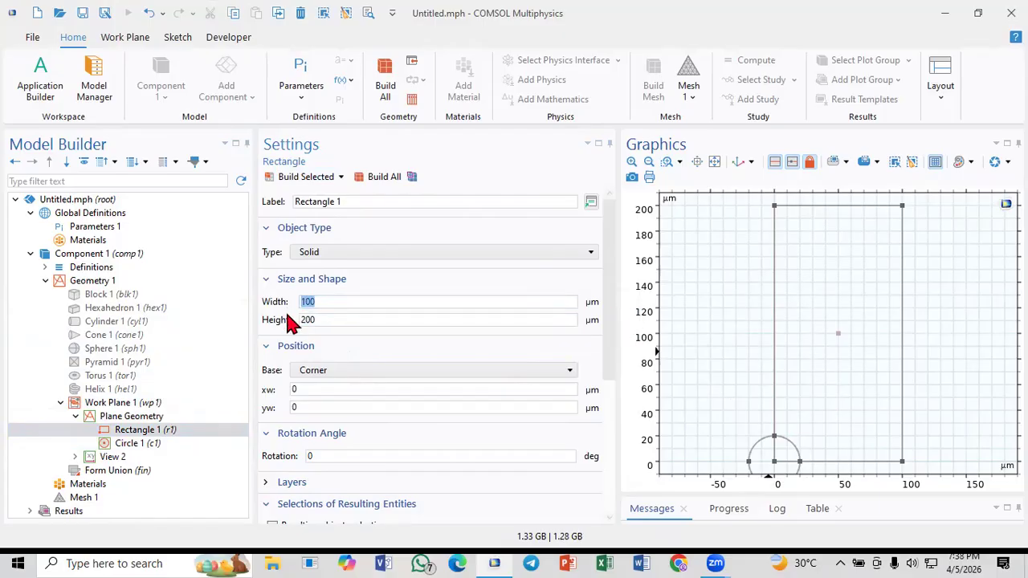
left_click(118, 447)
double_click(321, 390)
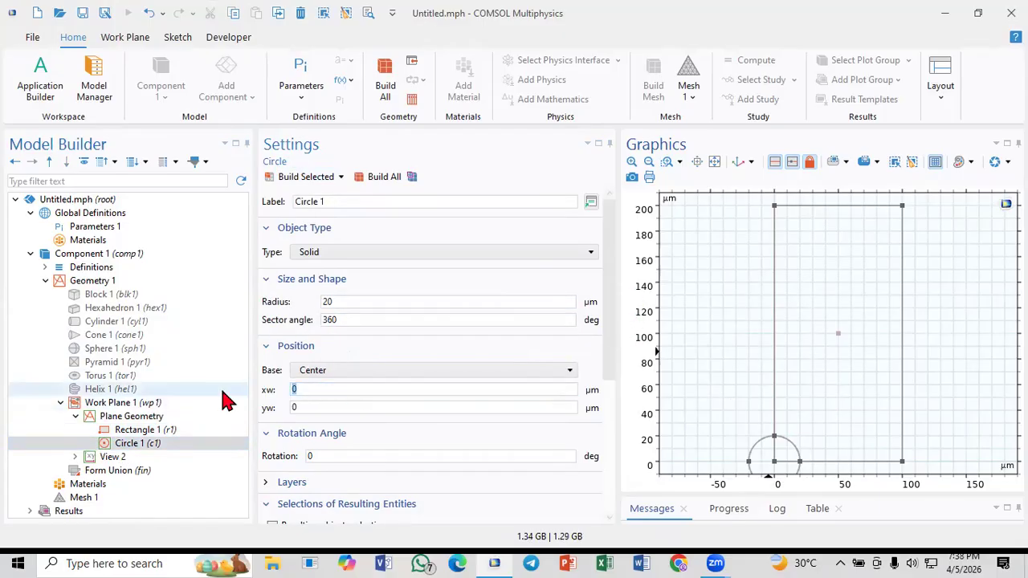
type("50")
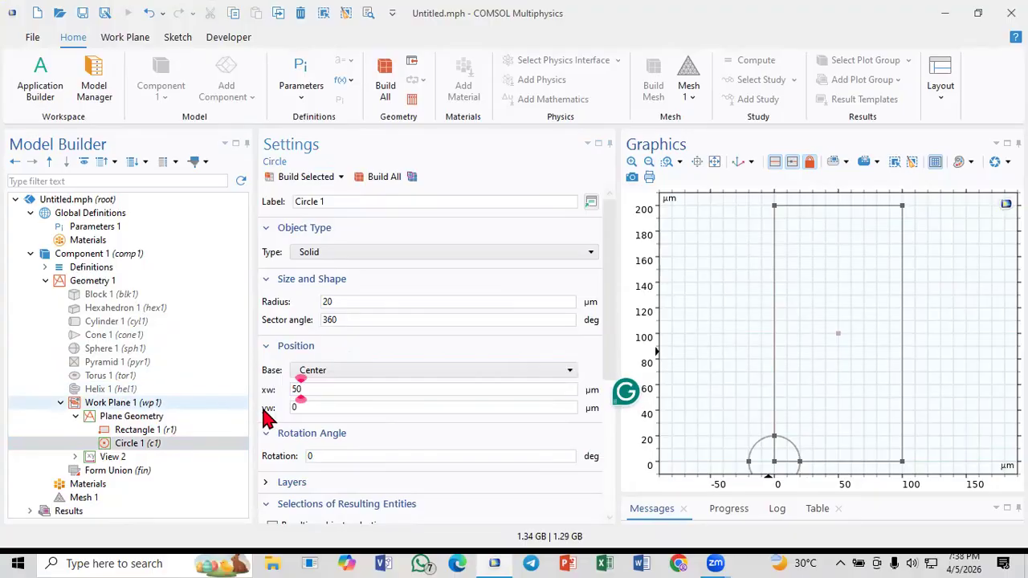
double_click(316, 408)
type("100")
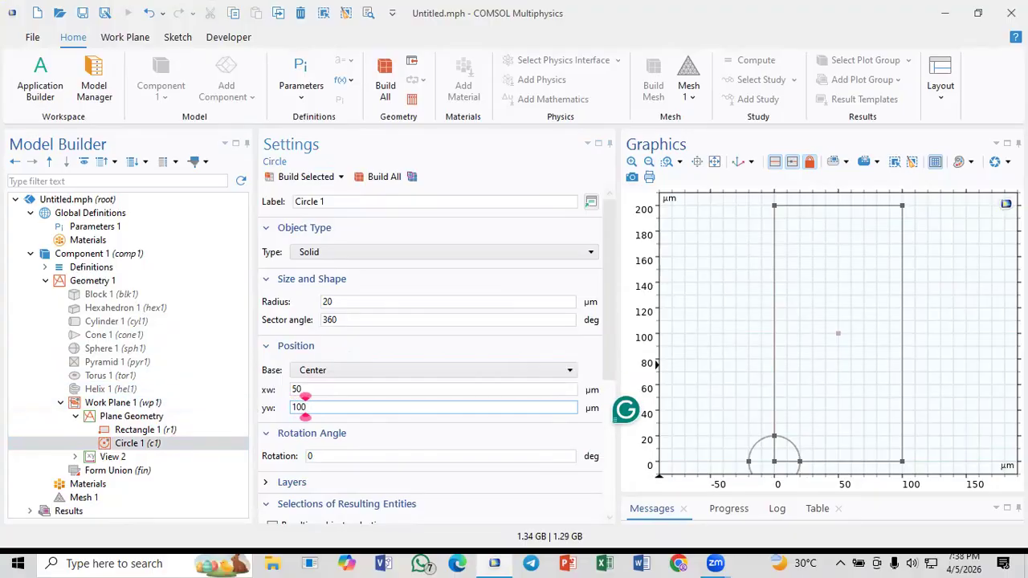
left_click(304, 177)
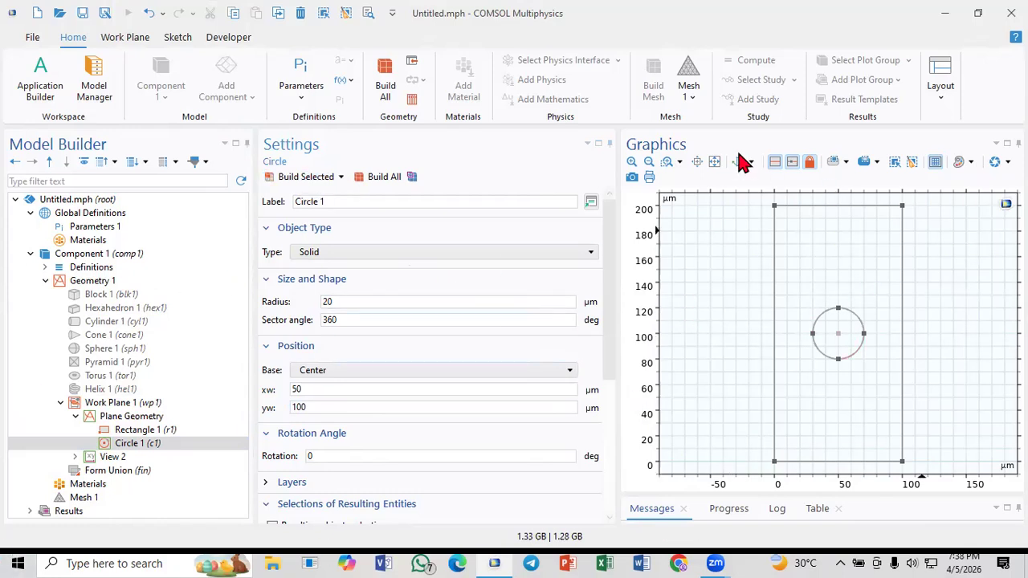
Add a Difference operation to the plane geometry that subtracts the circle from the rectangle, and build it
left_click(146, 420)
right_click(150, 421)
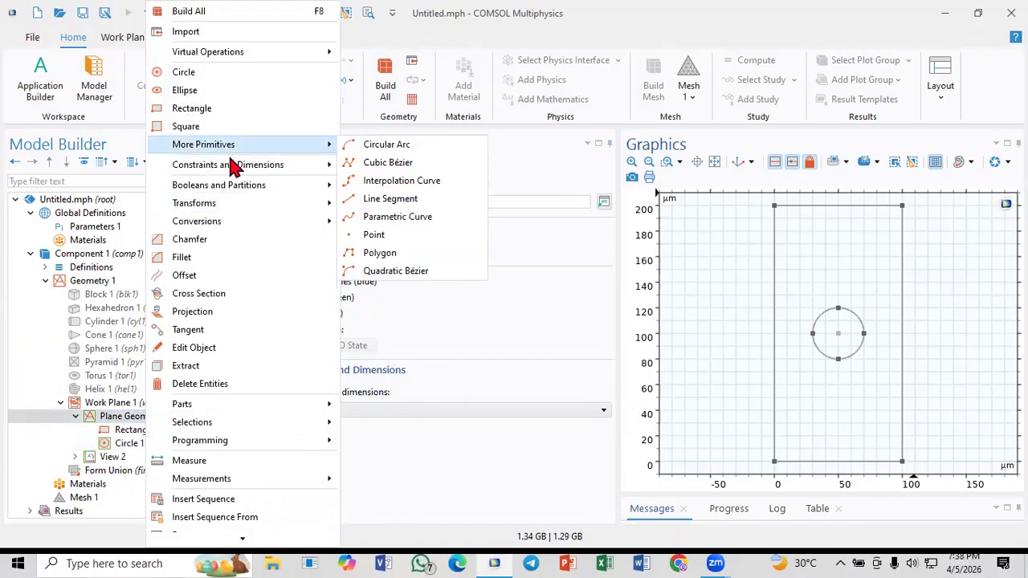
mouse_move(235, 172)
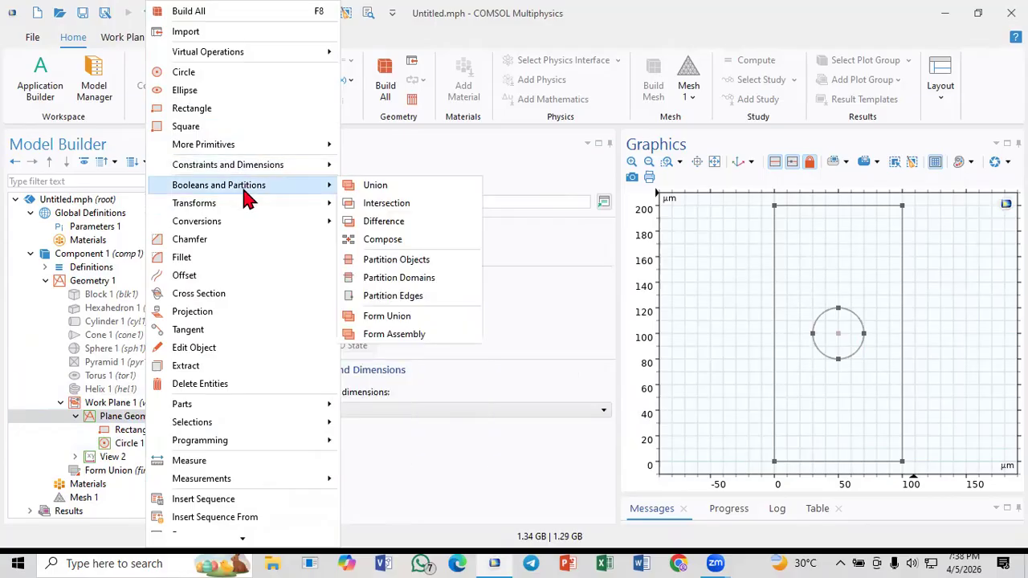
left_click(401, 229)
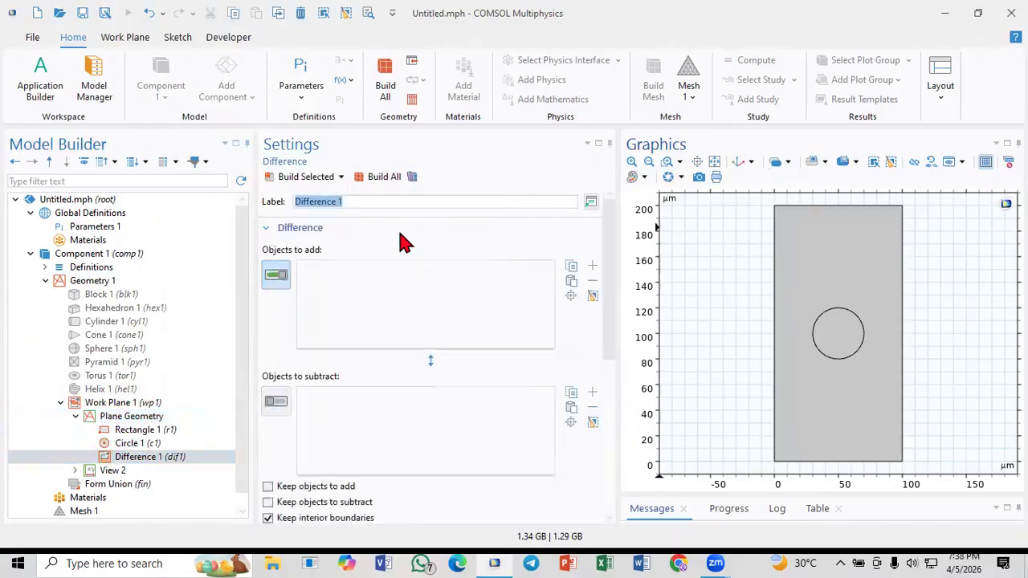
left_click(847, 254)
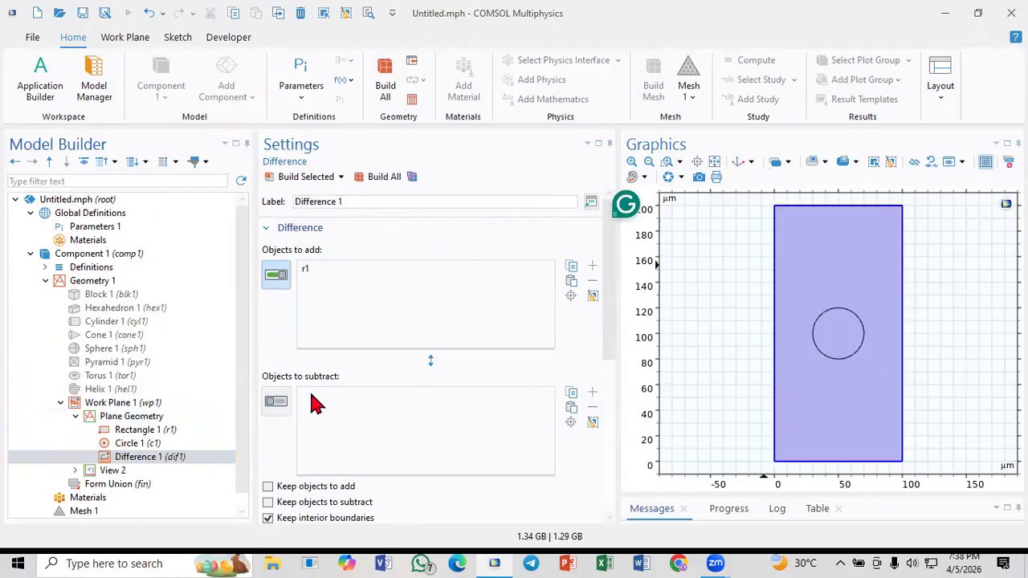
left_click(278, 403)
left_click(842, 345)
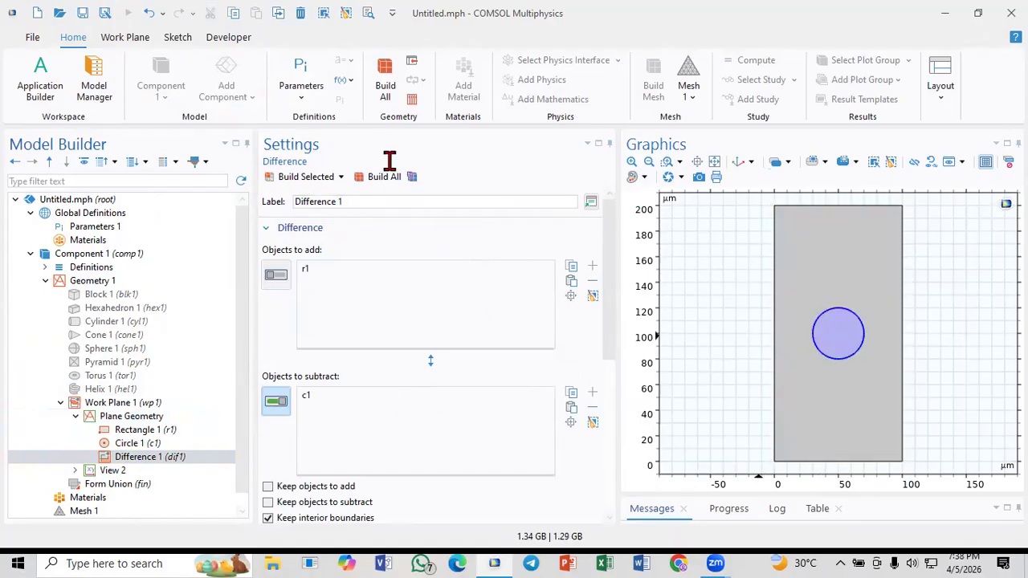
left_click(294, 177)
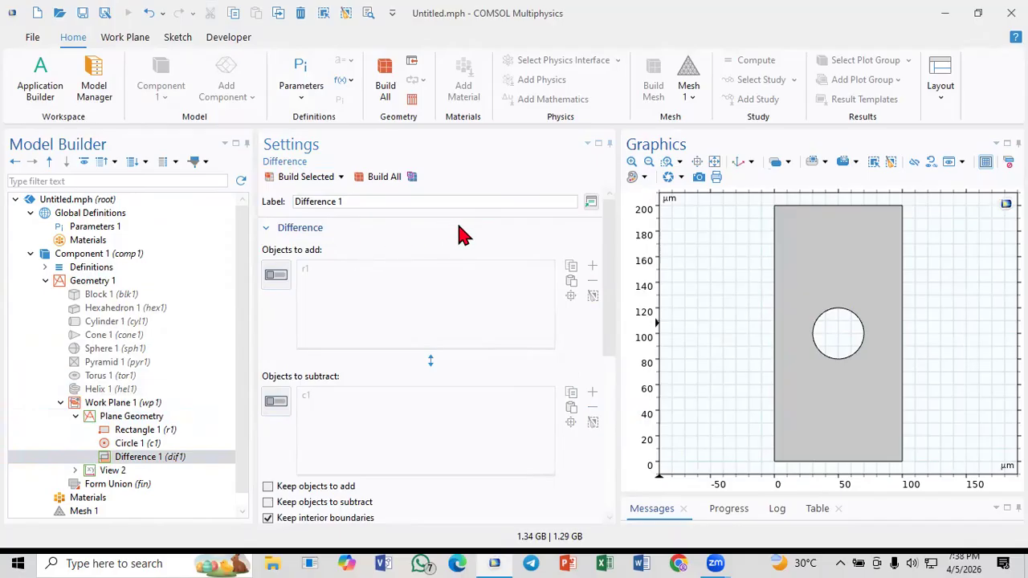
Add an Extrude operation to Geometry 1 that uses Work Plane 1 as its input
left_click(118, 404)
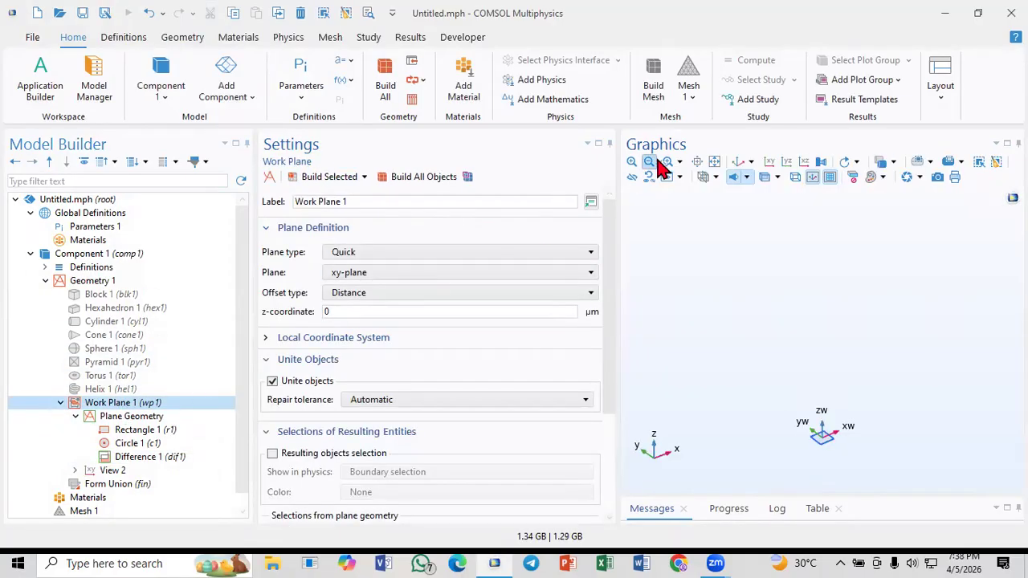
left_click(714, 163)
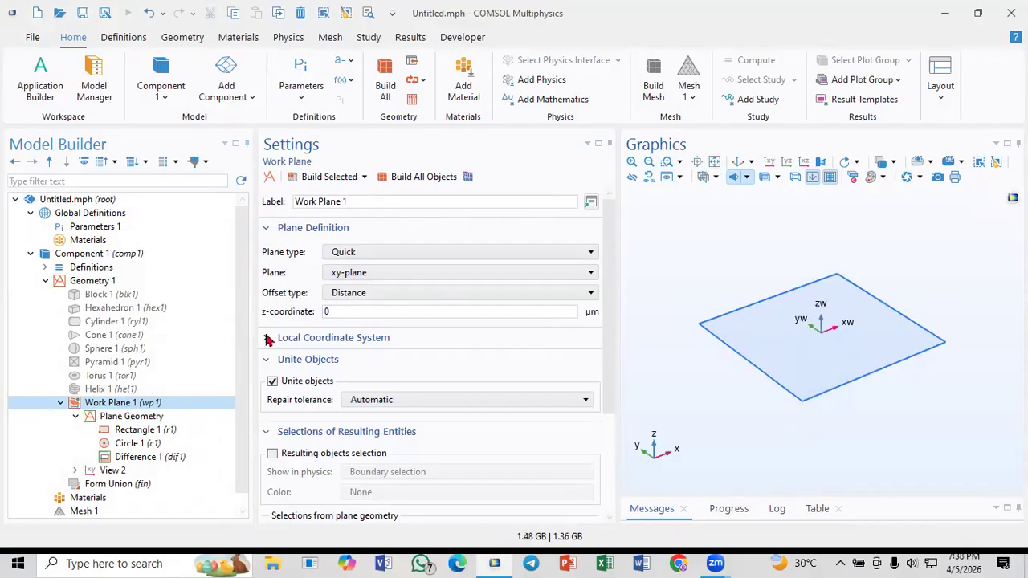
left_click(122, 417)
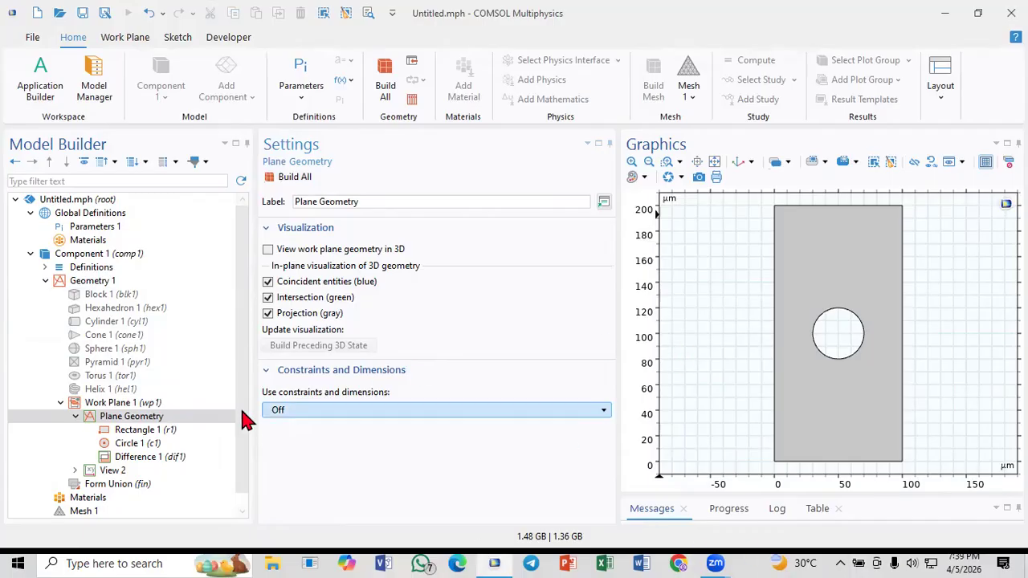
left_click(112, 405)
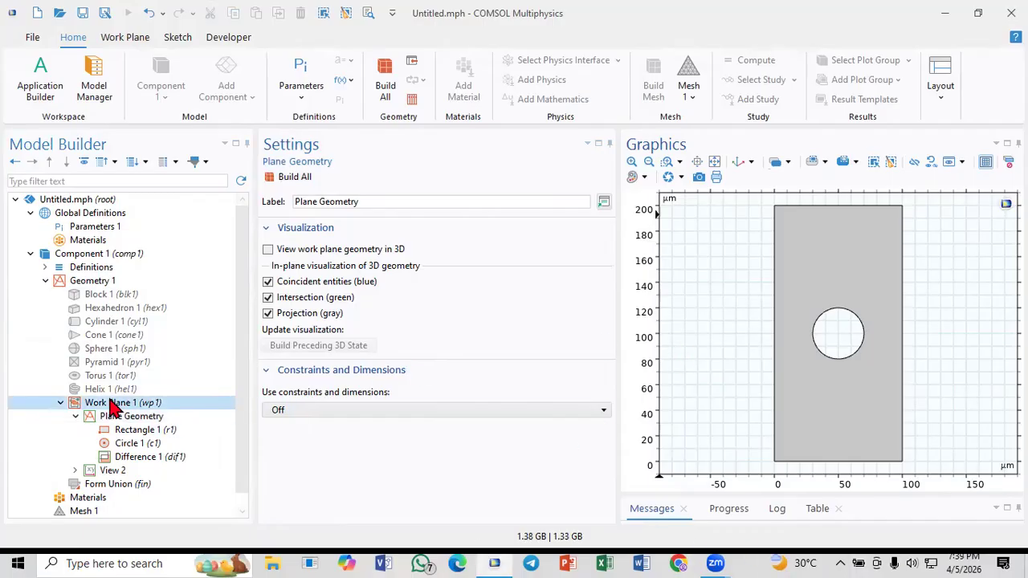
left_click(85, 281)
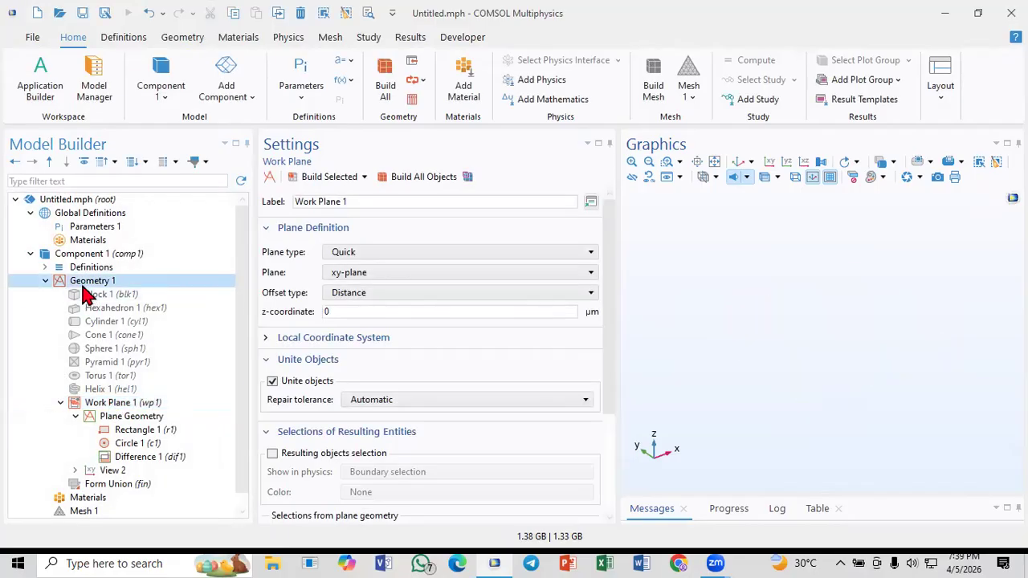
right_click(85, 283)
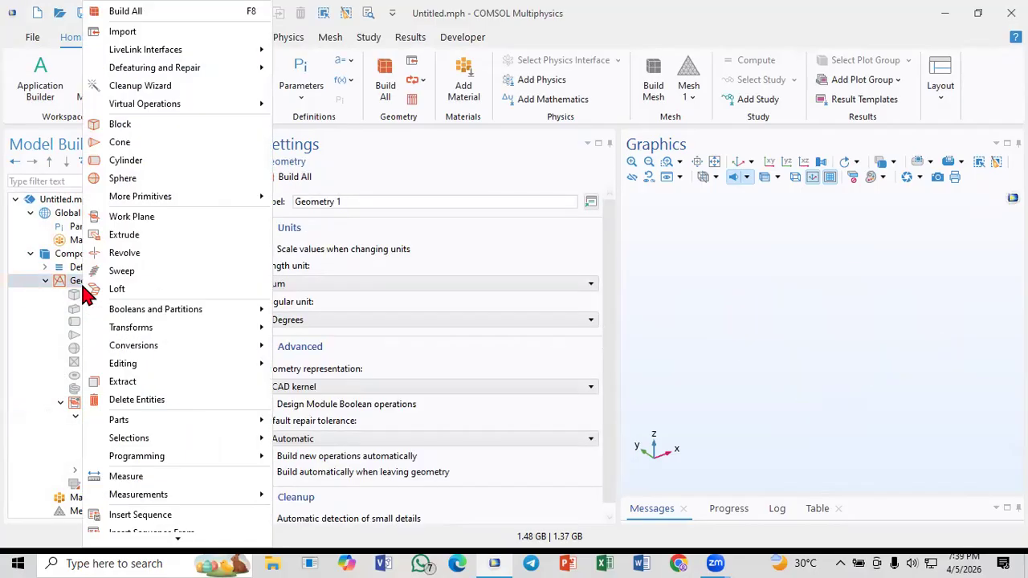
left_click(144, 237)
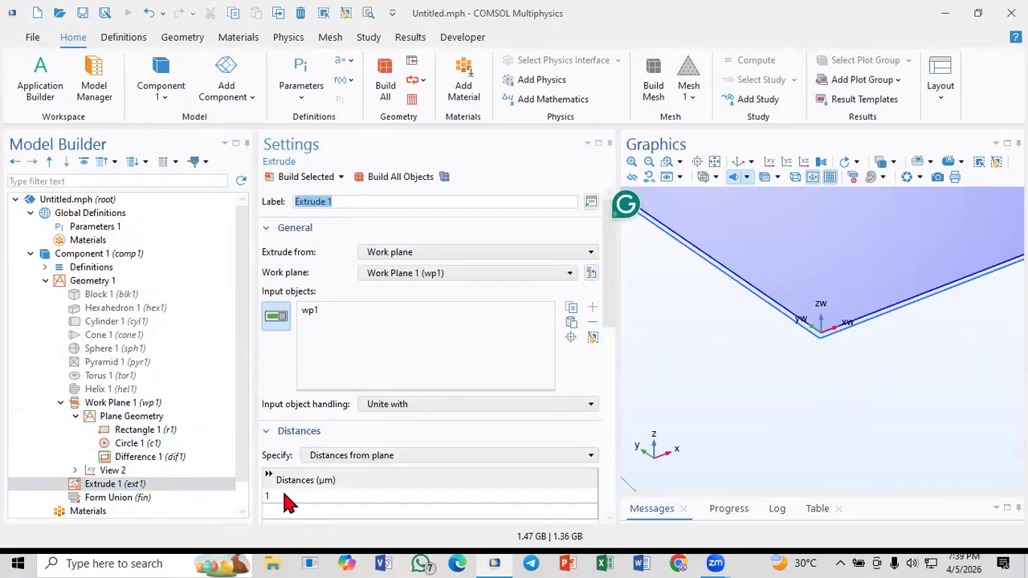
Set the extrusion distance to 20 µm, build it and show the whole plate in the default 3D view
scroll(286, 491, "down", 1)
left_click(280, 457)
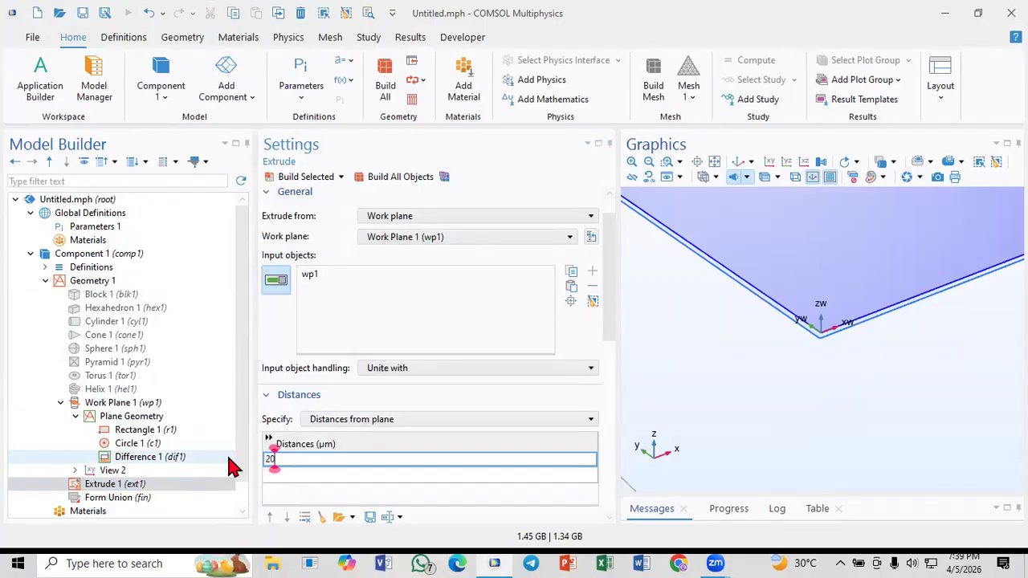
left_click(290, 178)
left_click(714, 162)
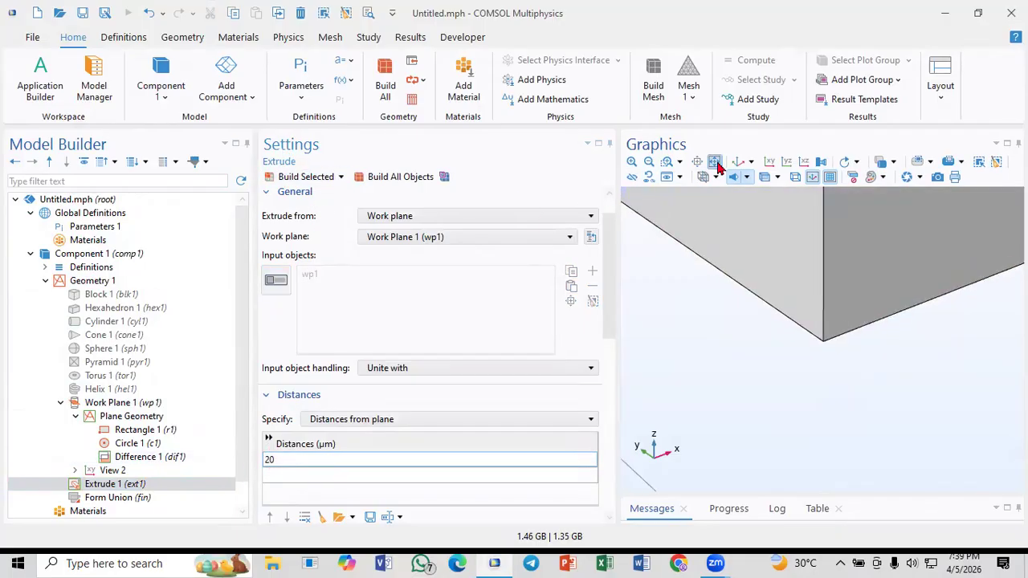
left_click_drag(736, 232, 819, 189)
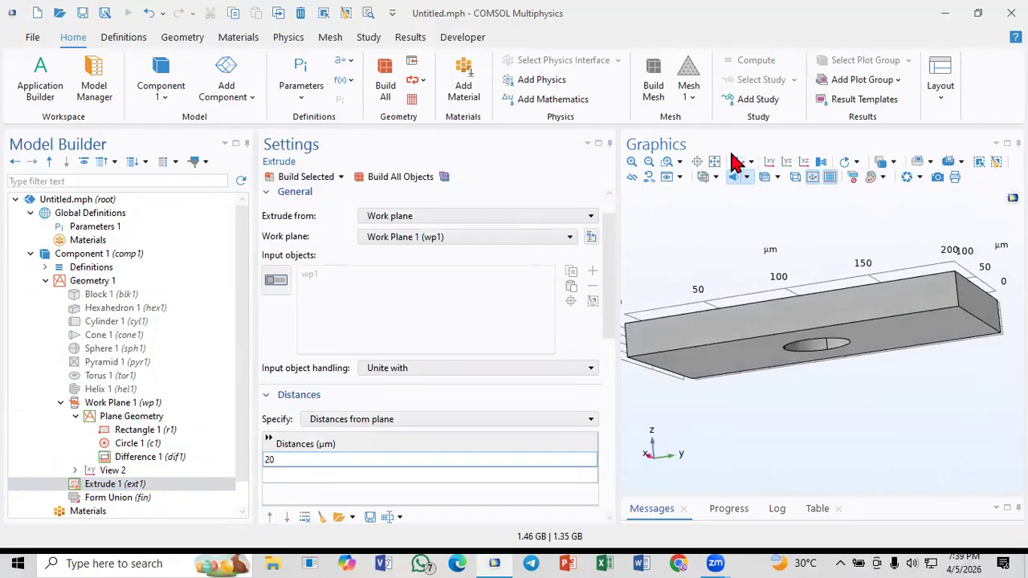
left_click(737, 162)
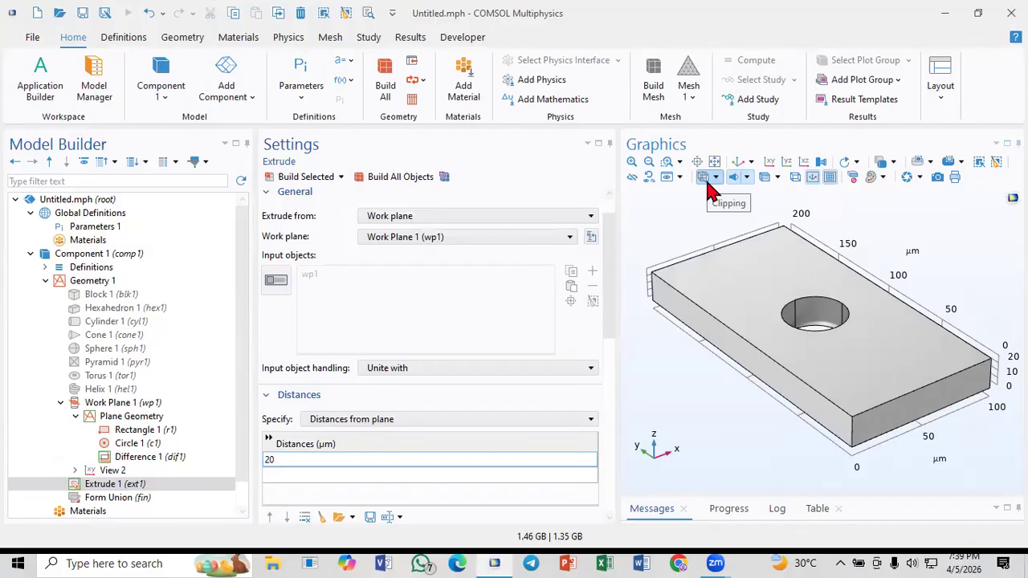
Offset Work Plane 1 to a z-coordinate of 100 µm, rebuild all objects and restore the default 3D view
left_click(183, 403)
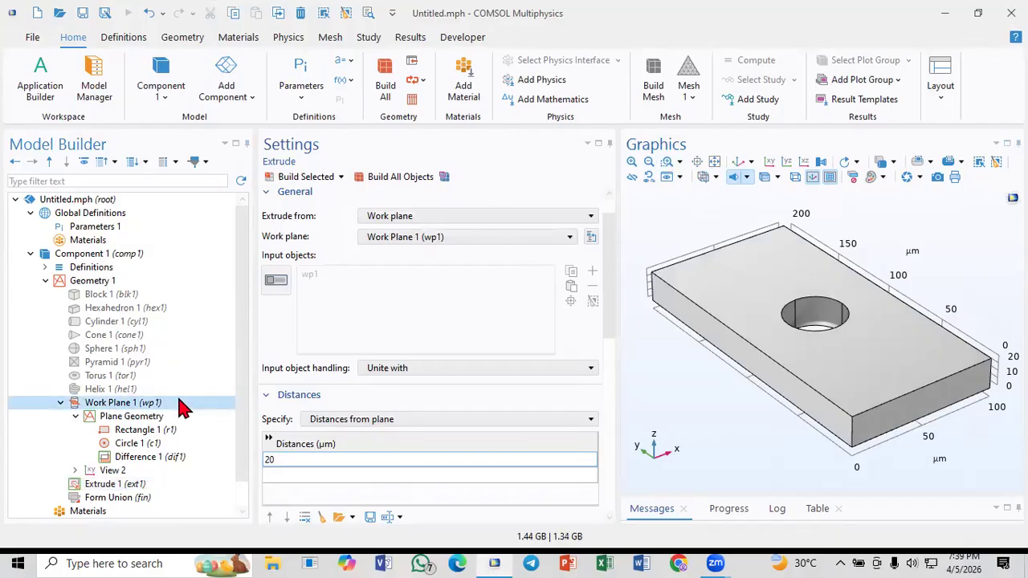
left_click_drag(366, 315, 266, 318)
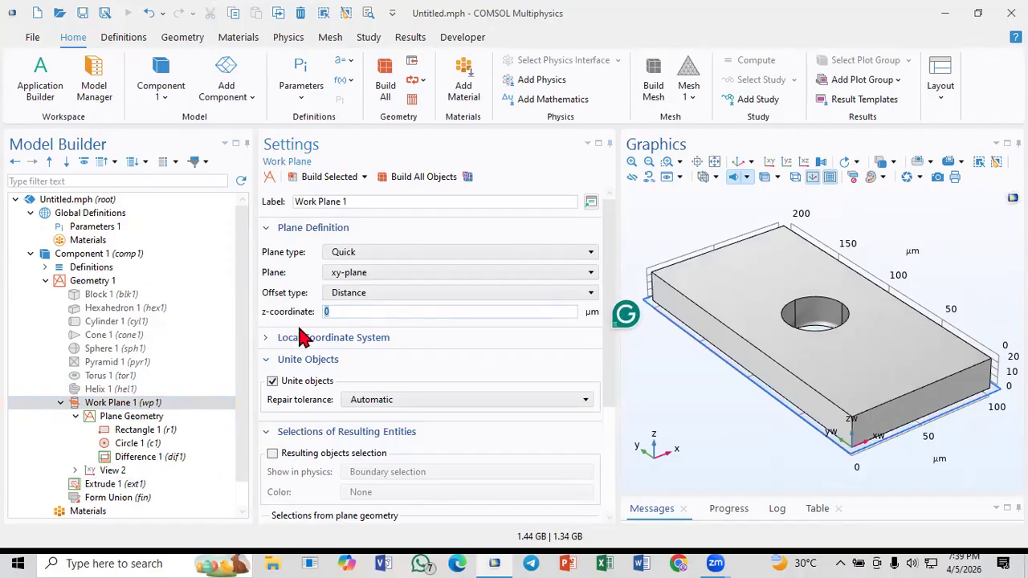
type("100")
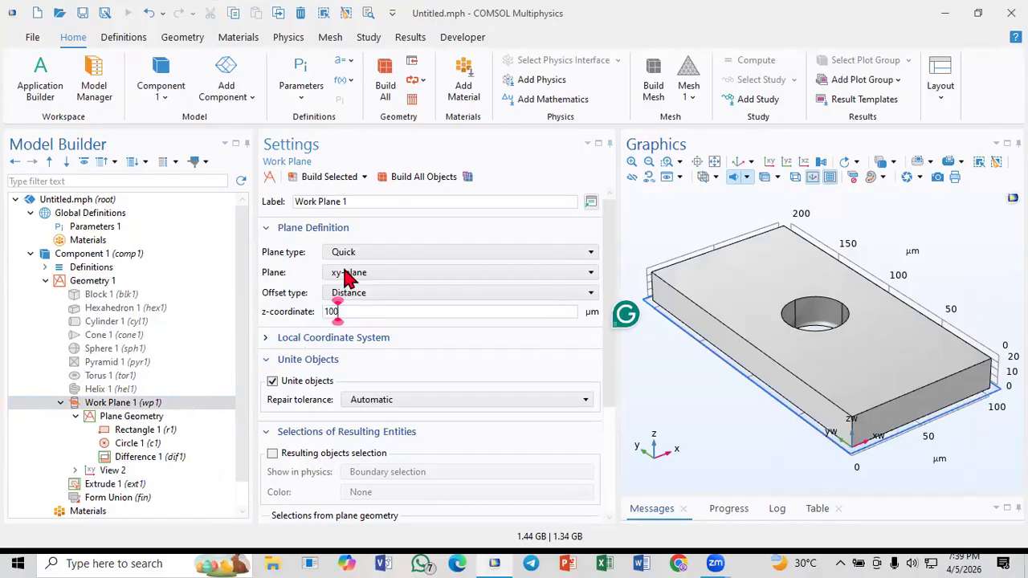
left_click(404, 183)
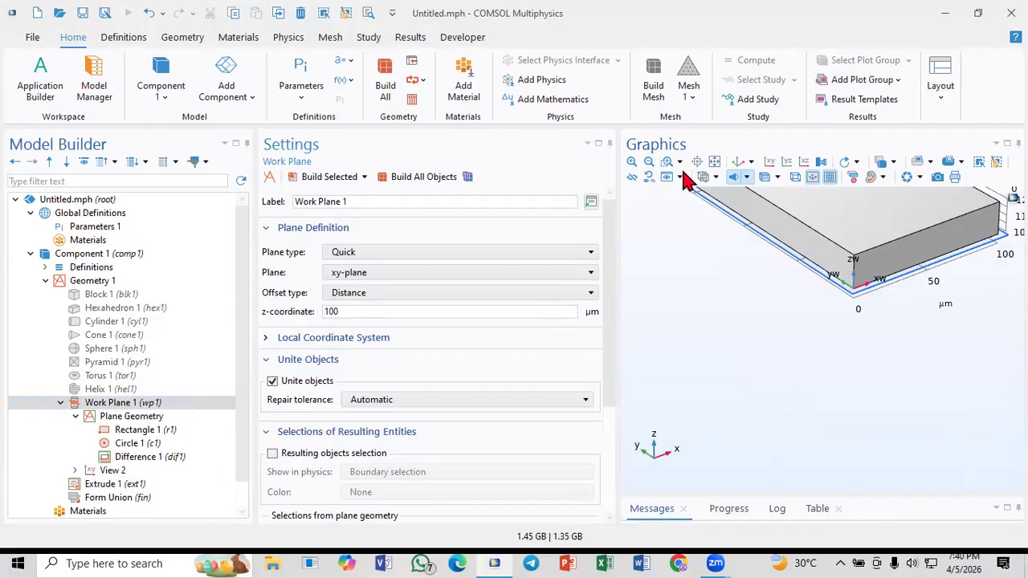
left_click(737, 161)
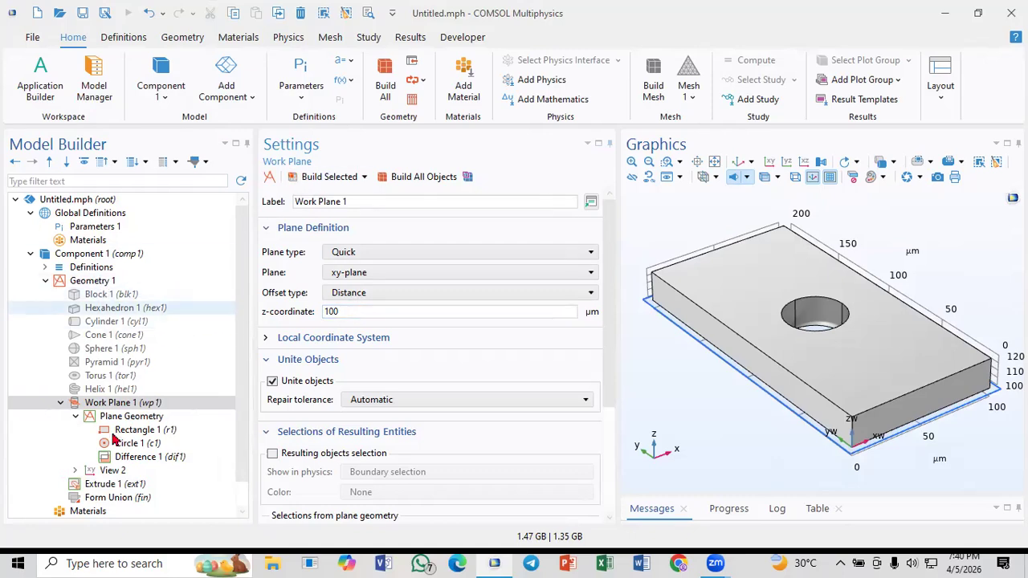
Halve the work plane circle's radius by entering 20/2 µm and rebuild the circle
left_click(61, 403)
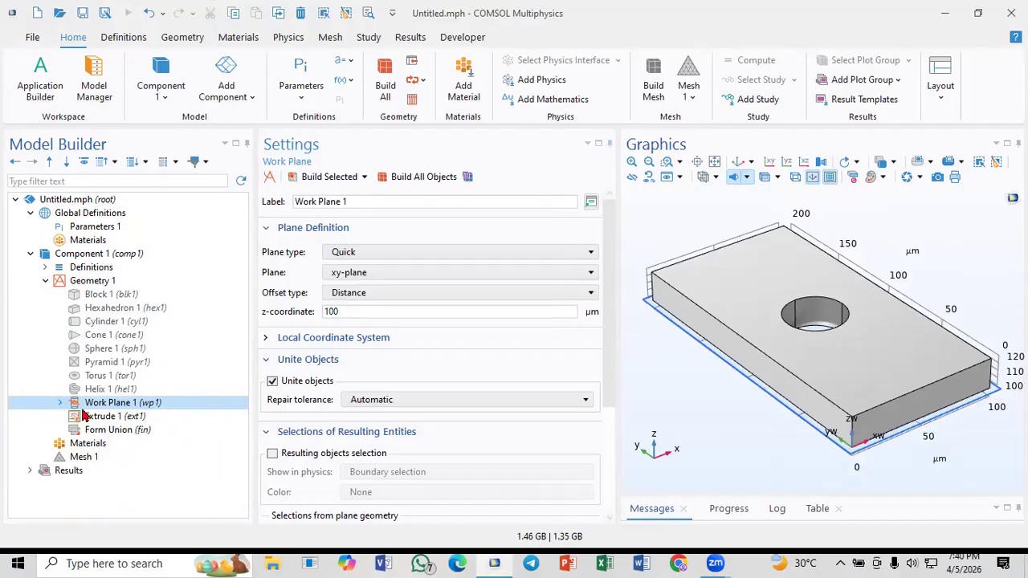
left_click(90, 285)
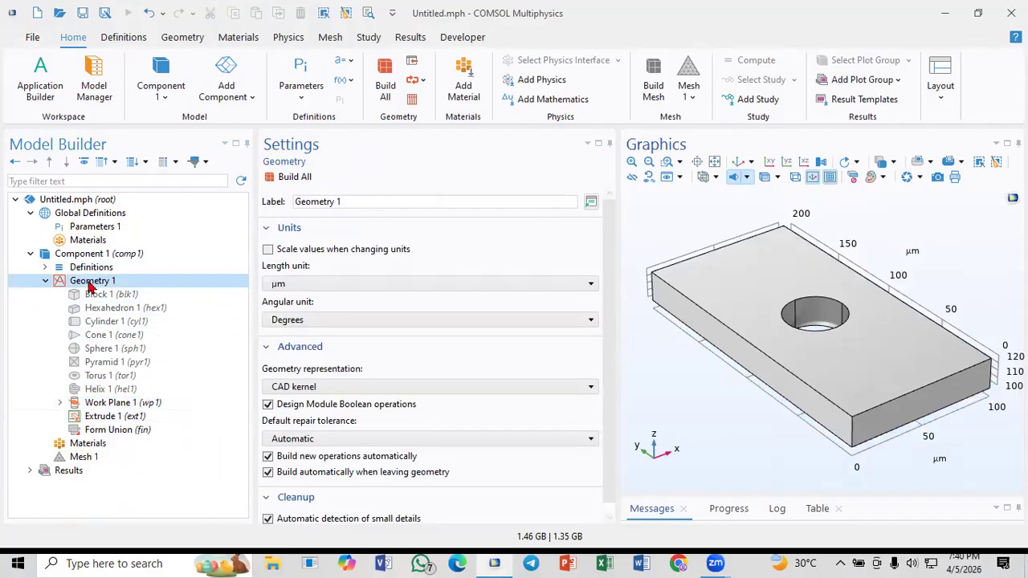
left_click(60, 402)
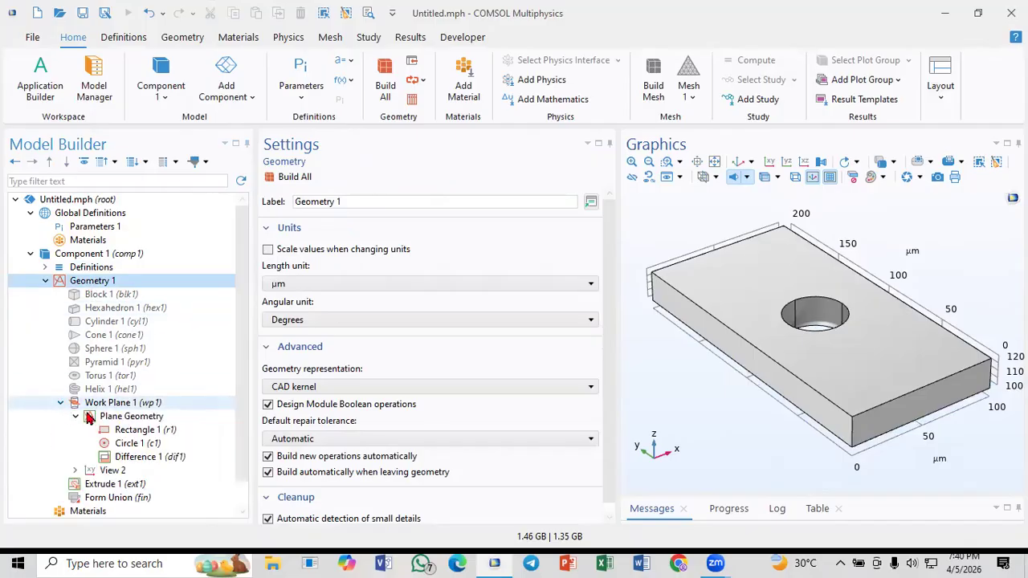
left_click(116, 449)
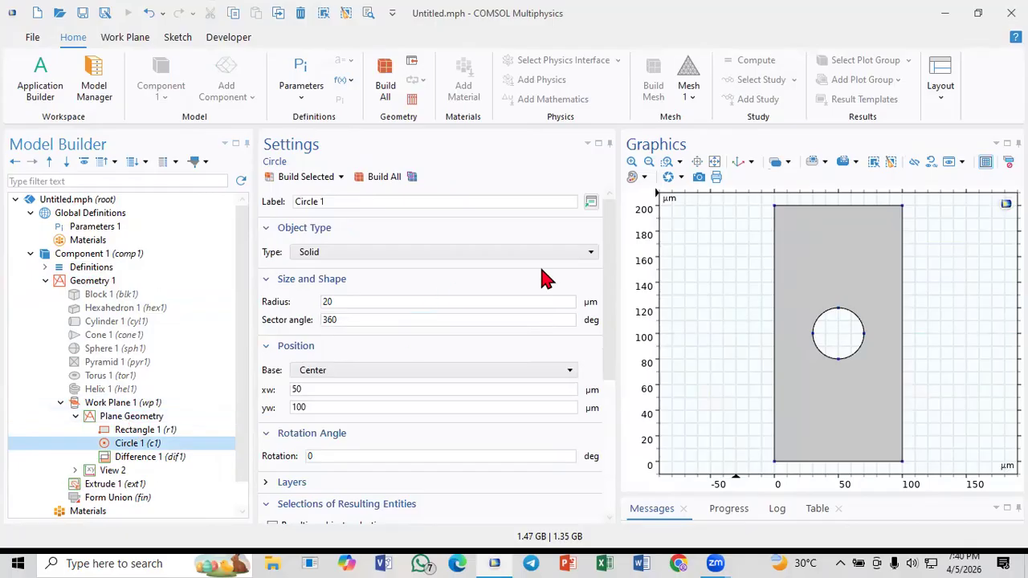
left_click(356, 302)
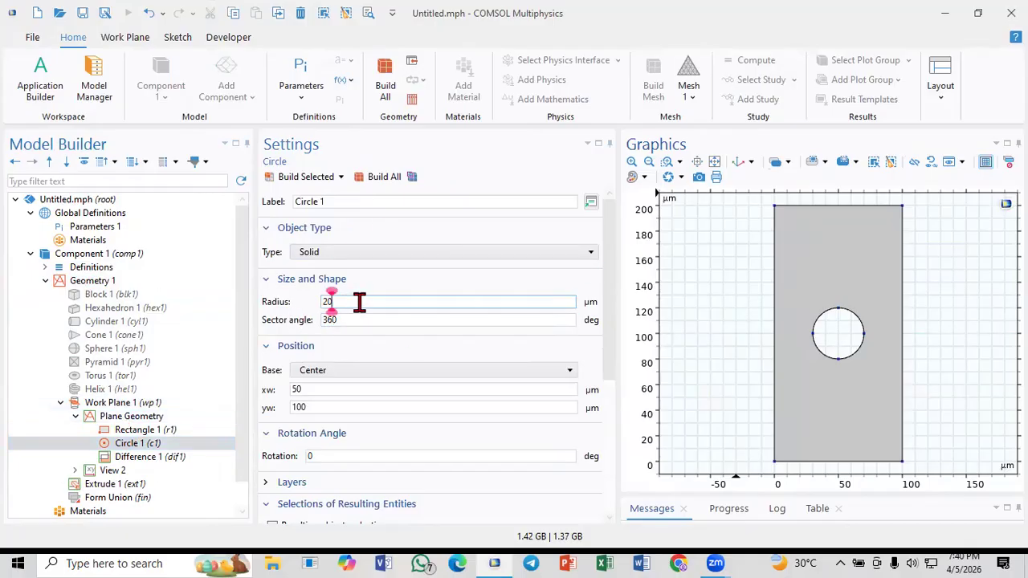
type("/2")
left_click(301, 177)
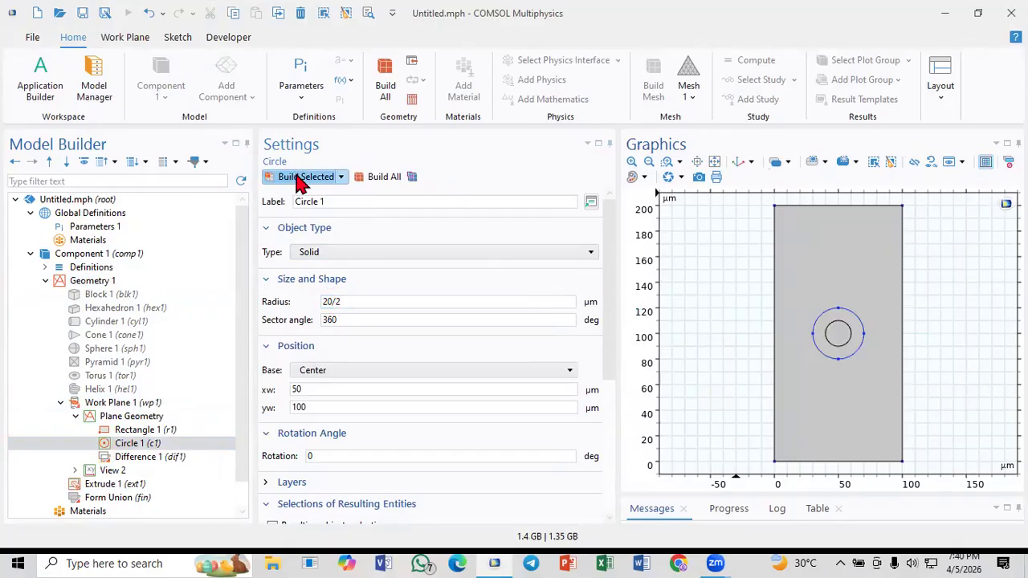
Enter the work plane circle's radius directly as 10 µm and rebuild the circle
left_click_drag(343, 302, 271, 318)
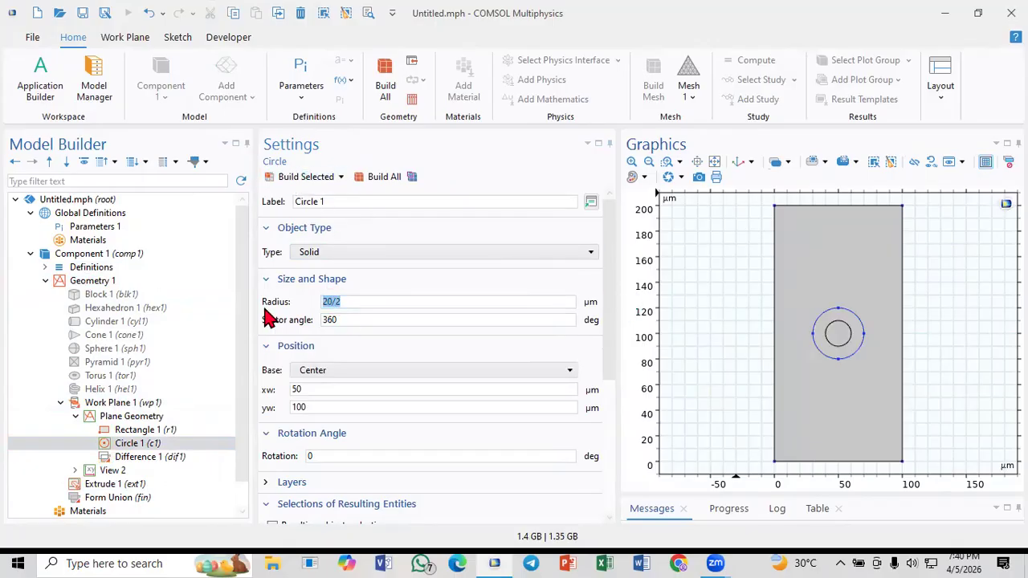
type("10")
left_click(291, 180)
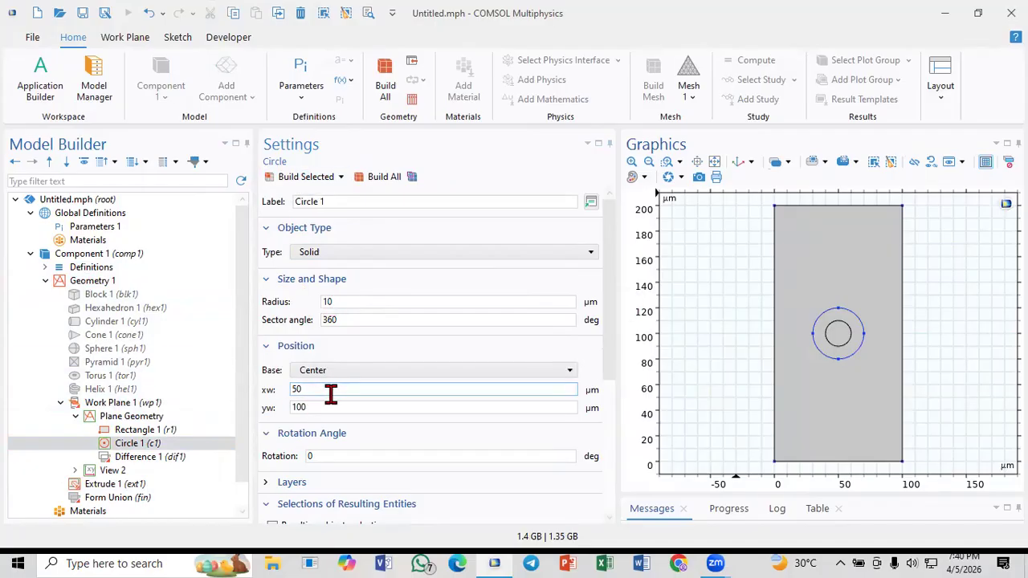
Move the circle's center to xw 10 µm and yw 10 µm and rebuild it
left_click_drag(337, 394, 239, 402)
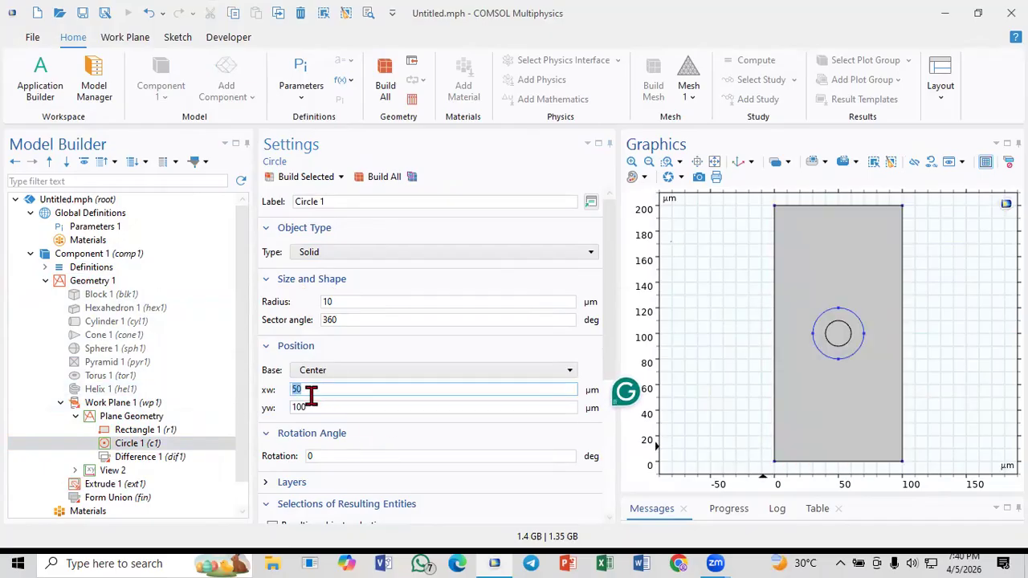
type("10")
left_click(323, 408)
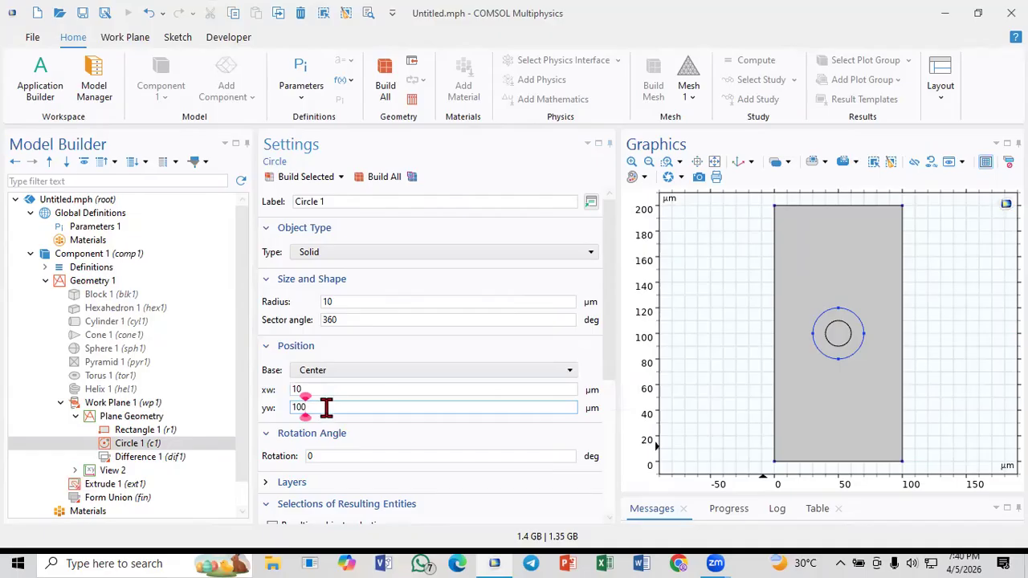
key("BackSpace")
left_click(303, 177)
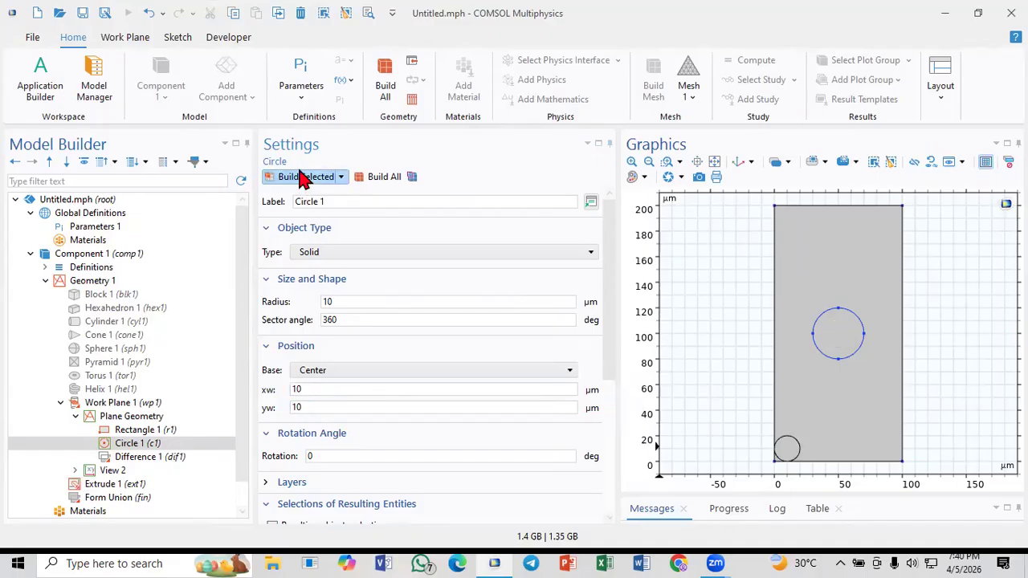
Set the circle's center to xw 20 µm and yw 20 µm and rebuild it
left_click_drag(310, 390, 255, 408)
type("2020")
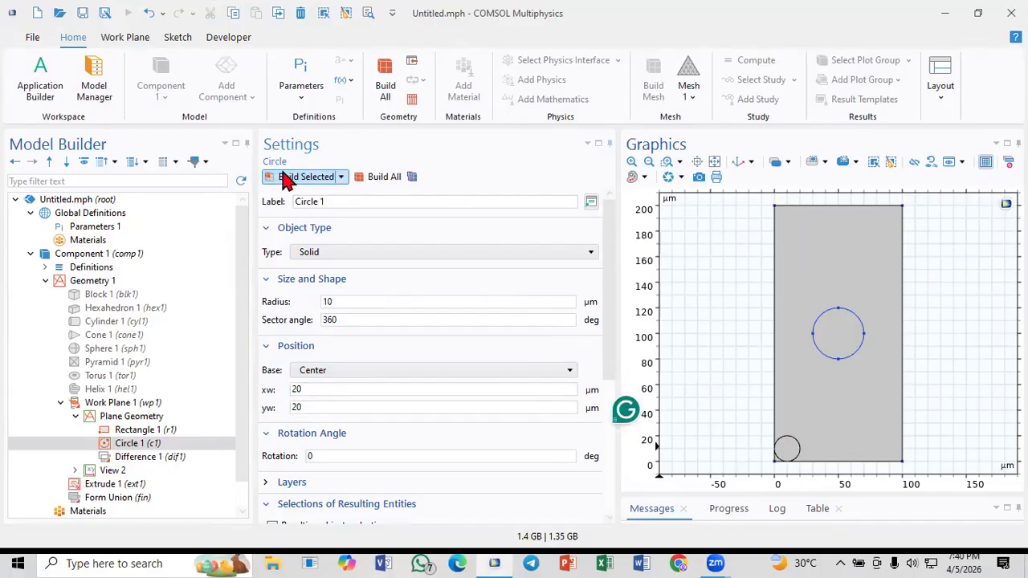
left_click(283, 176)
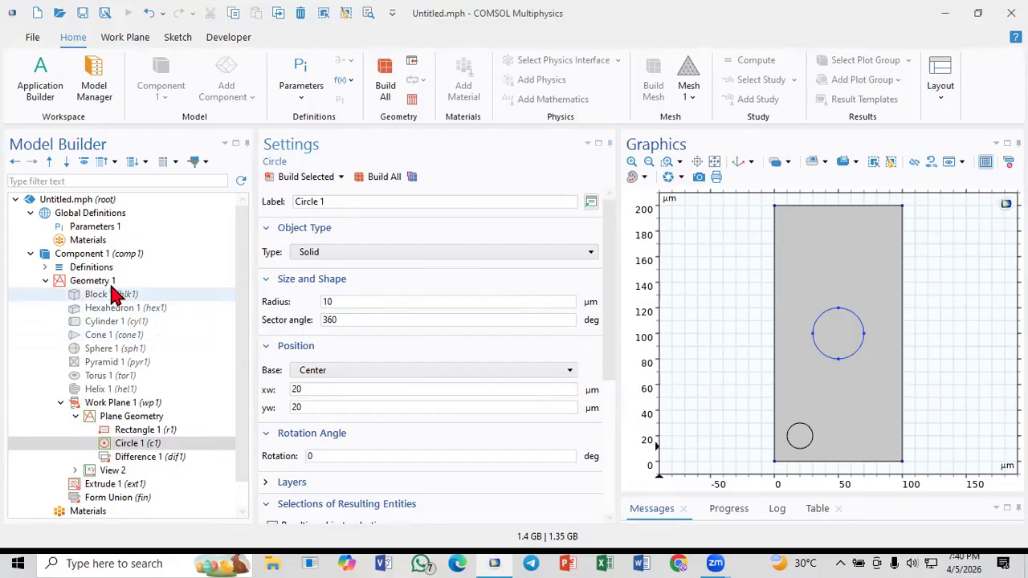
Add an Array transform to Work Plane 1's plane geometry with circle c1 as the input object
left_click(117, 406)
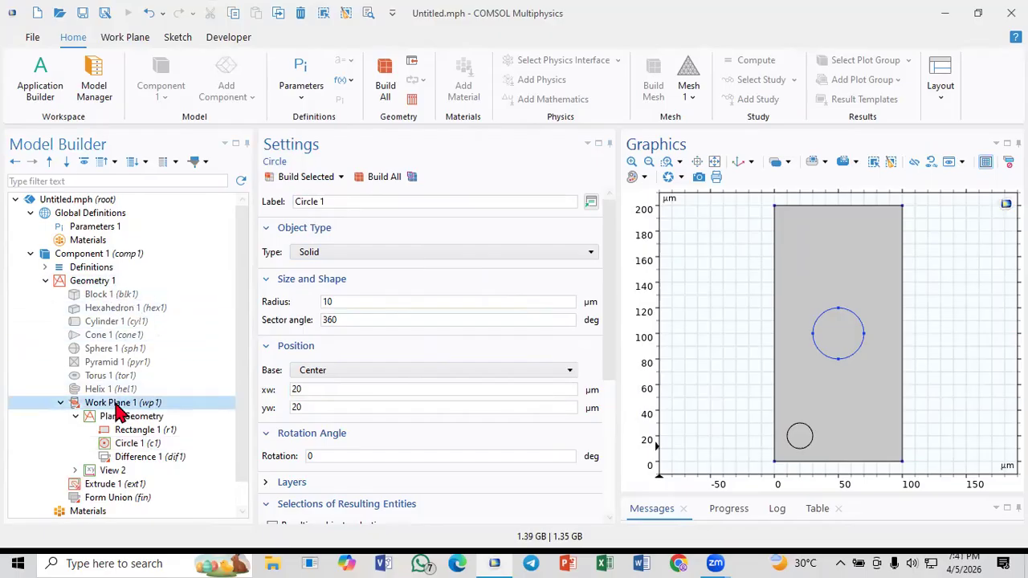
right_click(120, 410)
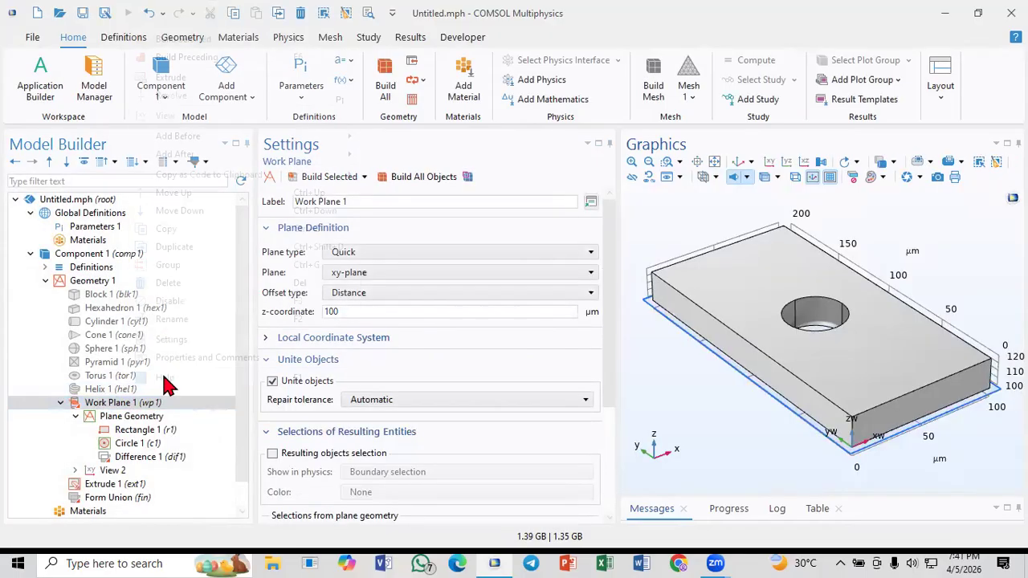
left_click(123, 419)
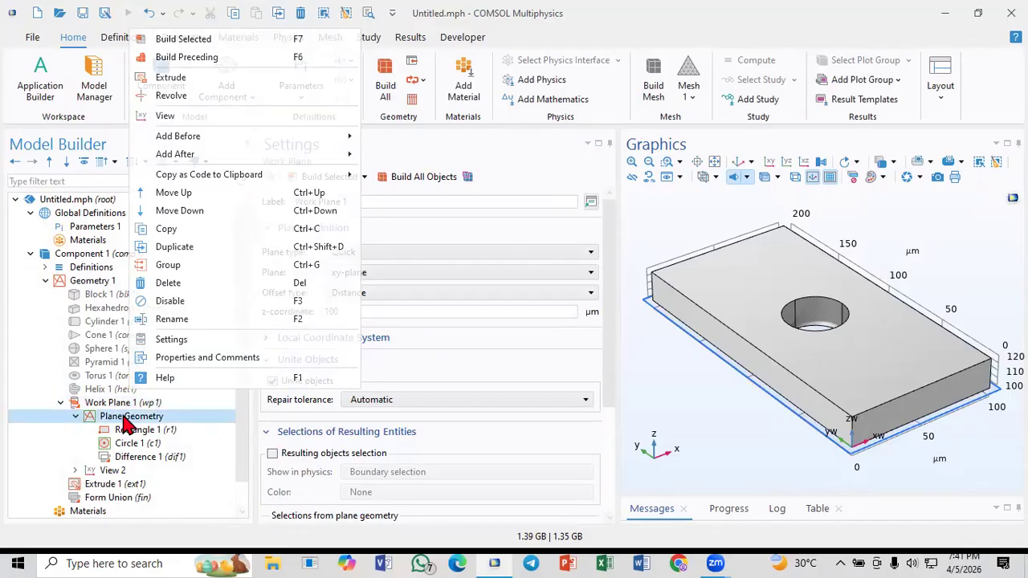
right_click(128, 420)
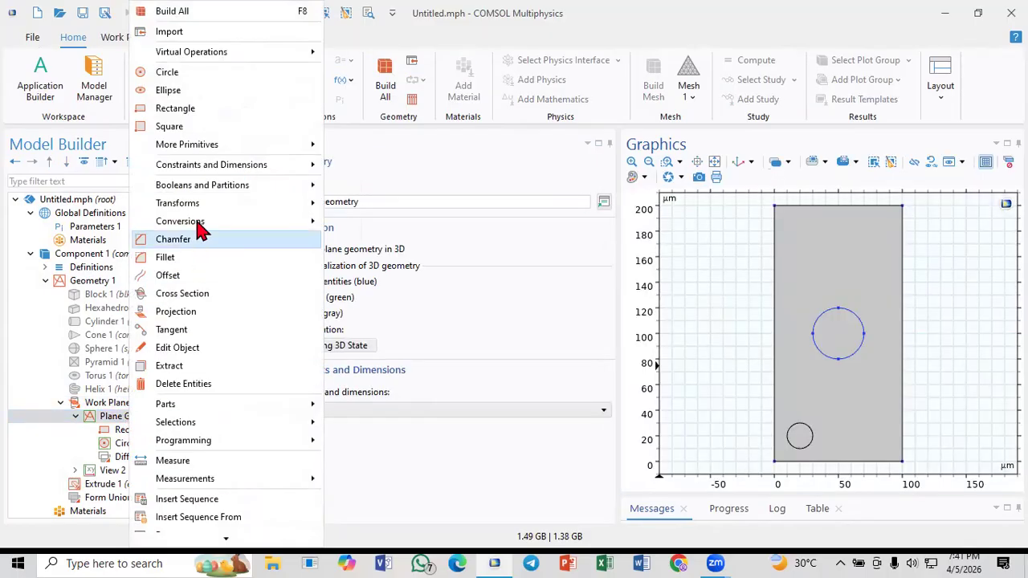
mouse_move(215, 211)
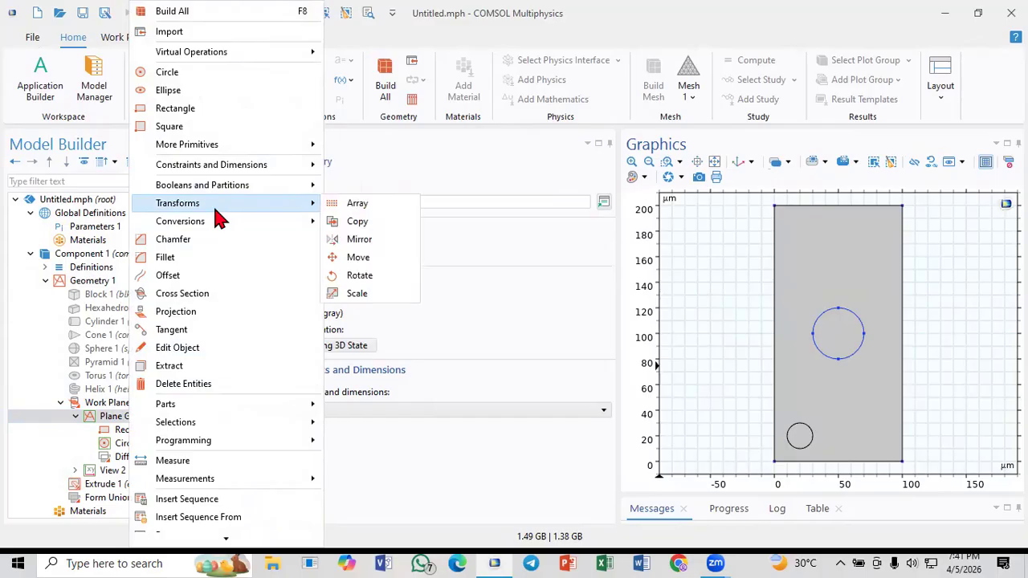
left_click(357, 205)
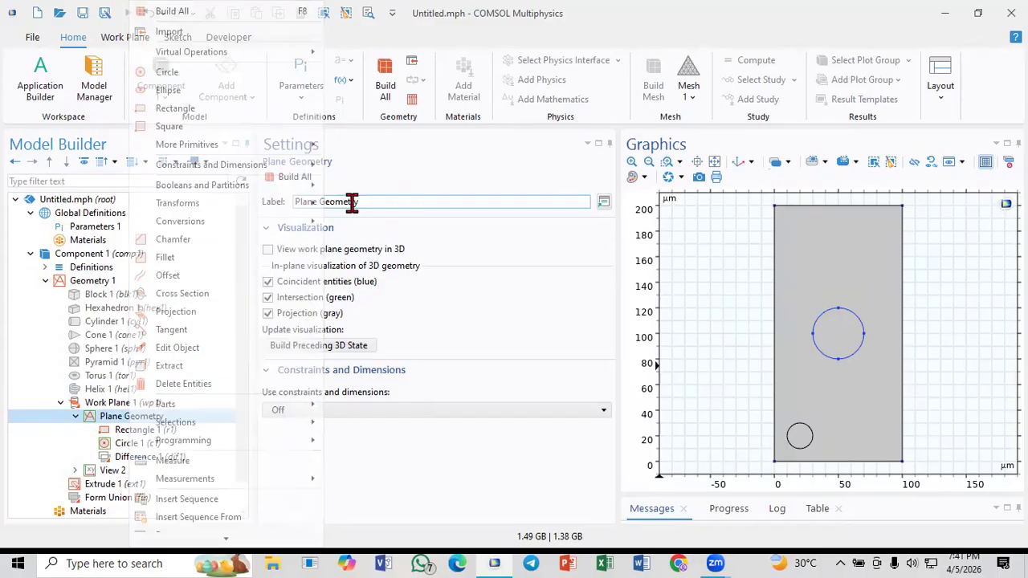
left_click(798, 436)
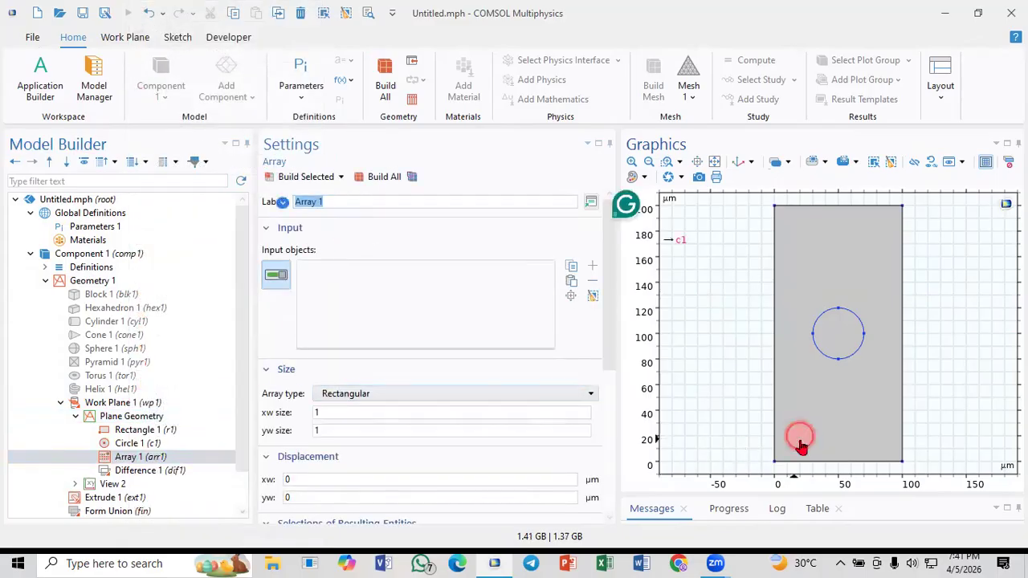
Keep the array type Rectangular and set its size to 3 in xw and 12 in yw
left_click(369, 402)
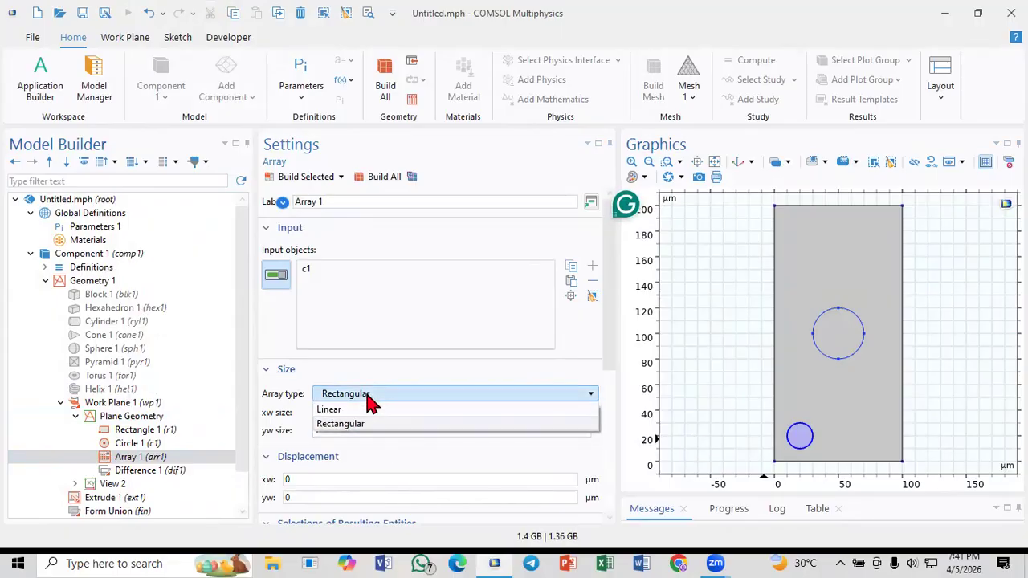
left_click(368, 395)
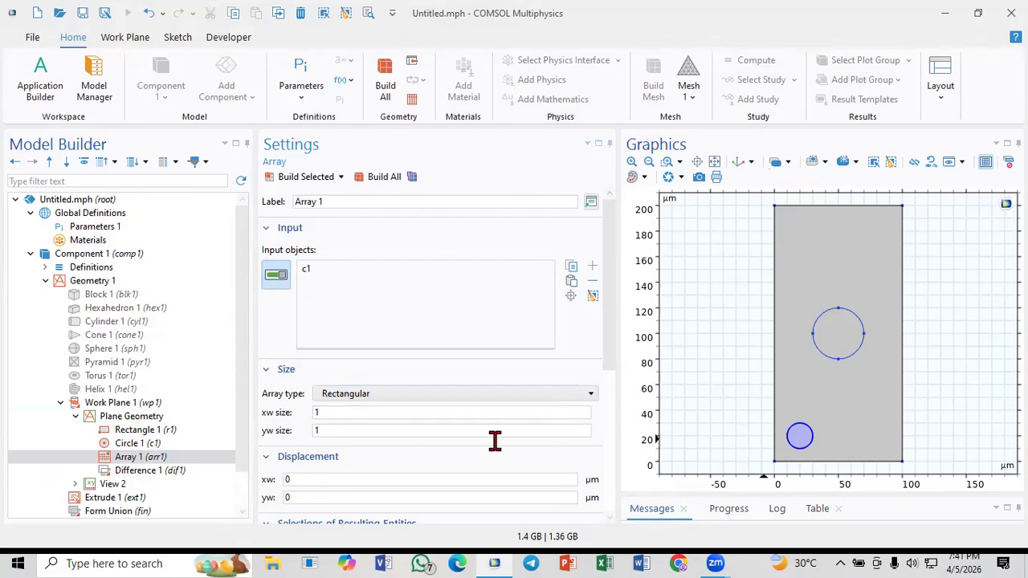
double_click(347, 412)
type("3")
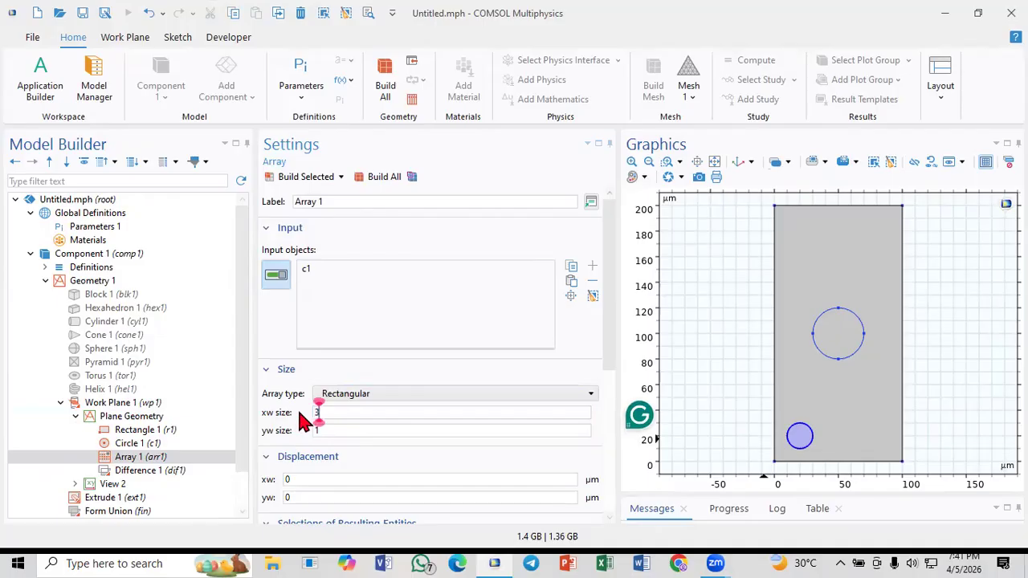
double_click(353, 431)
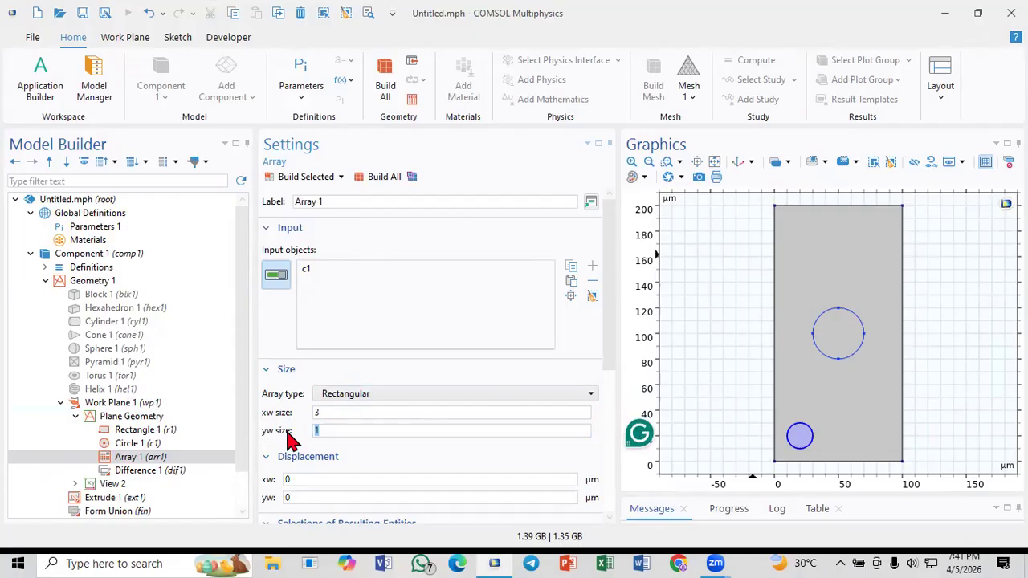
type("12")
Set the array displacement to 10 µm in both xw and yw and build the array
double_click(298, 480)
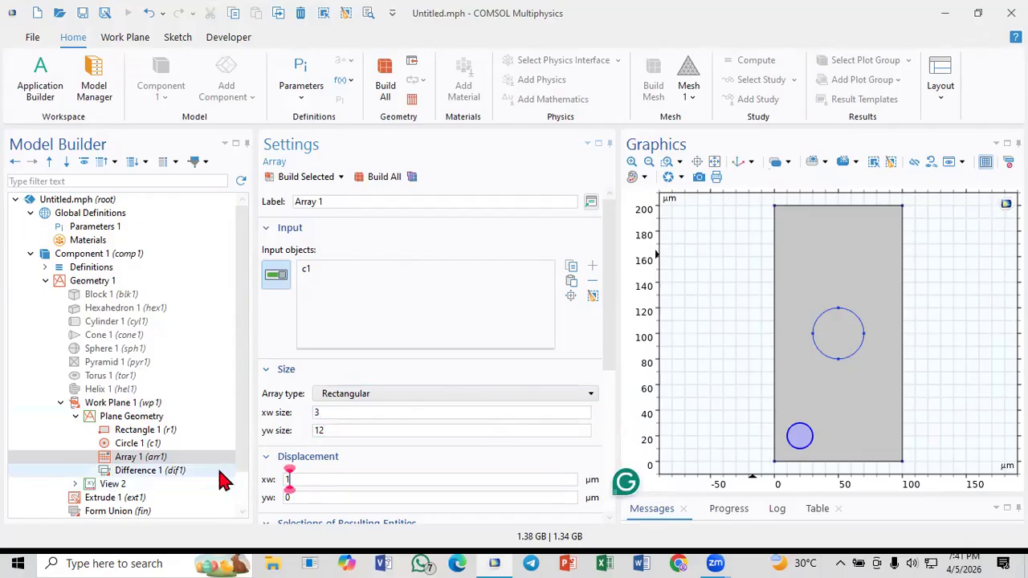
type("10")
key("Tab")
type("1")
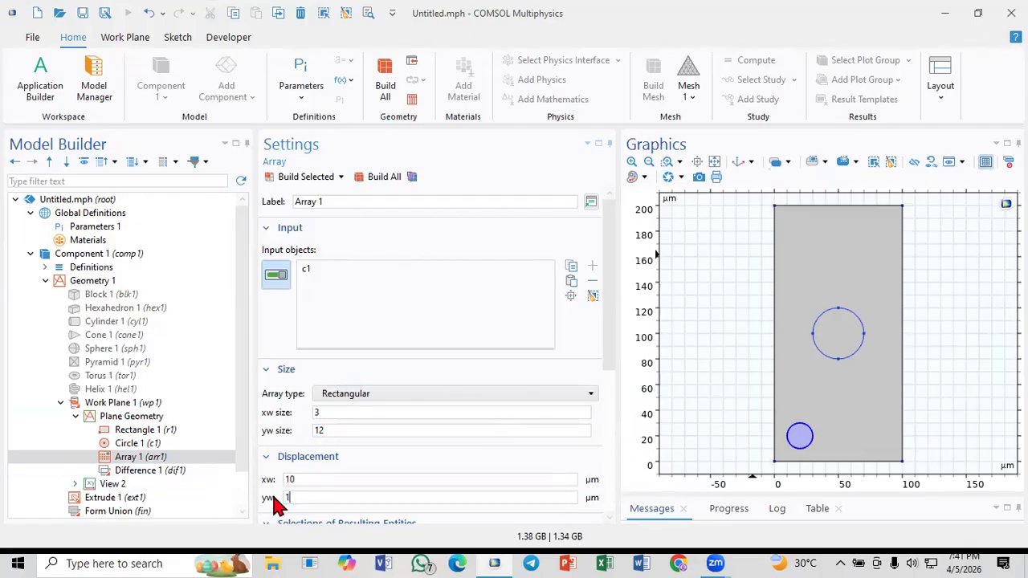
type("0")
left_click(310, 177)
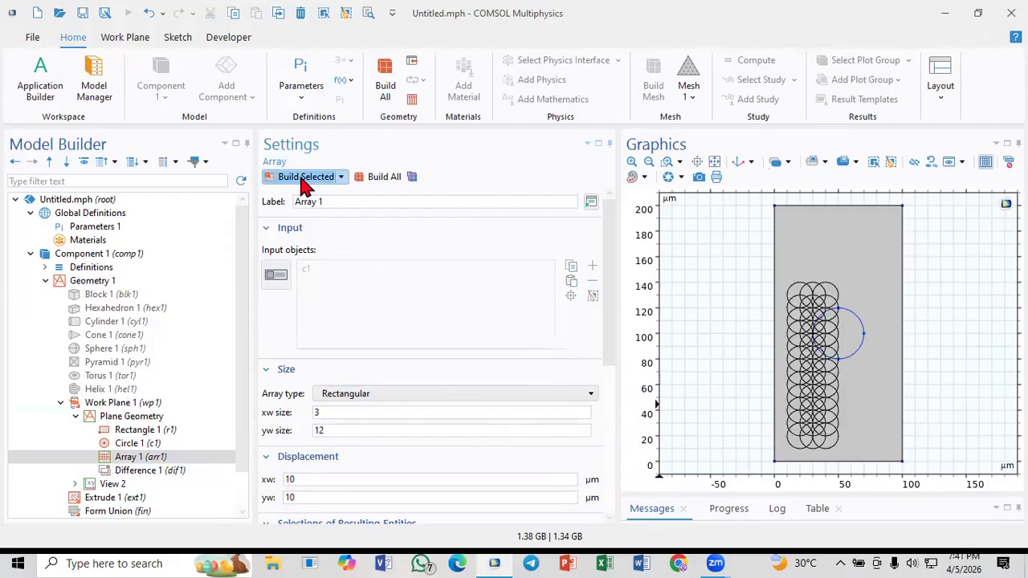
Change the array displacement to 20 µm in xw and 0 in yw and rebuild it
left_click(294, 480)
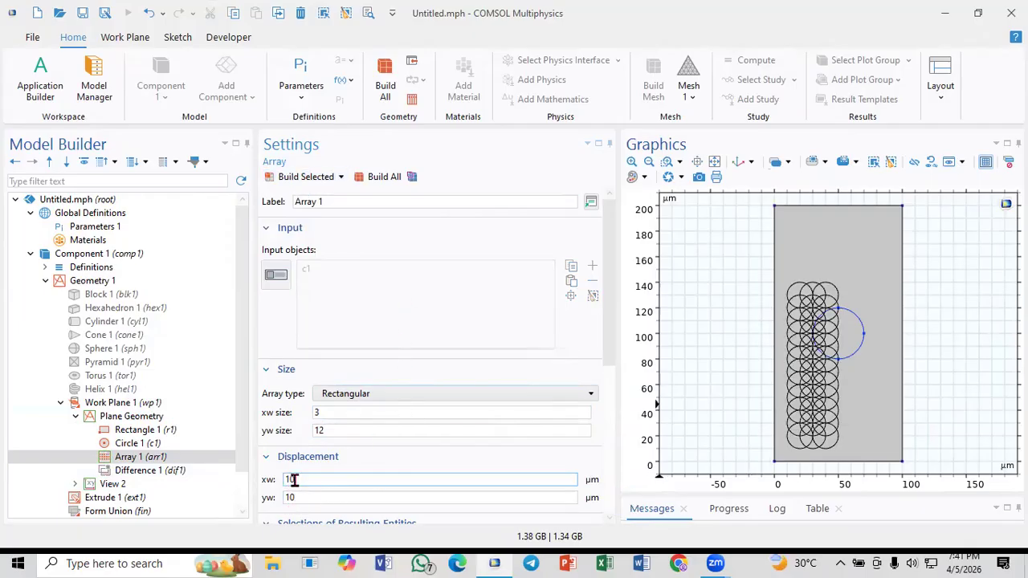
left_click_drag(307, 480, 241, 500)
type("20")
left_click(308, 497)
type("0")
left_click(291, 176)
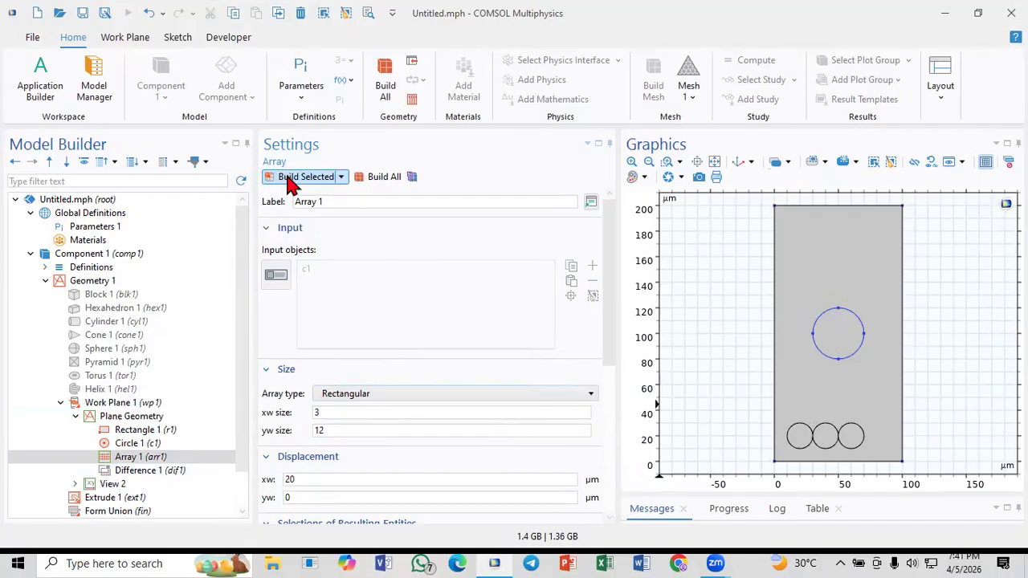
Set the array's yw displacement to 20 µm and rebuild the array
left_click_drag(298, 499, 268, 506)
type("20")
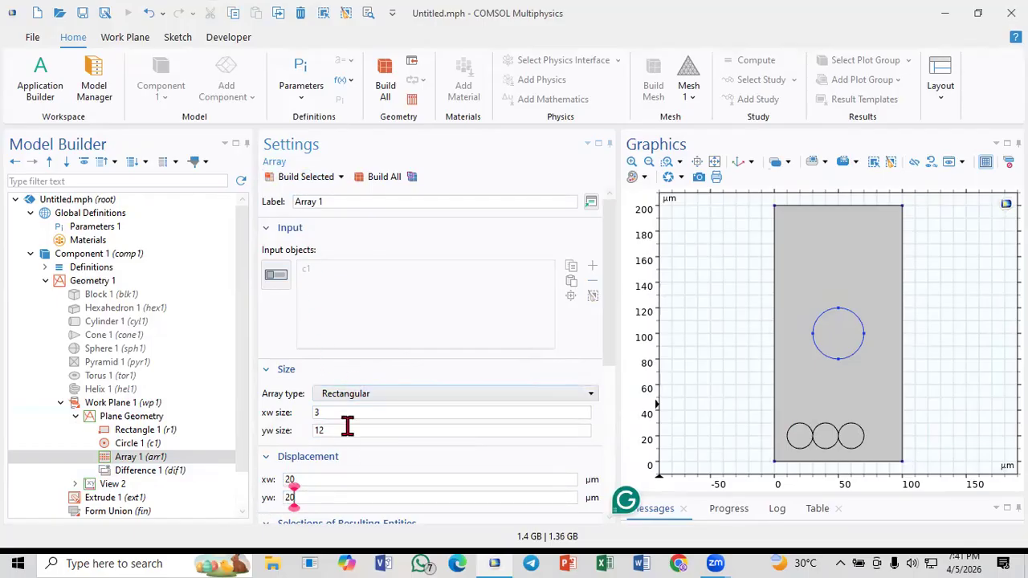
left_click(306, 178)
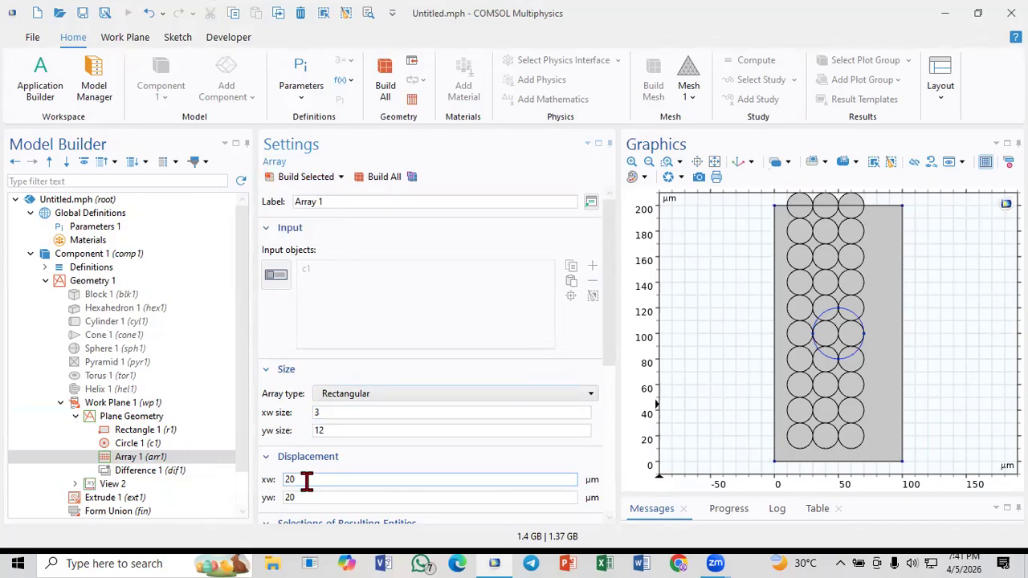
Increase the array displacement to 30 µm in both xw and yw and rebuild the array
left_click_drag(313, 479, 221, 486)
type("30")
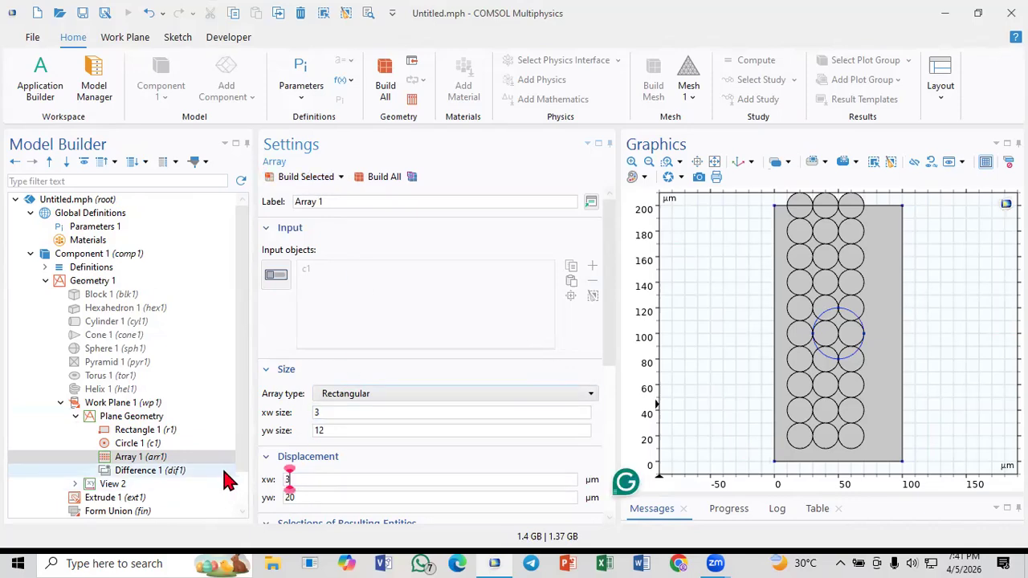
left_click_drag(310, 498, 237, 500)
type("30")
left_click(304, 181)
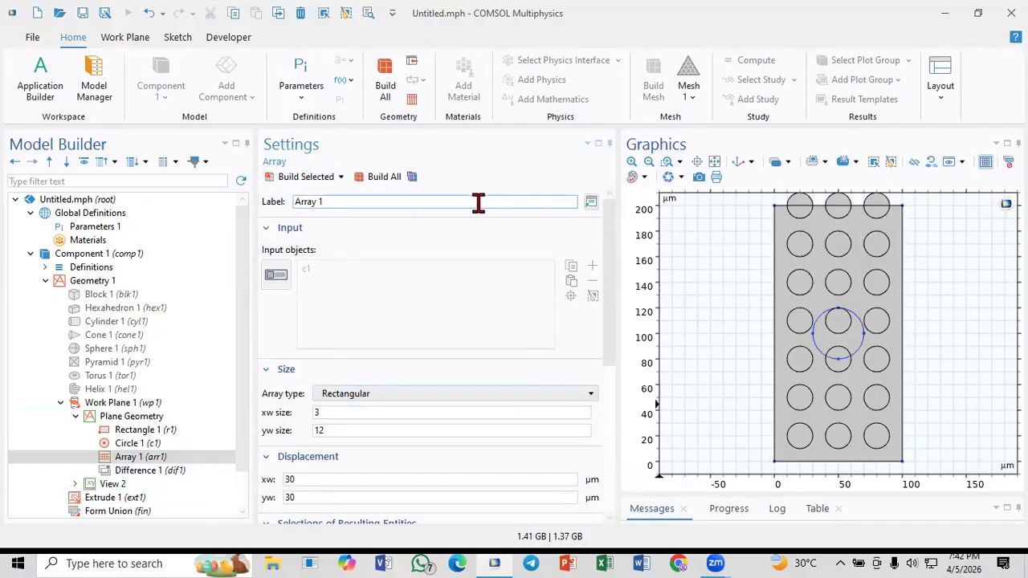
Reduce the array's yw size to 9 and then to 6, and rebuild the array
double_click(318, 432)
type("9")
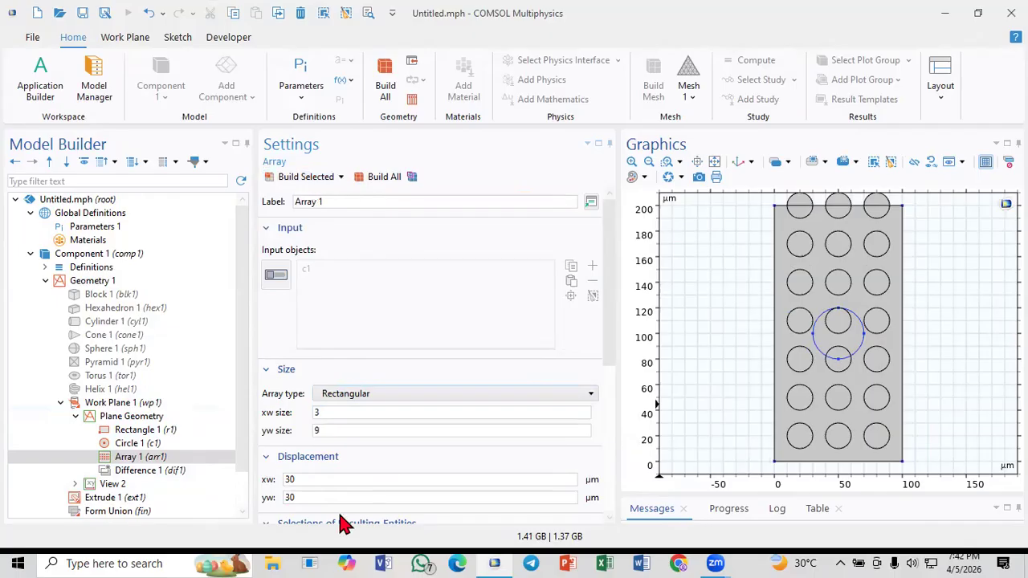
double_click(325, 431)
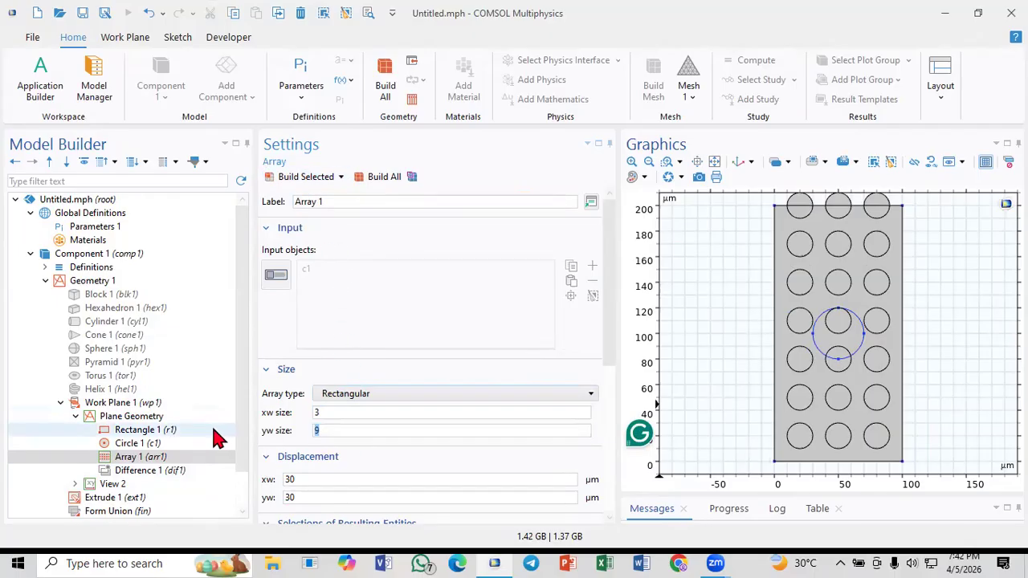
type("6")
left_click(298, 178)
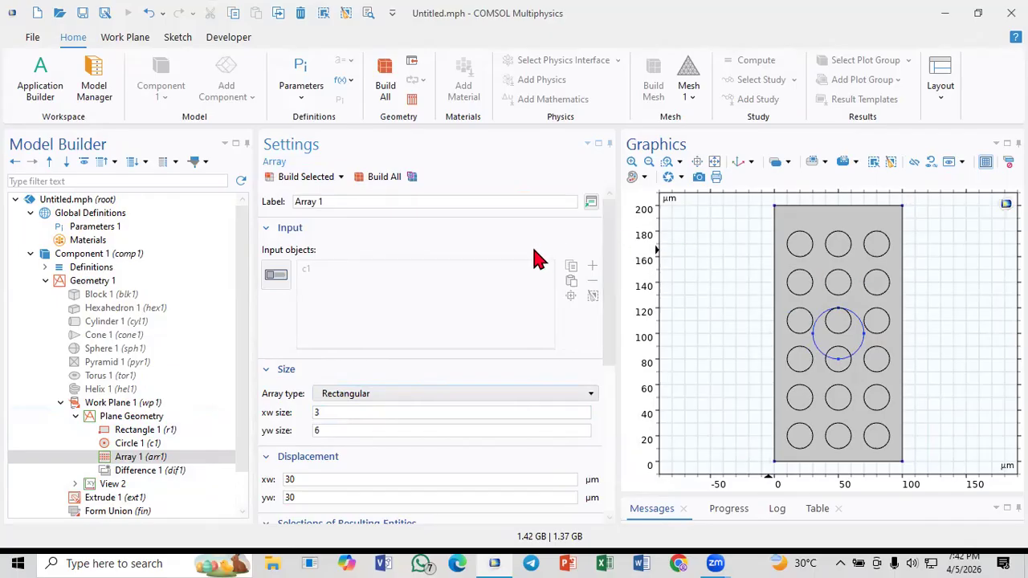
Try a yw displacement of 35 µm for the circle array and rebuild it
left_click(302, 499)
left_click_drag(302, 499, 255, 501)
type("3")
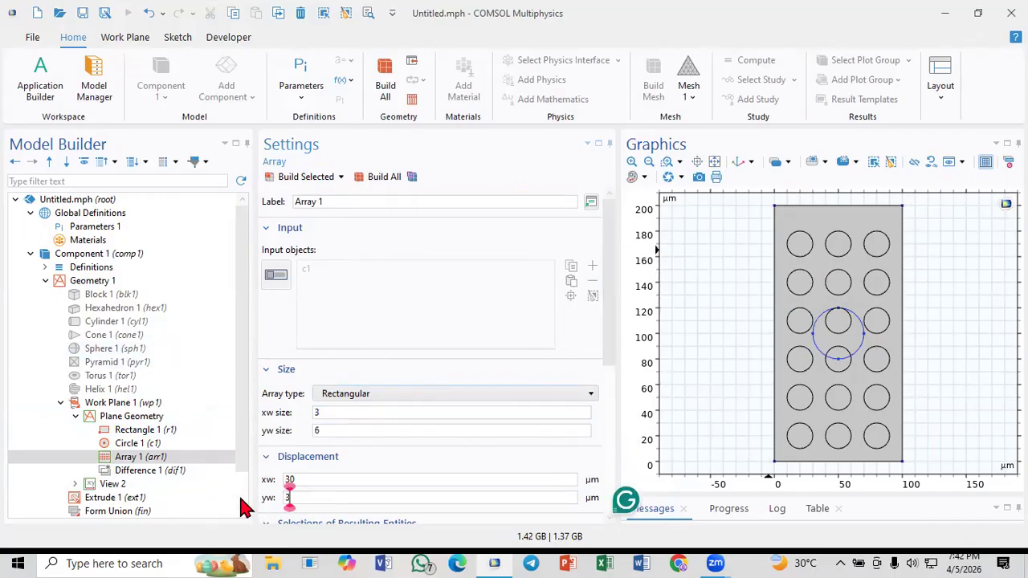
left_click(289, 178)
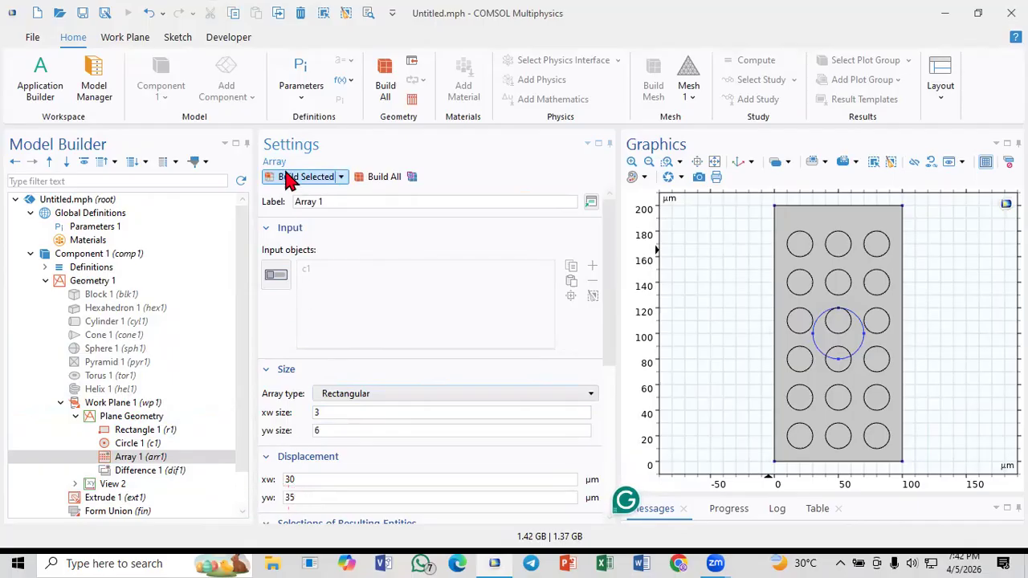
Set the array's yw displacement to 32 µm and rebuild the circle array
left_click(298, 498)
key("BackSpace")
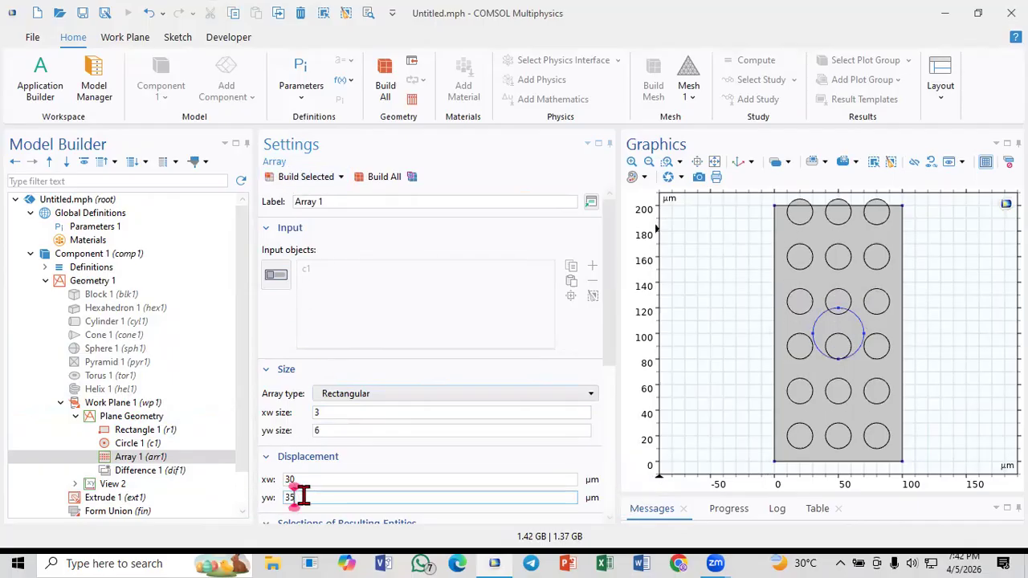
type("2")
left_click(305, 179)
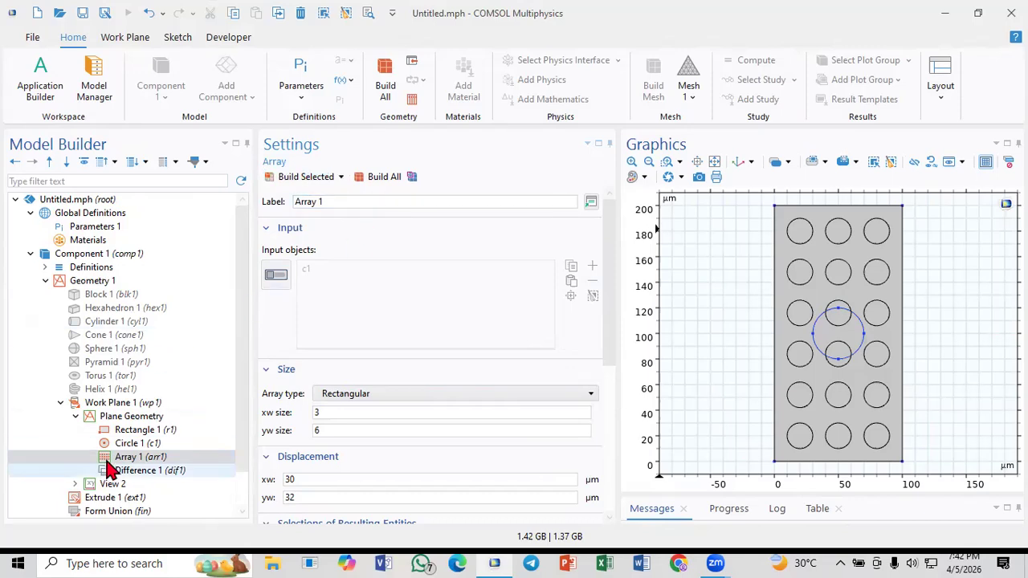
Subtract all the arrayed circles from the rectangle in the work plane's Difference operation and build it
left_click(129, 474)
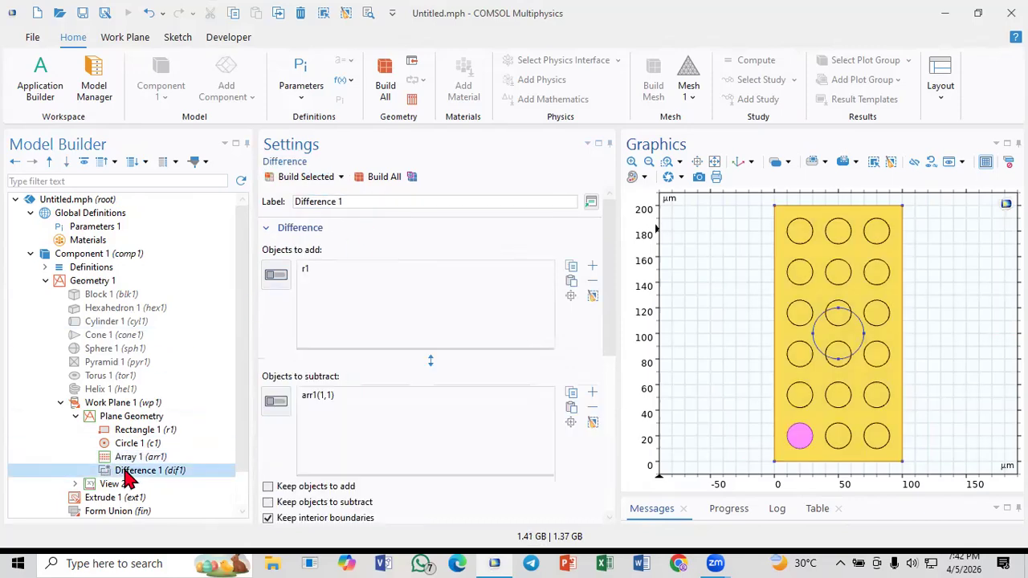
left_click(275, 401)
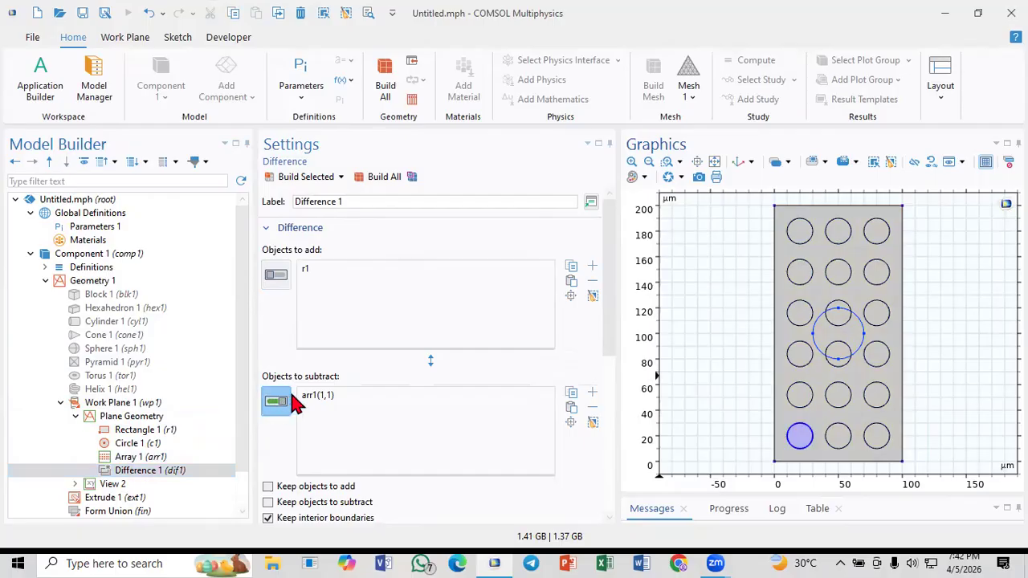
left_click(875, 163)
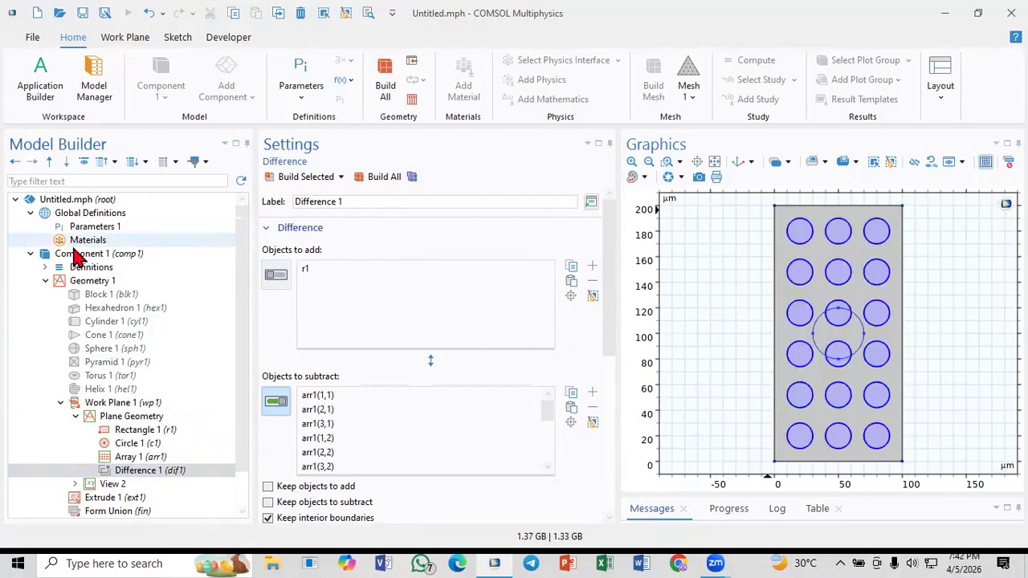
left_click(296, 177)
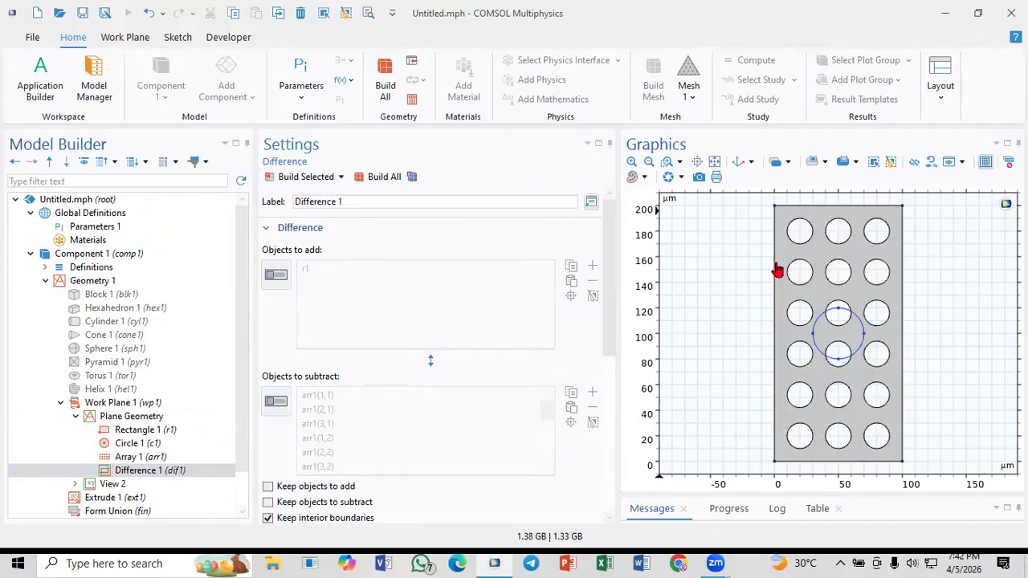
Rebuild the 3D extrusion of Work Plane 1 with the updated hole pattern
left_click(60, 403)
left_click(93, 418)
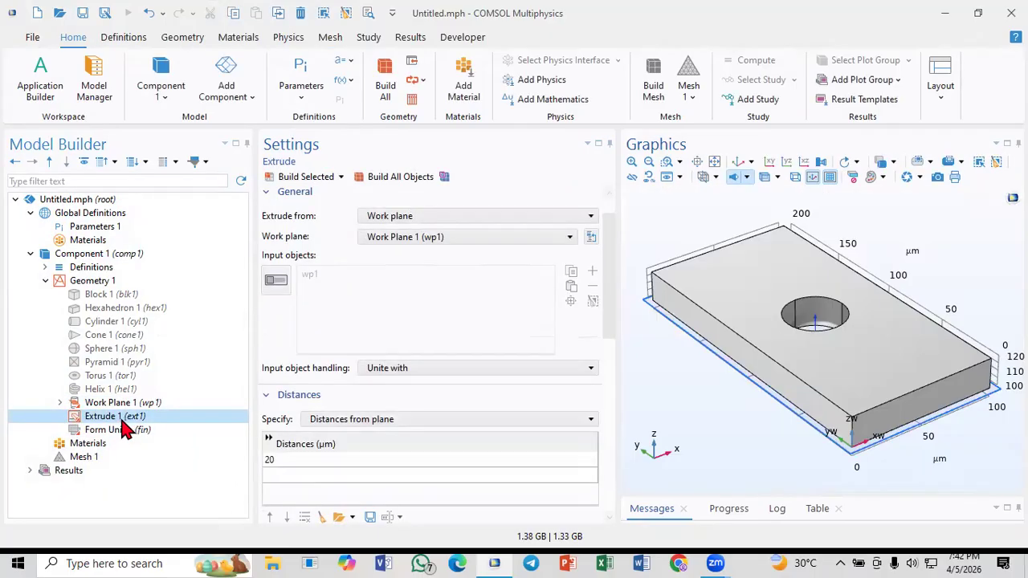
left_click(399, 185)
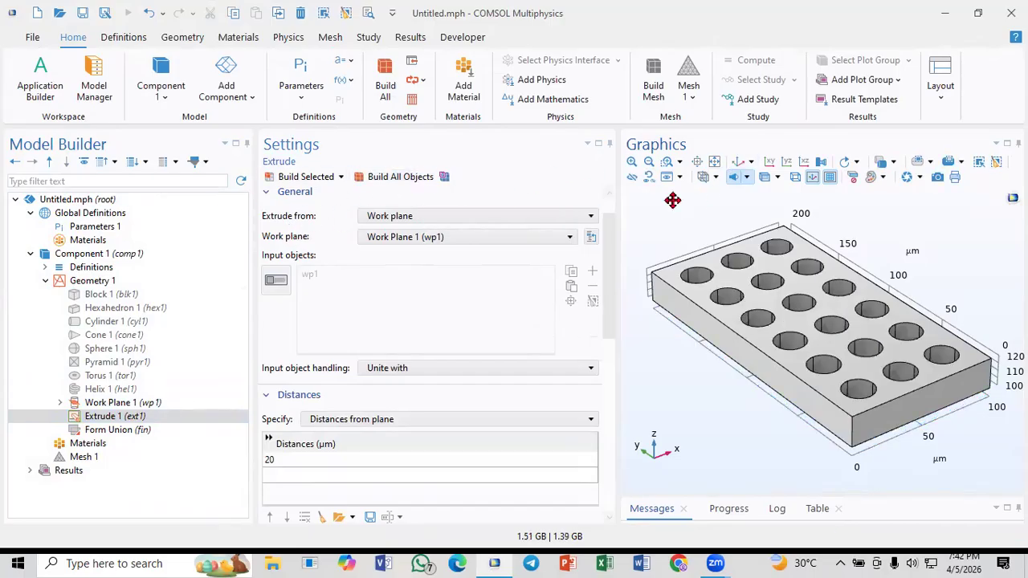
Inspect the perforated plate in the default 3D view and in the xy, yz and xz views
left_click_drag(725, 268, 727, 211)
left_click(734, 164)
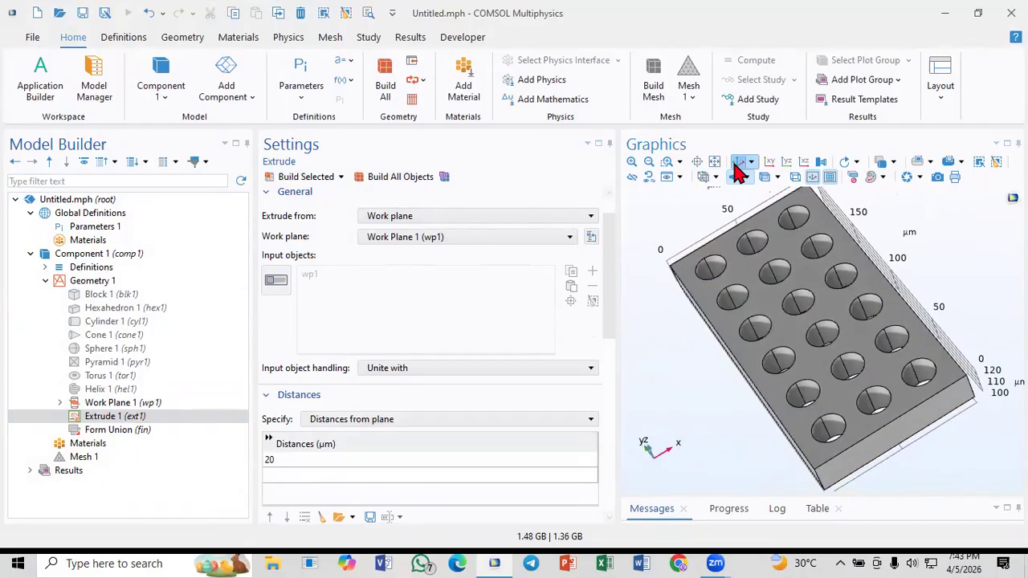
left_click(769, 164)
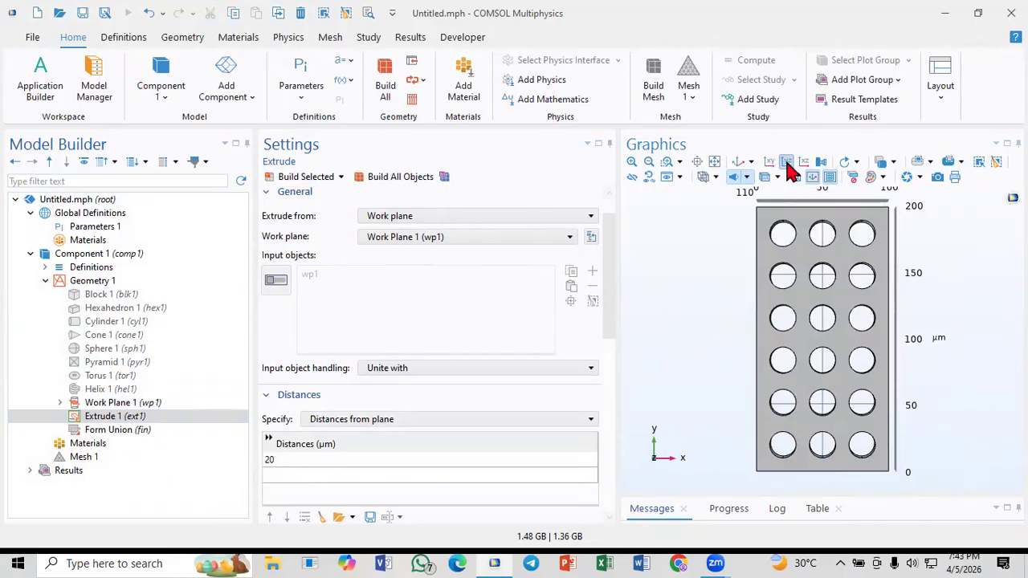
left_click(789, 163)
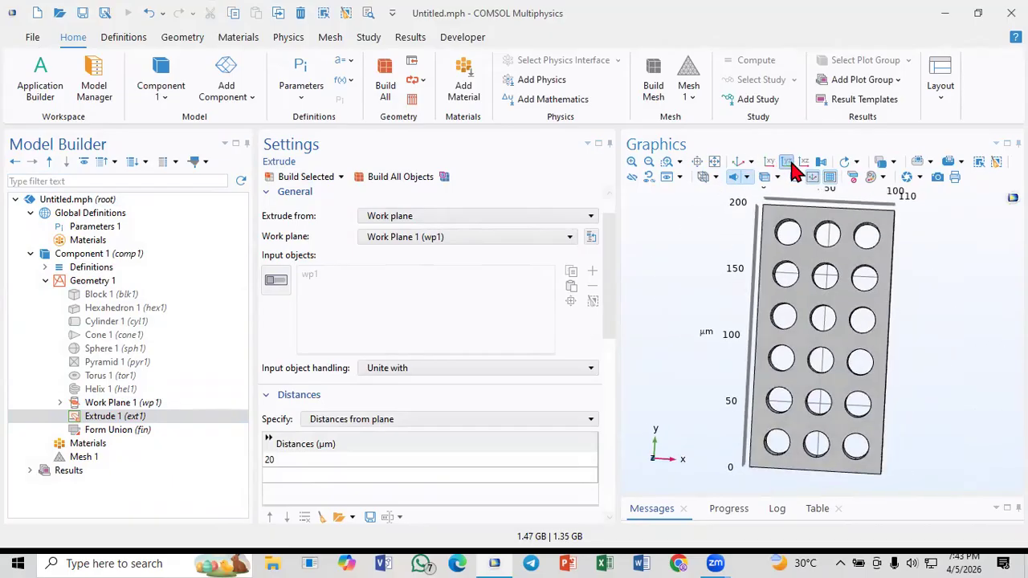
left_click(804, 167)
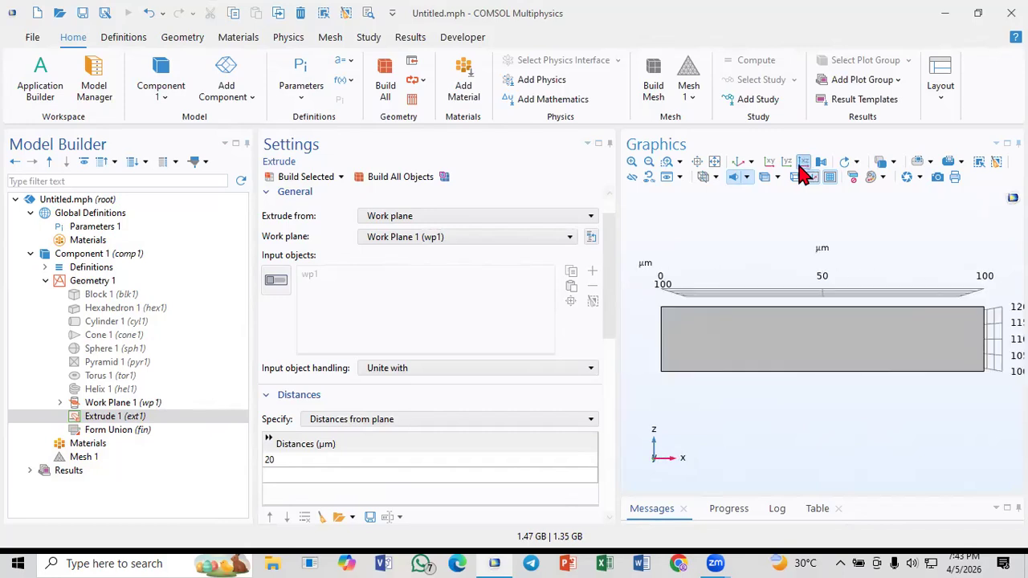
left_click(739, 165)
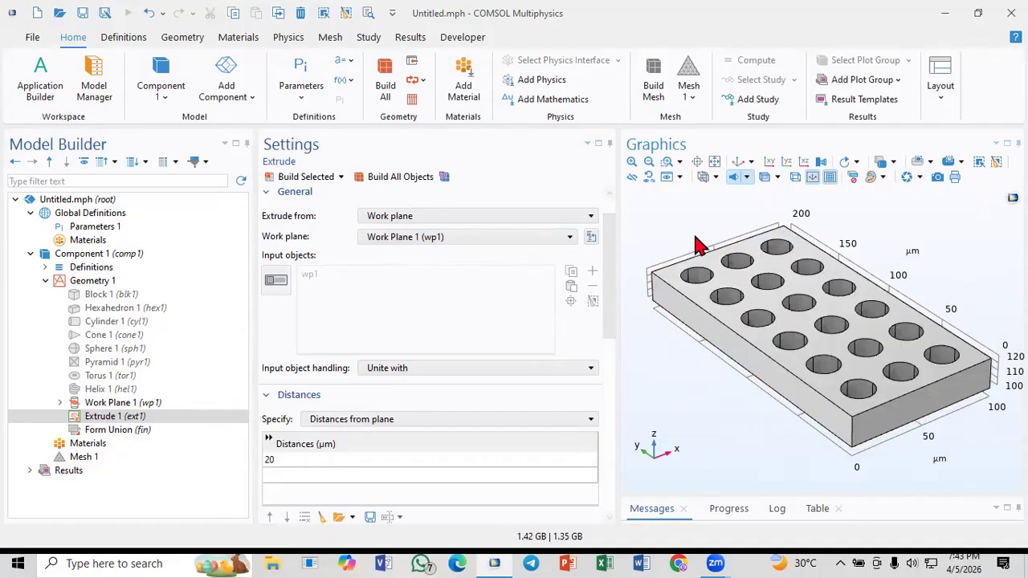
left_click_drag(695, 220, 697, 253)
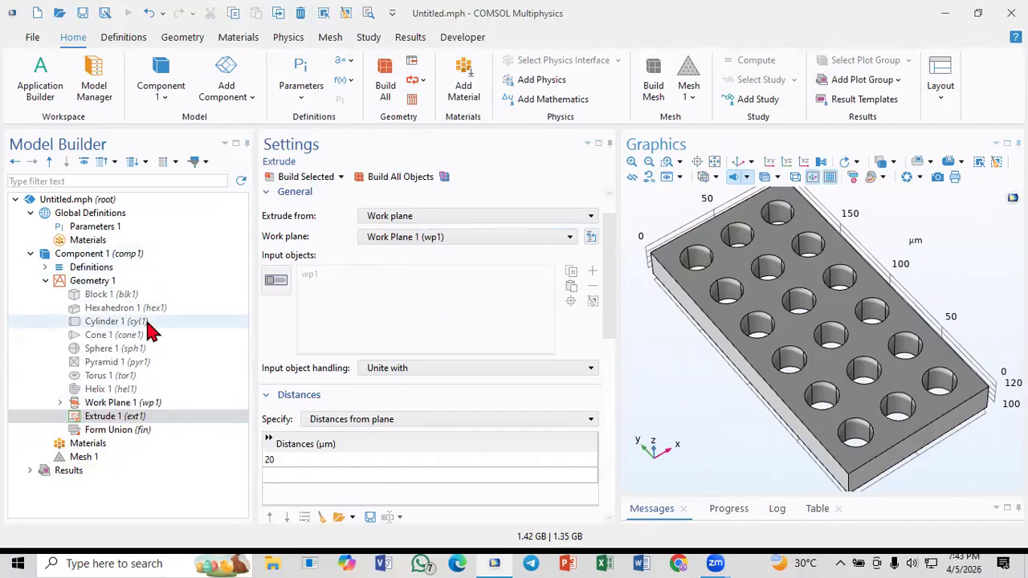
Add an Array transform to Geometry 1 with the extruded plate as its input object
left_click(80, 282)
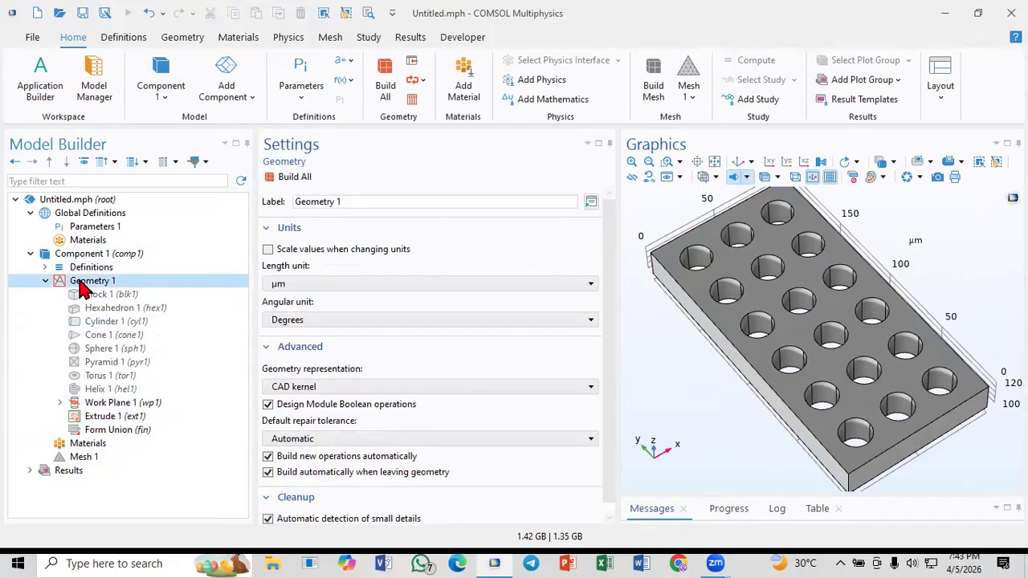
right_click(81, 285)
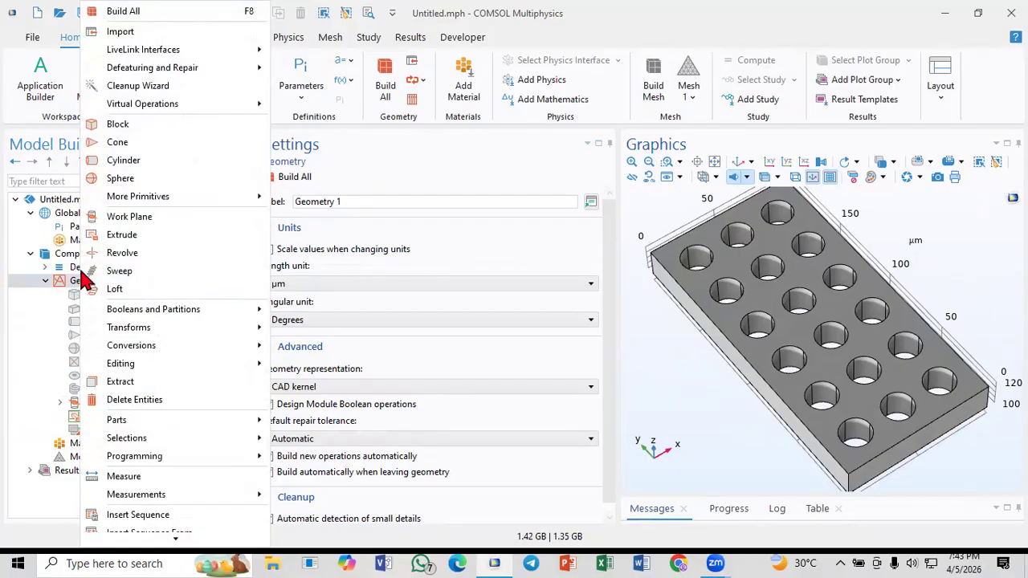
mouse_move(185, 319)
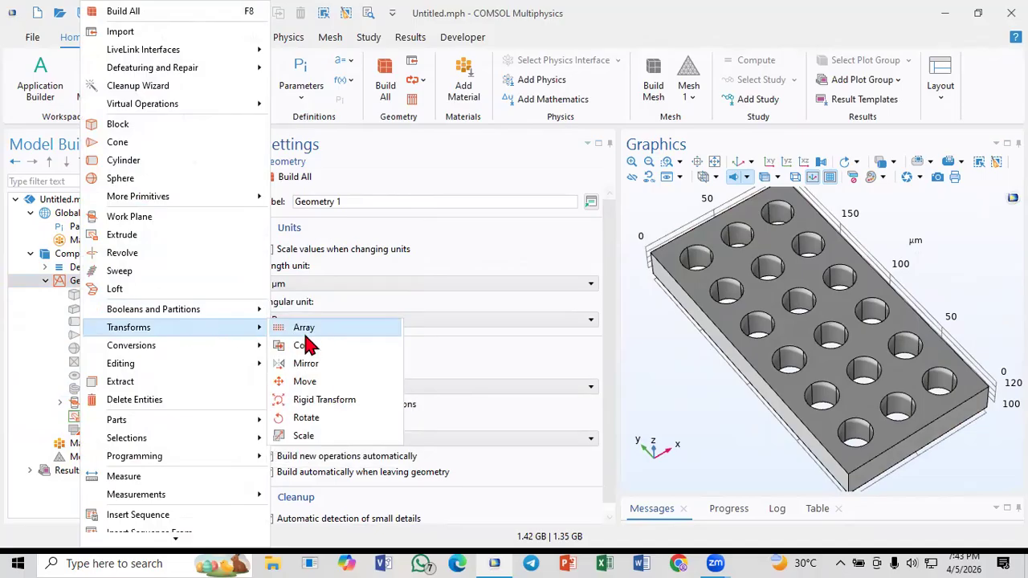
left_click(312, 332)
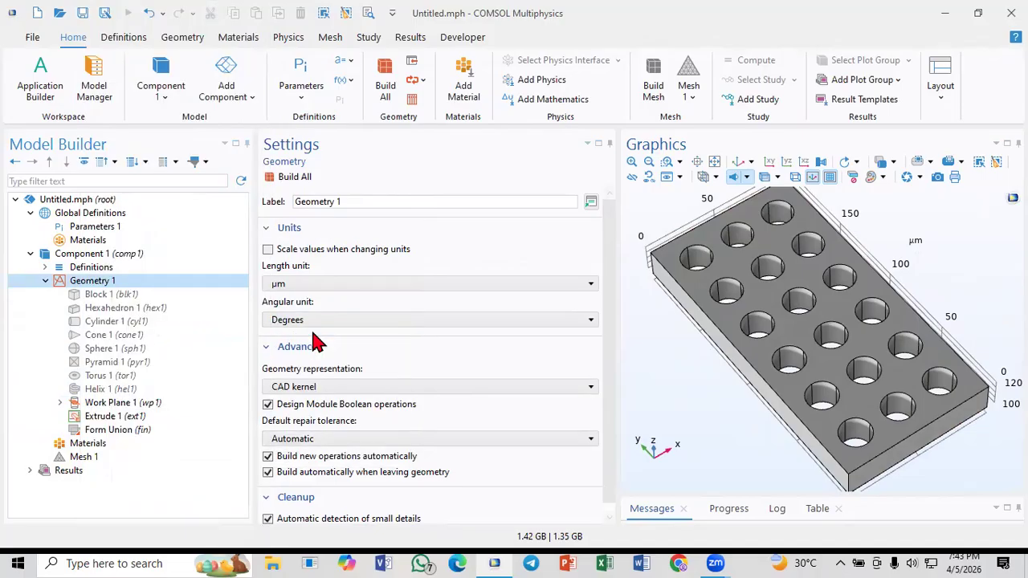
left_click(771, 350)
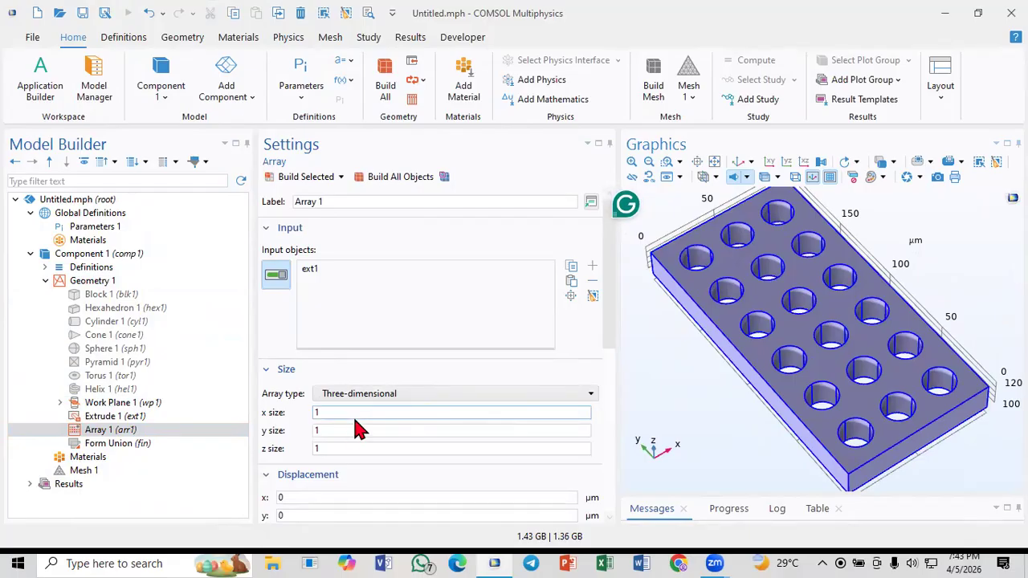
Try the Linear array type for the plate array and return to Three-dimensional
double_click(359, 415)
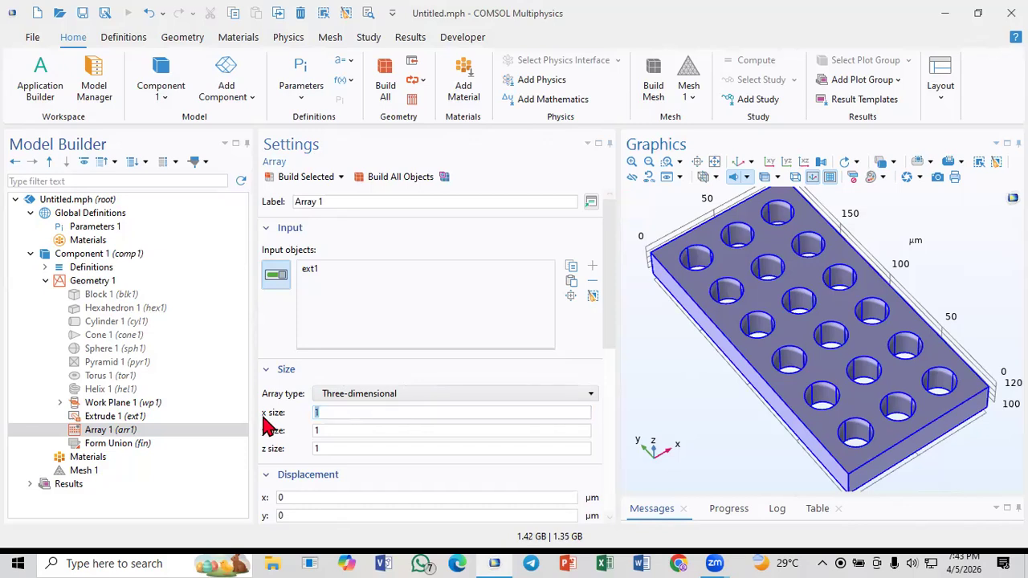
left_click(367, 395)
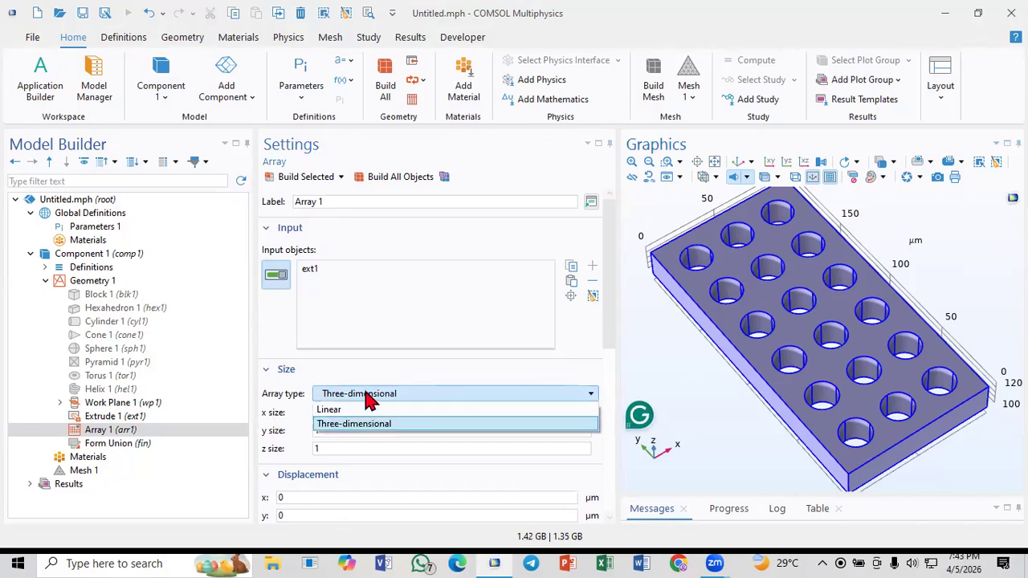
left_click(356, 408)
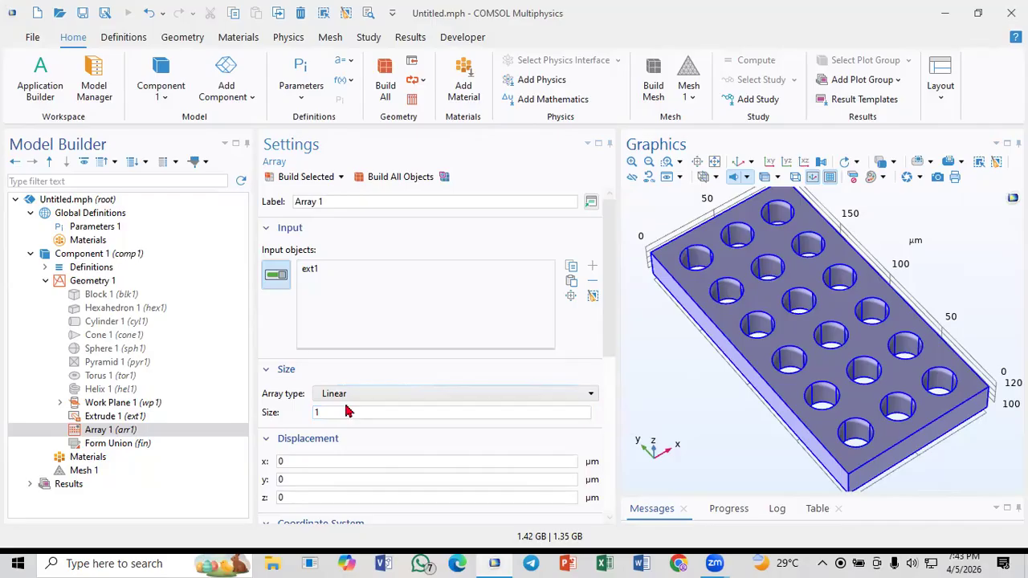
left_click(356, 397)
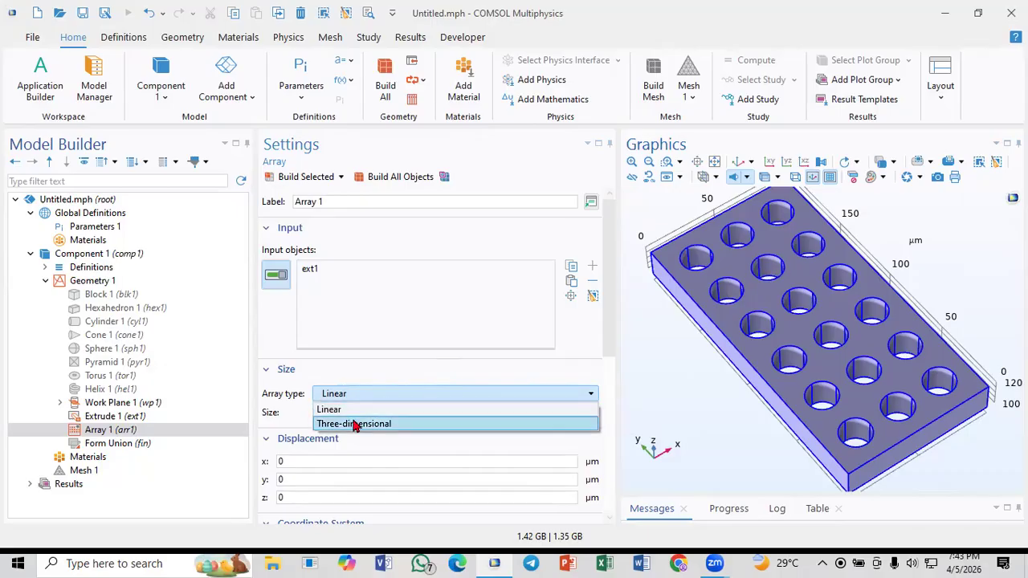
left_click(355, 423)
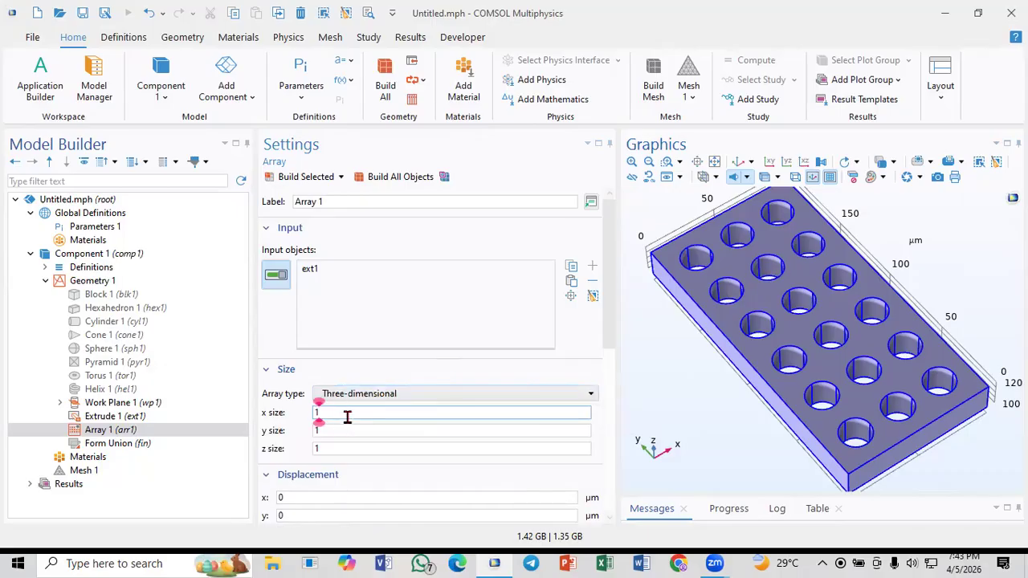
Set the plate array's x, y and z sizes to 2 each
double_click(347, 417)
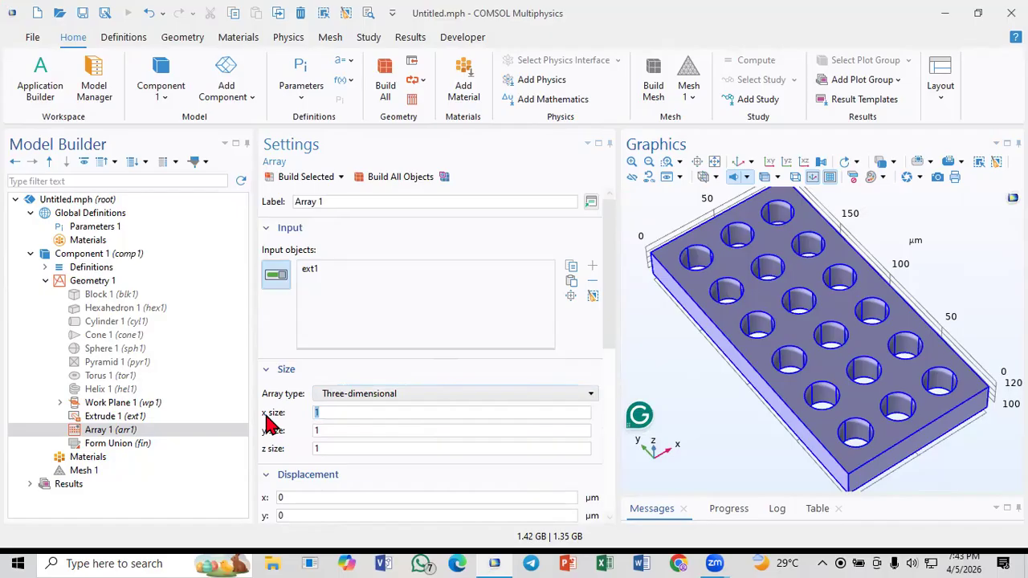
key("BackSpace")
left_click(334, 427)
type("2")
left_click_drag(338, 432, 300, 453)
type("22")
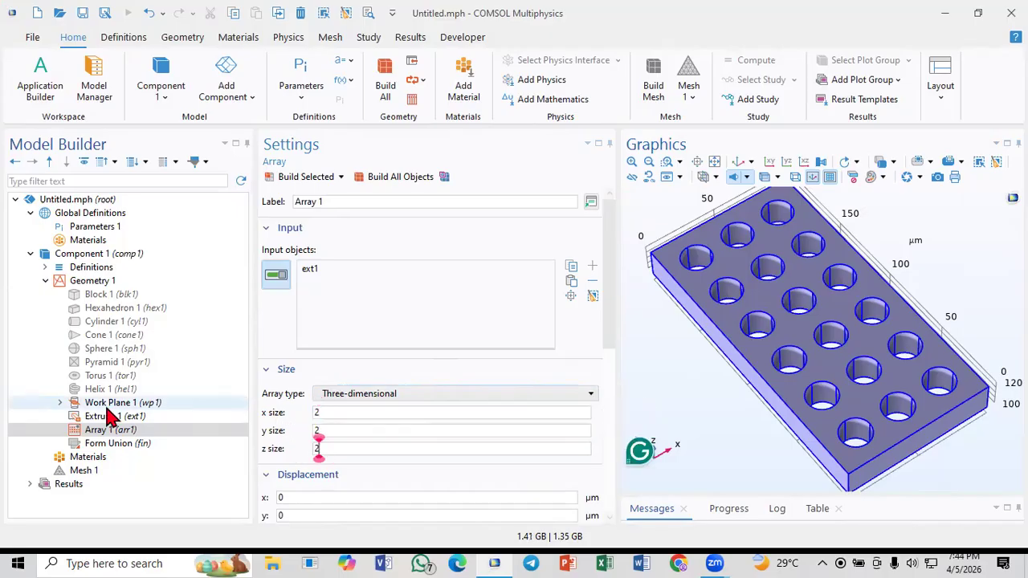
left_click(114, 418)
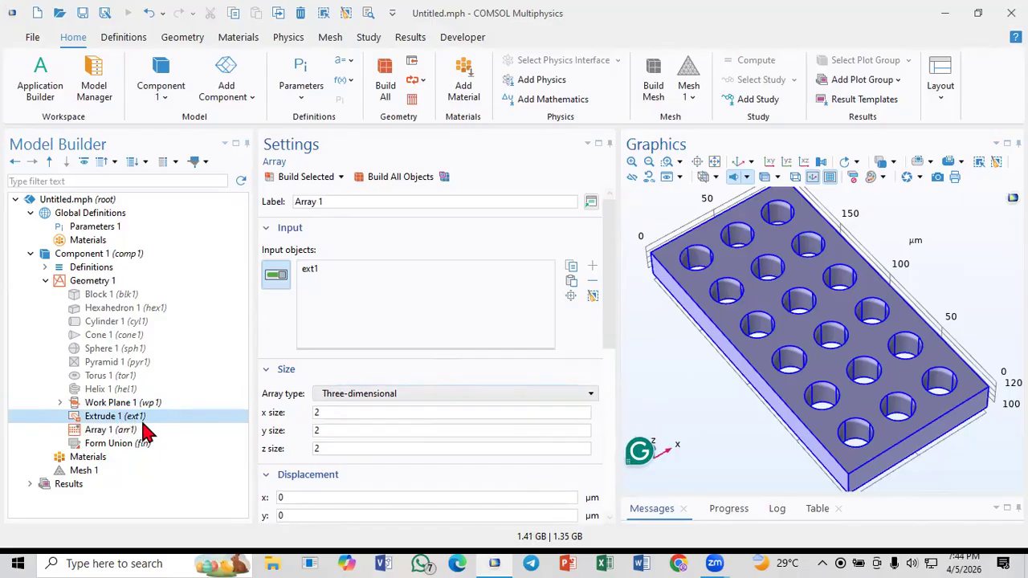
left_click(102, 433)
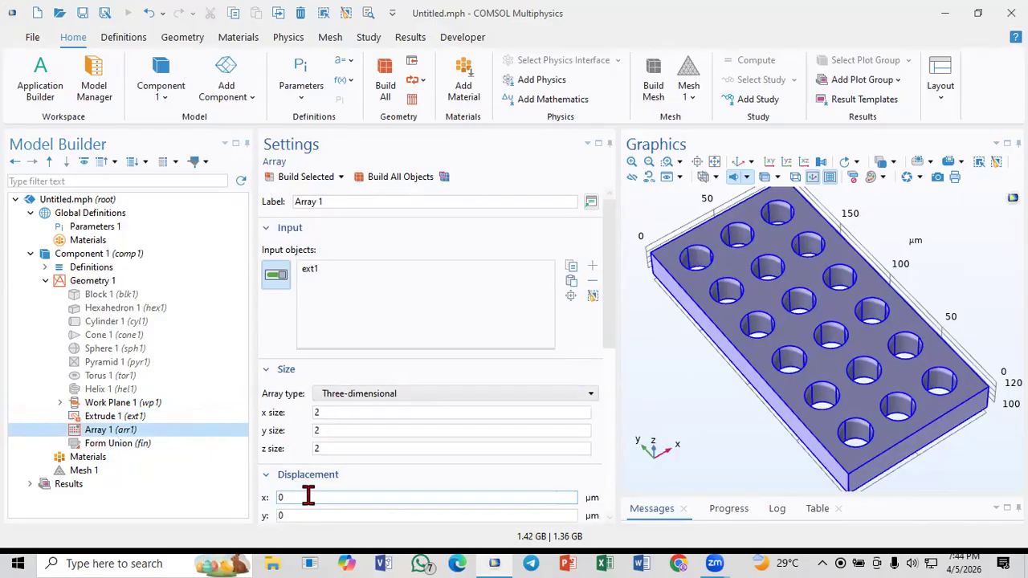
Set the plate array's displacement to 200 µm in x and 400 µm in y
left_click_drag(608, 276, 606, 373)
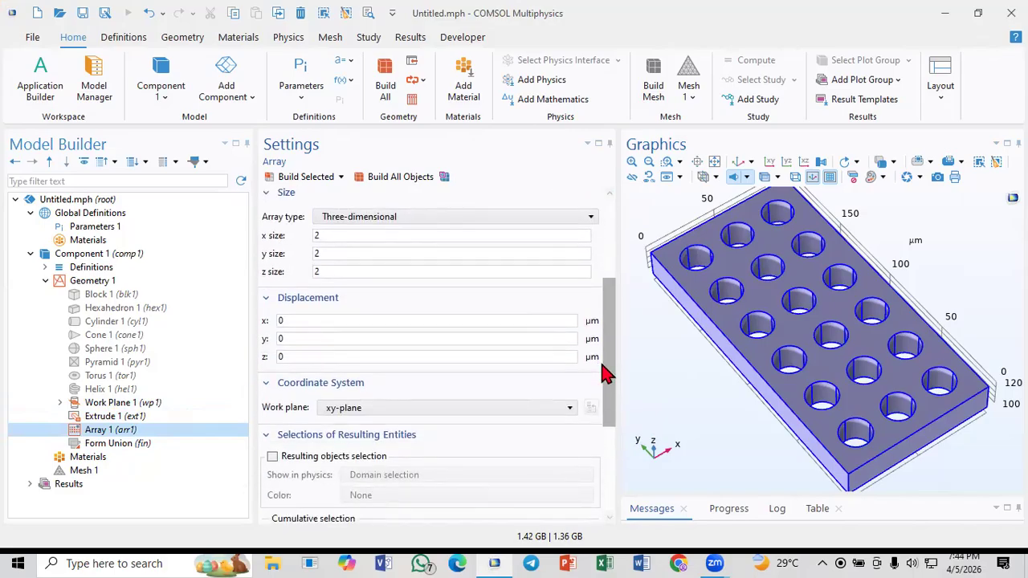
left_click(323, 321)
left_click_drag(323, 322, 236, 329)
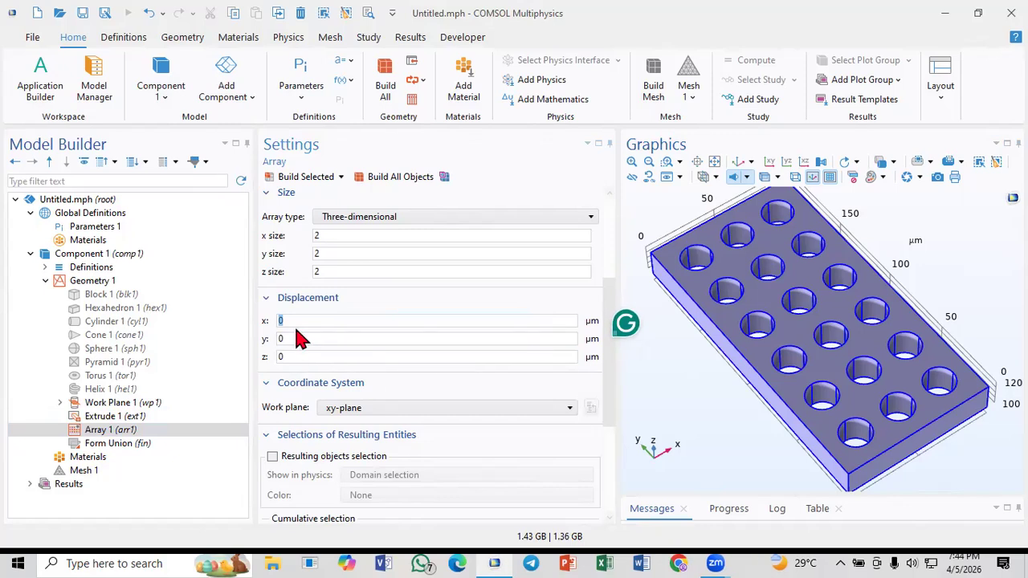
type("200")
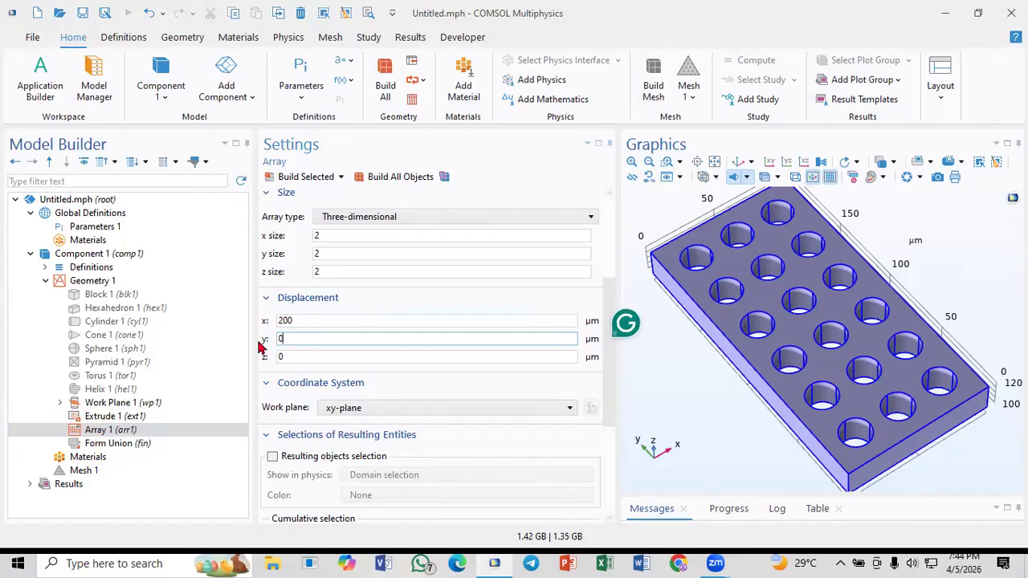
key("Tab")
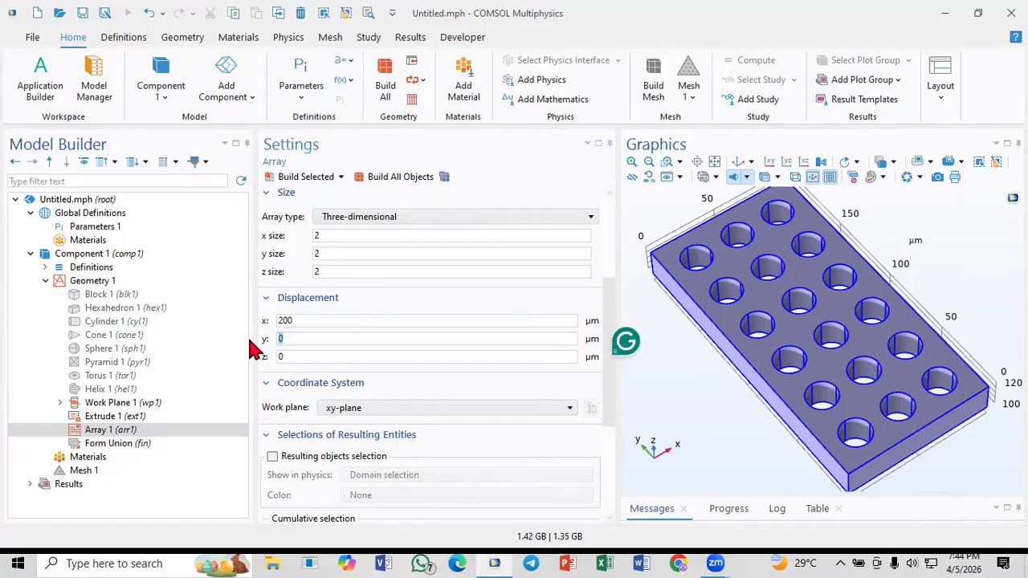
type("300")
key("Tab")
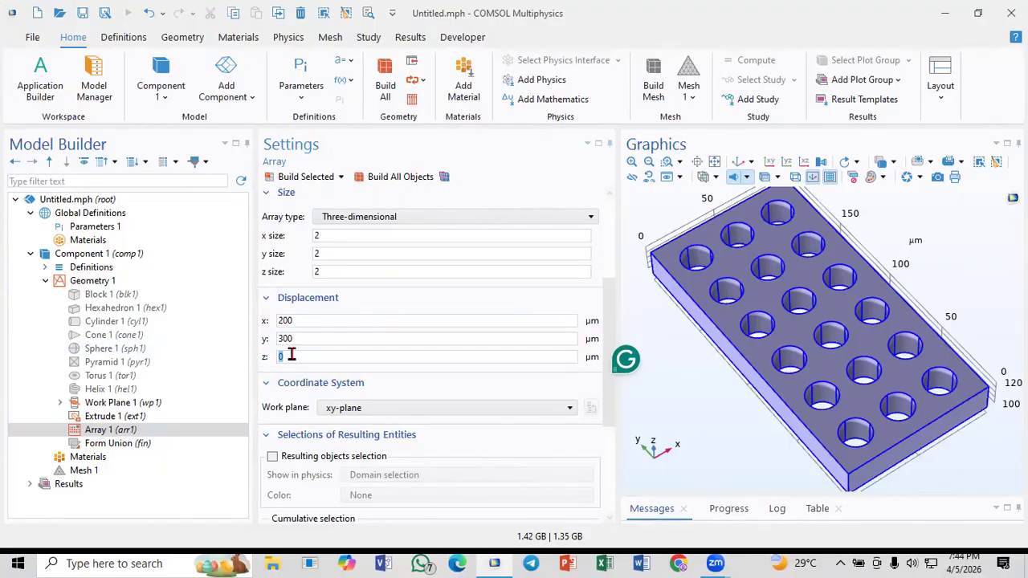
double_click(284, 339)
type("400")
key("Tab")
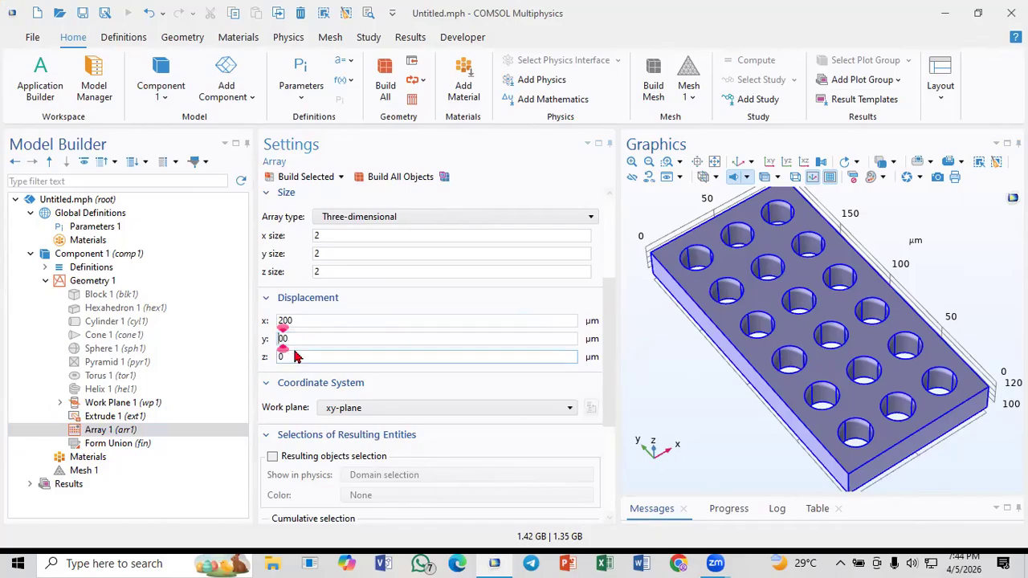
Set the plate array's z displacement to 40 µm and build the array
double_click(312, 356)
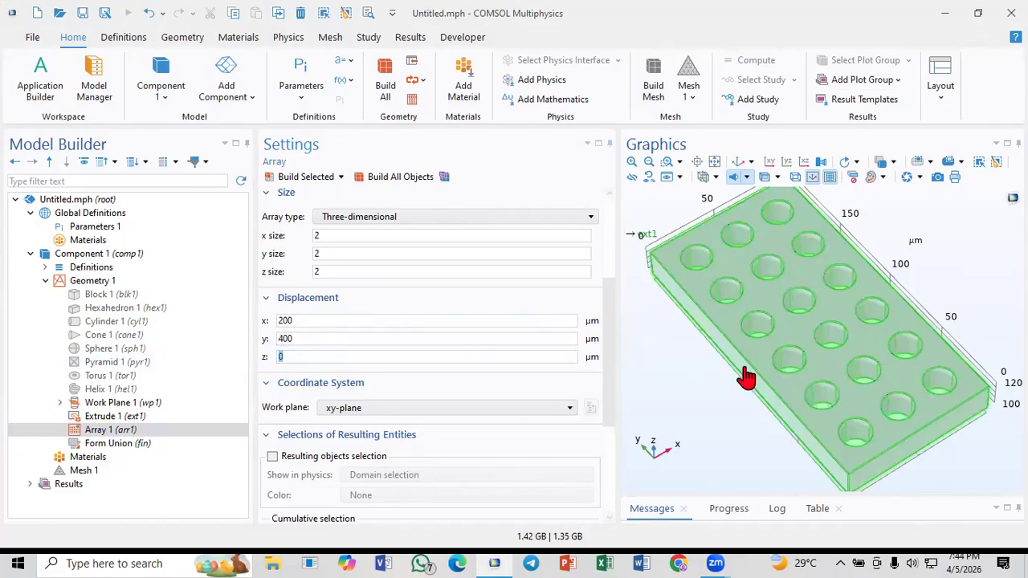
type("40")
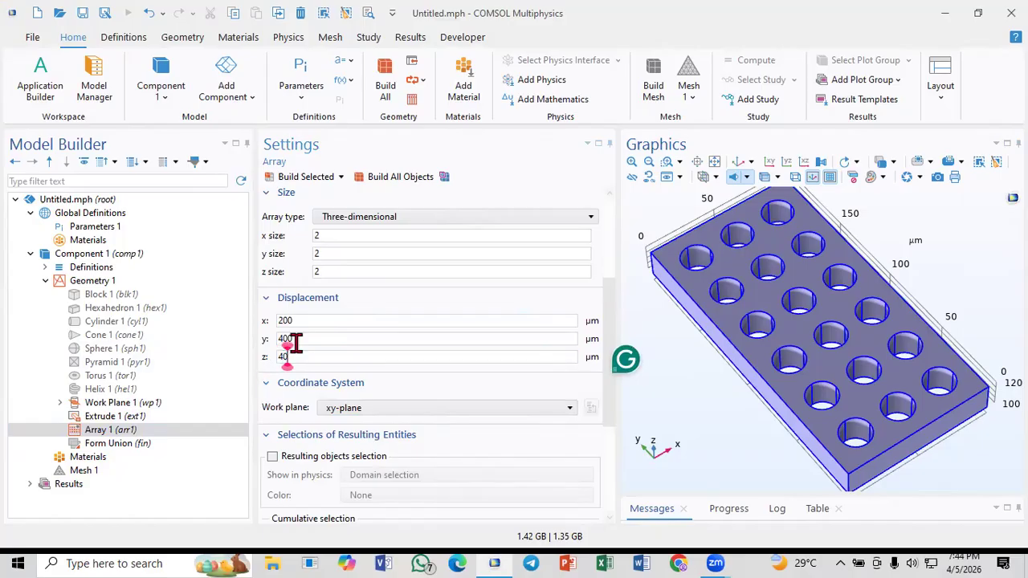
left_click(288, 179)
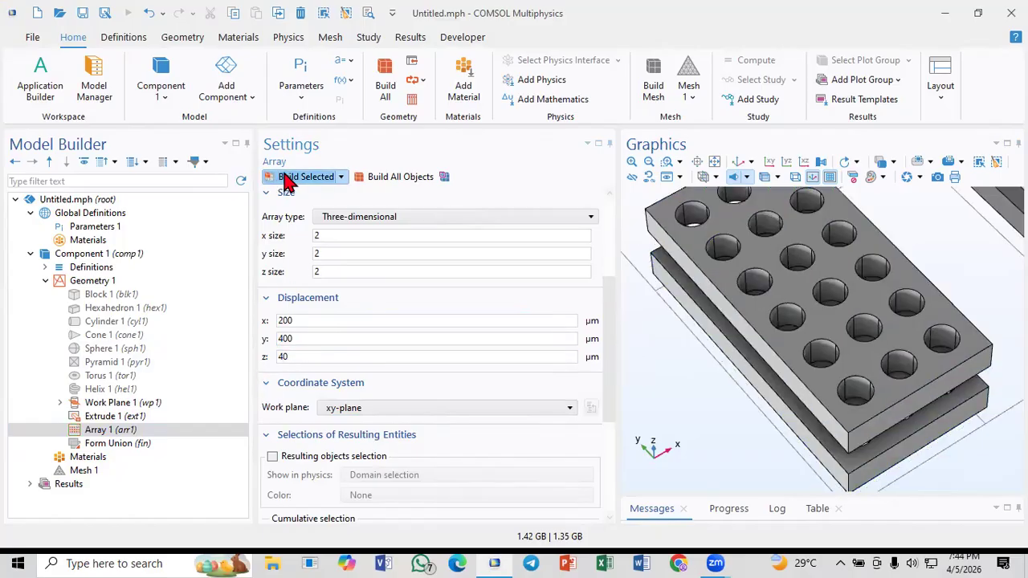
Set the plate array's y displacement to 300 µm and rebuild all geometry objects
left_click(714, 165)
left_click_drag(680, 271, 712, 284)
left_click(283, 339)
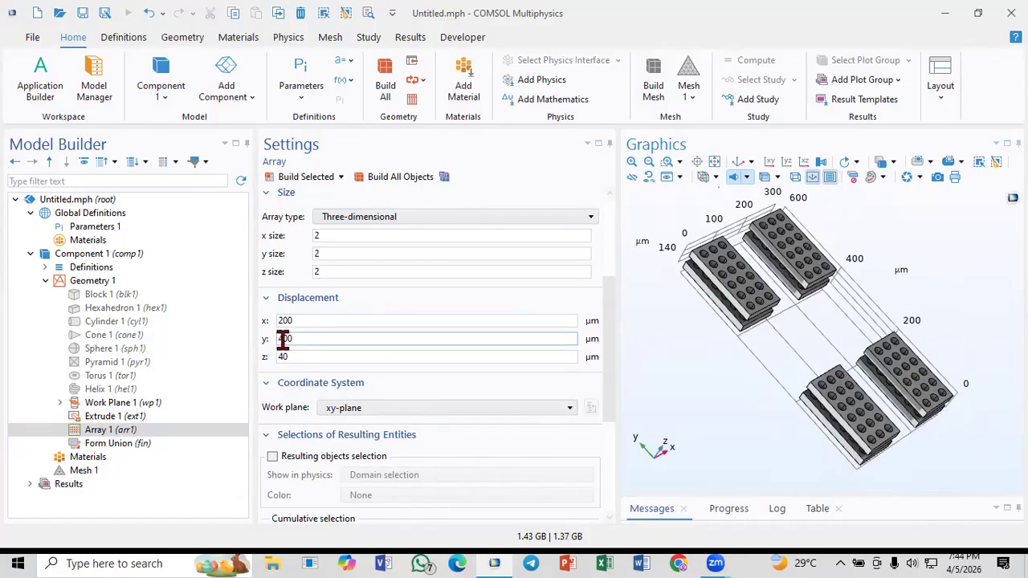
key("BackSpace")
type("3")
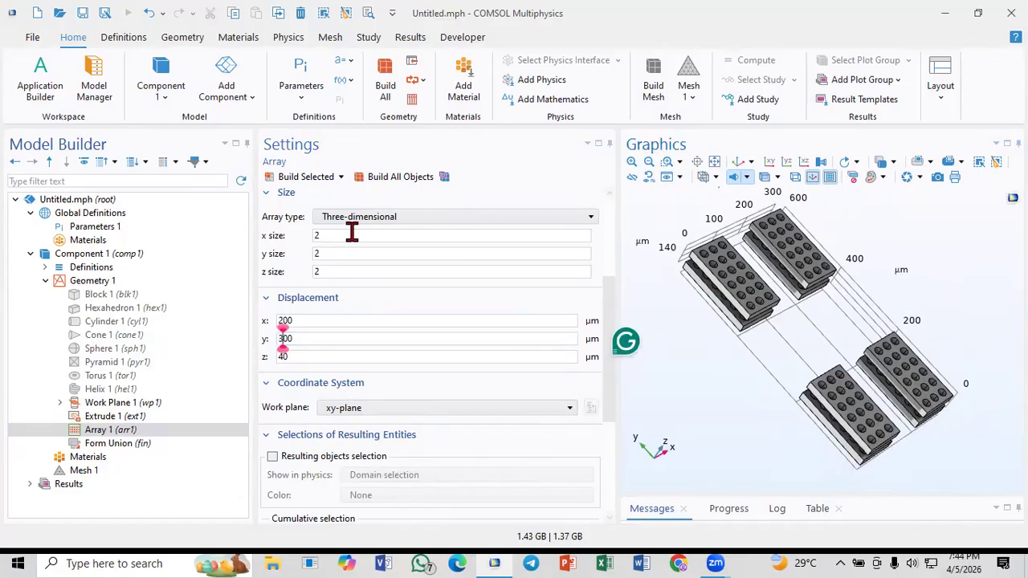
left_click(385, 177)
left_click(737, 162)
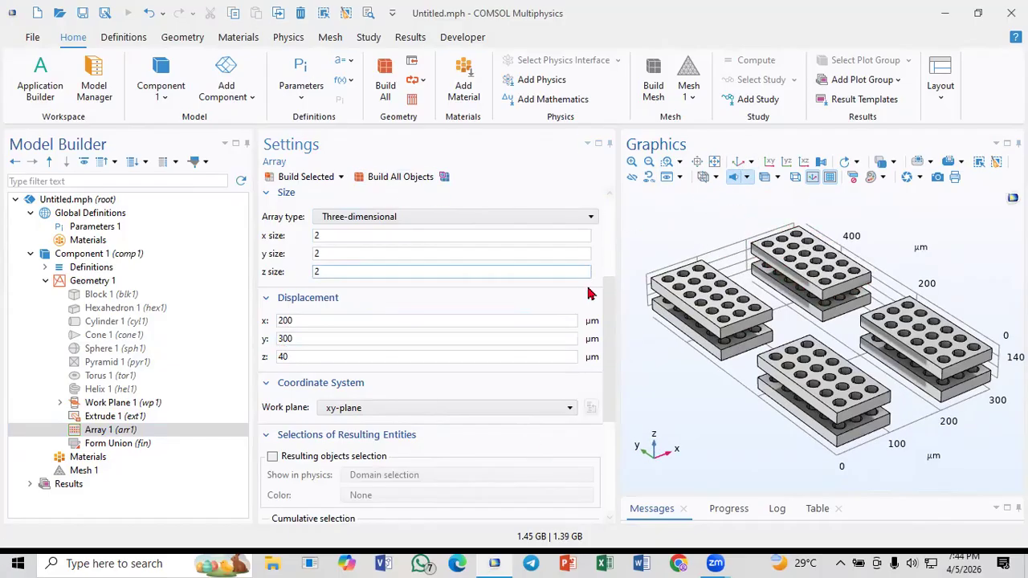
double_click(158, 286)
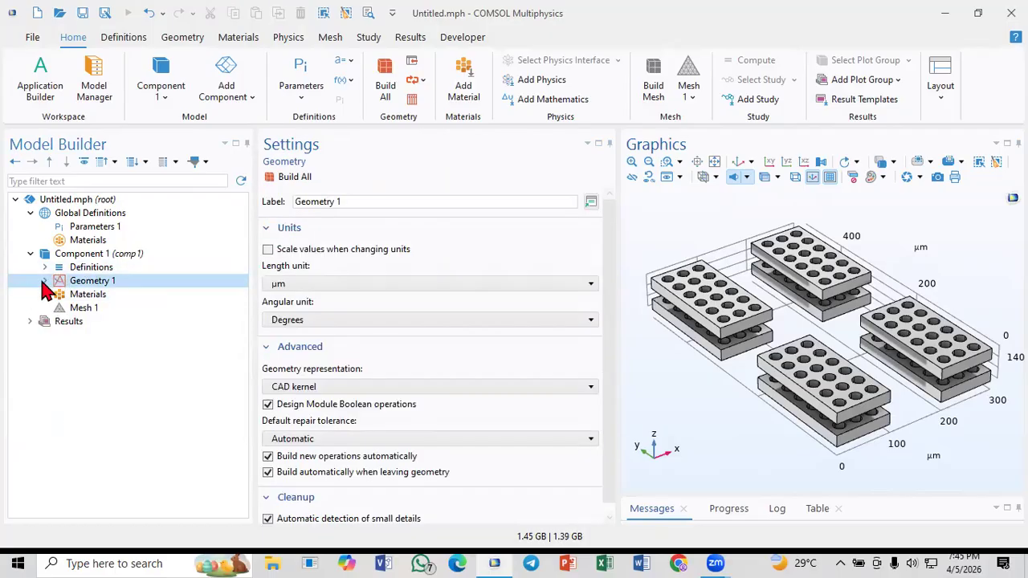
left_click(45, 281)
right_click(74, 282)
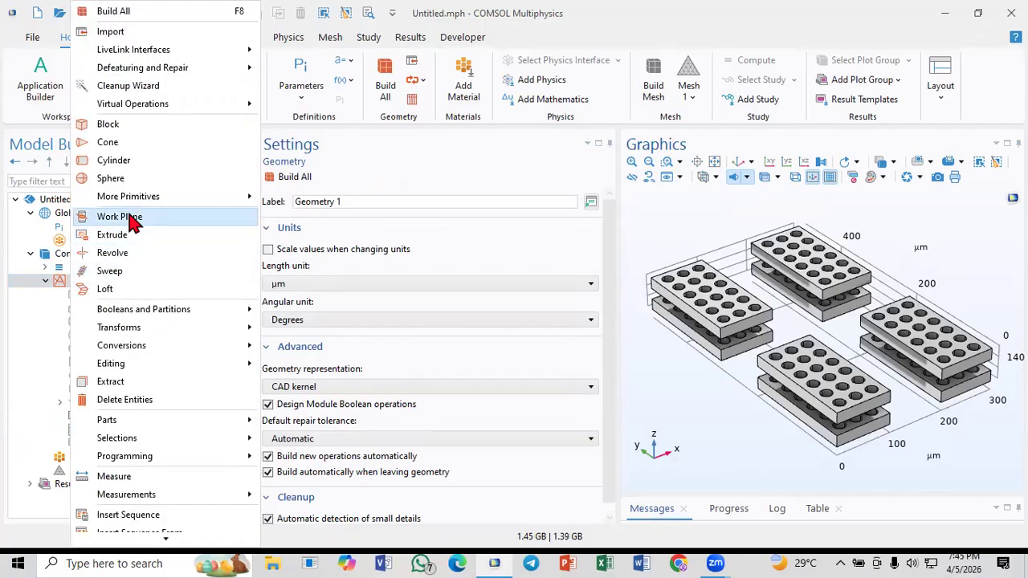
mouse_move(159, 319)
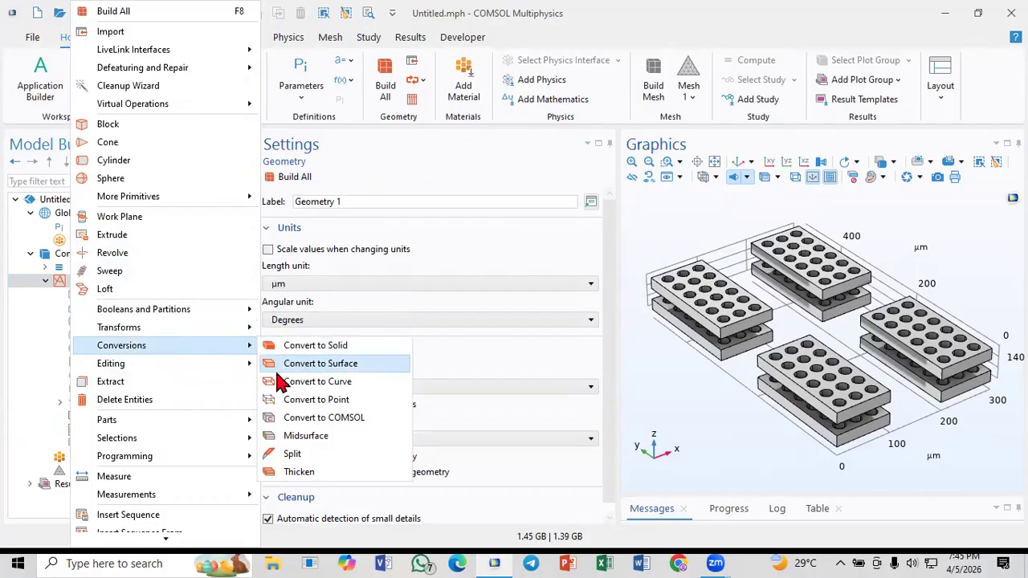
mouse_move(168, 368)
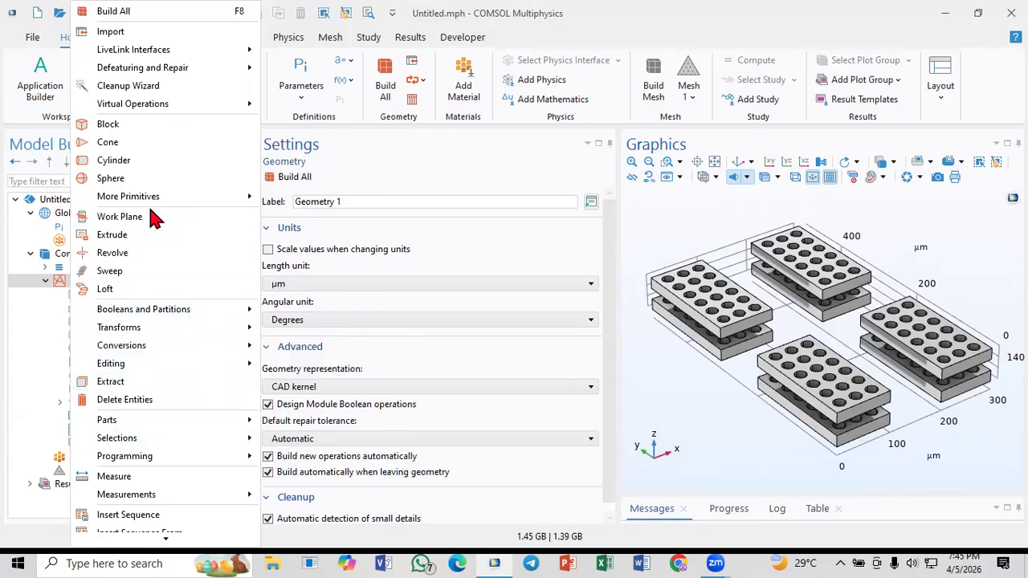
left_click(63, 288)
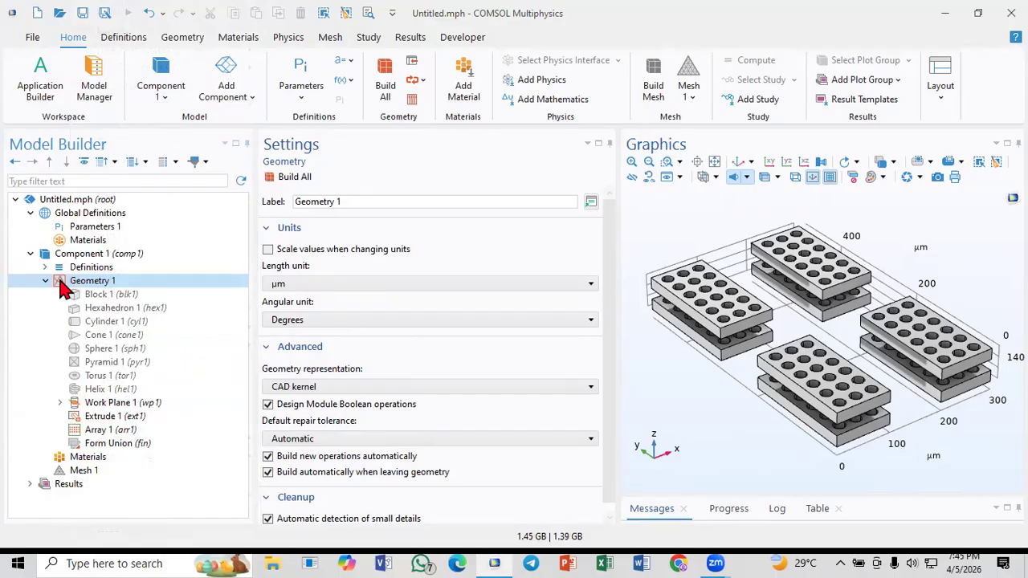